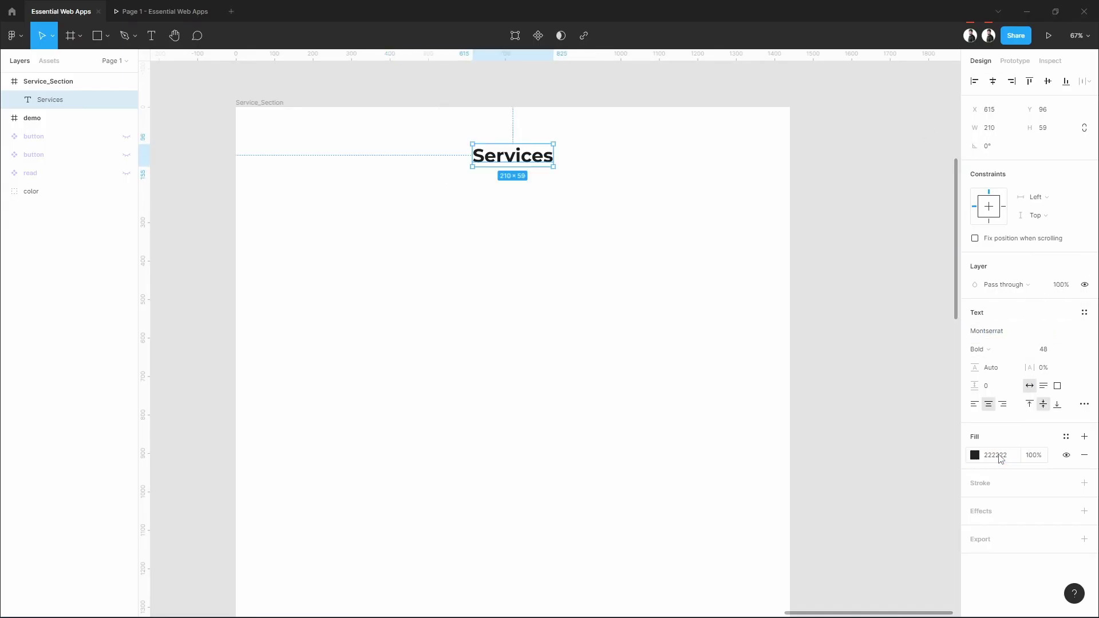
Place the "Amet minim mollit non deserunt" placeholder paragraph below the Services heading in the Service_Section frame
click(483, 198)
key(ctrl+v)
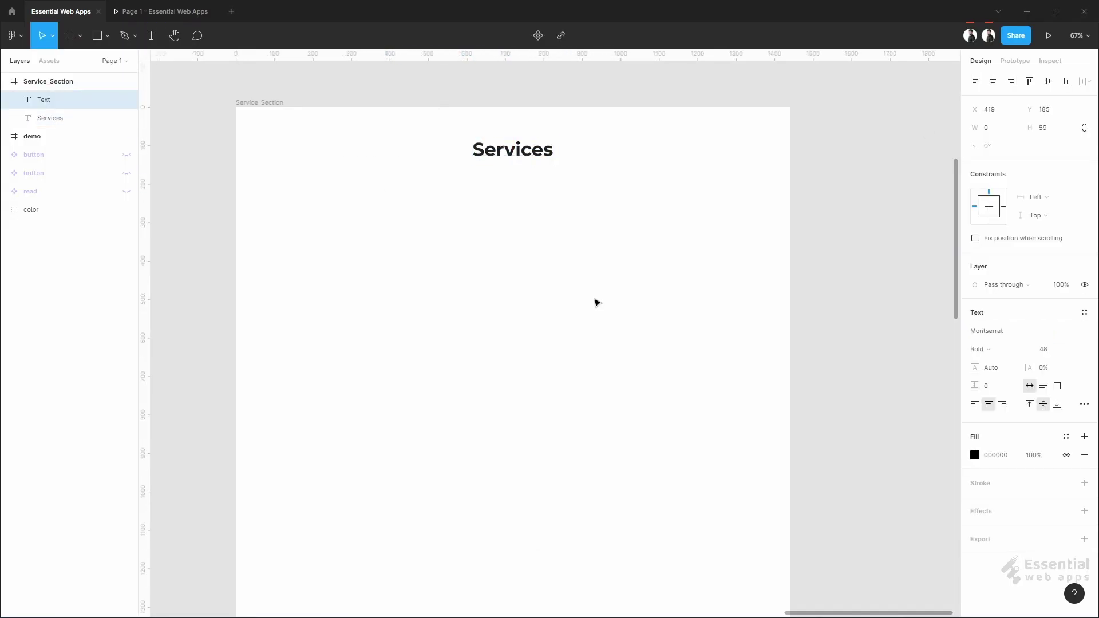
key(shift+2)
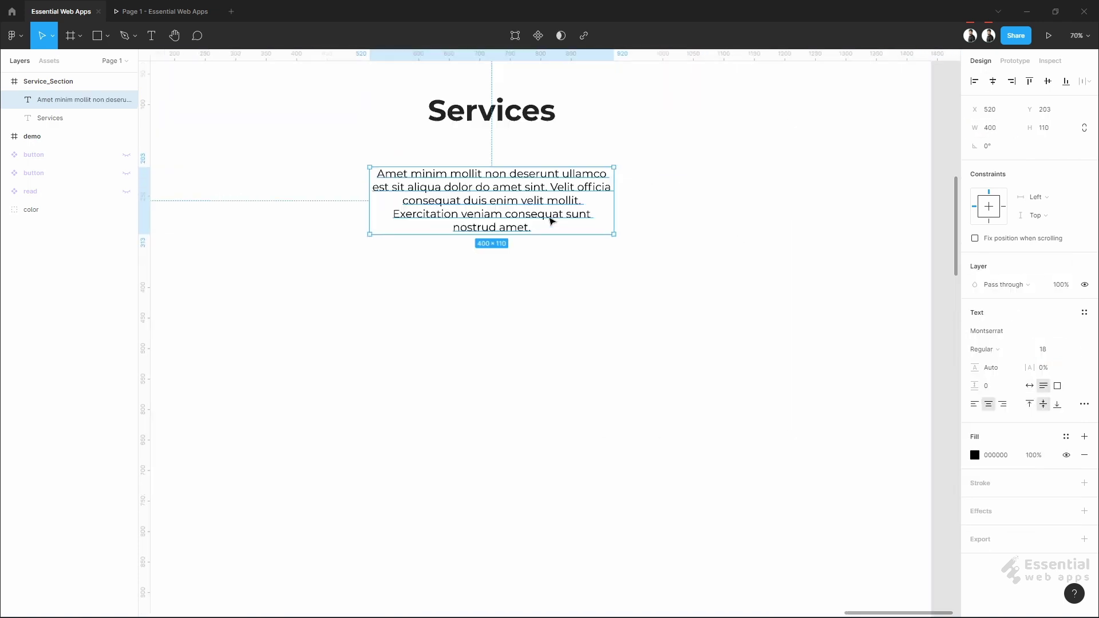
Add "Style 01 - " at the start of the paragraph below the heading and make "Style 01" bold
double_click(200, 239)
text(Style)
text( 01 -)
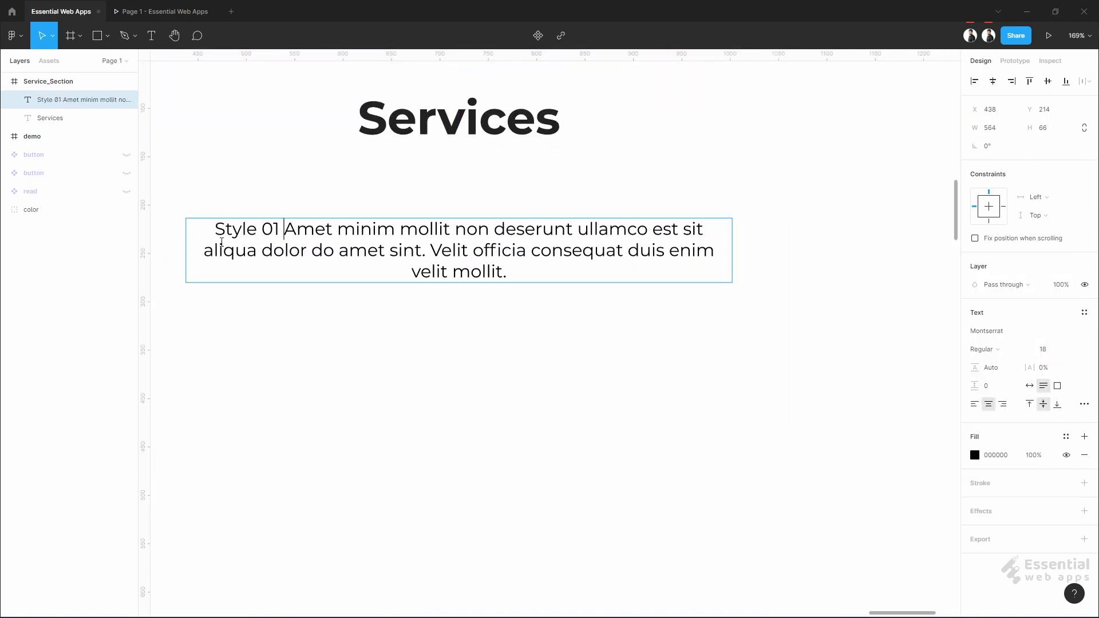
key(ctrl+shift+Left)
key(ctrl+shift+Left)
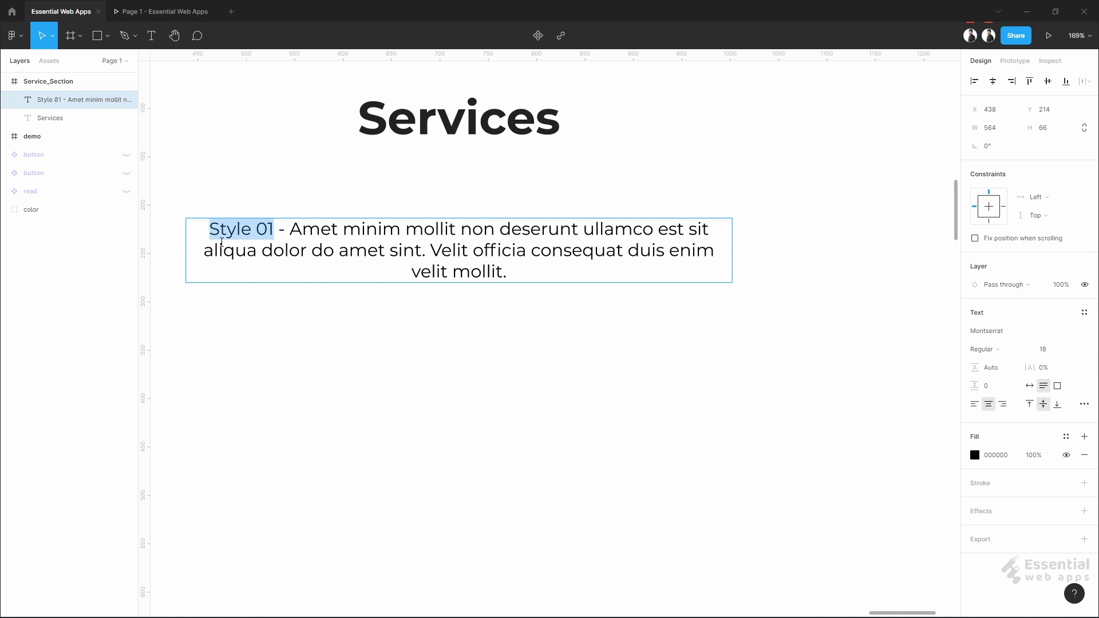
key(ctrl+b)
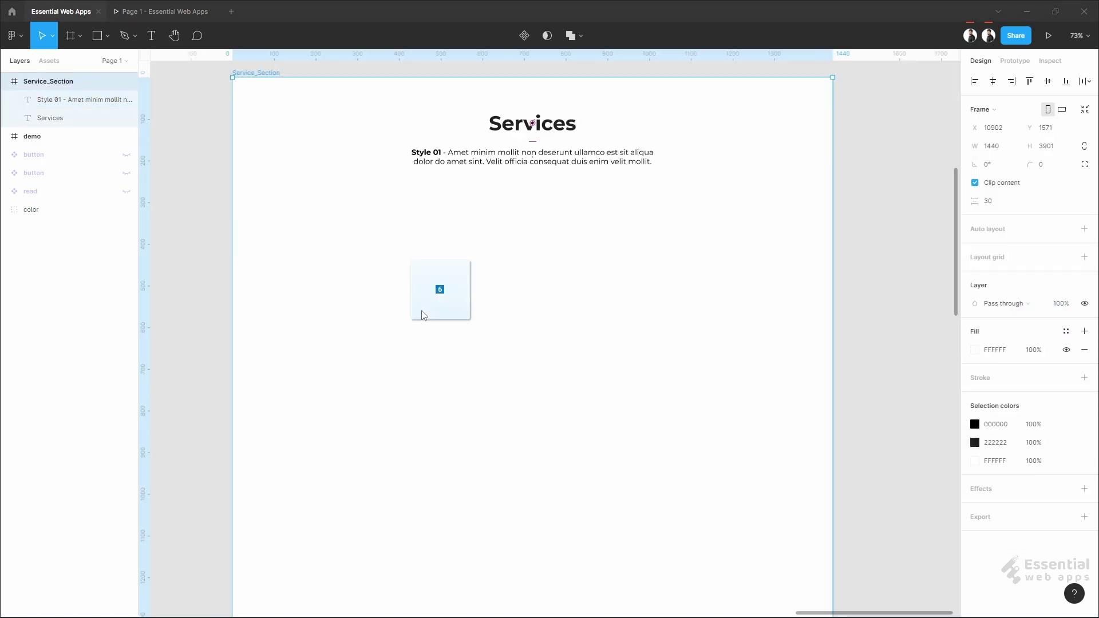
Import the six black service icons onto the canvas, move them toward the frame's left edge and space them 31 px apart
drag(422, 316, 370, 302)
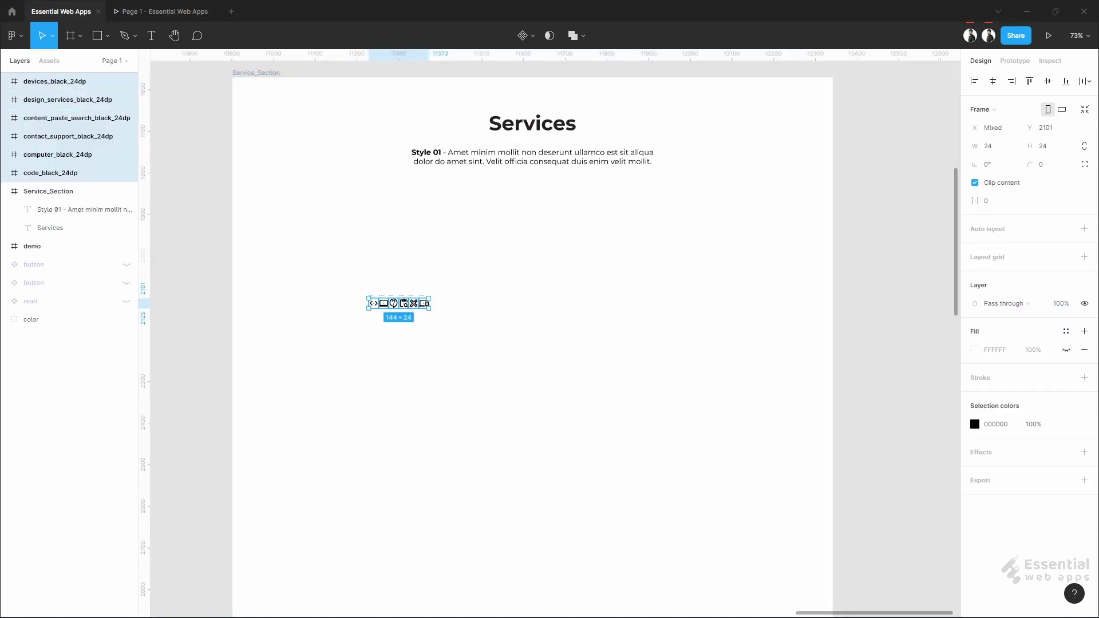
scroll(388, 293, up, 3)
drag(388, 293, 342, 295)
drag(973, 204, 1009, 205)
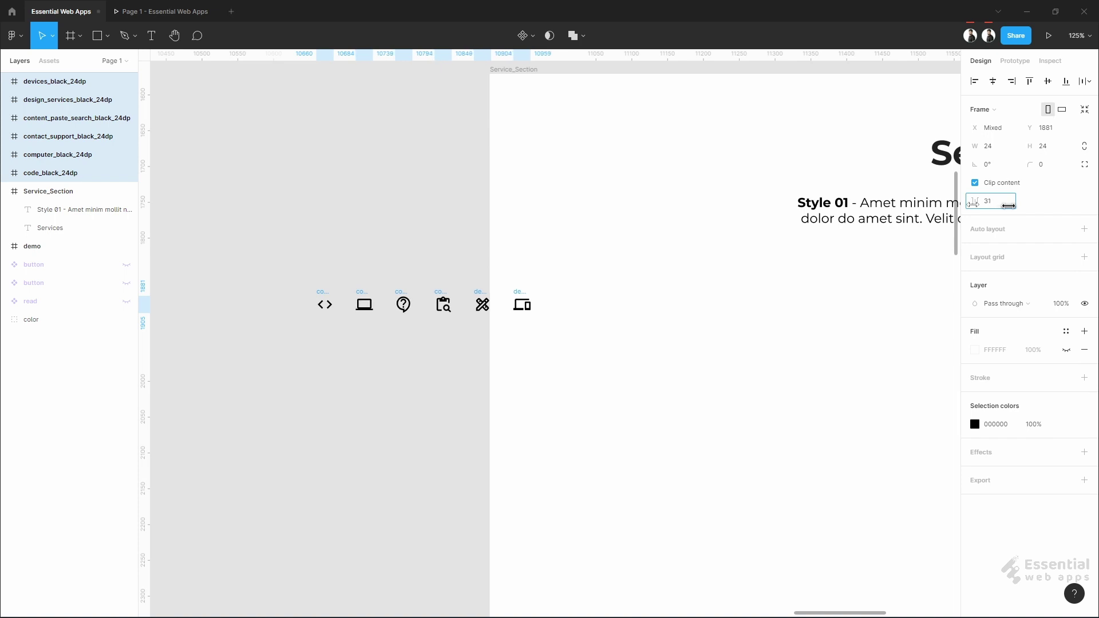
Resize the six icons to 35 × 35 and move them completely outside the Service_Section frame, to its left
click(1065, 149)
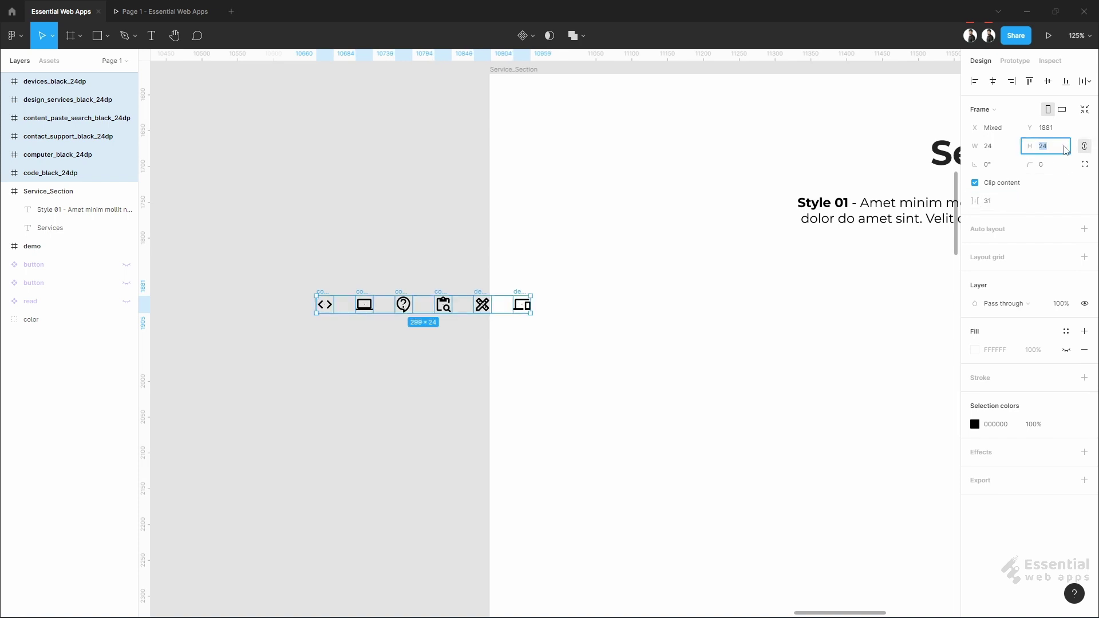
text(35)
key(Return)
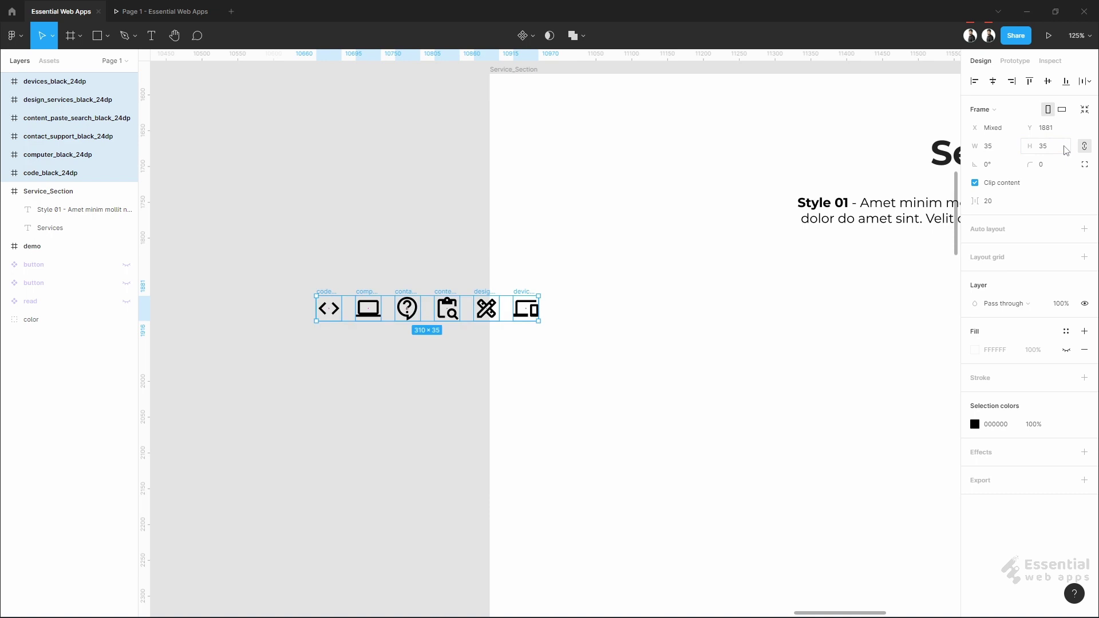
drag(450, 293, 369, 260)
click(410, 341)
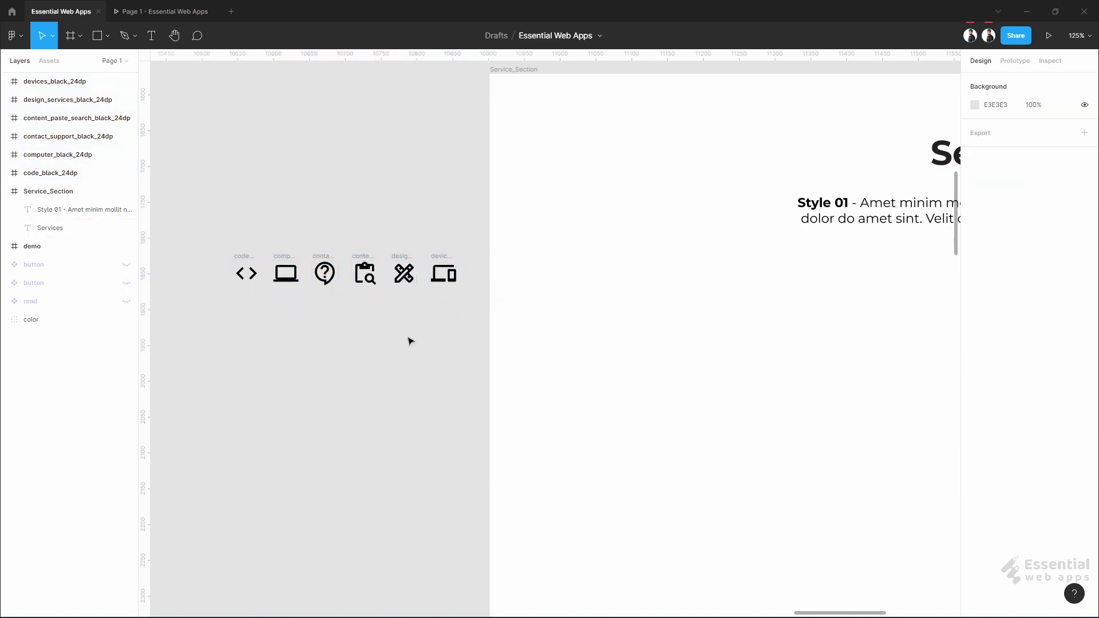
Draw a rectangle in the Service_Section frame, left of and below the heading paragraph, and size it 65 × 65
drag(737, 389, 608, 317)
click(107, 36)
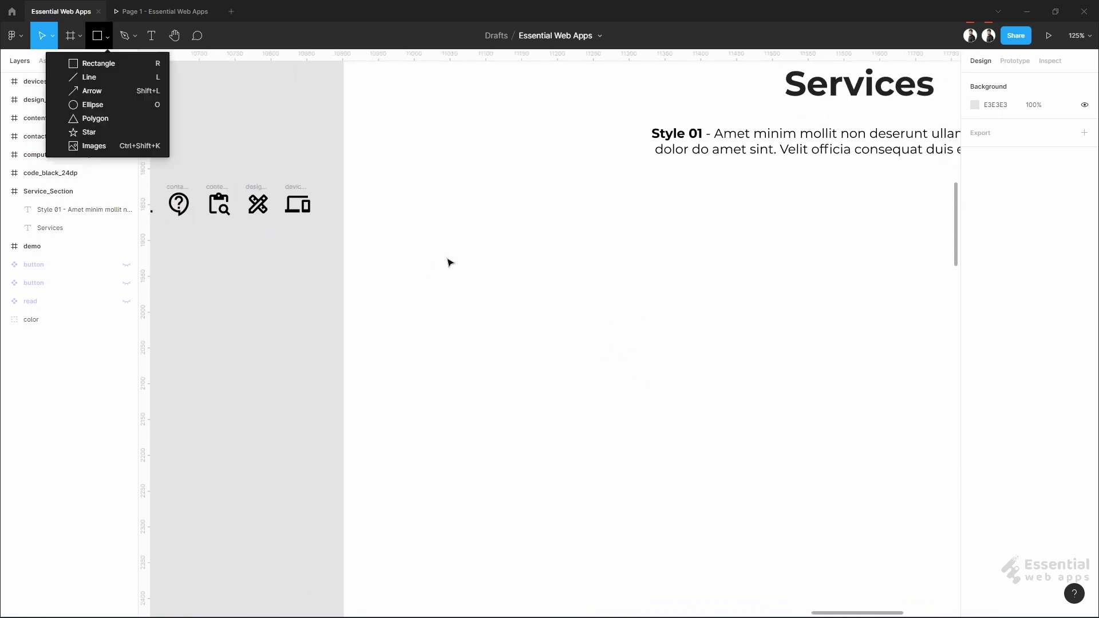
click(119, 64)
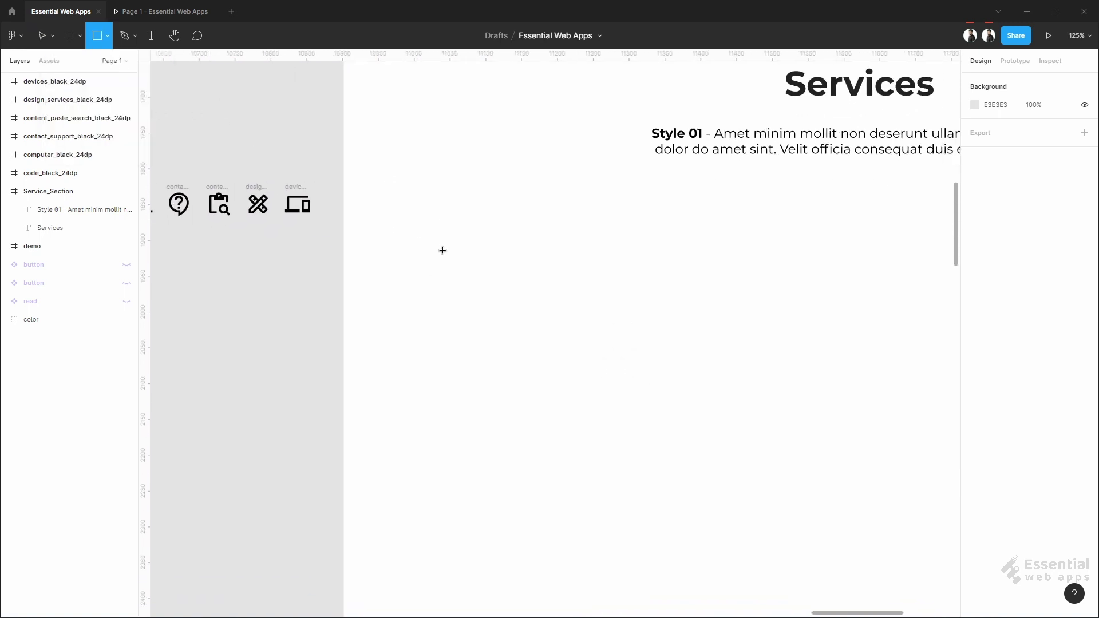
click(480, 272)
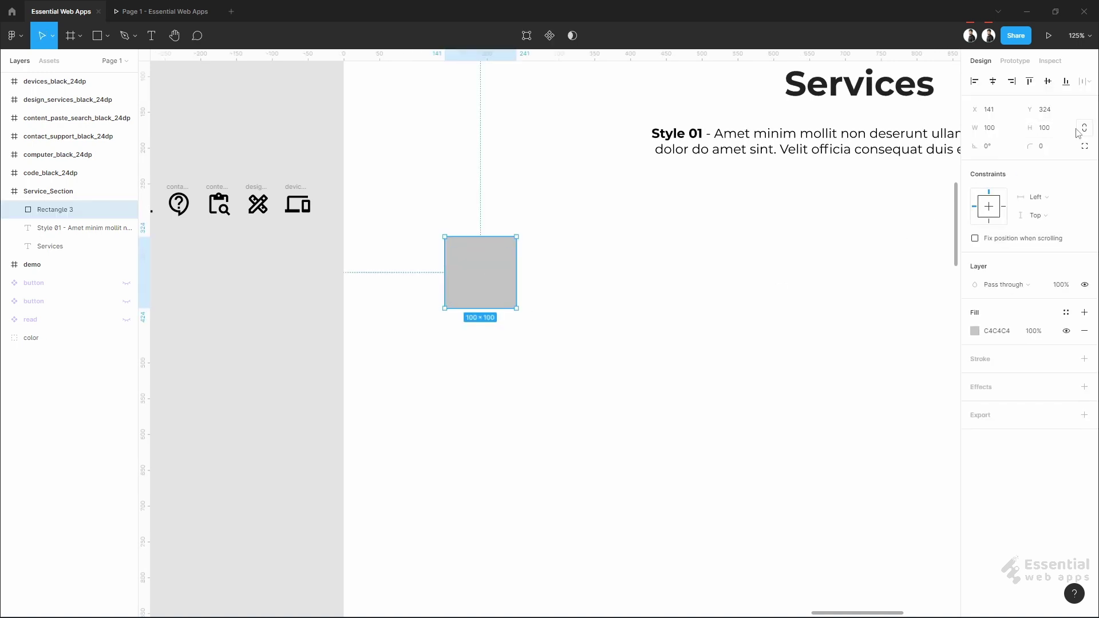
click(1051, 133)
key(Return)
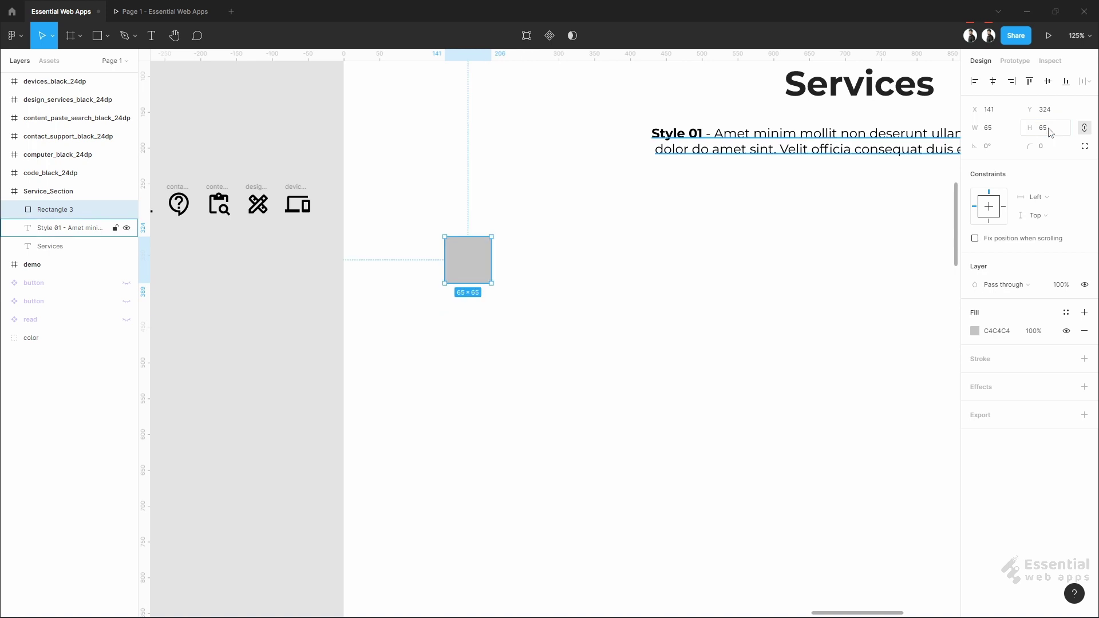
Round the square's corners to 10 and fill it with the document's solid green
click(1046, 150)
key(Return)
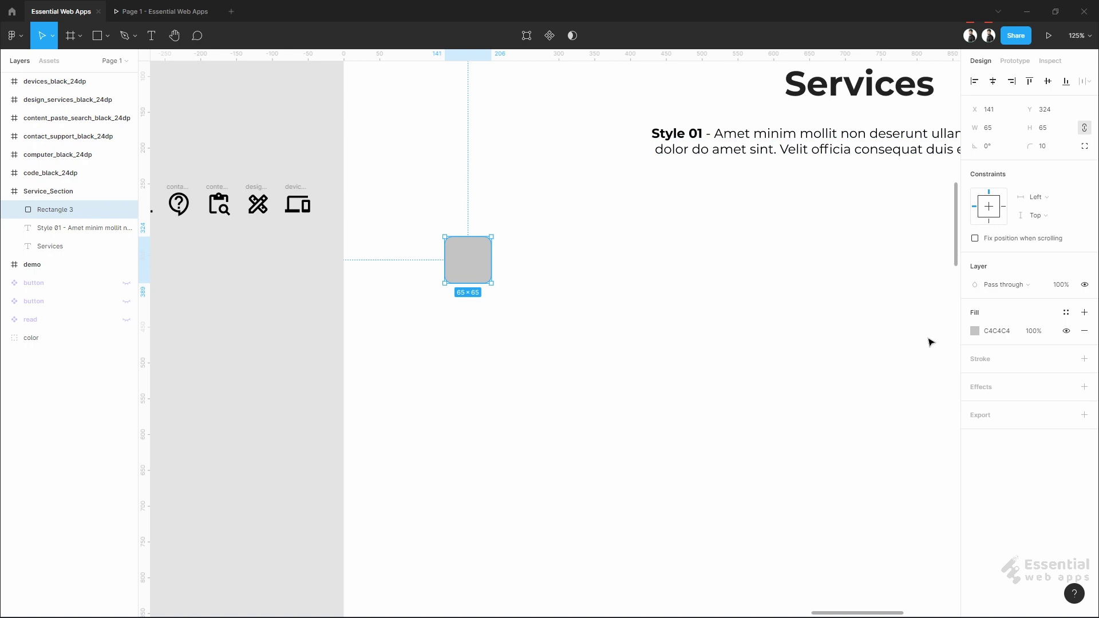
click(976, 332)
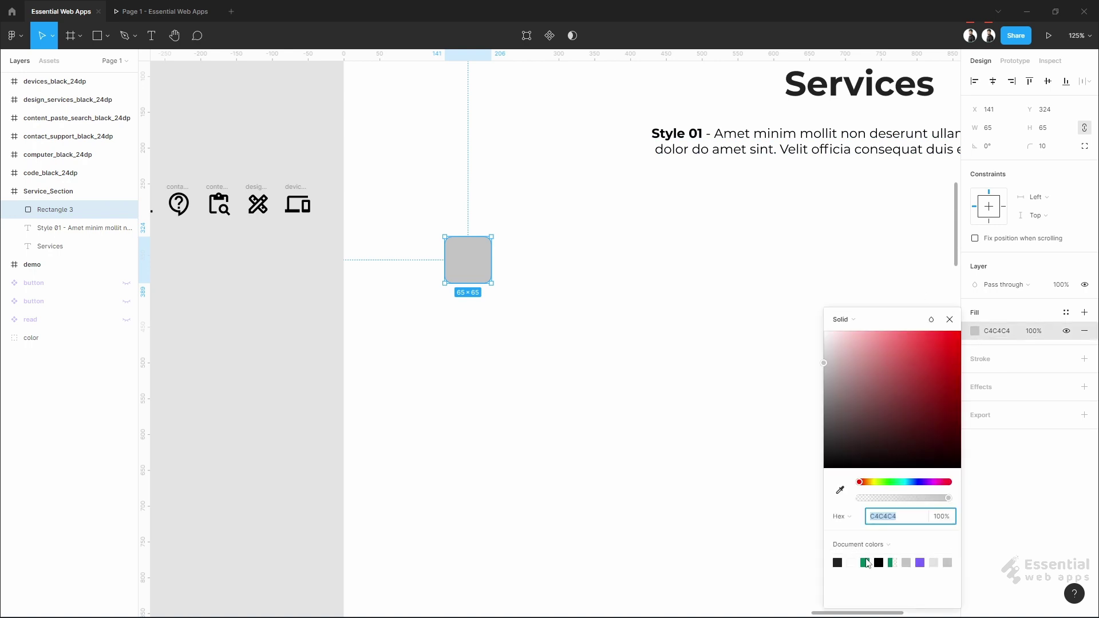
click(865, 563)
click(648, 364)
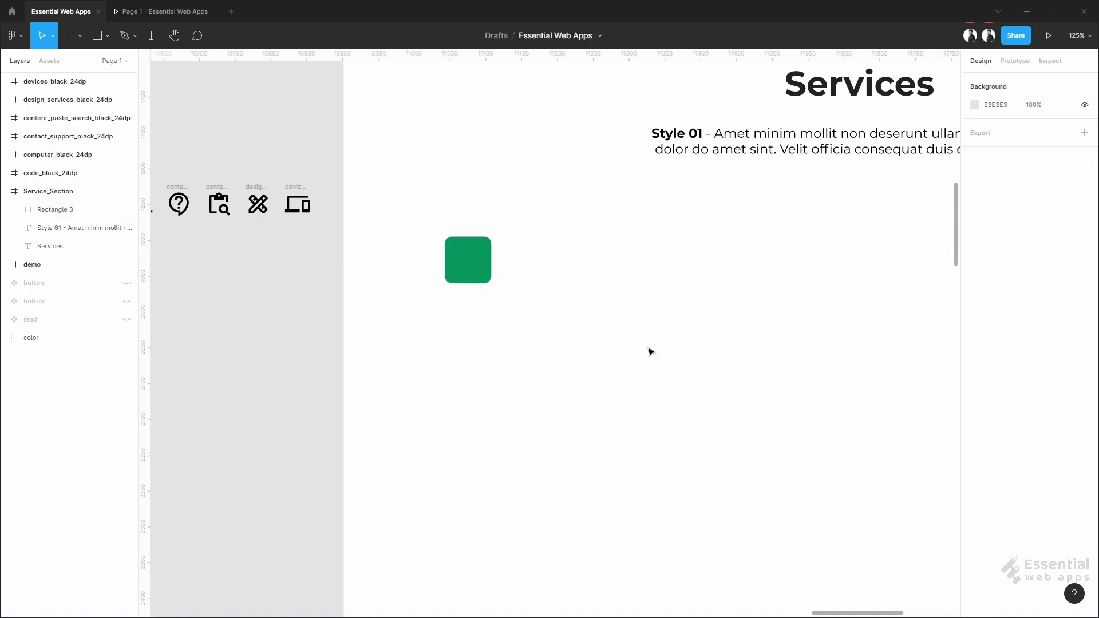
Move the computer icon into the centre of the green square
scroll(536, 363, down, 3)
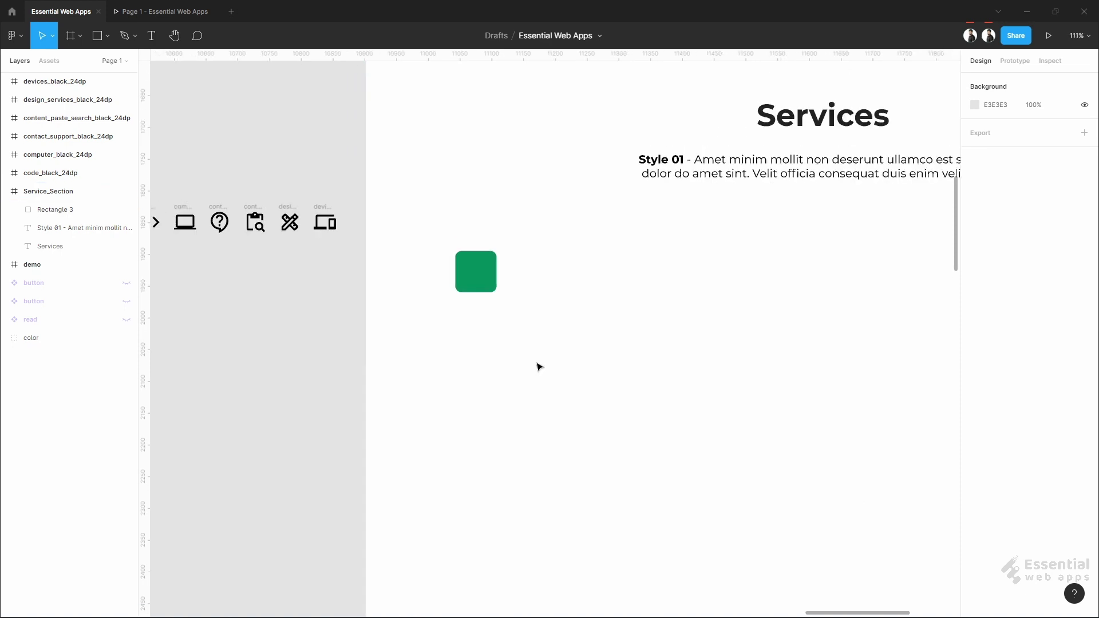
drag(311, 299, 344, 309)
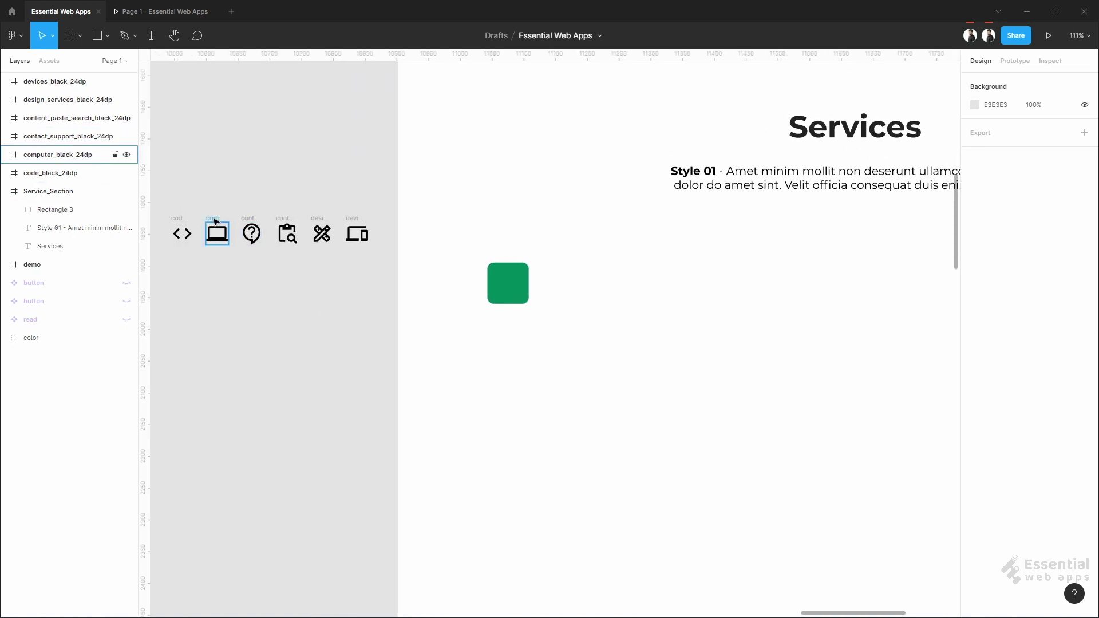
drag(215, 229, 531, 269)
scroll(482, 305, up, 5)
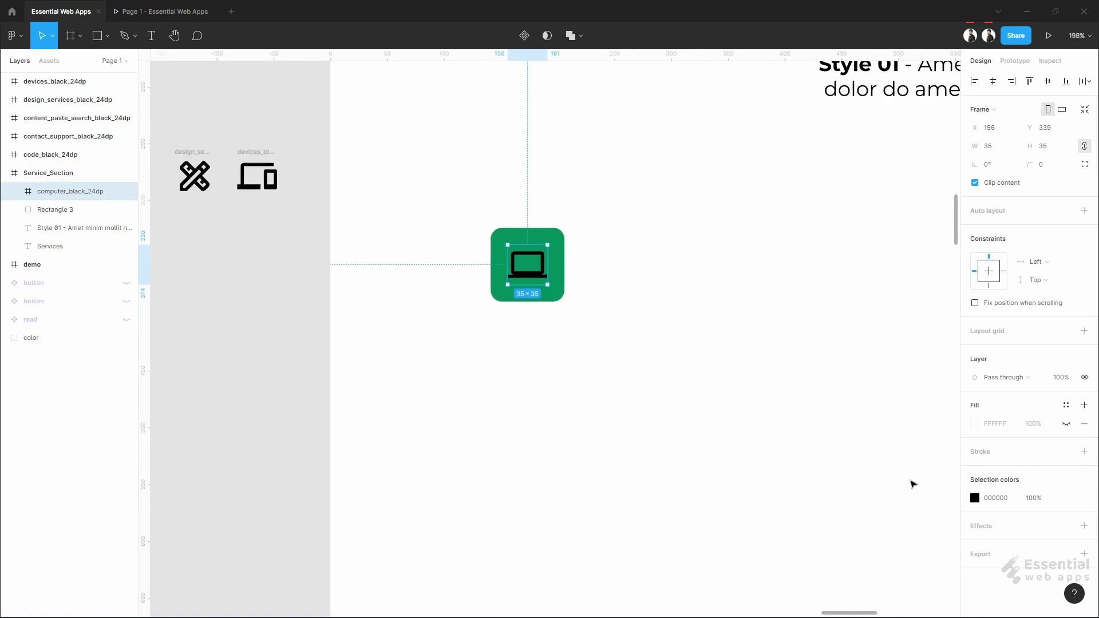
Recolour the computer icon to FFFFFF and wrap it together with the green square in an auto layout frame
click(1003, 503)
text(ffffff)
key(Return)
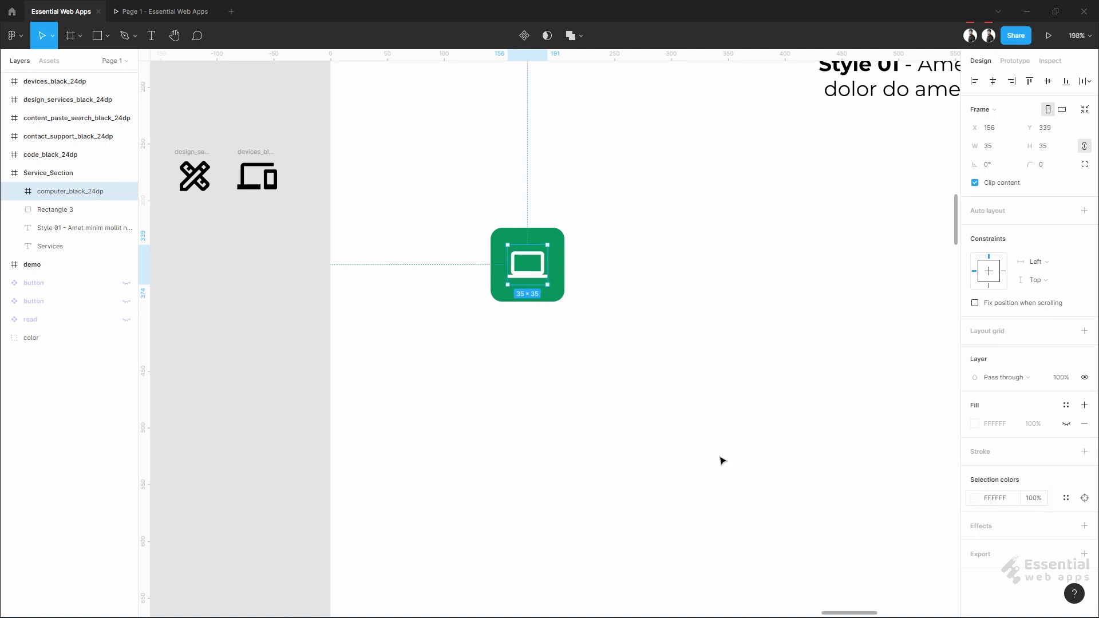
click(586, 410)
drag(465, 189, 616, 355)
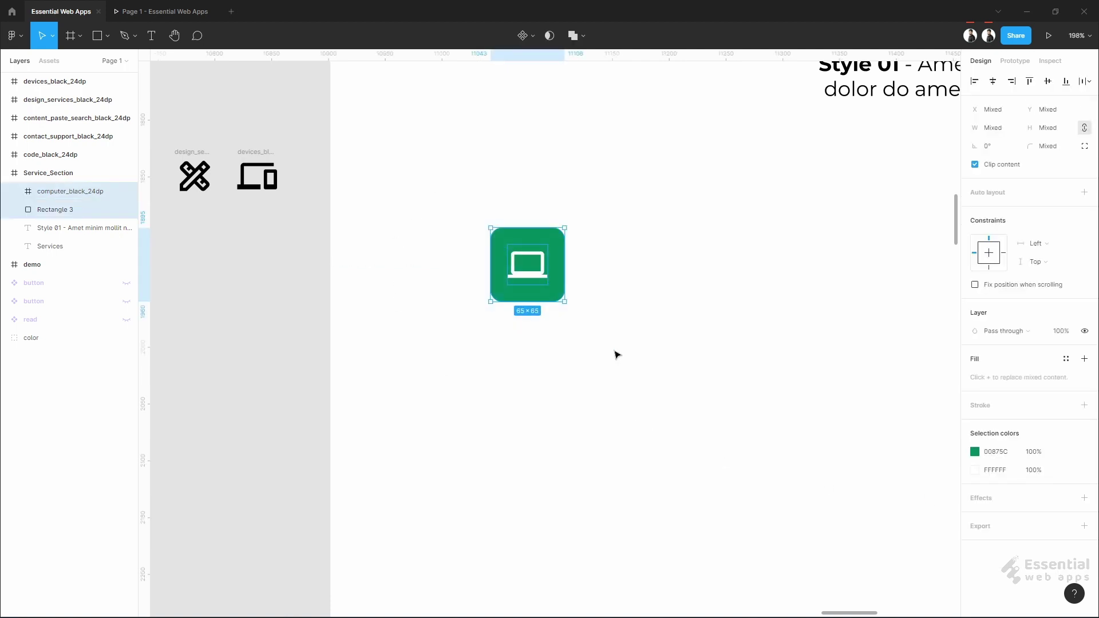
click(1084, 192)
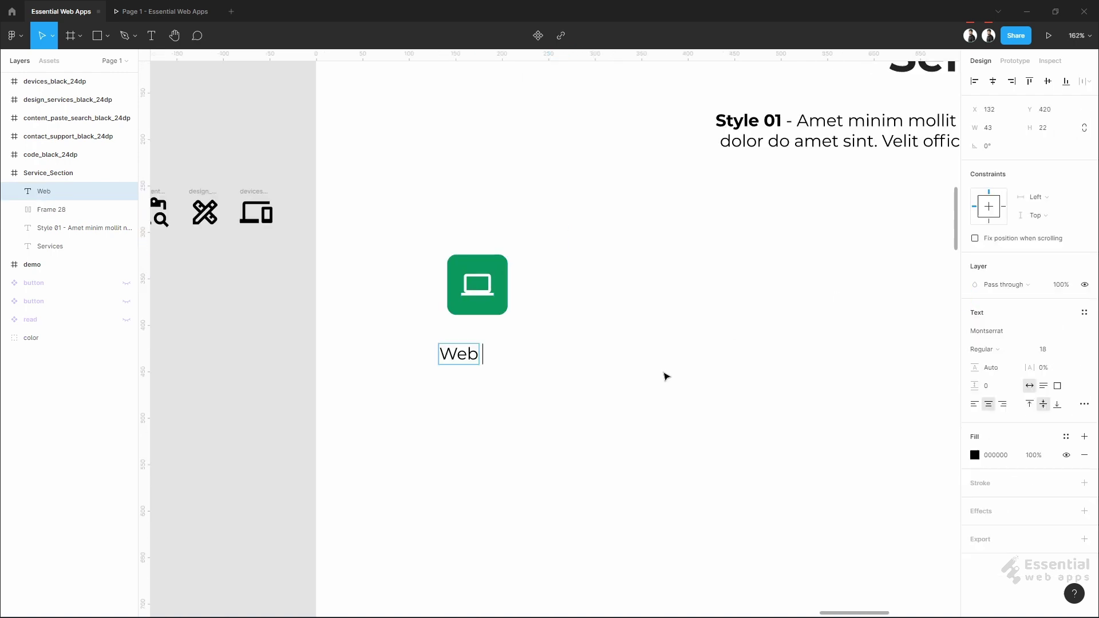
Add a "Web Design" title 30 px below the green icon tile, left-aligned with it, in SemiBold 24 with fill 222222
text(Design)
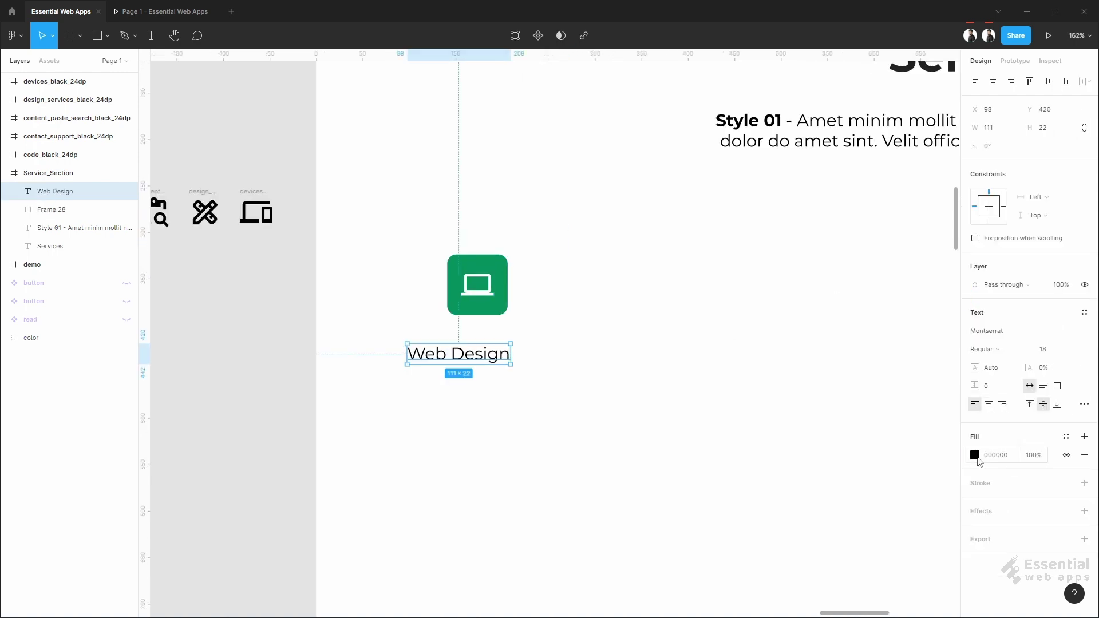
click(1059, 349)
click(1050, 378)
click(983, 349)
click(984, 375)
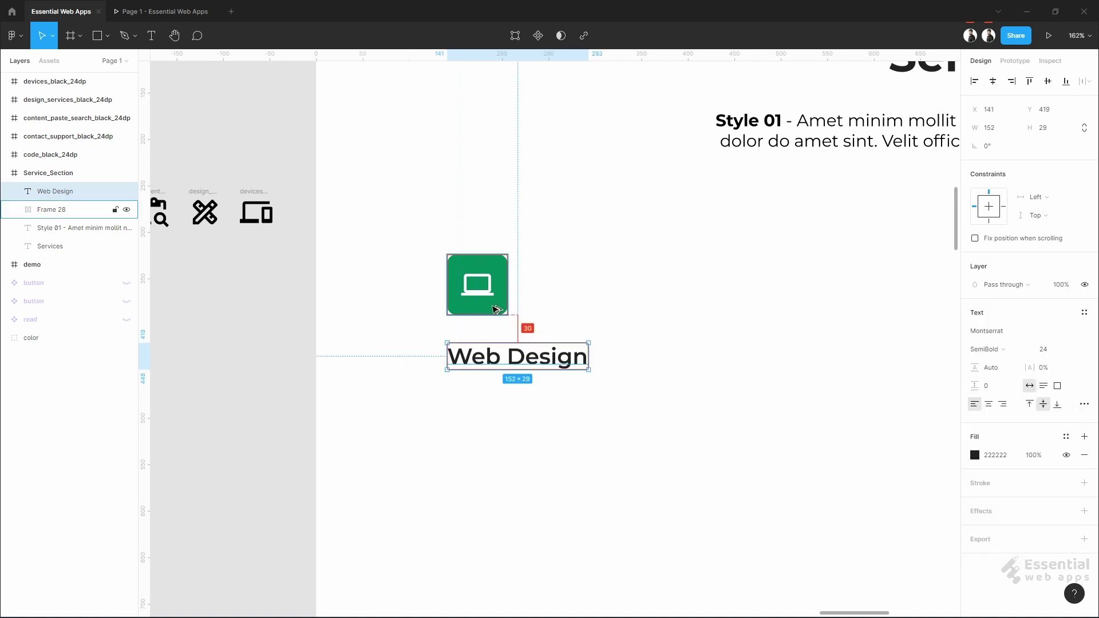
click(290, 167)
Duplicate the Style 01 paragraph below the Web Design title and set the copy's width to 300
drag(801, 123, 560, 436)
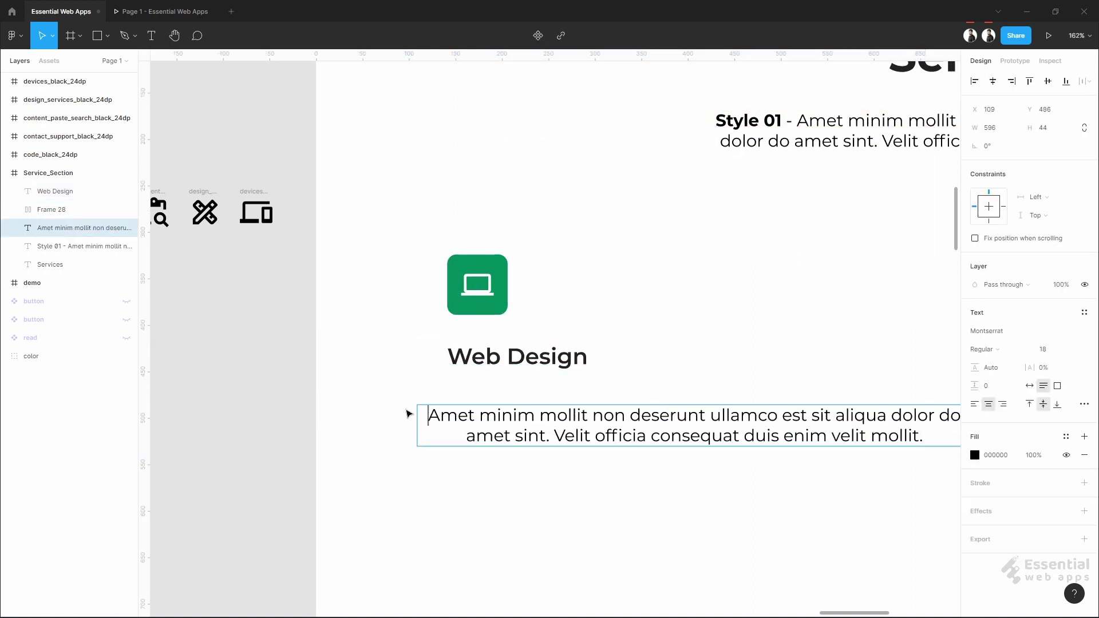
click(1001, 133)
text(300)
Shorten the copied paragraph to "Amet minim mollit non deserunt ullamco est sit aliqua dolor do amet." and narrow it to 219 px
double_click(505, 461)
drag(505, 457, 598, 479)
key(BackSpace)
drag(617, 442, 649, 415)
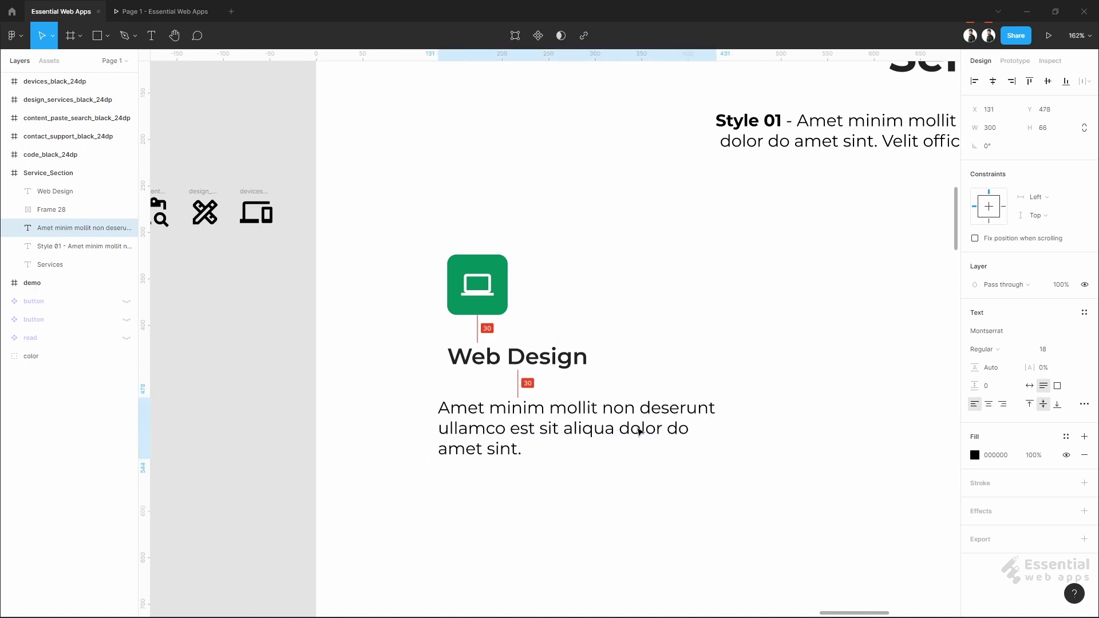
drag(726, 413, 651, 415)
double_click(517, 453)
key(BackSpace)
key(BackSpace)
key(BackSpace)
key(BackSpace)
key(BackSpace)
key(Escape)
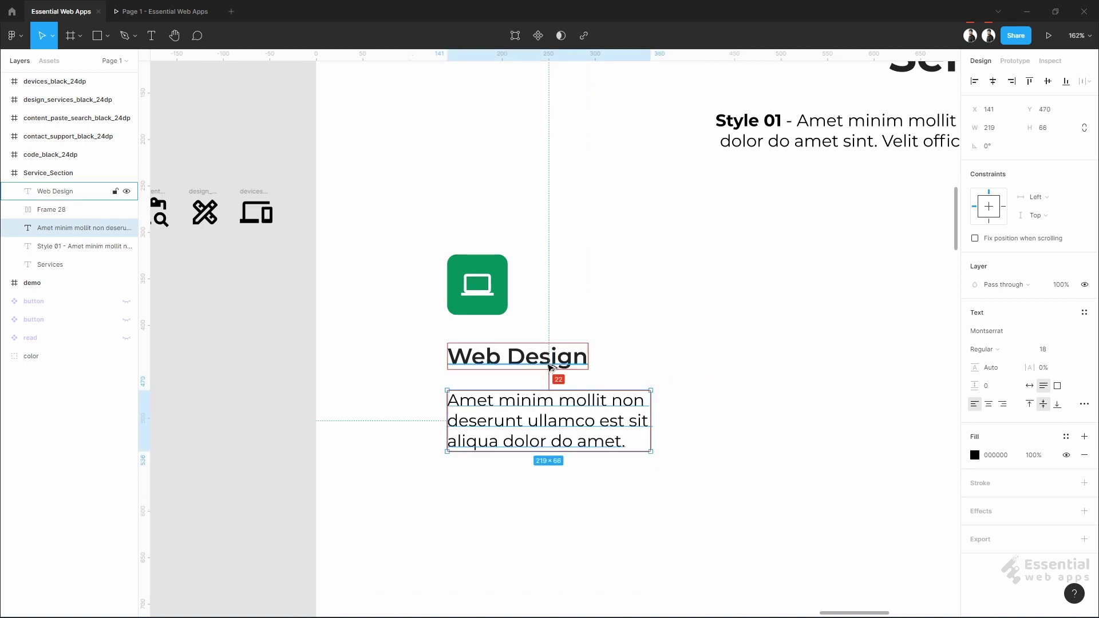
Move the card description closer to the Web Design title and change its font to Varta
key(Up)
key(Up)
key(Up)
key(Up)
key(Up)
key(Up)
scroll(695, 341, down, 1)
drag(350, 279, 474, 356)
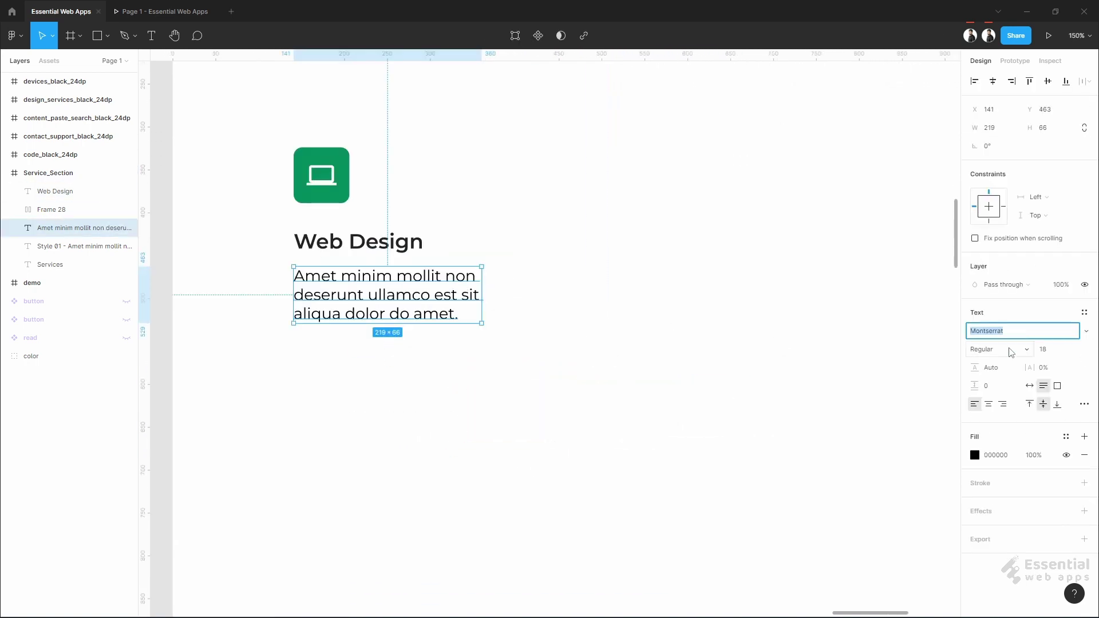
key(Return)
scroll(370, 400, up, 2)
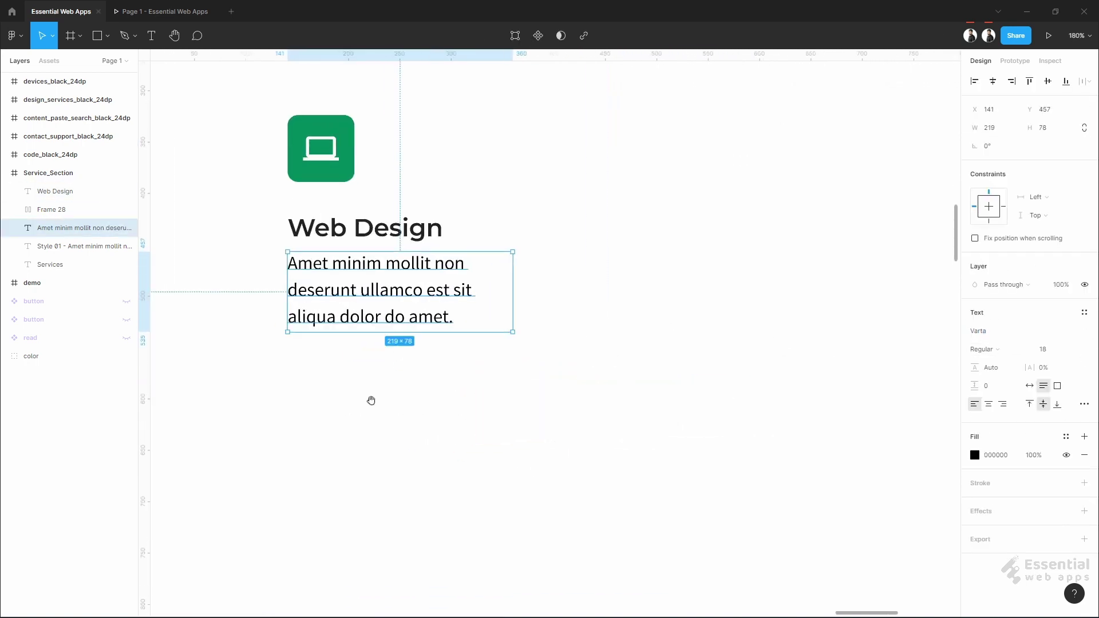
Nudge the card description down to Y 463
scroll(530, 318, up, 1)
key(Down)
key(Down)
key(Down)
key(Down)
key(Down)
key(Down)
scroll(561, 370, down, 1)
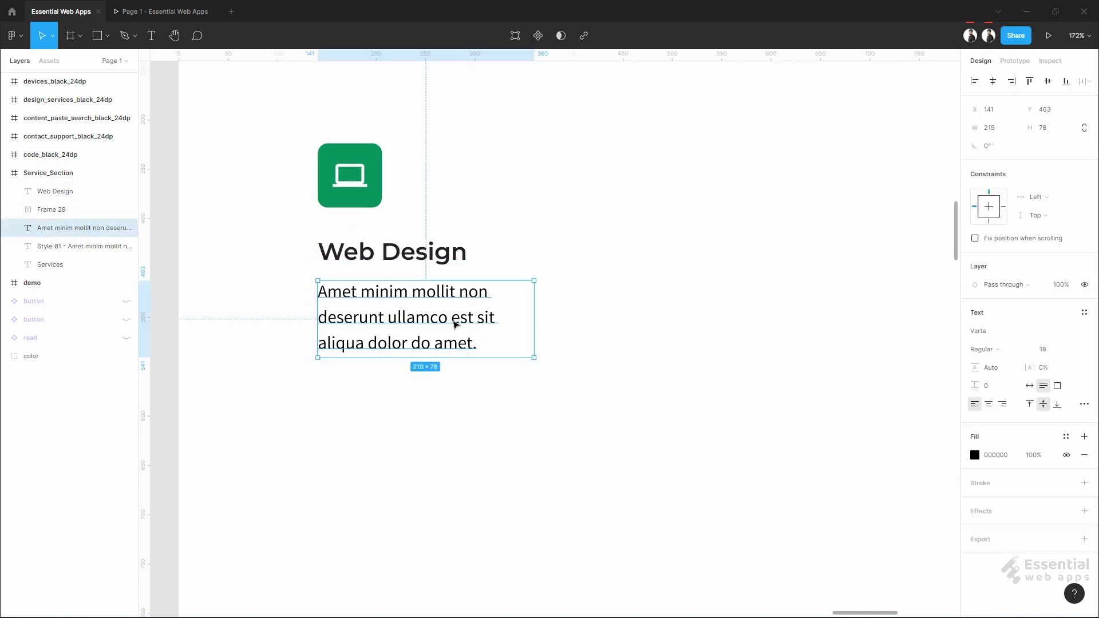
Set the card description's line height to 30 and fine-tune its vertical position below the title
click(994, 372)
text(30)
key(Return)
key(Down)
key(Down)
key(Down)
key(Down)
key(Down)
key(Down)
key(Down)
key(Down)
key(Down)
key(Up)
key(Up)
key(Up)
click(699, 333)
Place a copy of the card description on the empty canvas to the left of the Service_Section frame
scroll(699, 333, down, 1)
drag(418, 438, 606, 314)
click(625, 239)
drag(627, 241, 233, 254)
drag(251, 370, 485, 445)
ctrl+scroll(462, 315, up, 5)
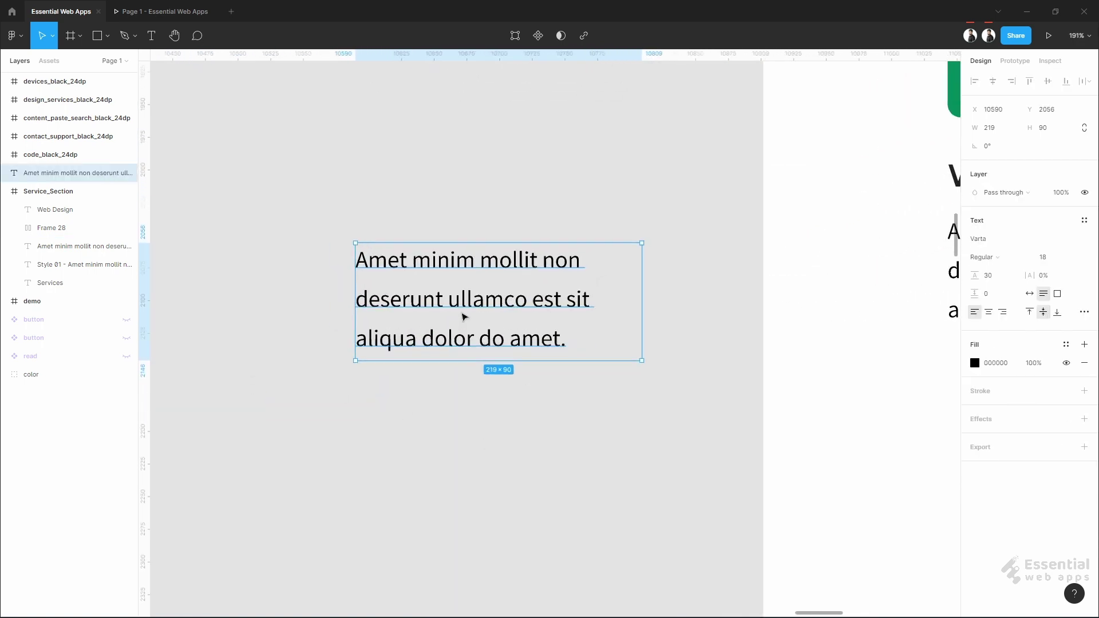
Replace the copied description's text with "Read More"
double_click(416, 293)
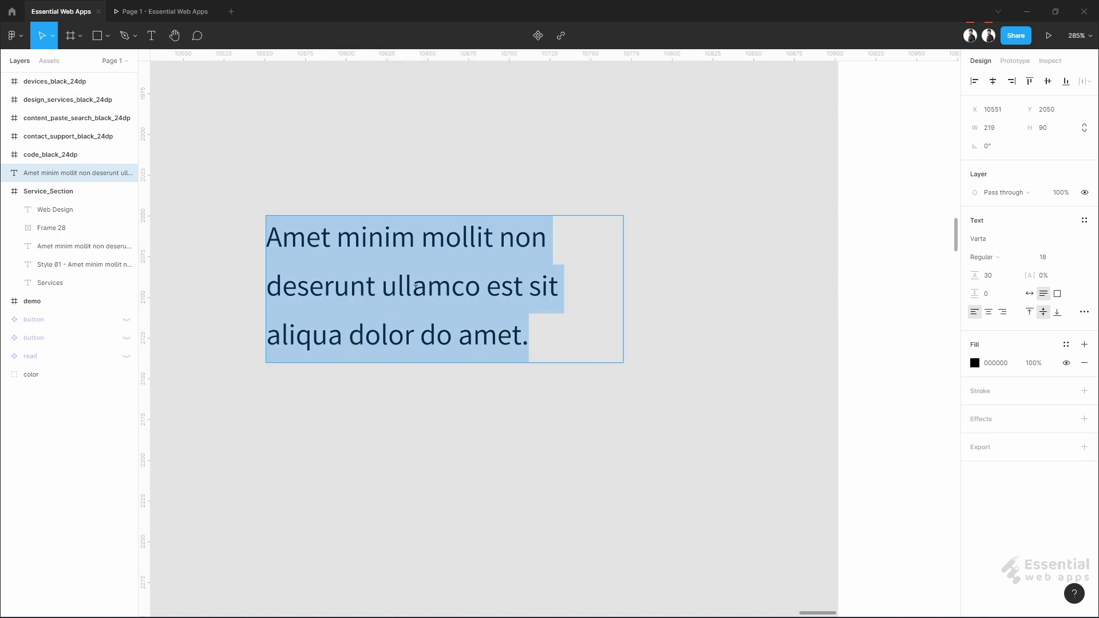
text(Read More)
key(Escape)
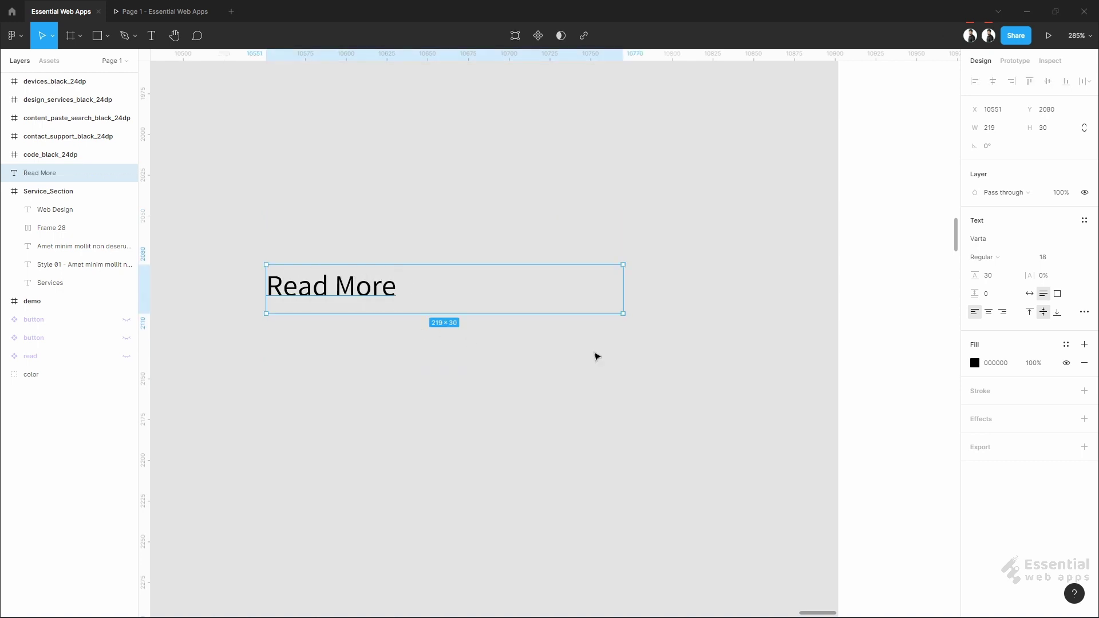
Set the Read More text's line height to Auto and make its box auto width
click(993, 282)
text(auto)
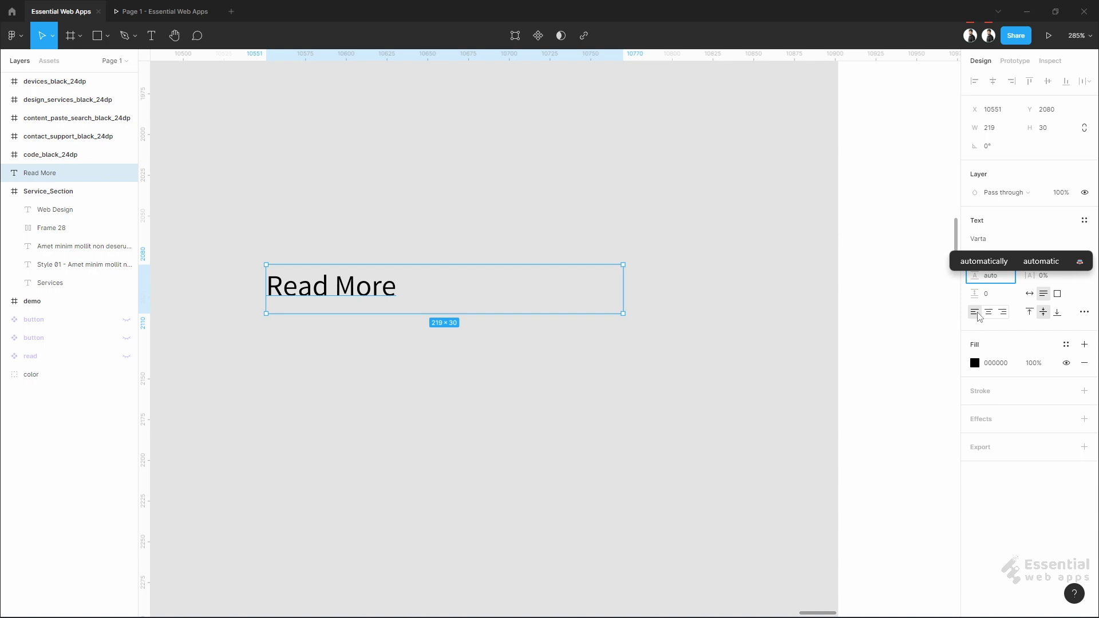
key(Return)
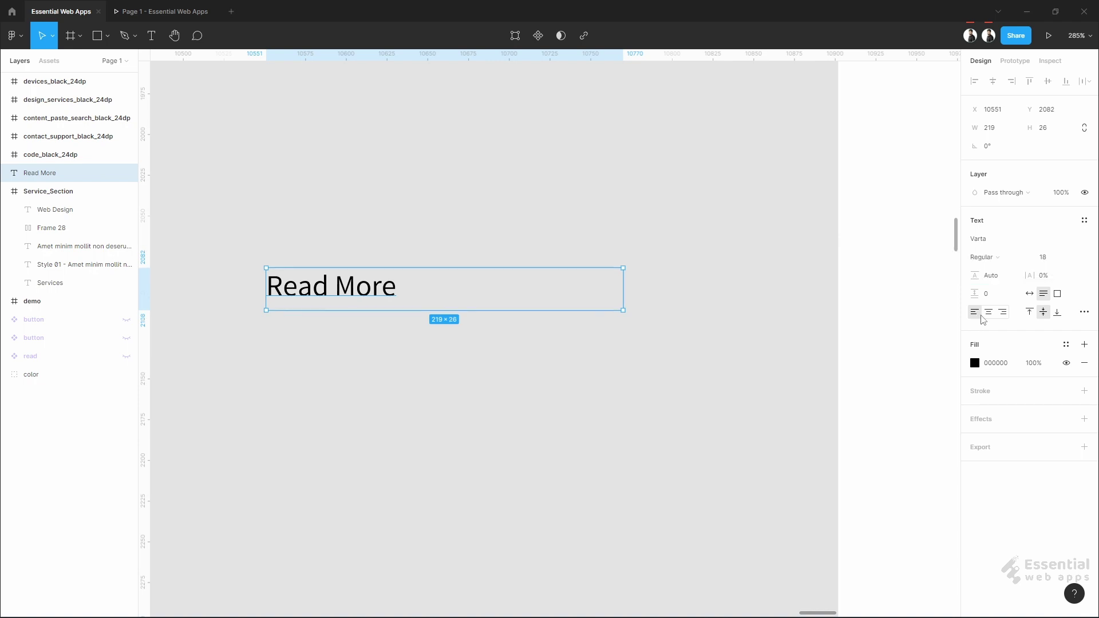
click(1030, 294)
click(480, 354)
click(369, 299)
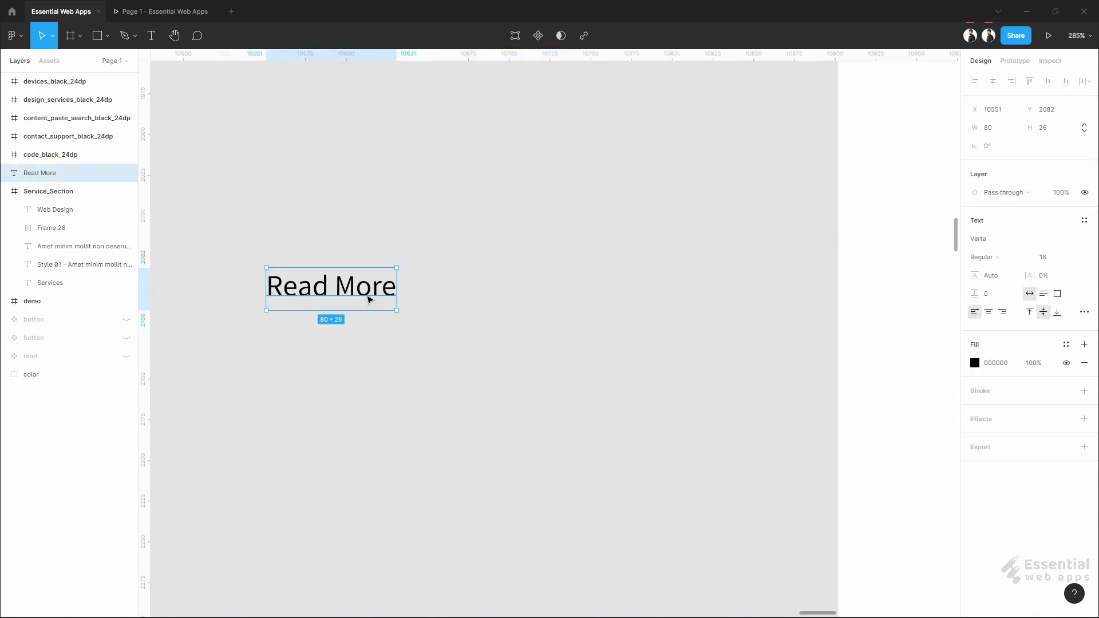
Make the Read More text bold and set its fill colour to 222222
click(1002, 261)
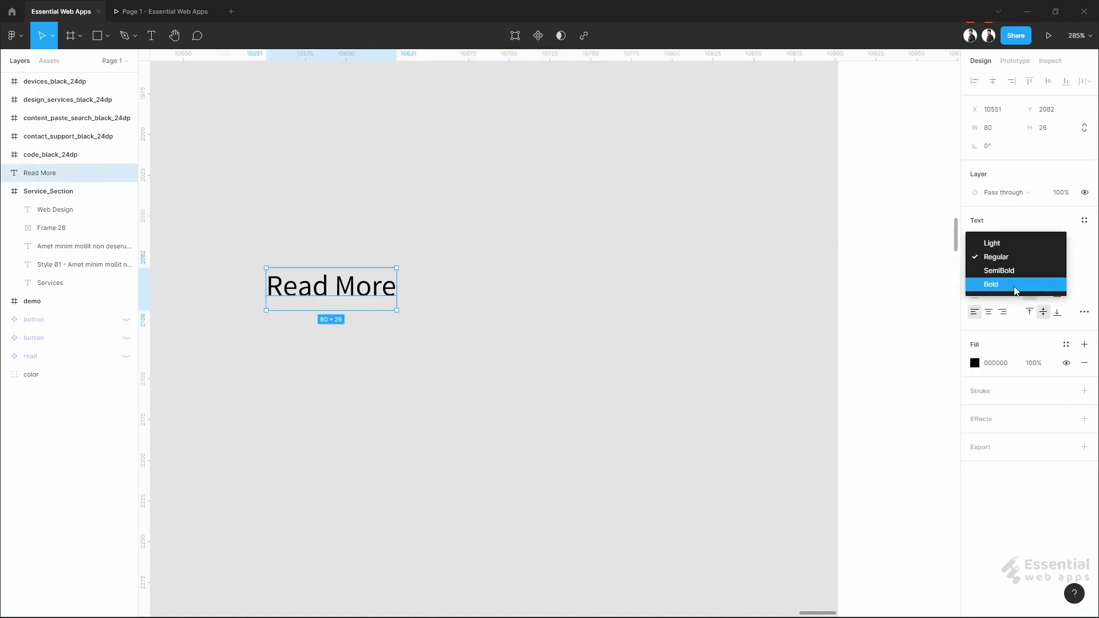
click(1015, 286)
click(586, 375)
click(386, 290)
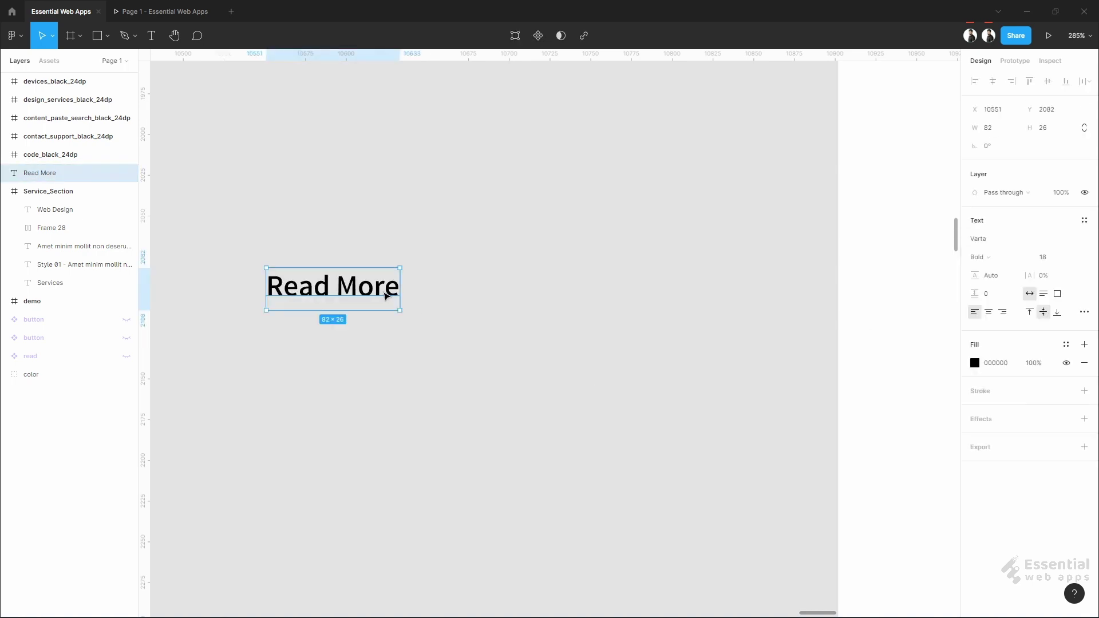
click(995, 364)
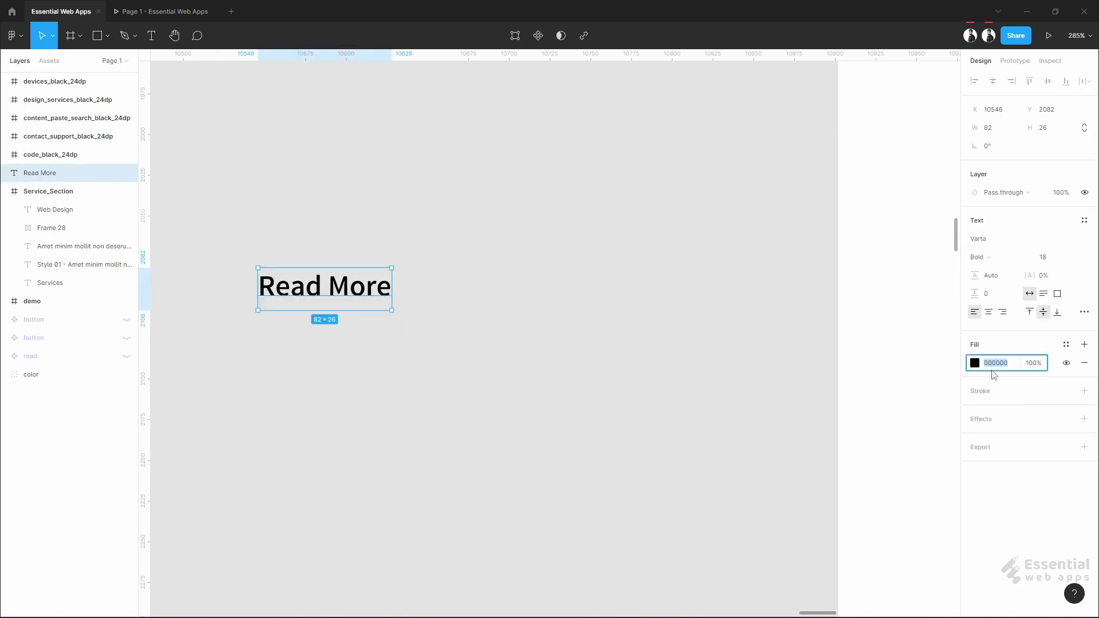
key(Return)
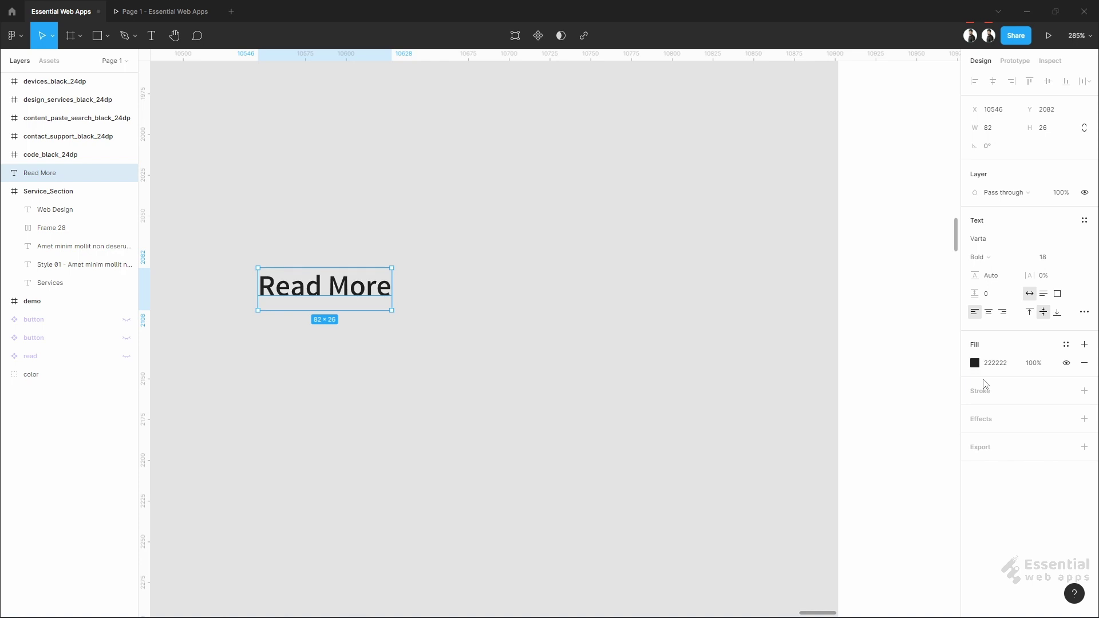
click(424, 437)
Place a copy of the Read More text to its right and fill the copy with the document green 00875C
scroll(444, 400, up, 5)
click(312, 308)
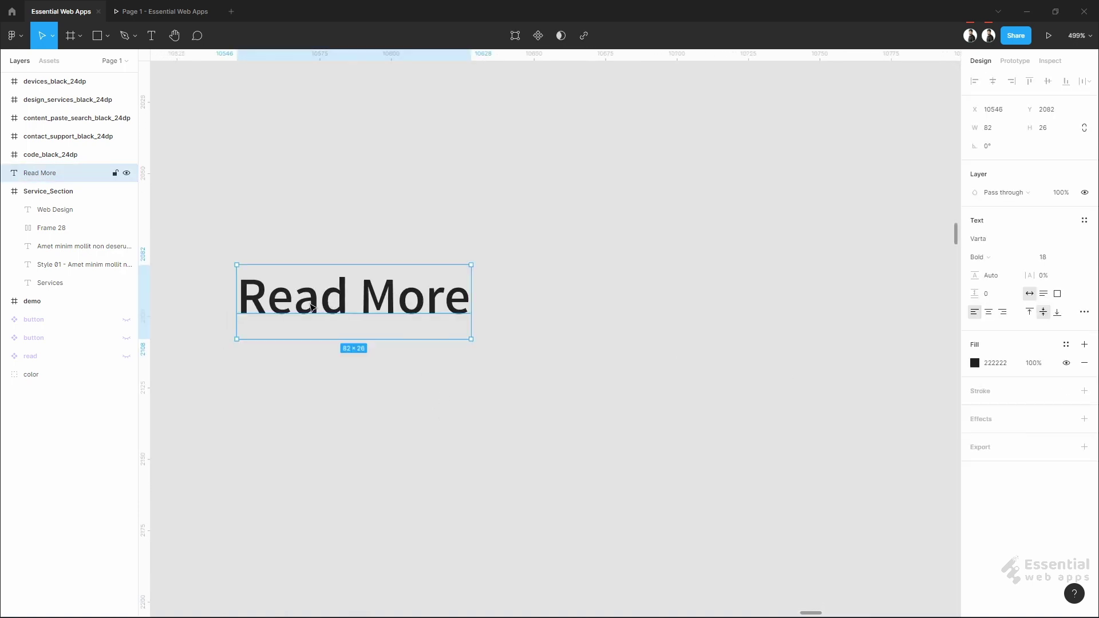
drag(319, 309, 787, 310)
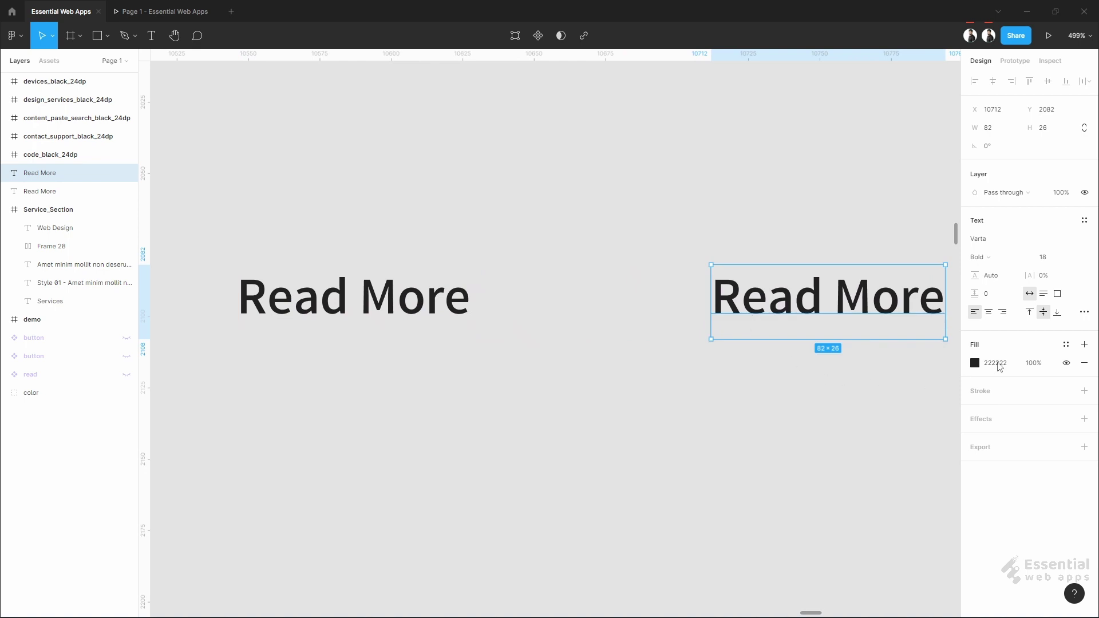
click(973, 364)
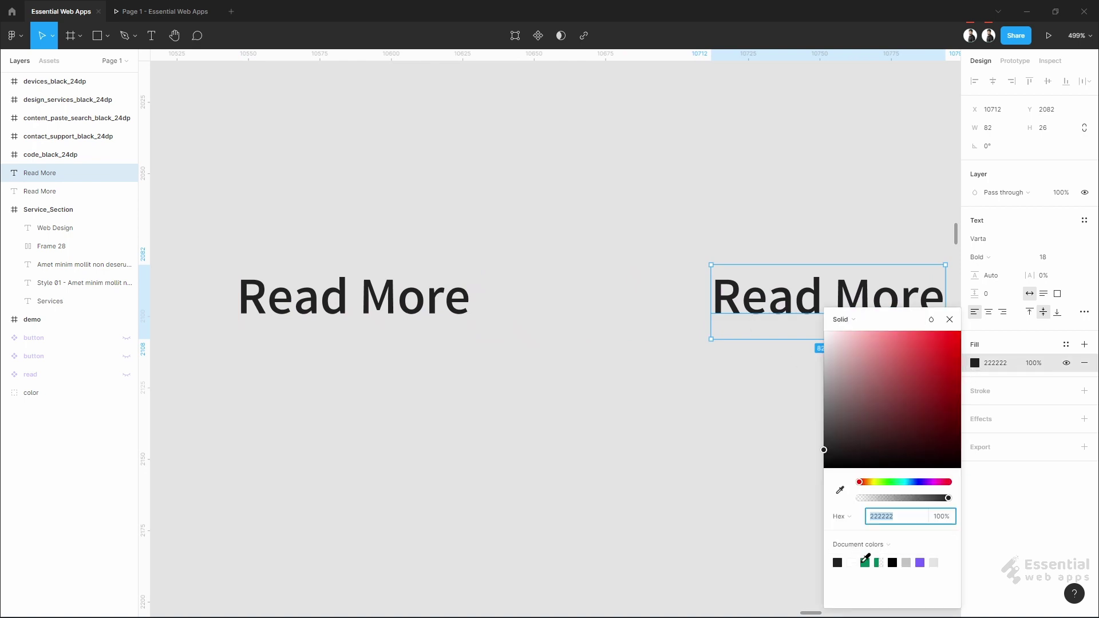
click(864, 561)
click(675, 446)
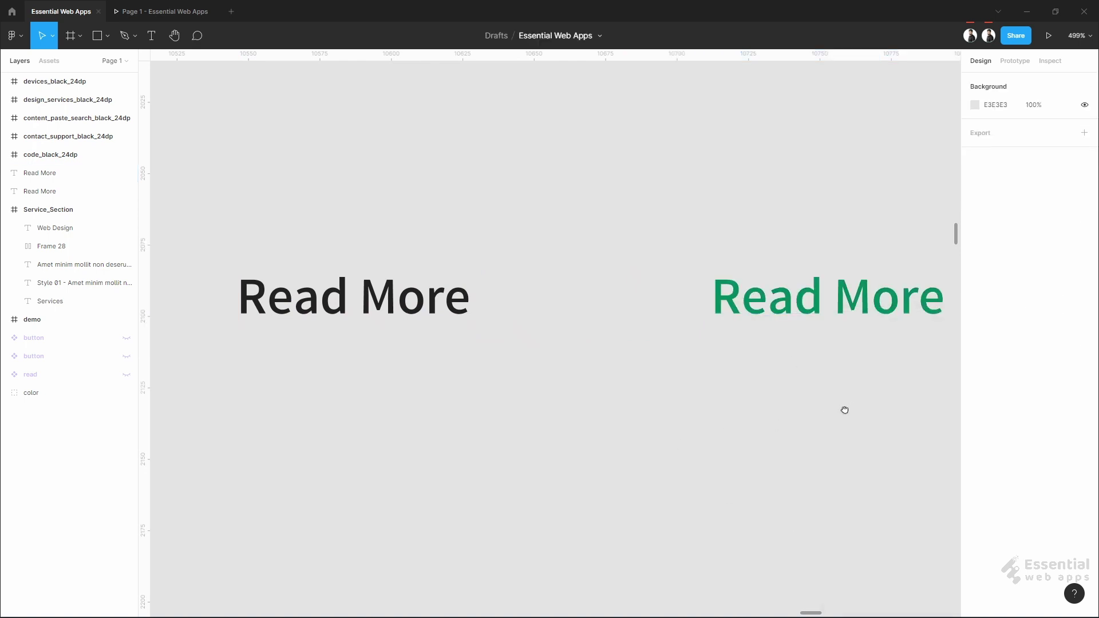
Draw a horizontal line 82 wide directly beneath the green Read More text as an underline
scroll(630, 410, right, 5)
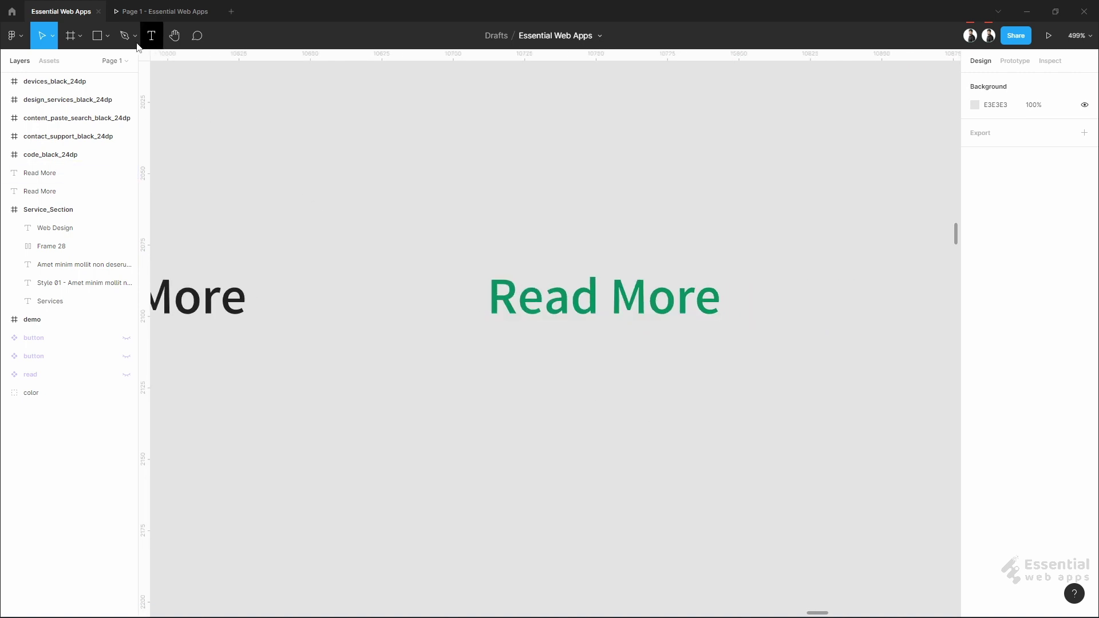
click(107, 36)
click(82, 80)
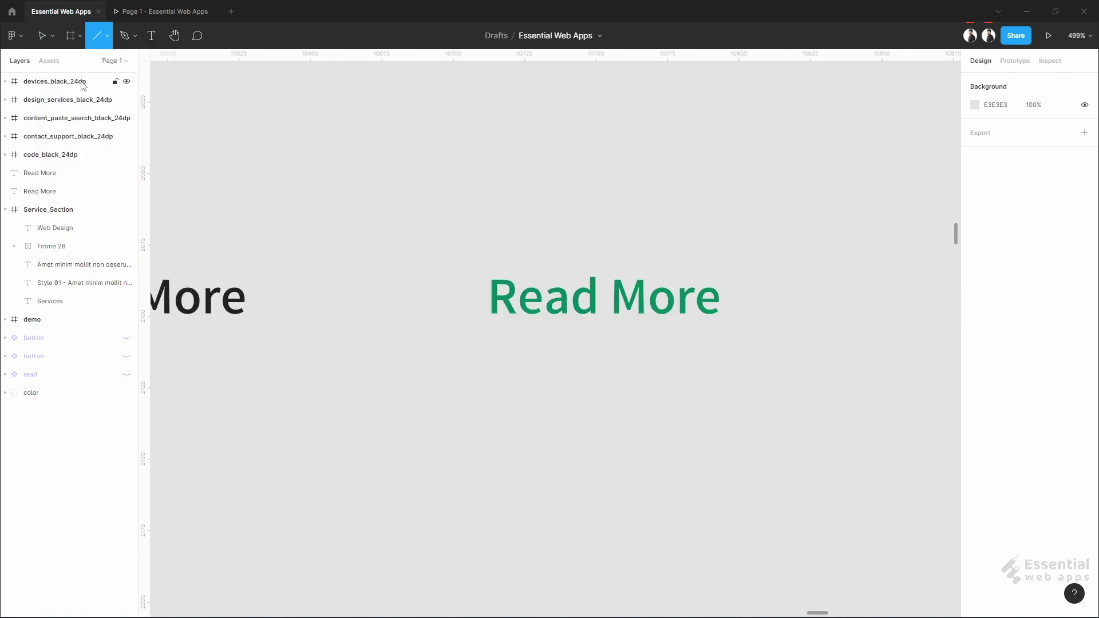
scroll(574, 341, up, 1)
scroll(574, 341, up, 2)
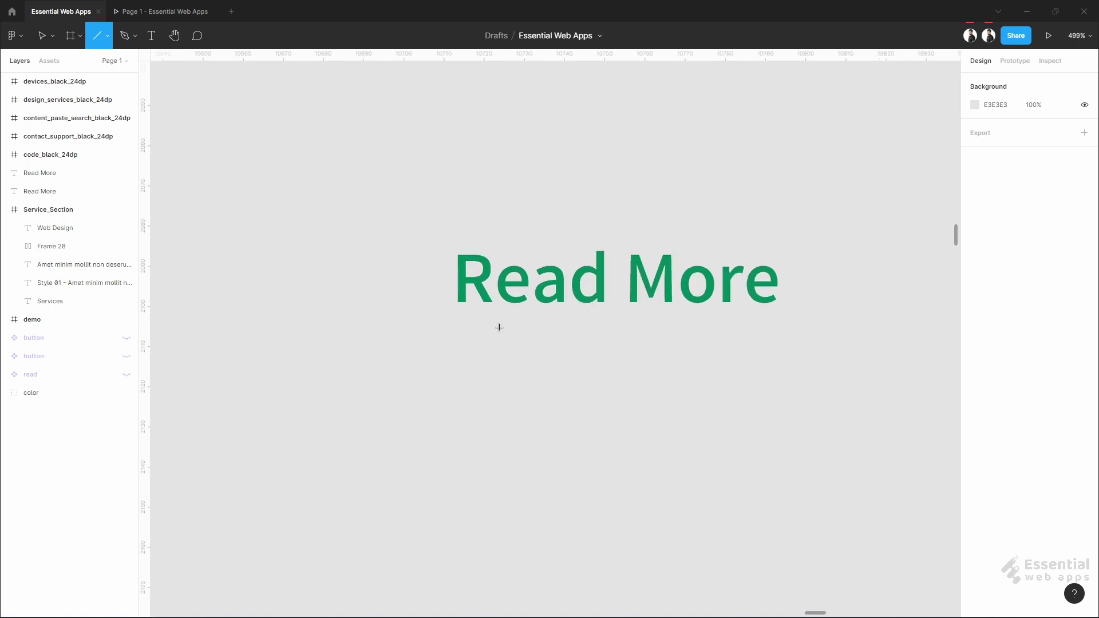
mouse_move(460, 328)
mouse_down()
mouse_move(784, 328)
mouse_move(456, 325)
mouse_move(505, 346)
mouse_up()
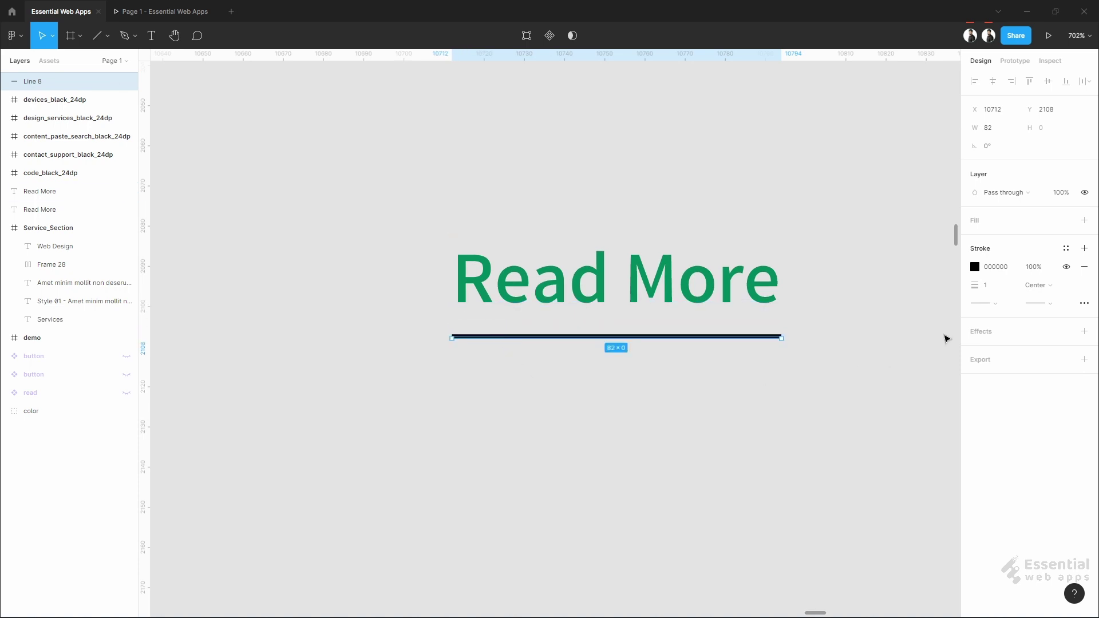
Give the underline a green 00875C stroke with a thickness of 2 and round ends
click(975, 267)
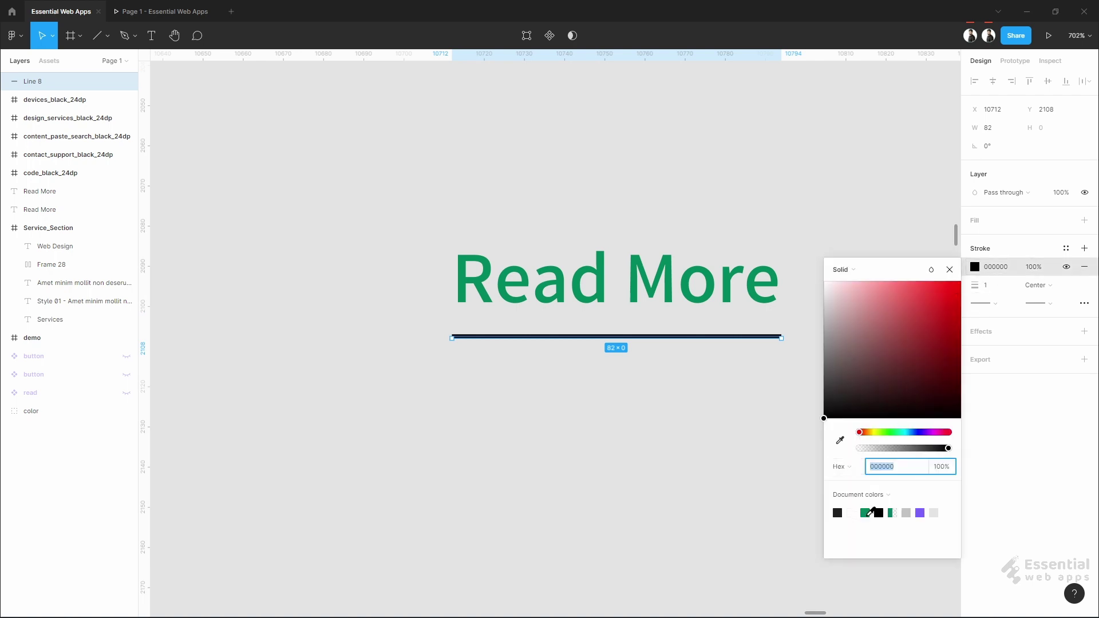
click(870, 512)
key(Up)
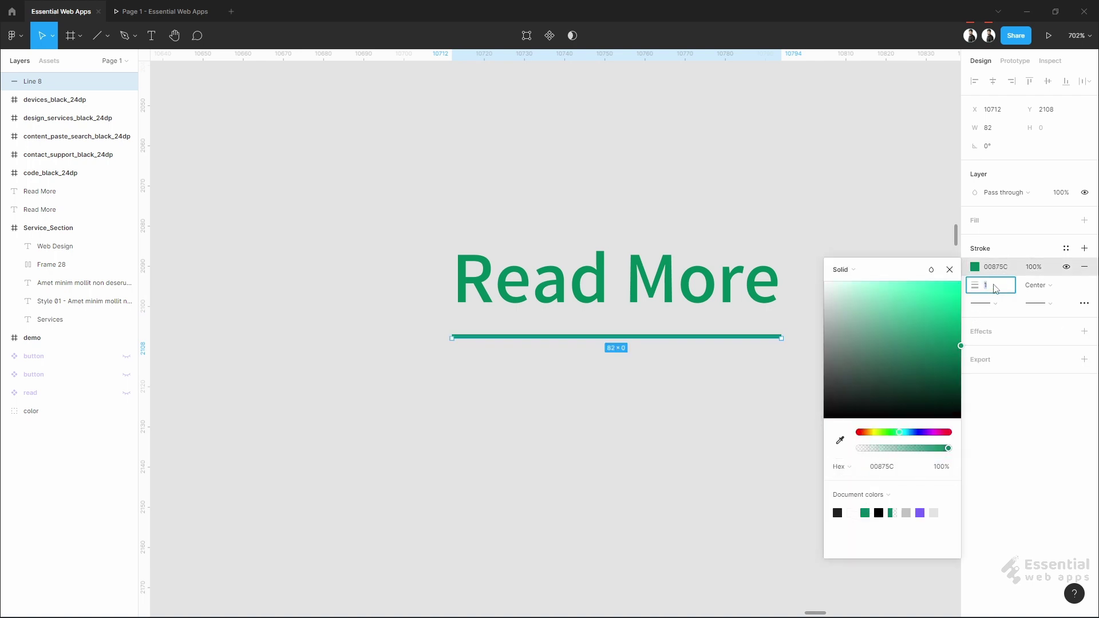
click(1055, 306)
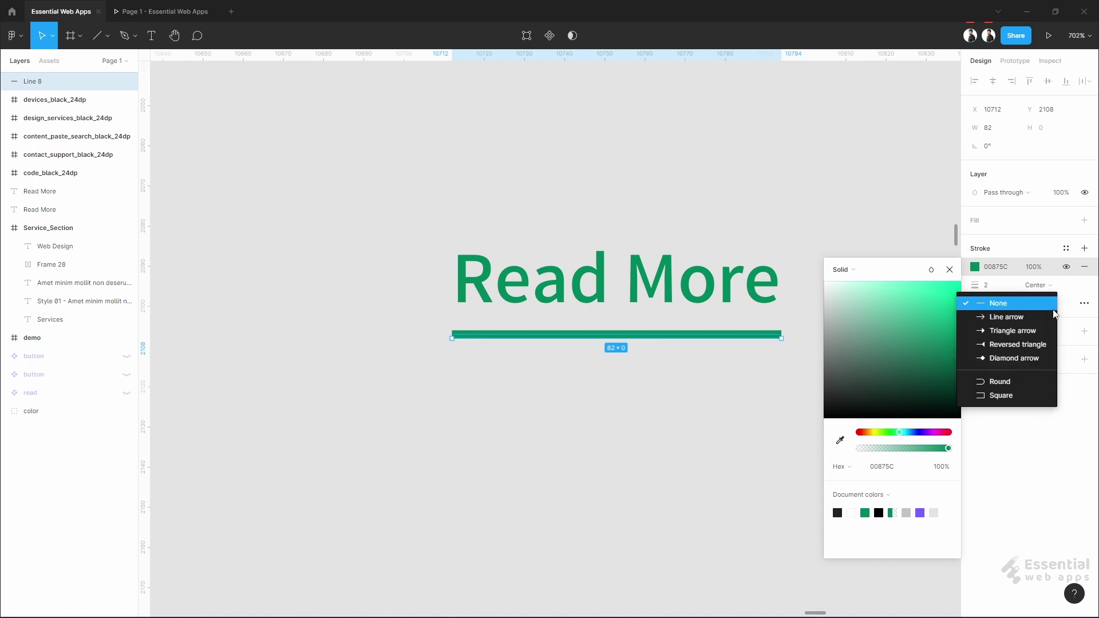
click(1007, 381)
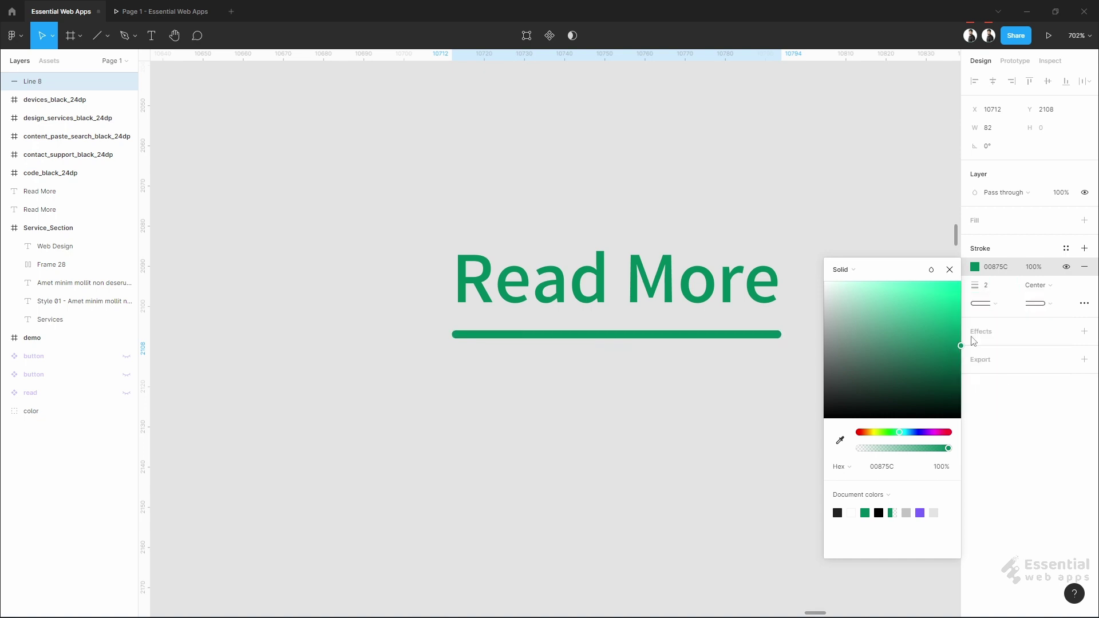
click(951, 270)
click(790, 366)
Place a copy of the green underline directly beneath the dark Read More text
scroll(789, 367, down, 4)
drag(575, 399, 741, 437)
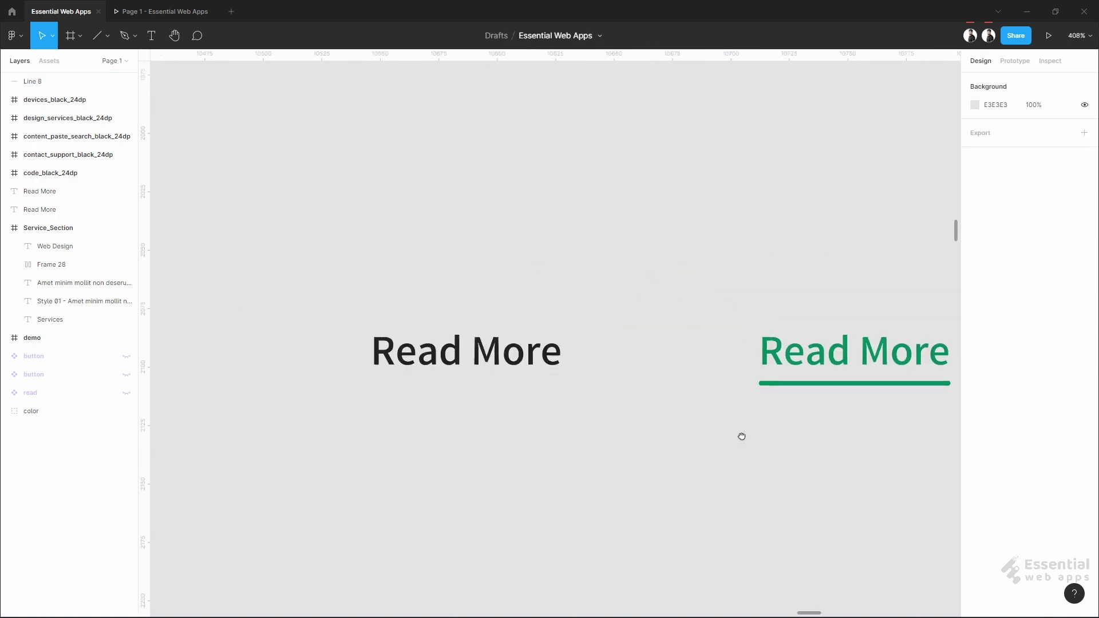
click(813, 384)
alt+drag(813, 385, 425, 387)
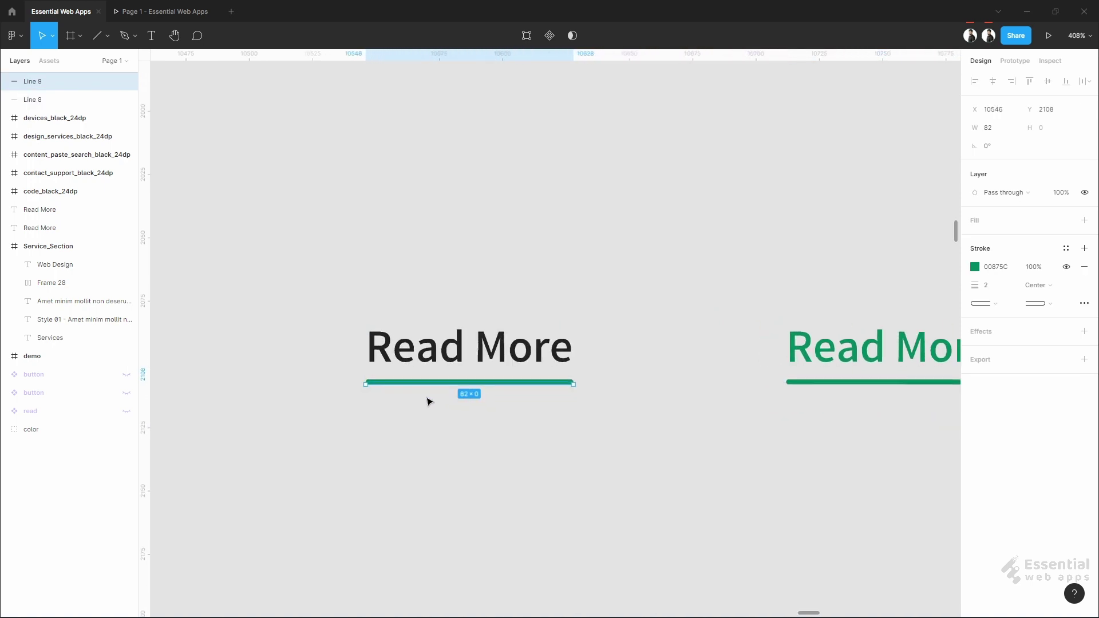
Shorten the copied underline to a width of 4, keeping its left end aligned with the dark Read More text
scroll(426, 399, up, 5)
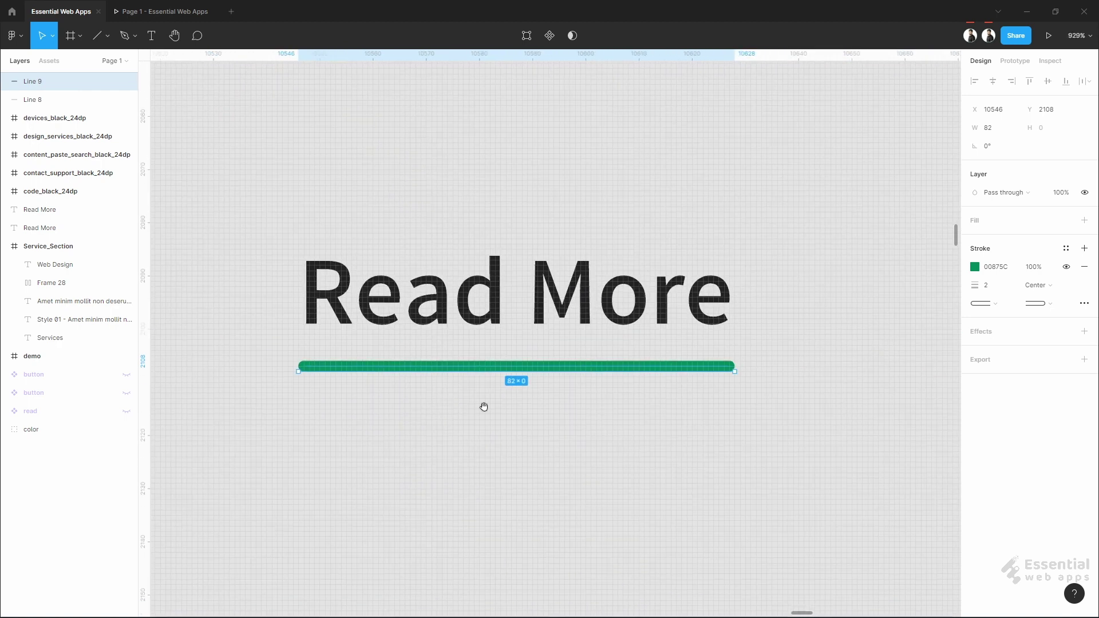
drag(483, 407, 495, 418)
drag(746, 383, 334, 381)
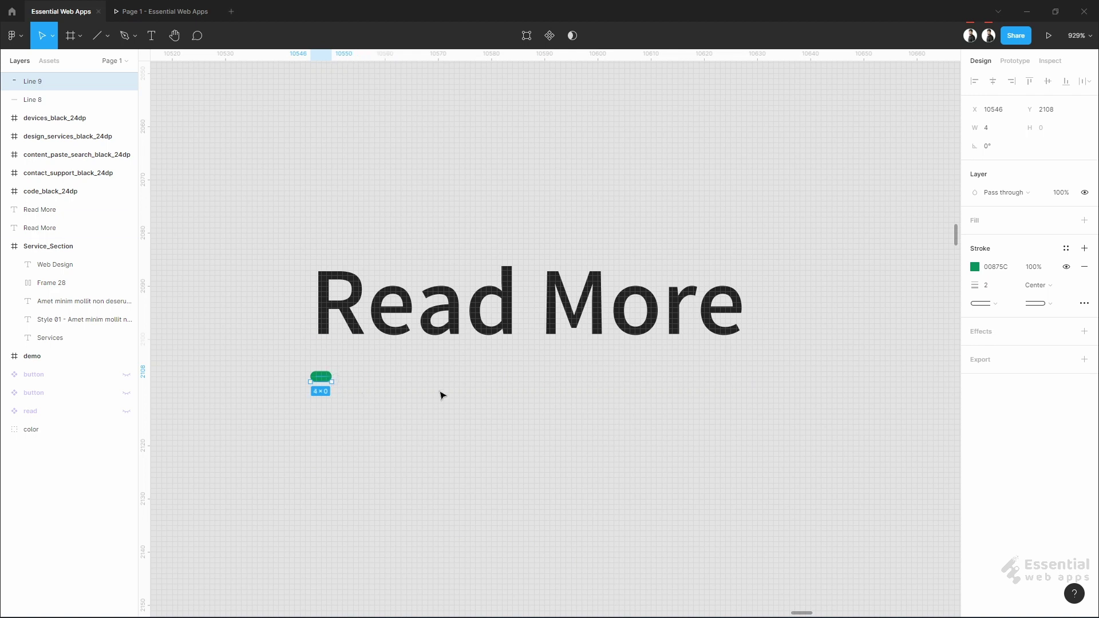
scroll(442, 394, down, 2)
Set the short line's stroke opacity to 0%
click(1034, 267)
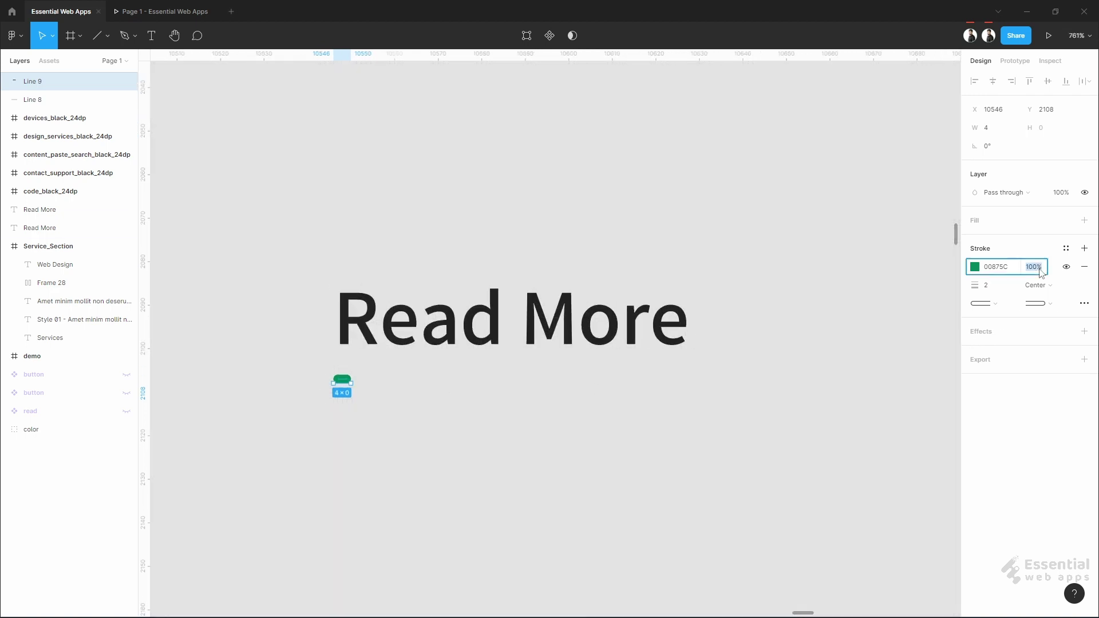
text(0)
key(Return)
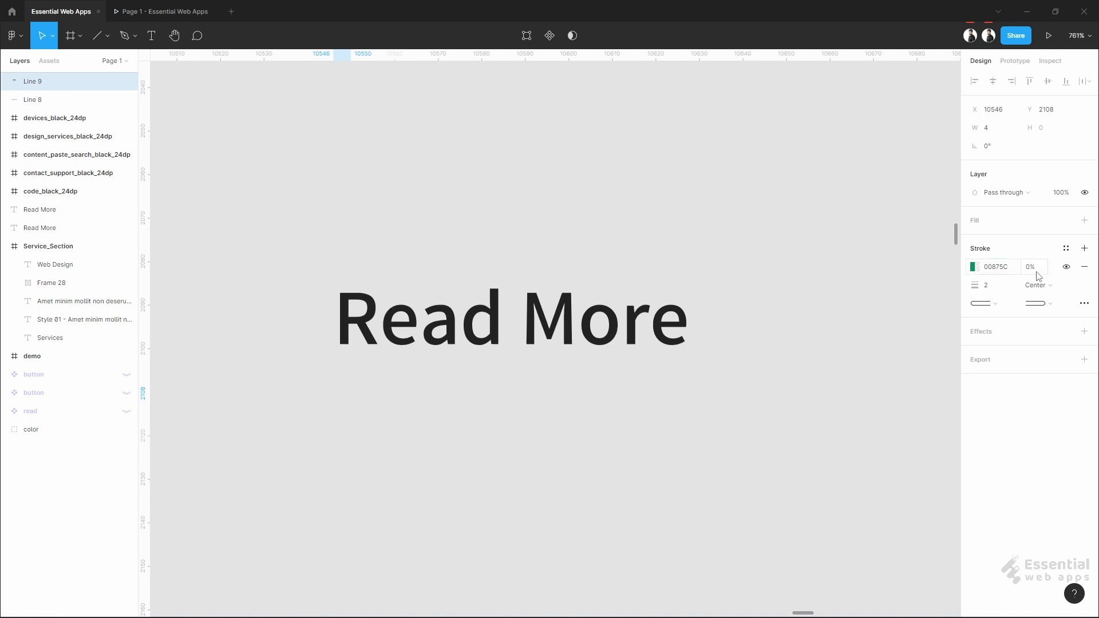
click(598, 475)
Create a component from the dark Read More text together with its short transparent line
drag(626, 498, 512, 456)
drag(229, 266, 520, 432)
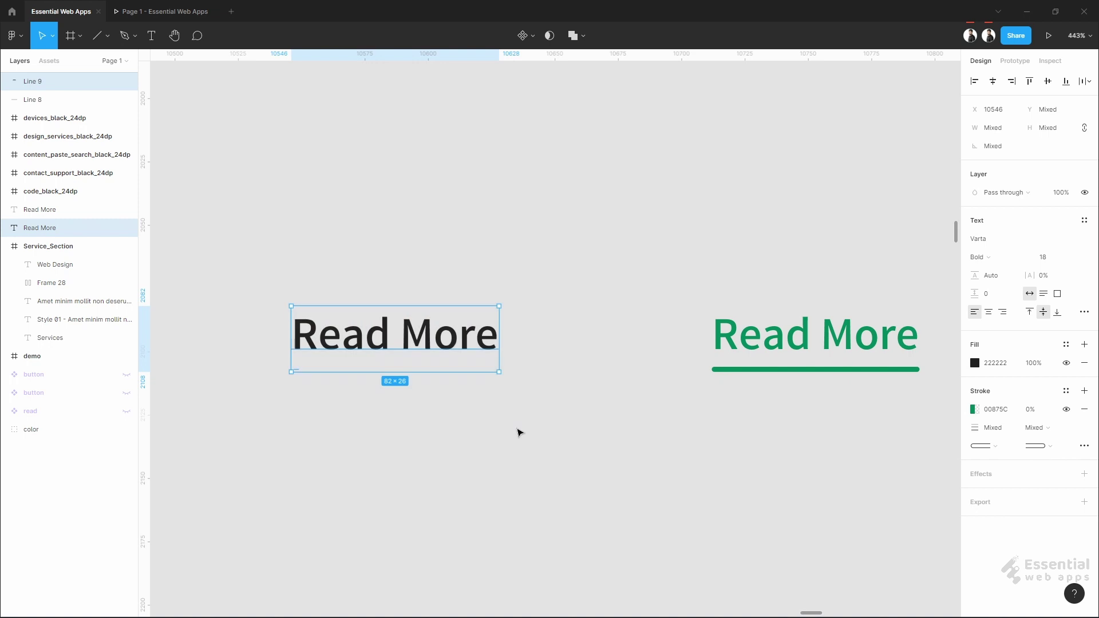
right_click(403, 334)
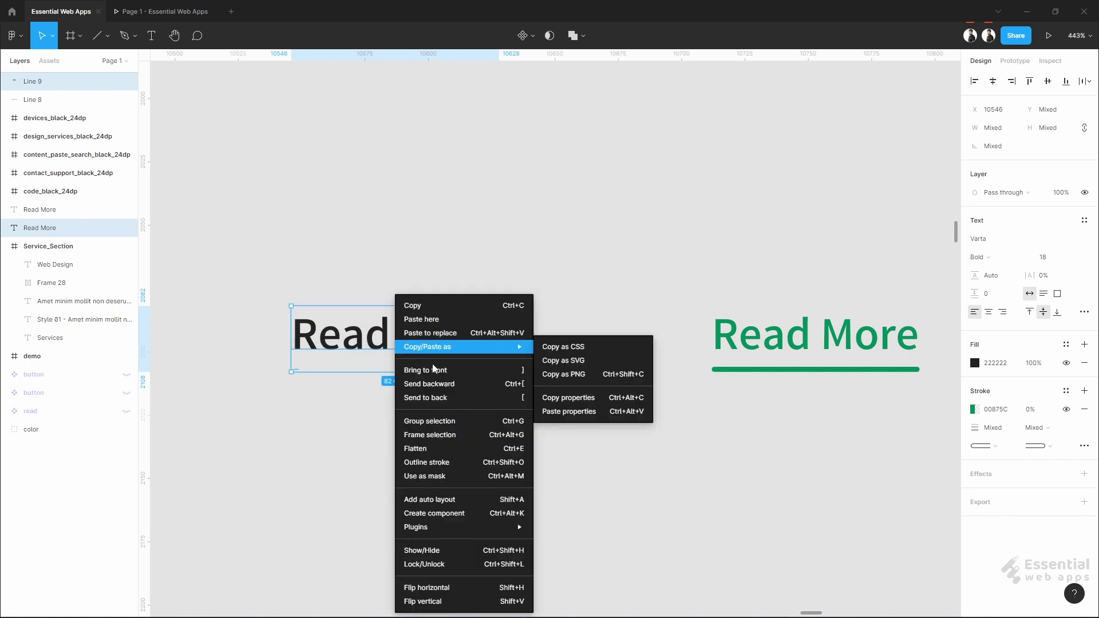
click(506, 514)
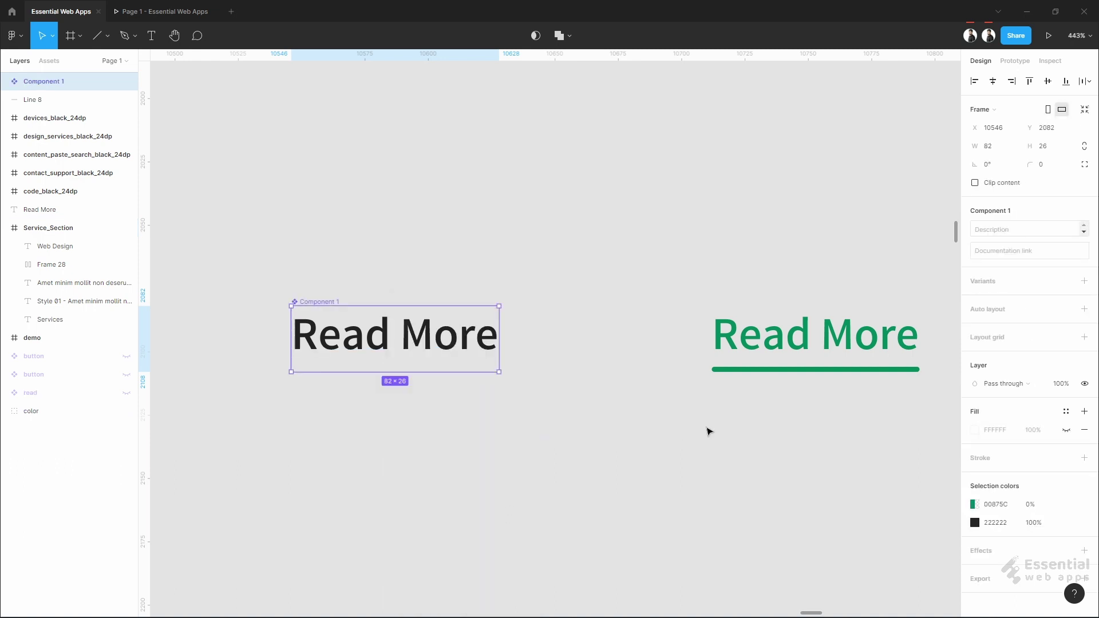
Create a component from the green Read More text together with its full-width underline
drag(708, 429, 547, 437)
drag(510, 288, 646, 369)
drag(765, 416, 784, 418)
right_click(565, 344)
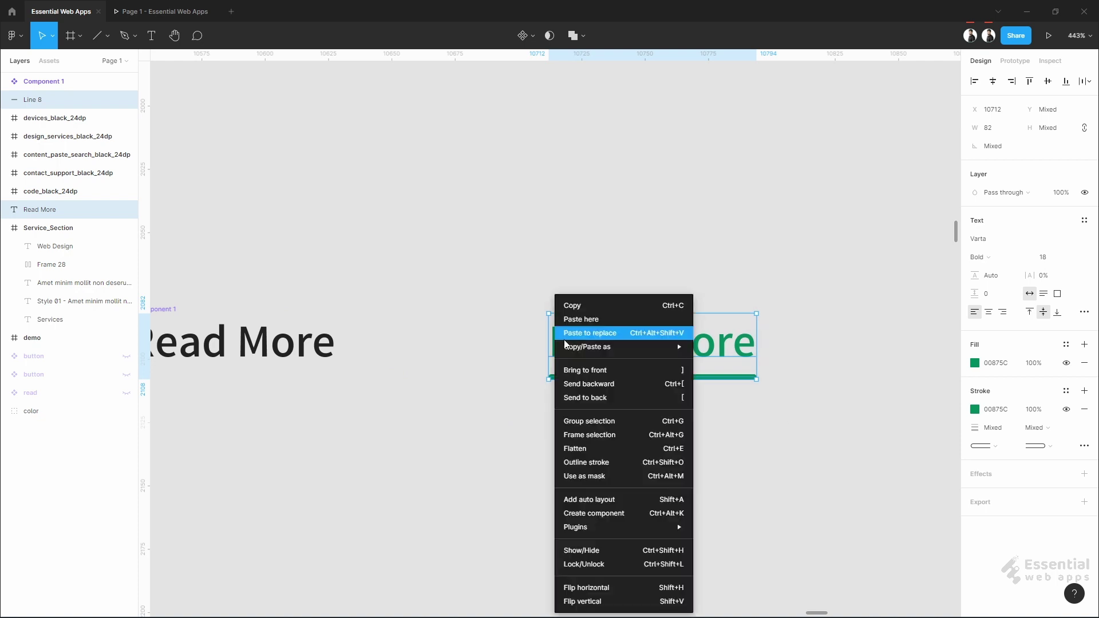
click(608, 515)
scroll(259, 424, left, 4)
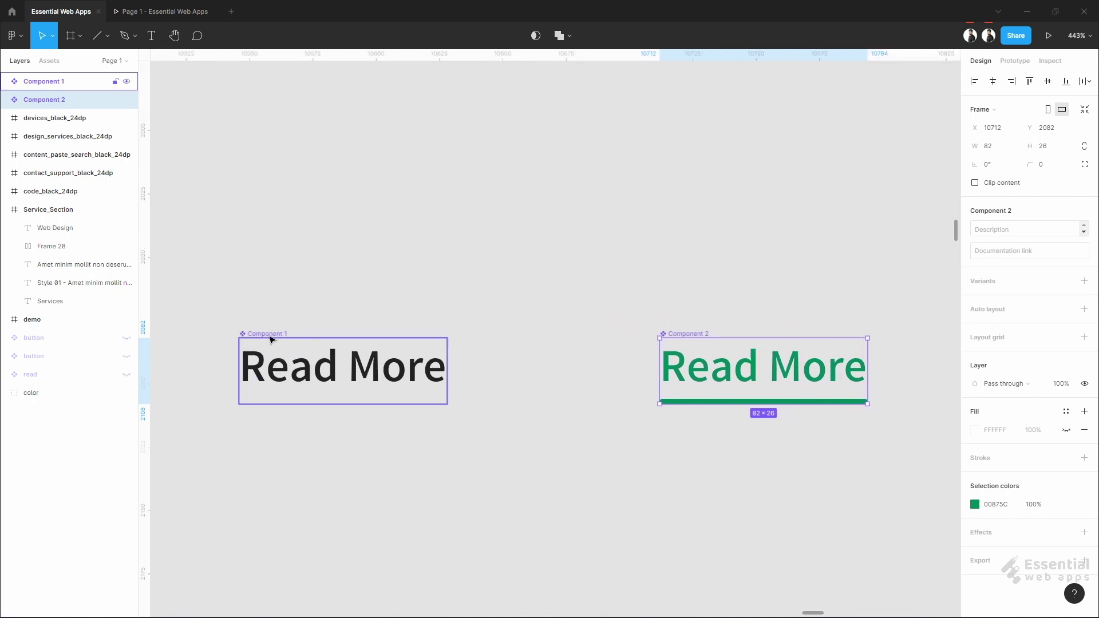
Rename the dark Read More component as "read / b"
click(270, 335)
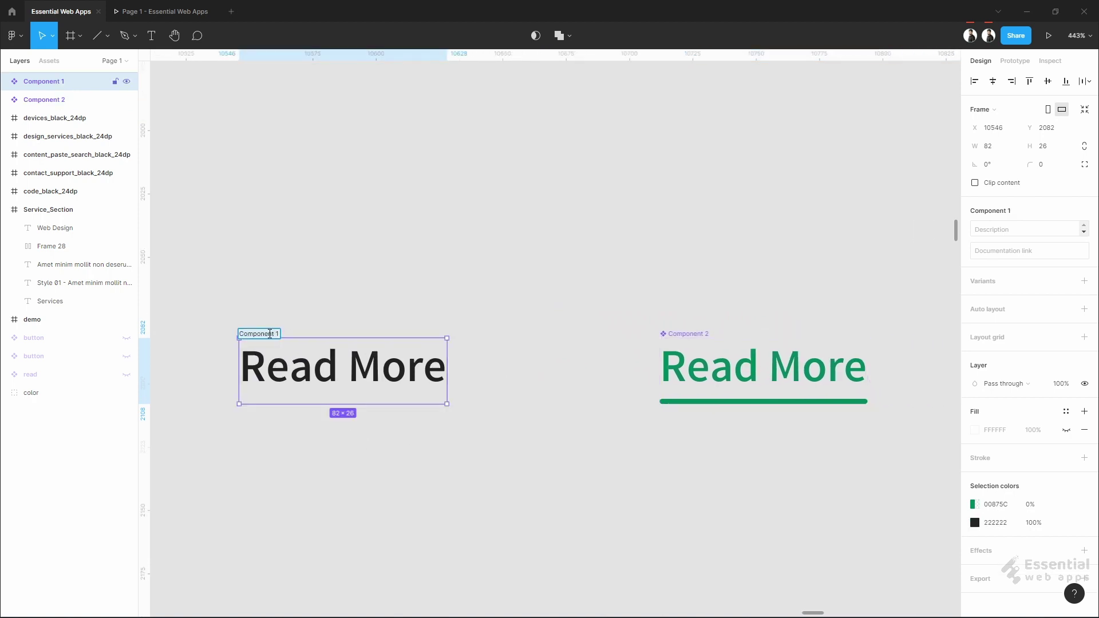
text(read / b)
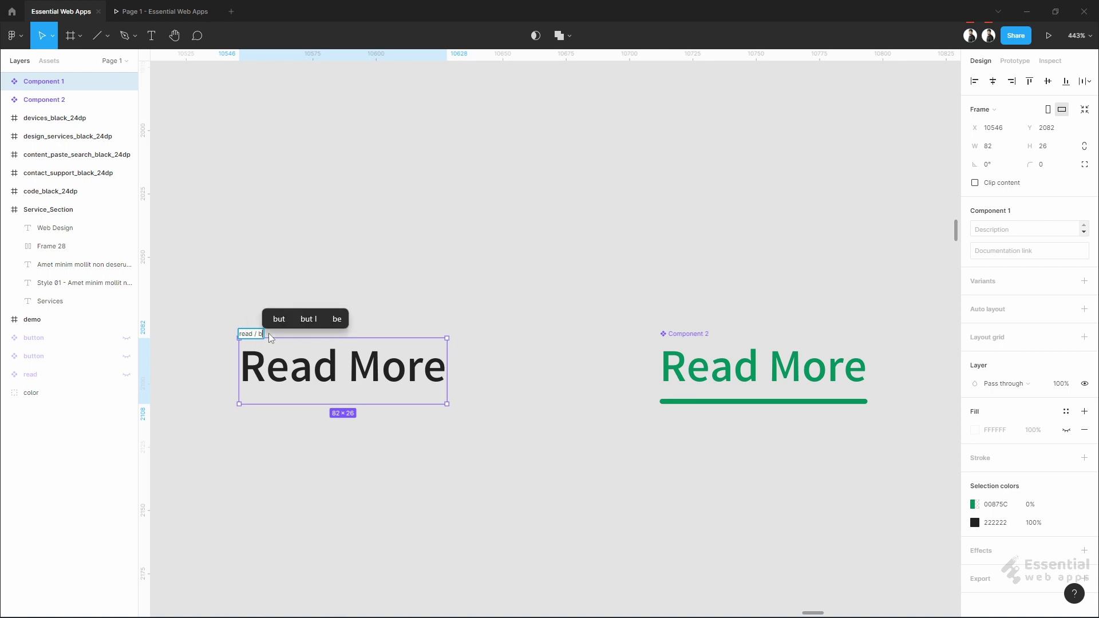
click(472, 257)
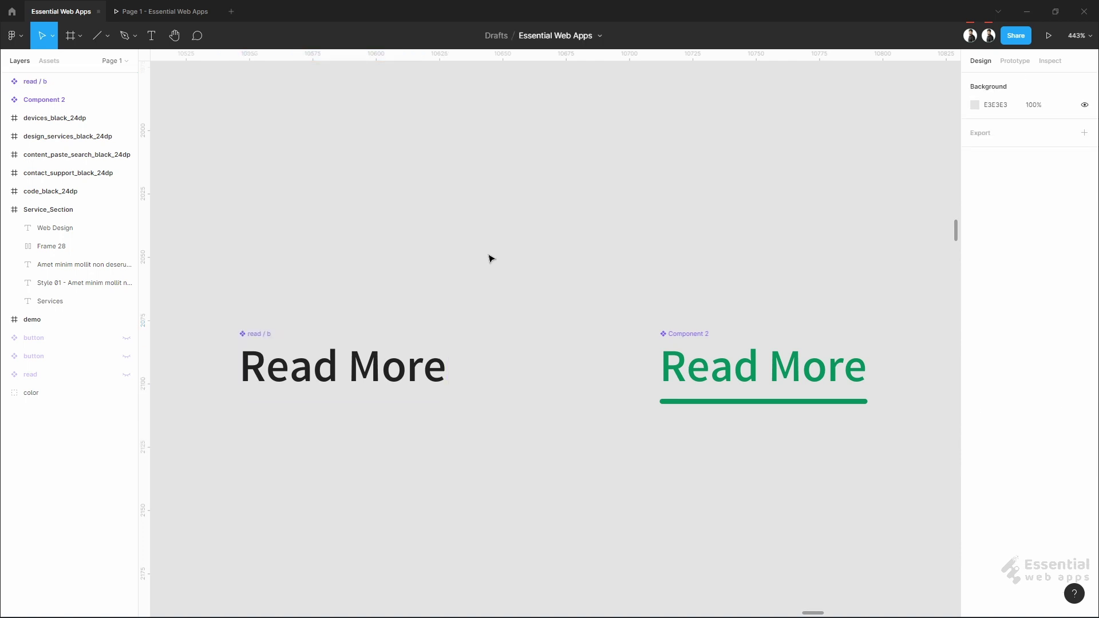
Rename the green Read More component as "read / g"
click(678, 333)
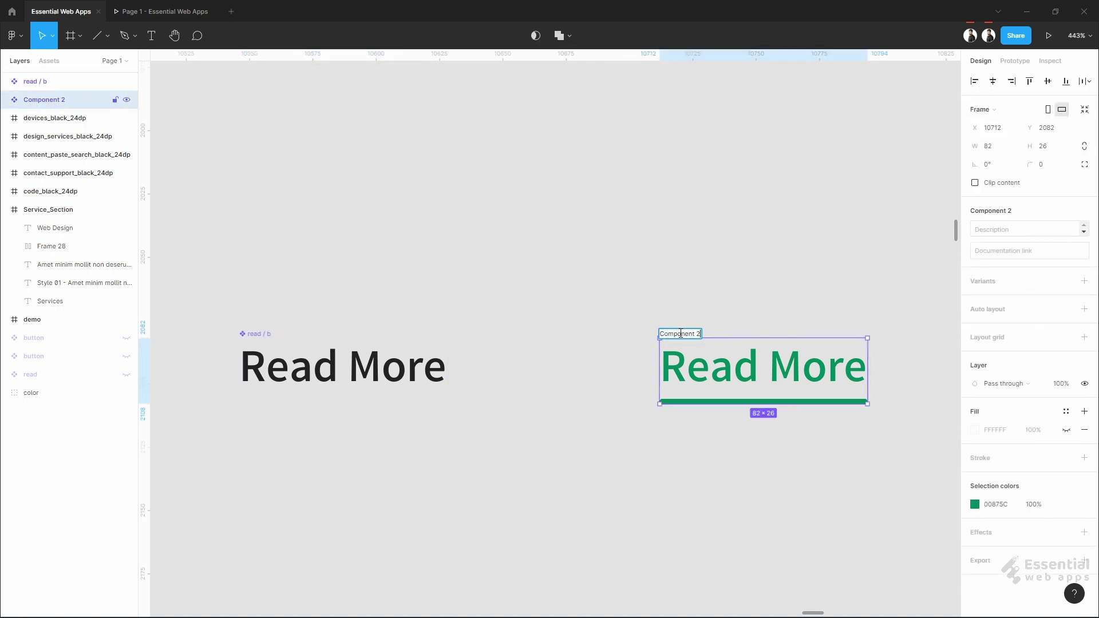
text(rea)
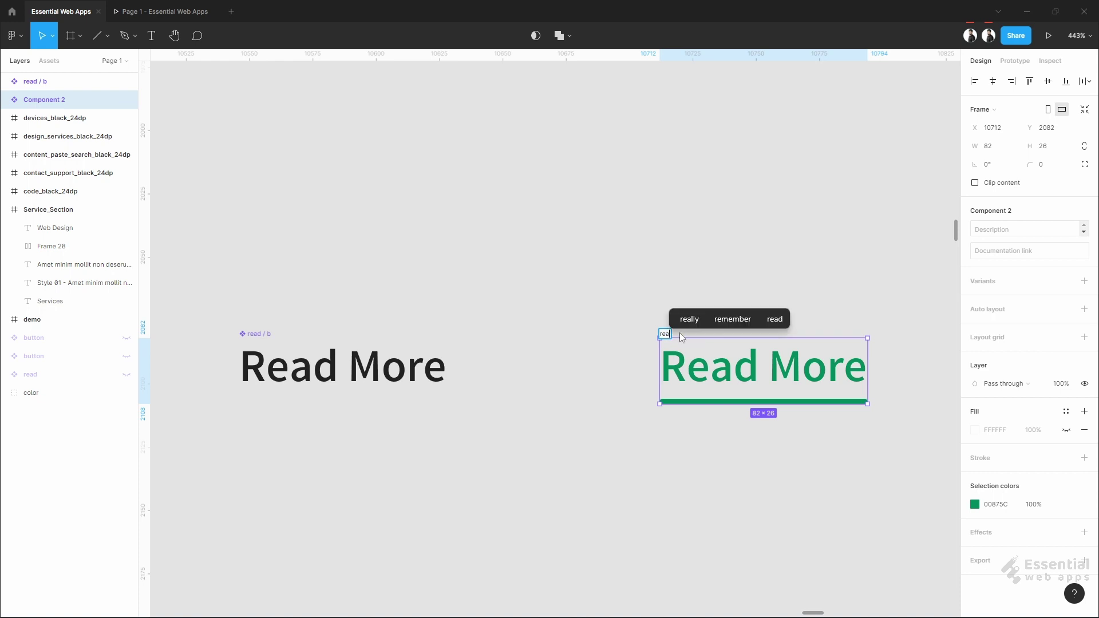
text(d / g)
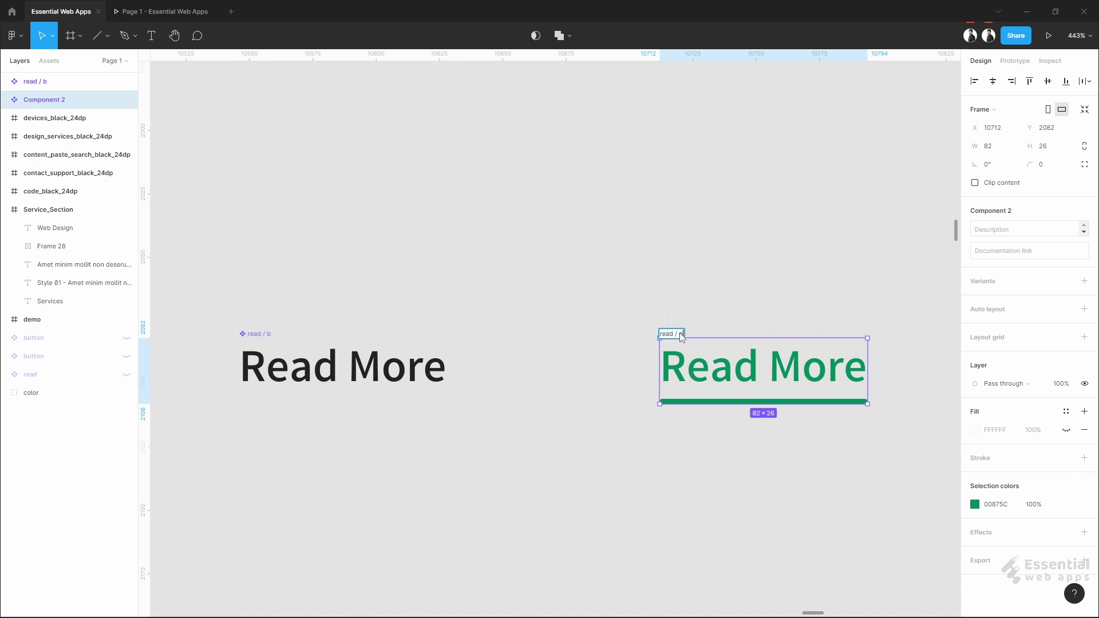
key(Return)
Combine the "read / b" and "read / g" components as variants of one component set
click(373, 215)
drag(206, 318, 903, 453)
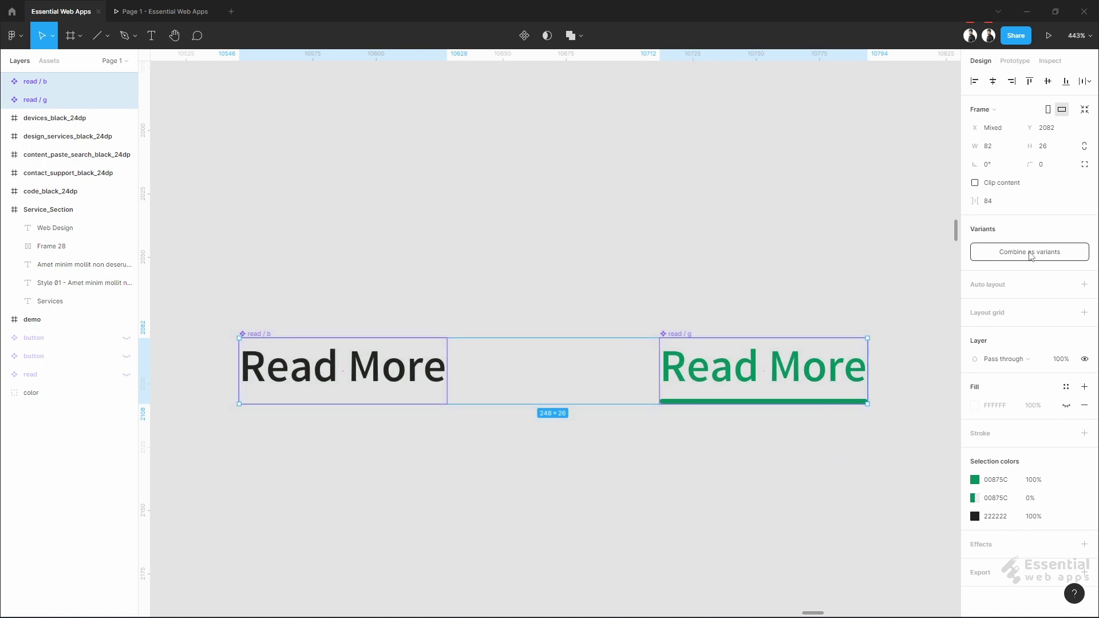
click(1030, 254)
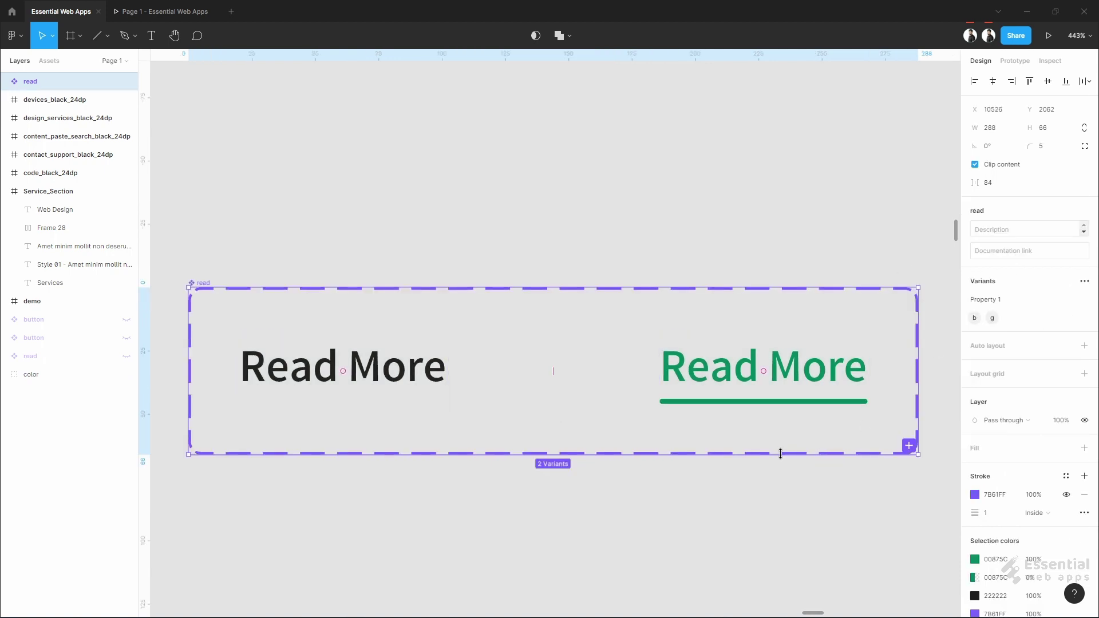
Link the dark Read More variant to the green one with a While hovering interaction that changes Property 1 to g
click(433, 375)
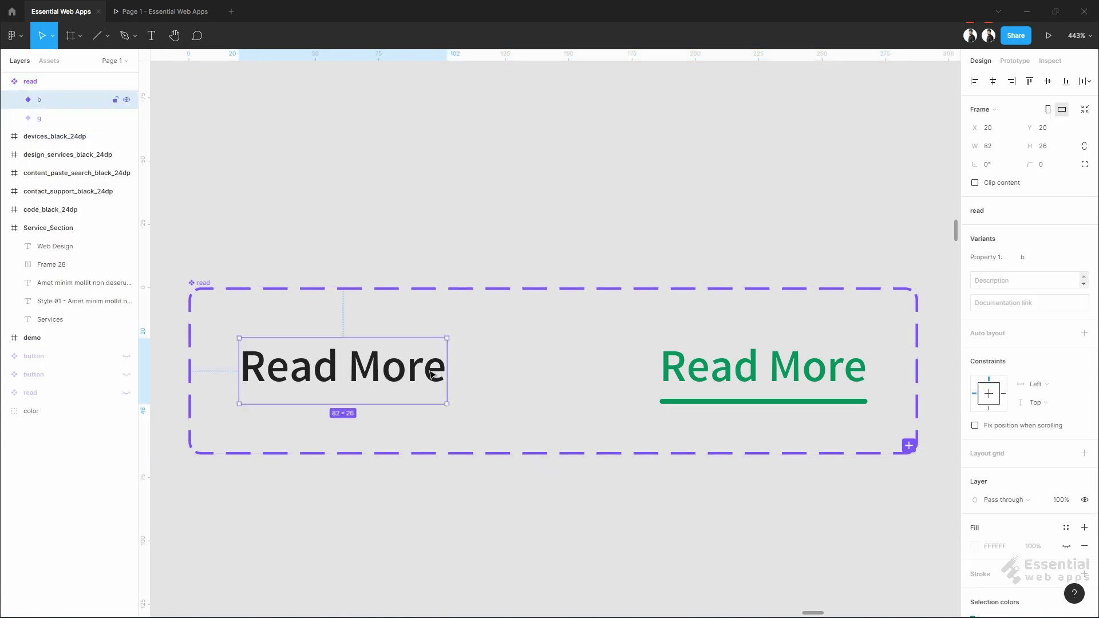
click(1014, 61)
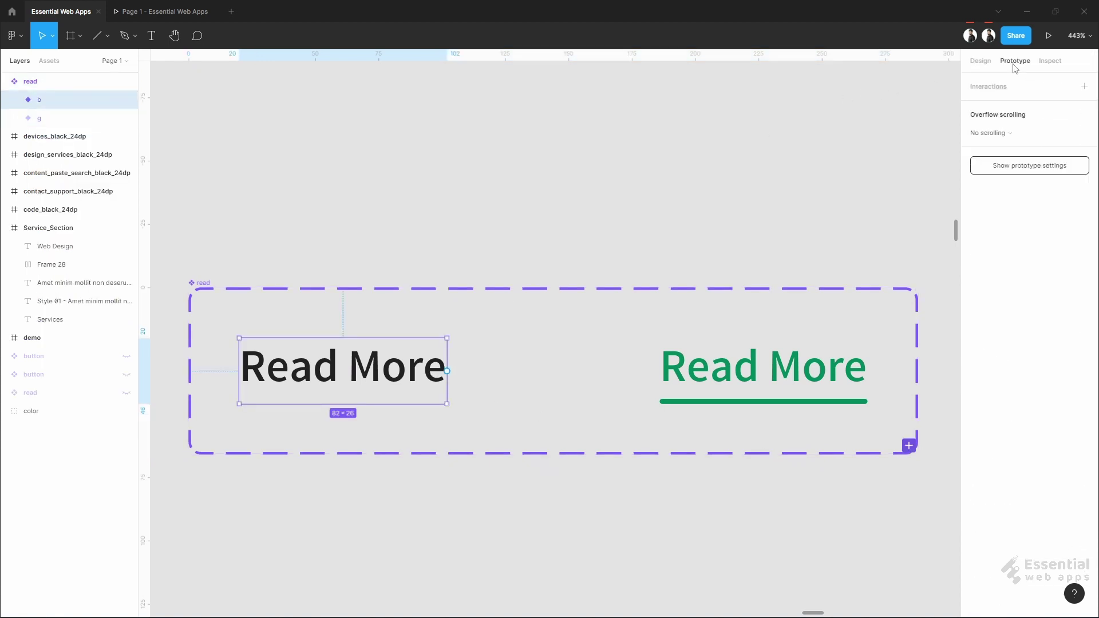
drag(447, 371, 691, 410)
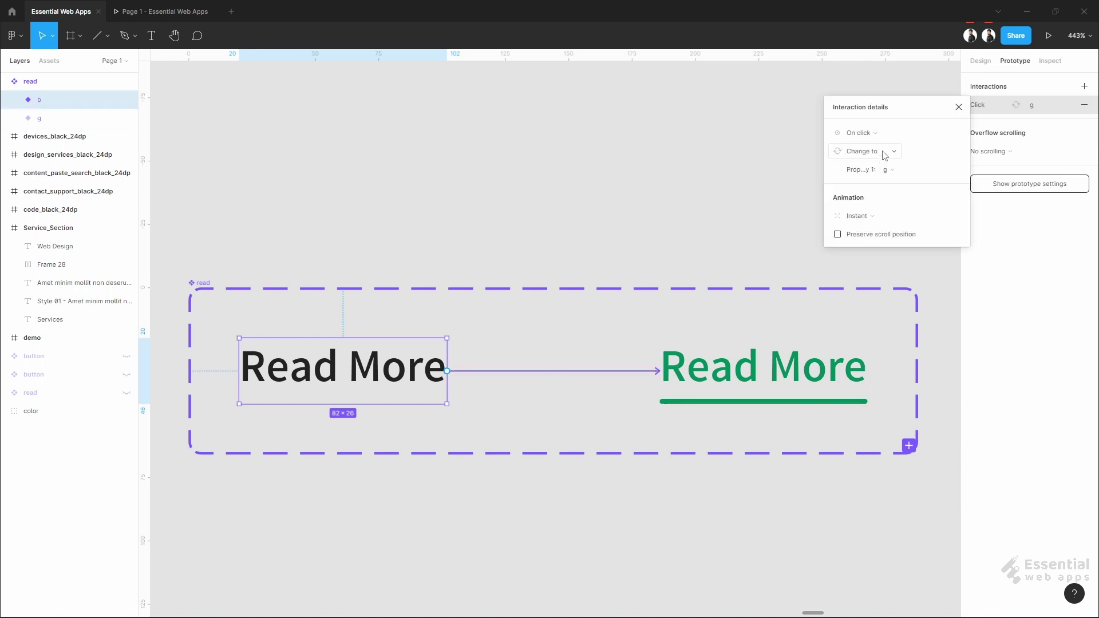
click(876, 134)
click(876, 134)
click(876, 134)
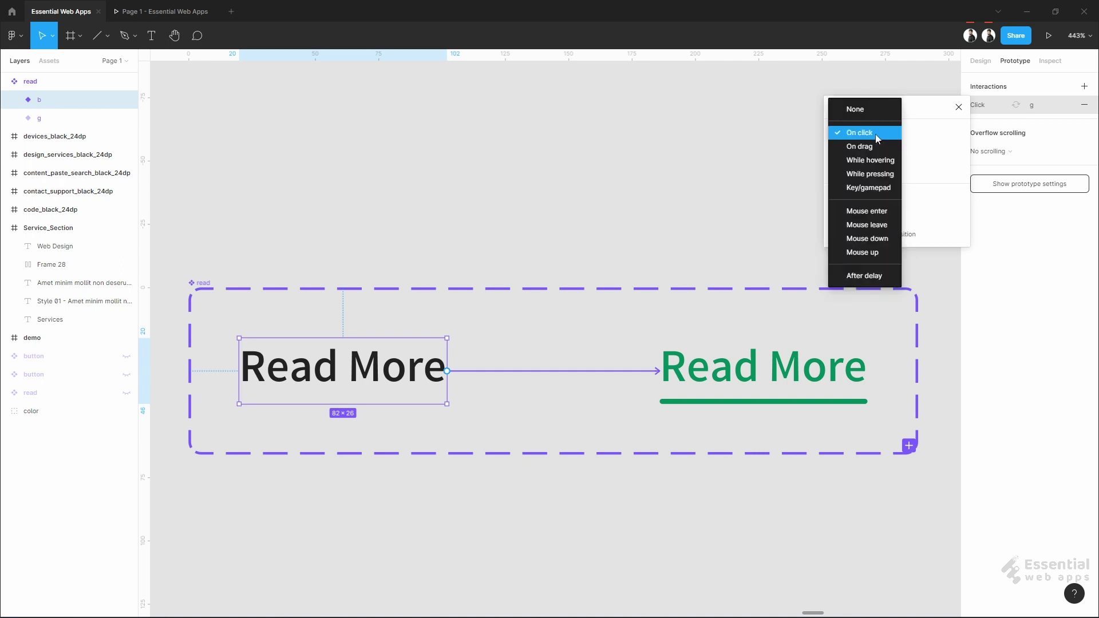
click(889, 165)
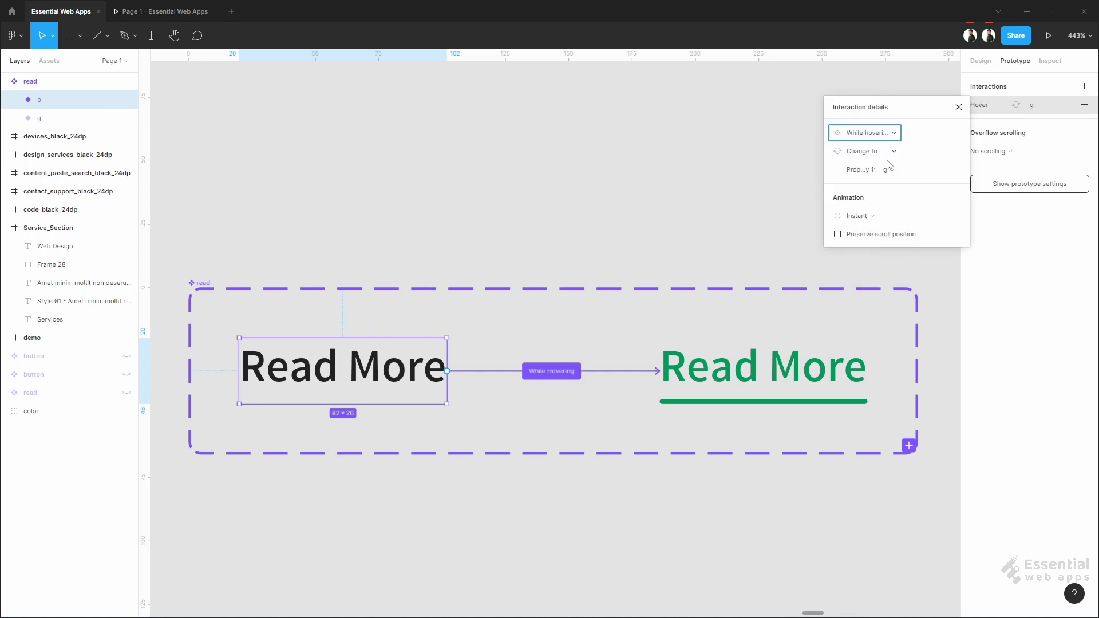
Set the animation of the hover interaction between the Read More variants to Smart animate
click(876, 212)
click(887, 244)
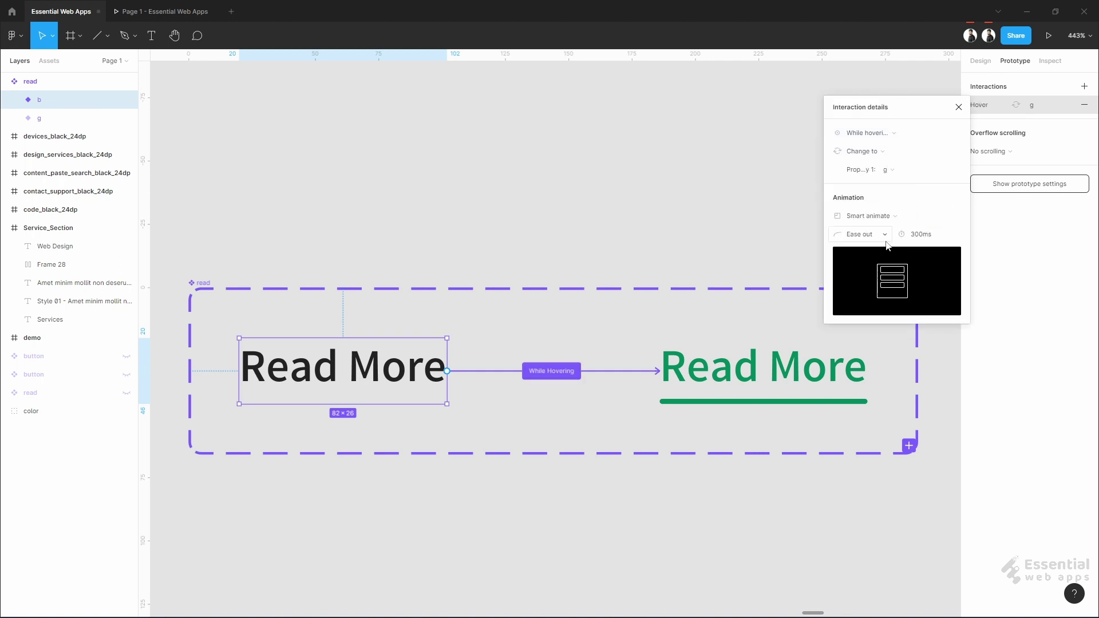
click(881, 237)
click(907, 247)
click(622, 213)
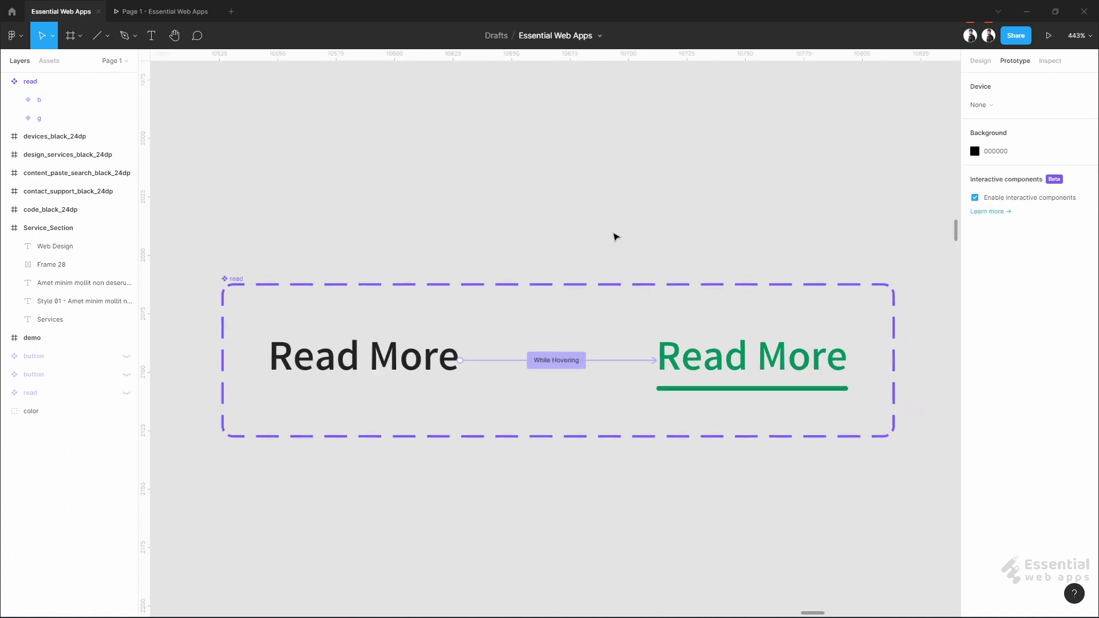
Place an instance of the Read More component below the Web Design description in Service_Section
scroll(615, 236, down, 8)
drag(780, 356, 380, 358)
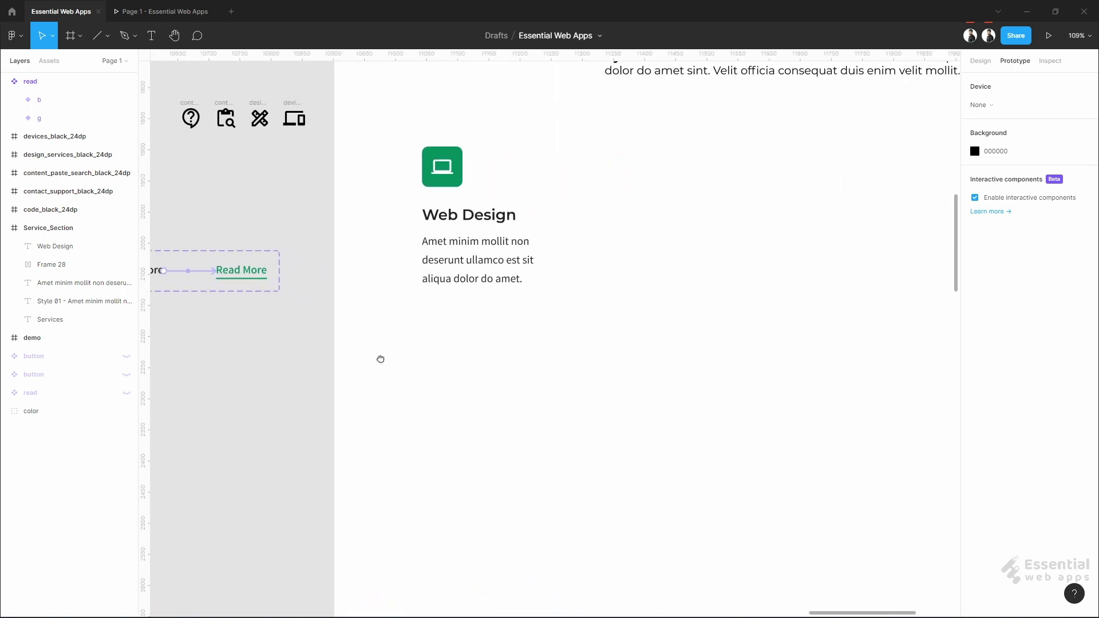
scroll(518, 321, down, 3)
click(54, 65)
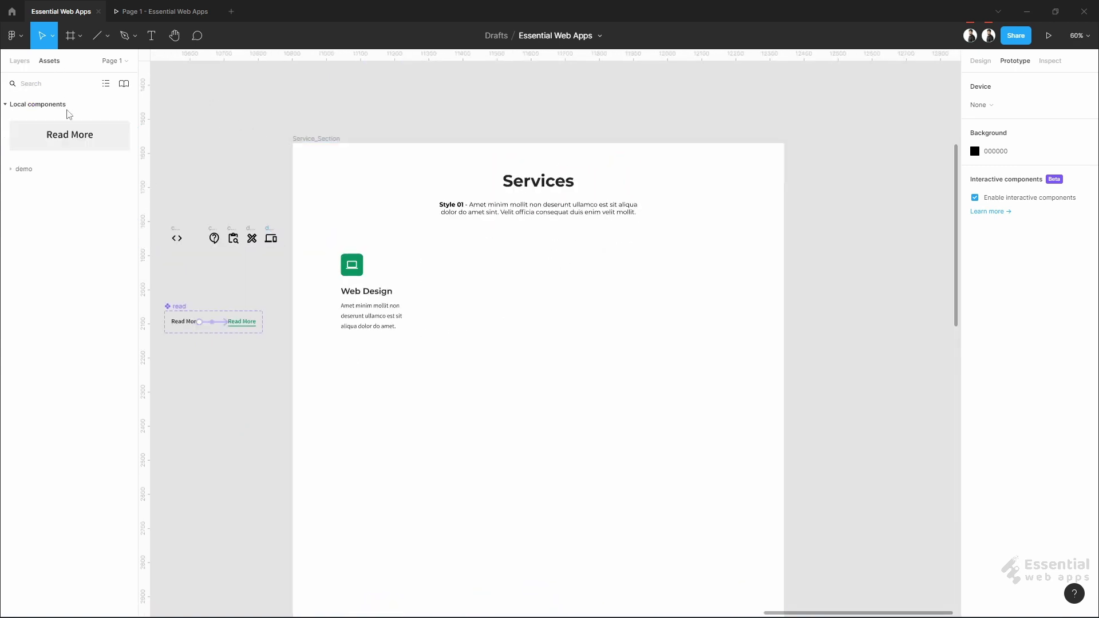
drag(68, 142, 361, 360)
scroll(360, 360, up, 10)
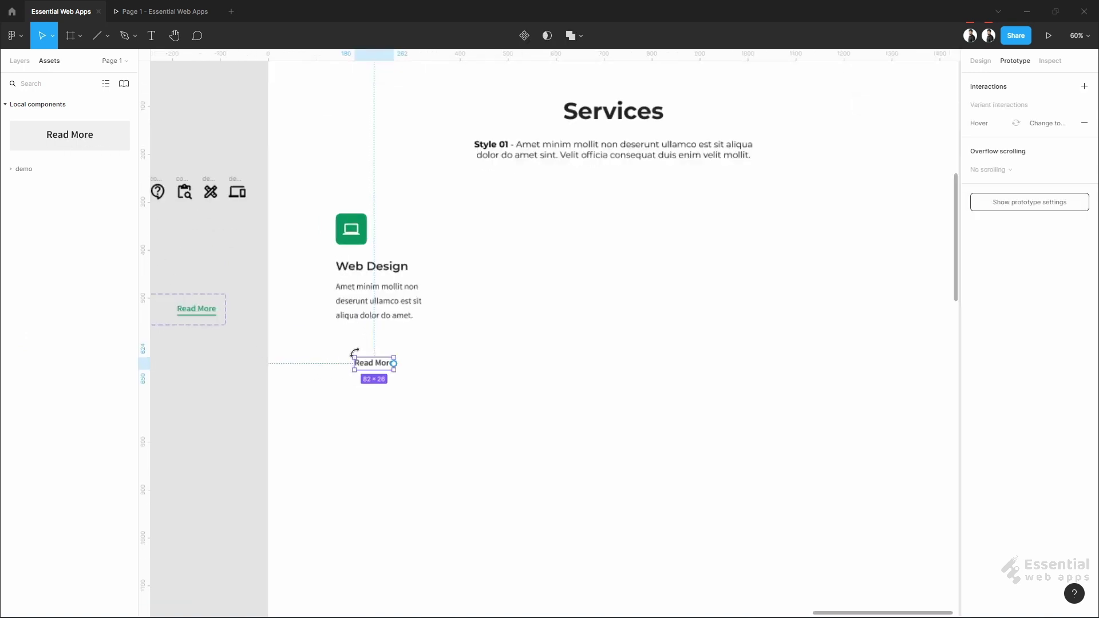
Align the Read More instance with the left edge of the description and position it 30 px below
drag(413, 389, 369, 311)
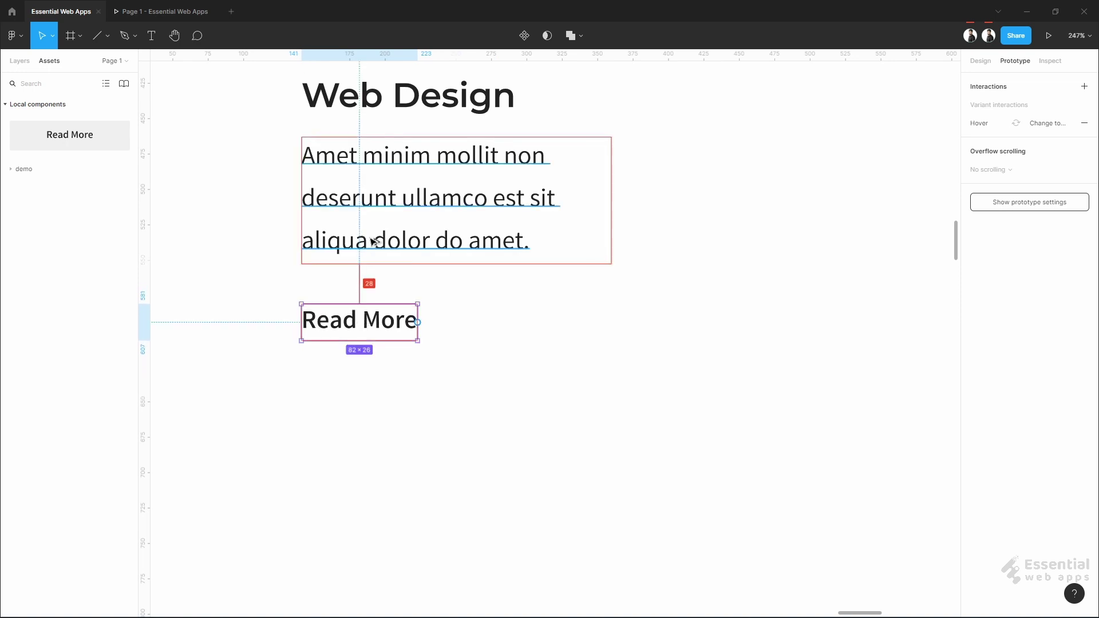
key(Down)
key(Down)
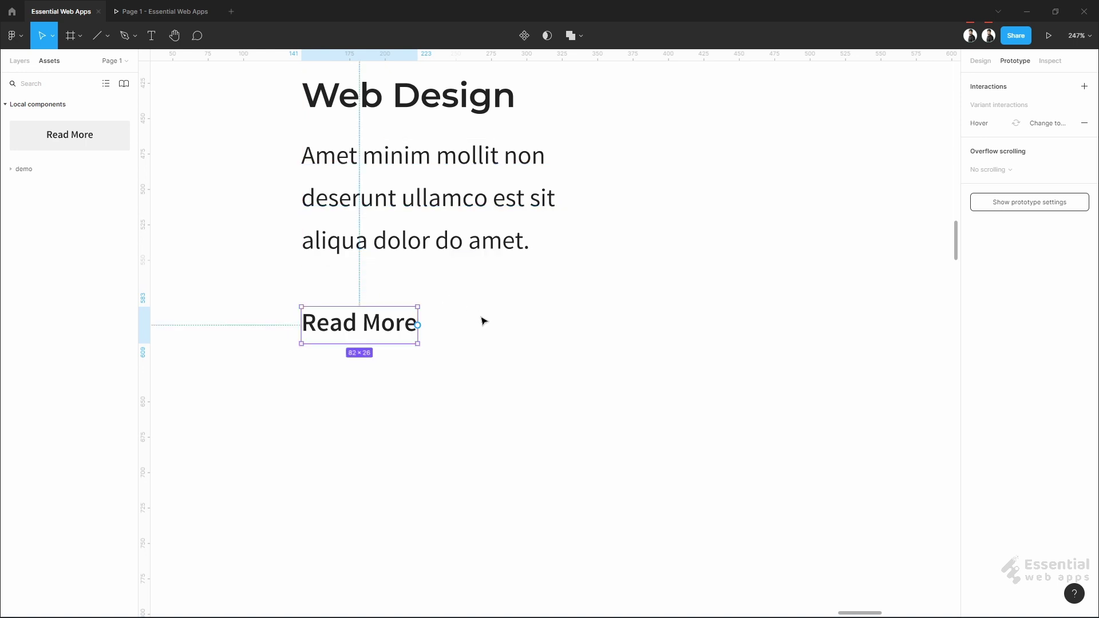
click(522, 328)
scroll(535, 333, down, 5)
drag(611, 344, 554, 388)
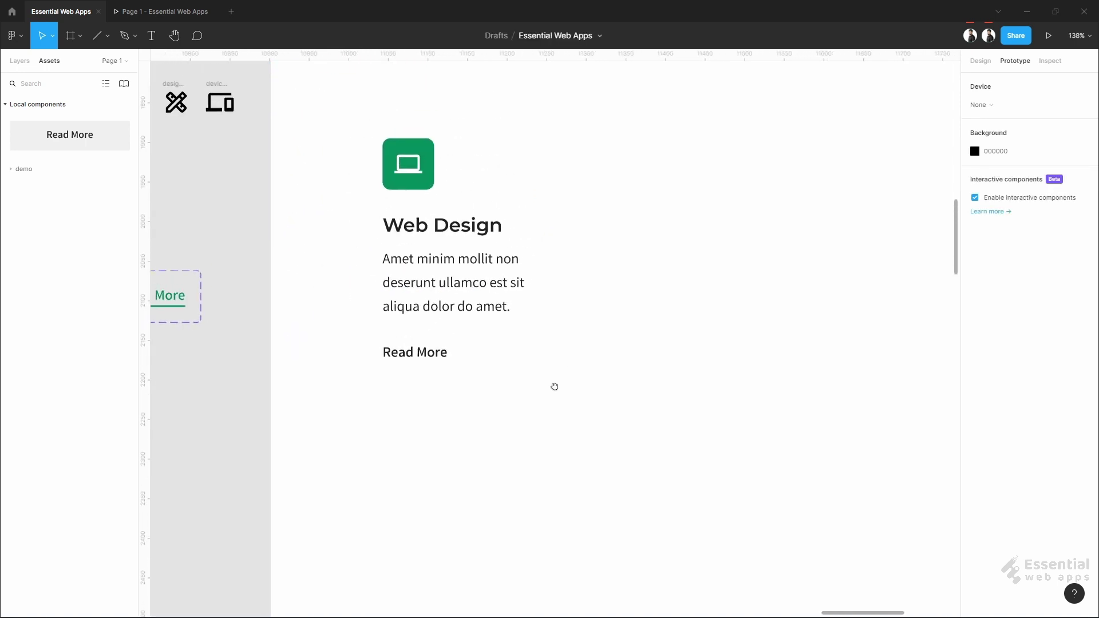
Wrap the Web Design title and its description in an auto layout frame
click(978, 61)
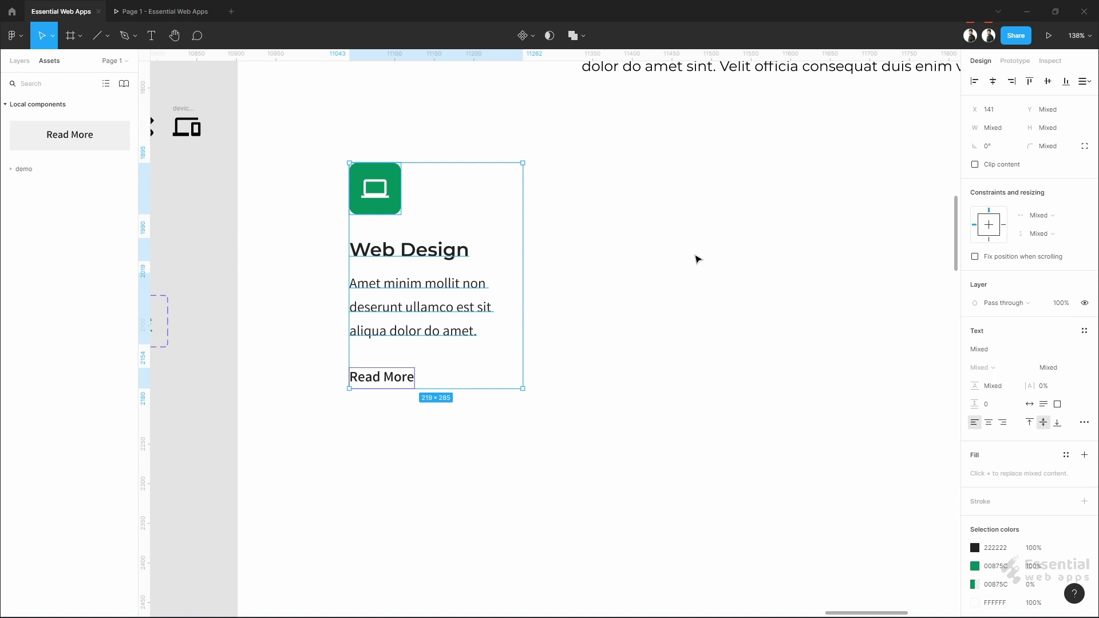
click(649, 270)
drag(286, 231, 443, 327)
right_click(409, 287)
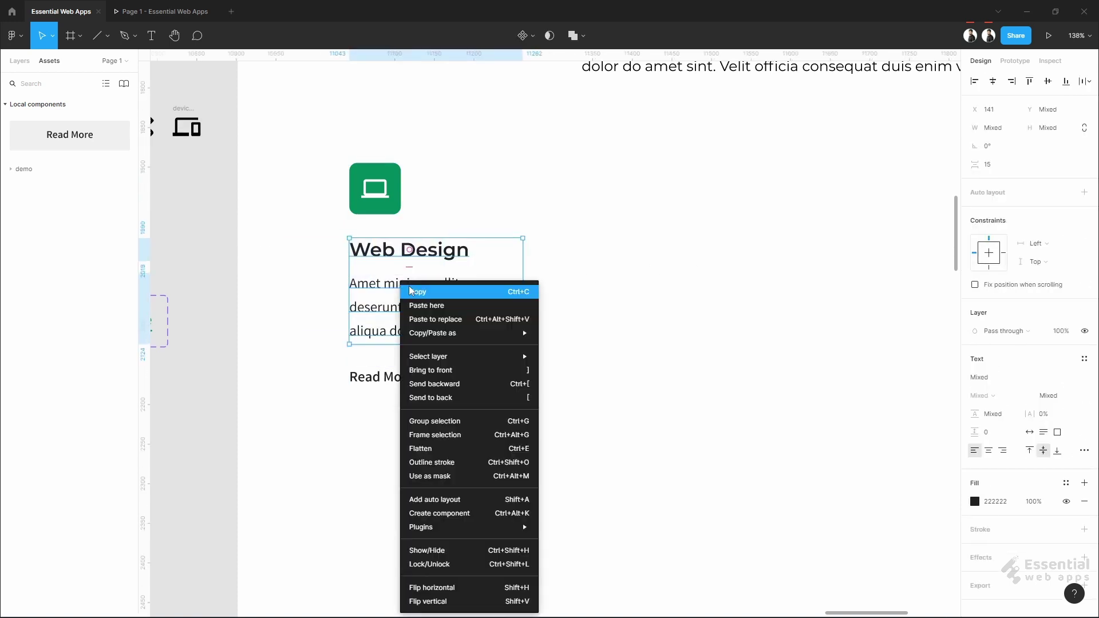
click(459, 502)
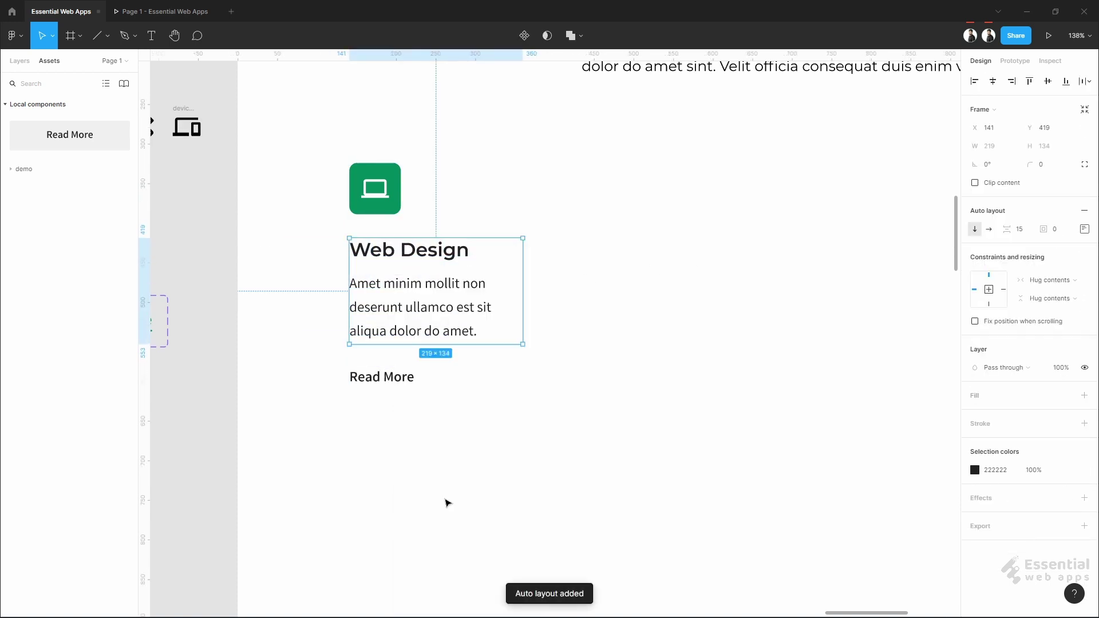
Wrap the green laptop icon and the title-and-description frame in another auto layout frame
drag(311, 148, 393, 272)
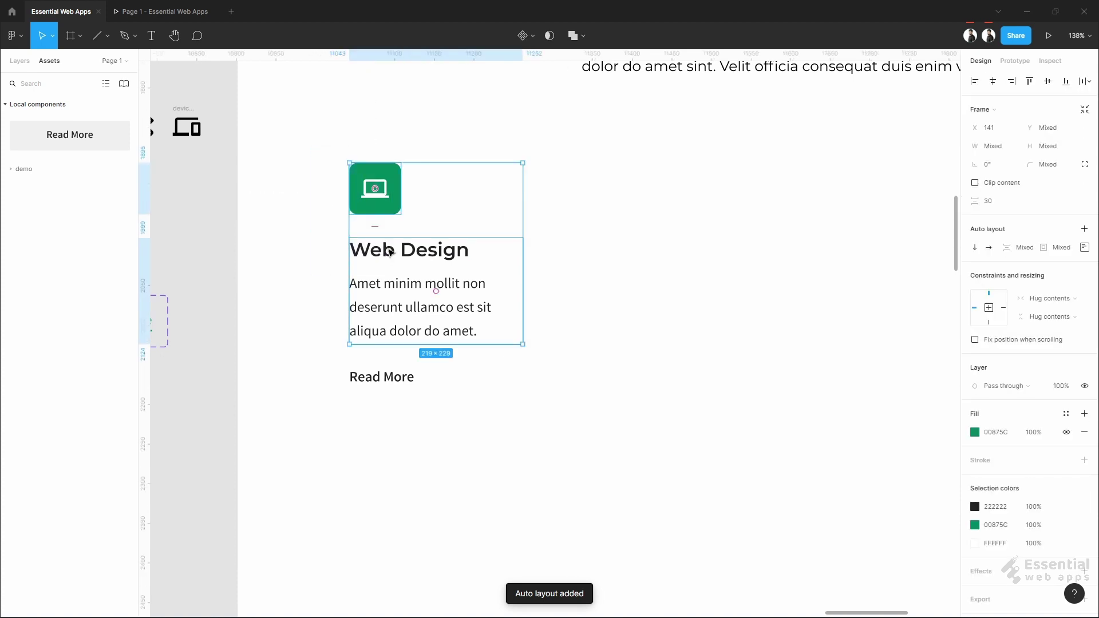
right_click(379, 247)
click(441, 477)
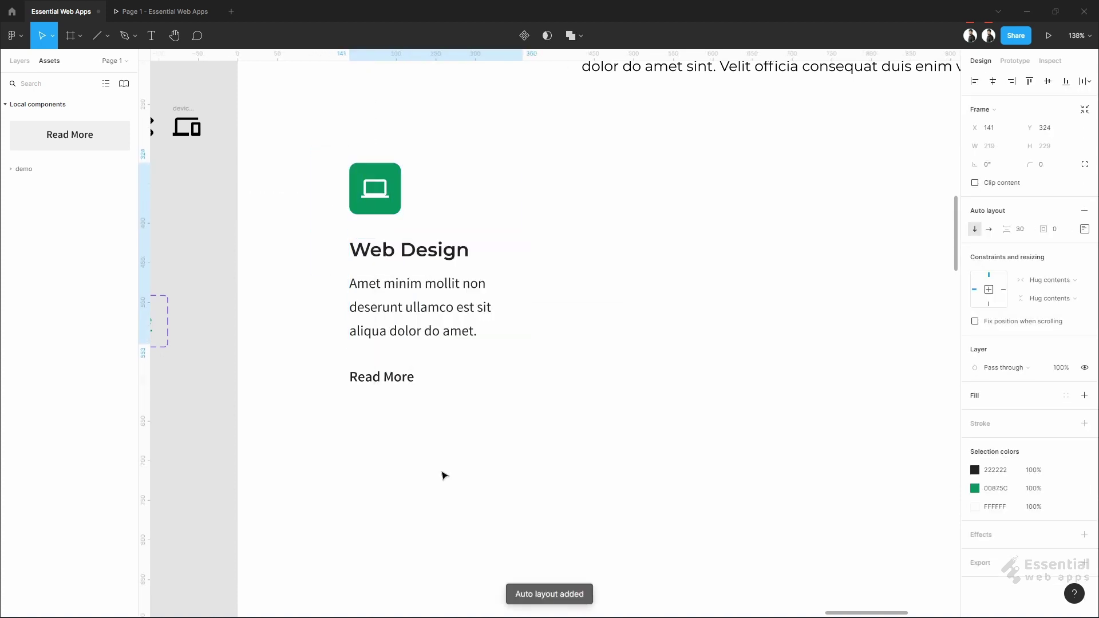
Wrap the icon-and-text frame and the Read More instance in one auto layout frame for the whole card
drag(319, 164, 399, 390)
right_click(398, 286)
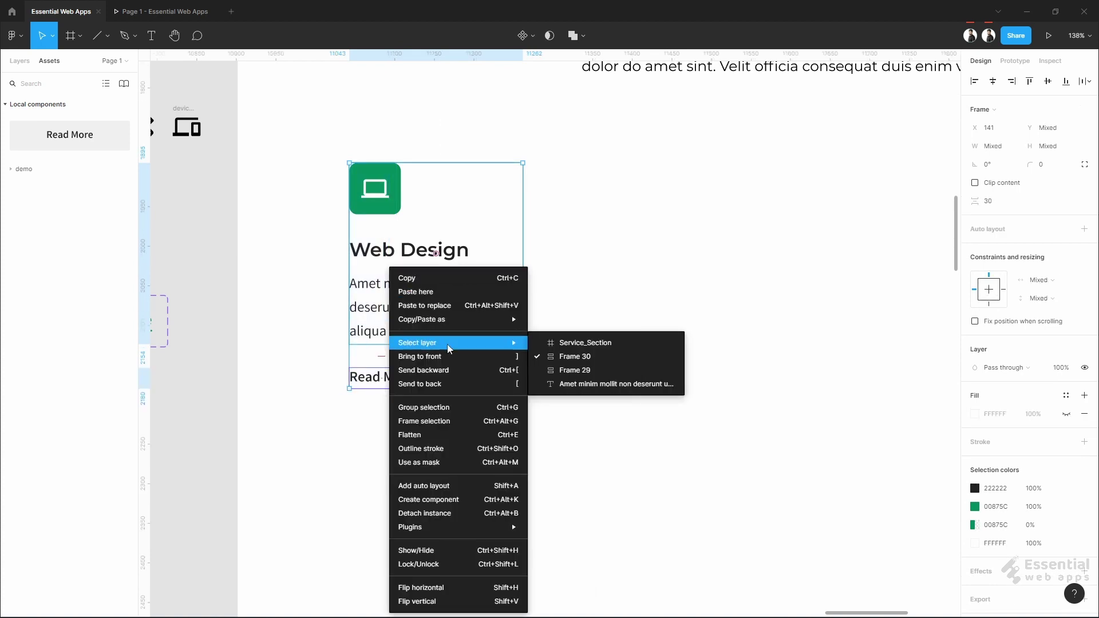
click(465, 486)
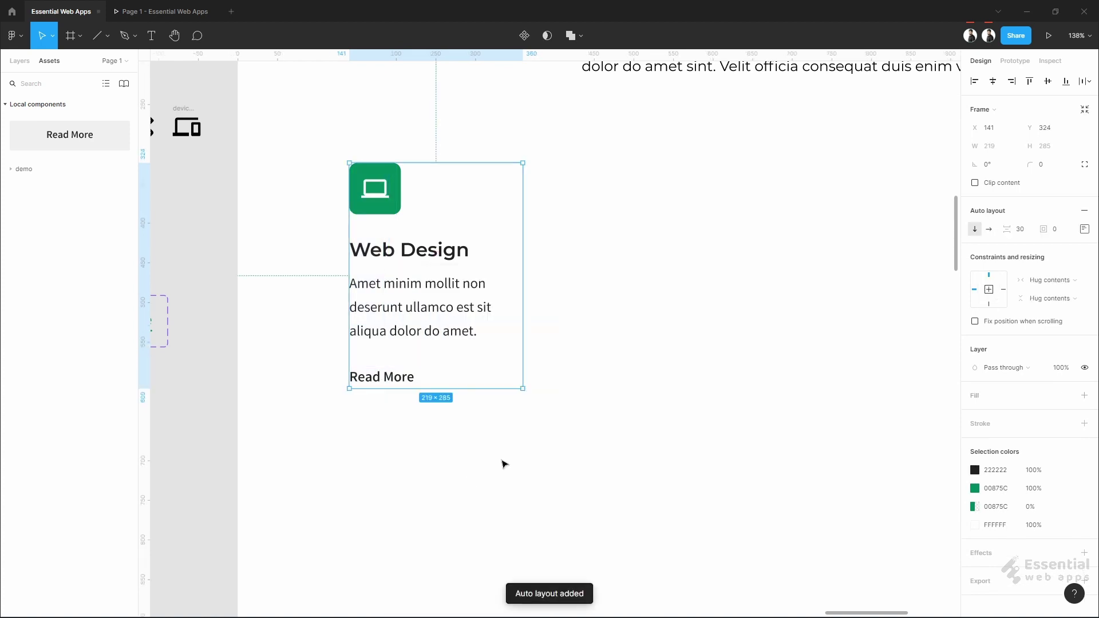
click(616, 399)
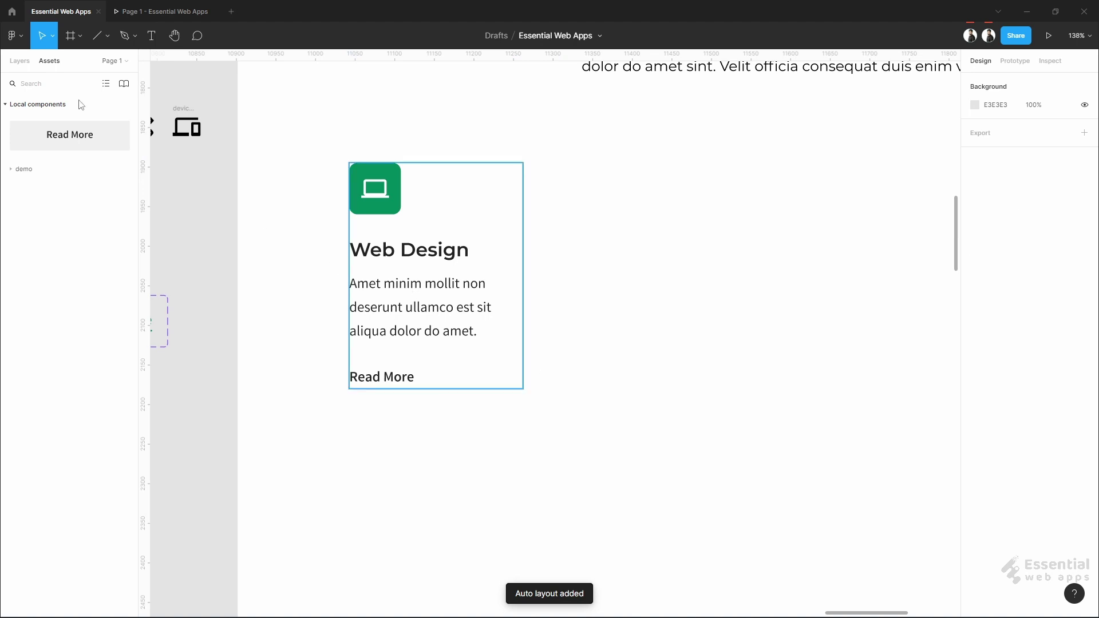
Check the card frame's auto layout settings and test the Read More hover effect in the prototype preview
click(11, 62)
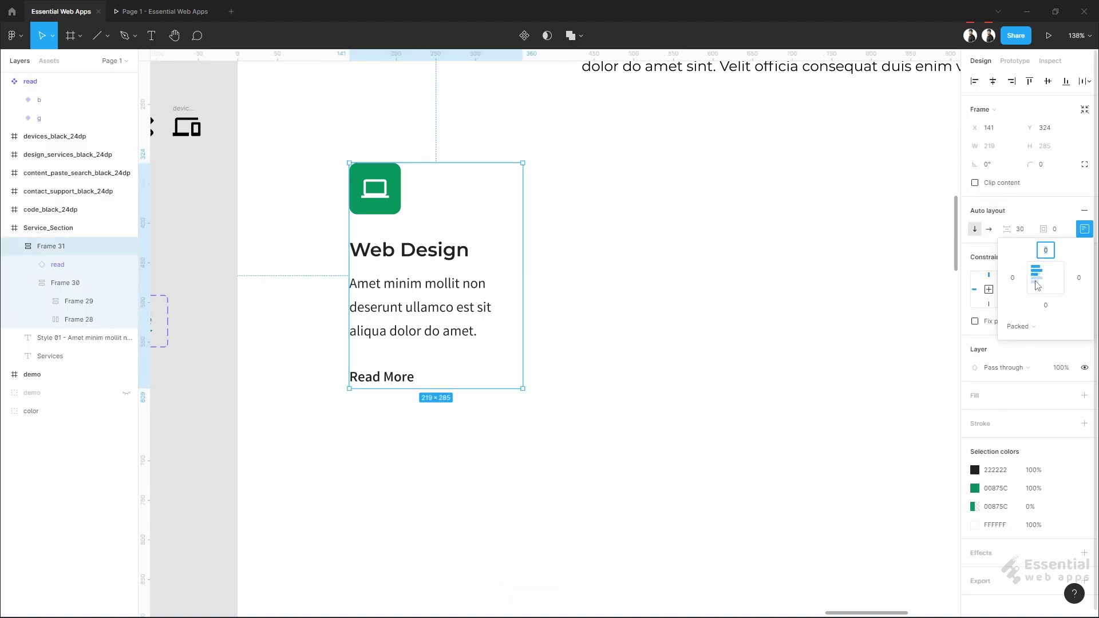
mouse_move(1006, 229)
mouse_down()
mouse_move(1015, 230)
mouse_move(984, 230)
mouse_move(1010, 231)
mouse_up()
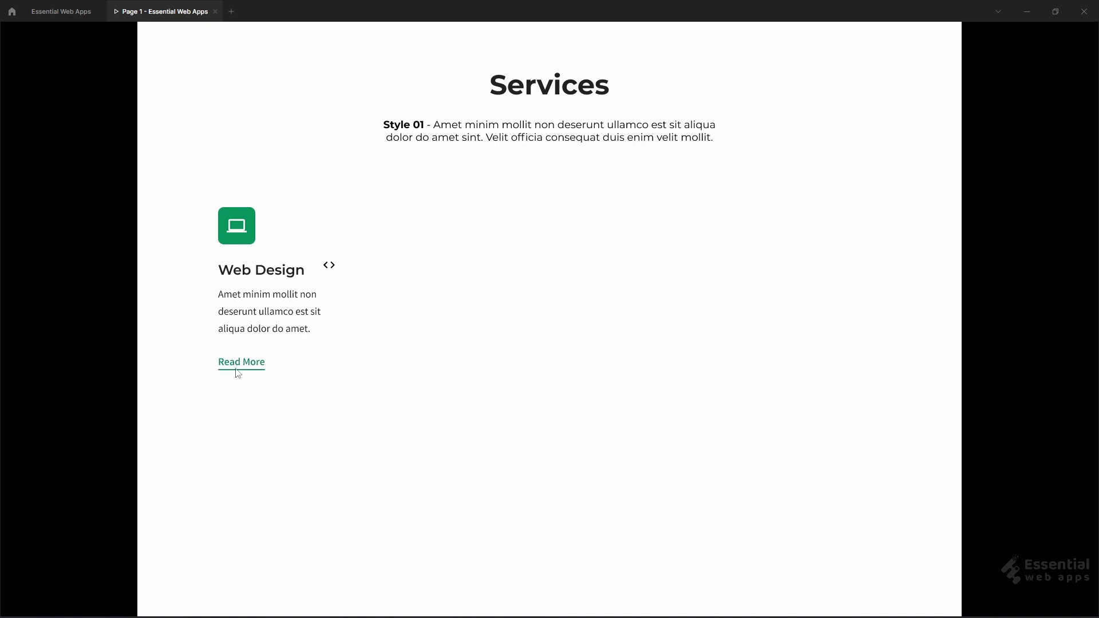
click(73, 12)
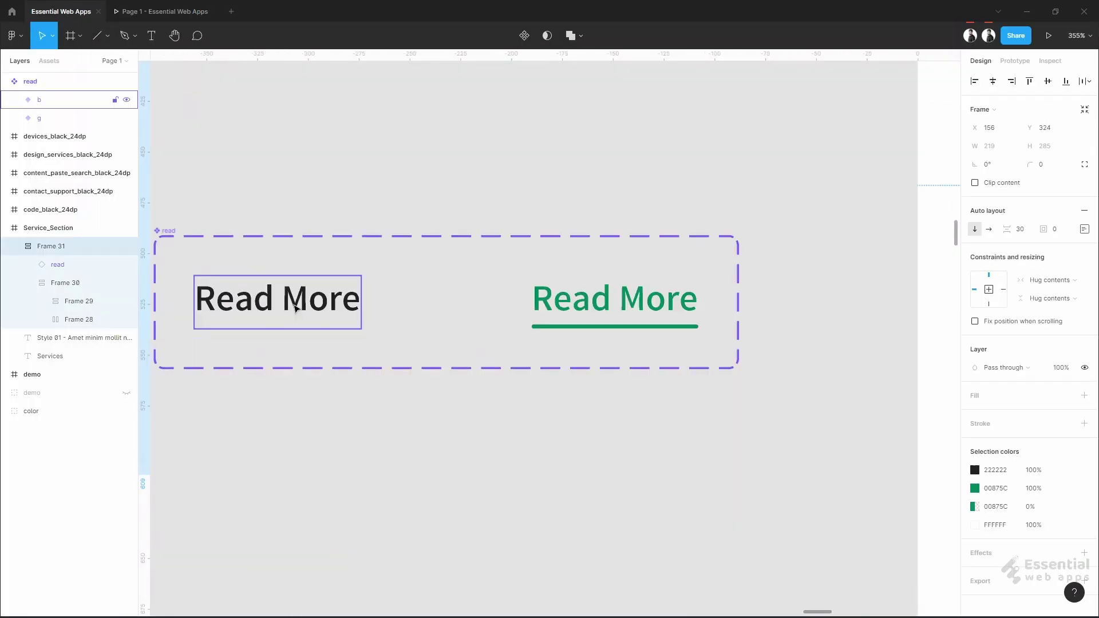
Rename the underline layer in both Read More variants as "Line" and recheck the card in the prototype preview
click(296, 309)
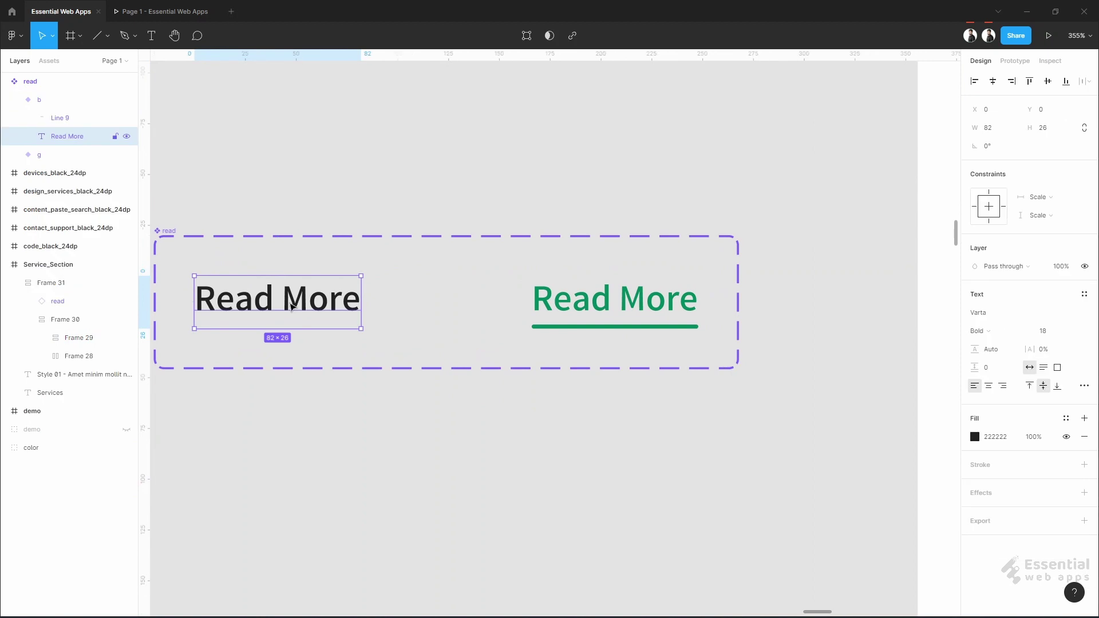
click(60, 118)
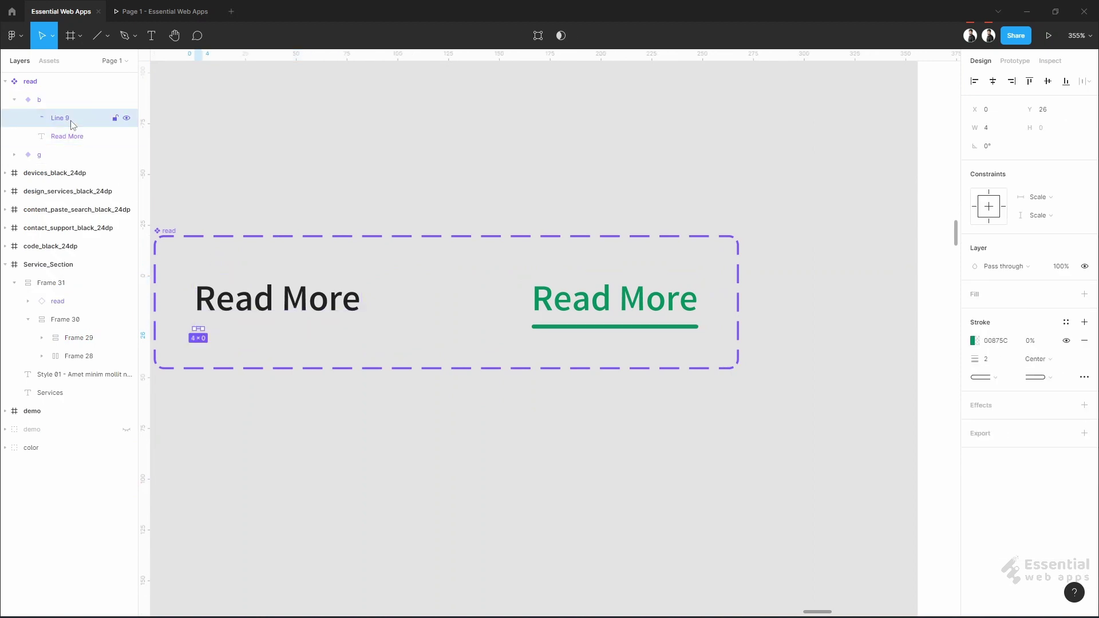
double_click(60, 117)
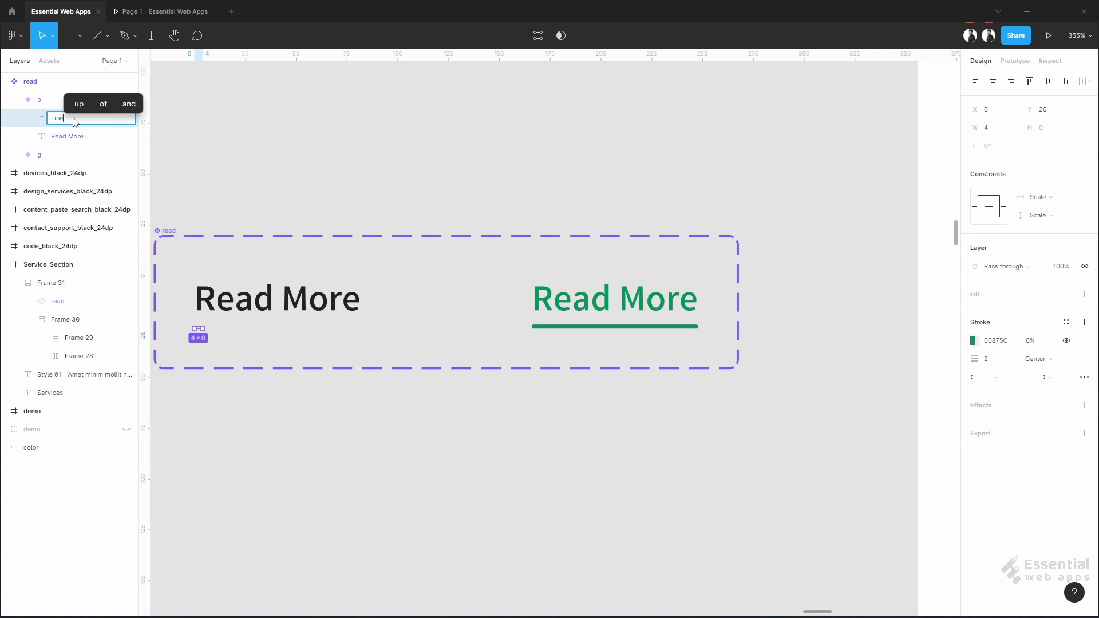
click(195, 118)
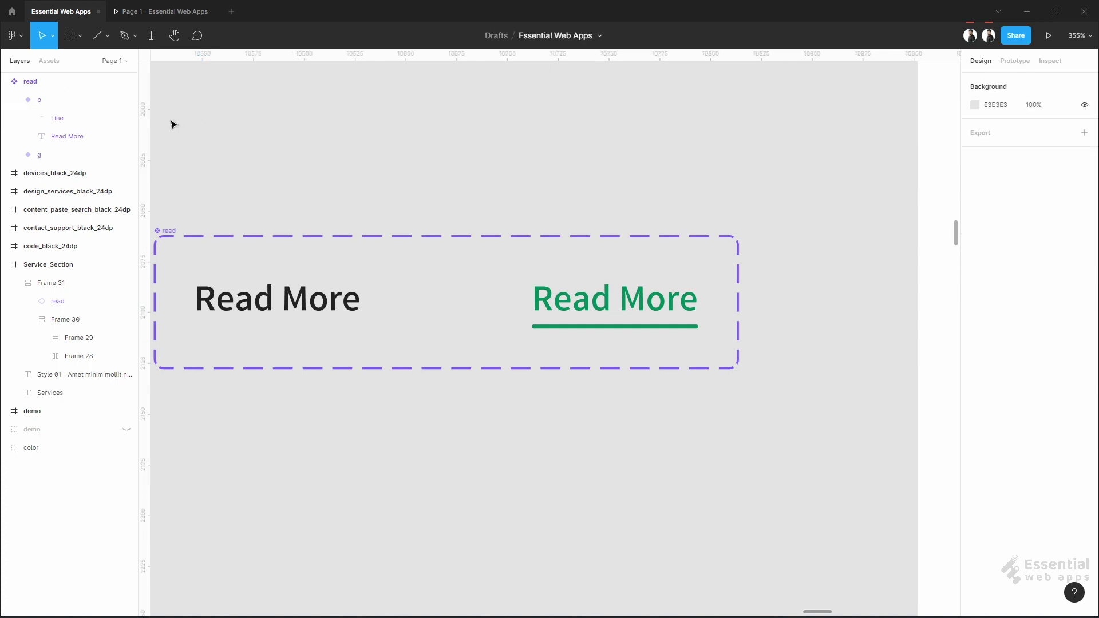
click(16, 156)
double_click(64, 173)
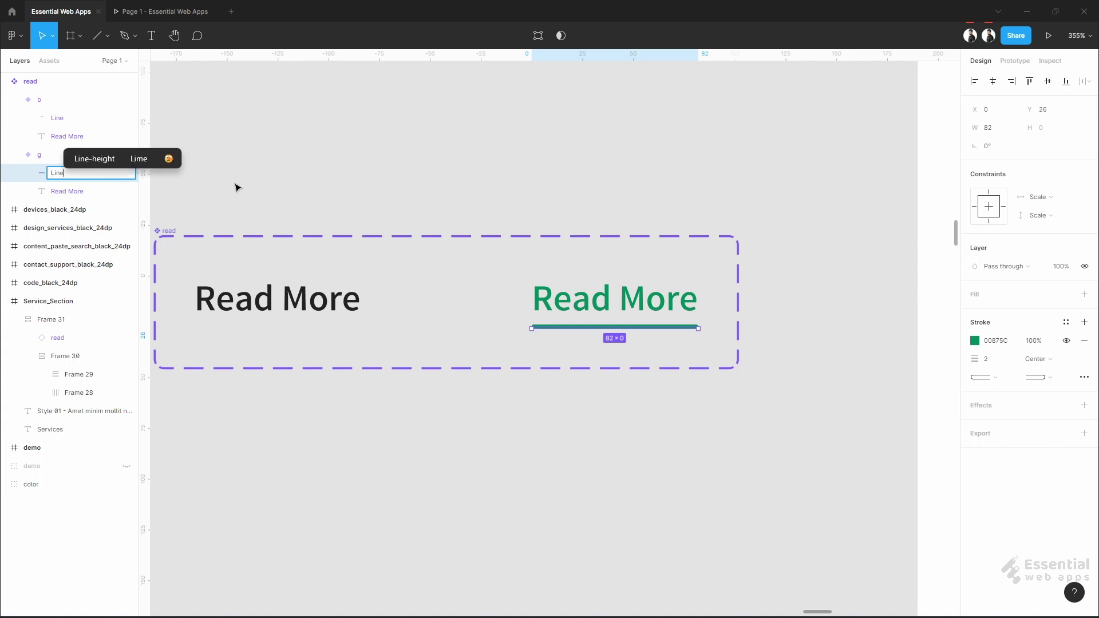
click(321, 178)
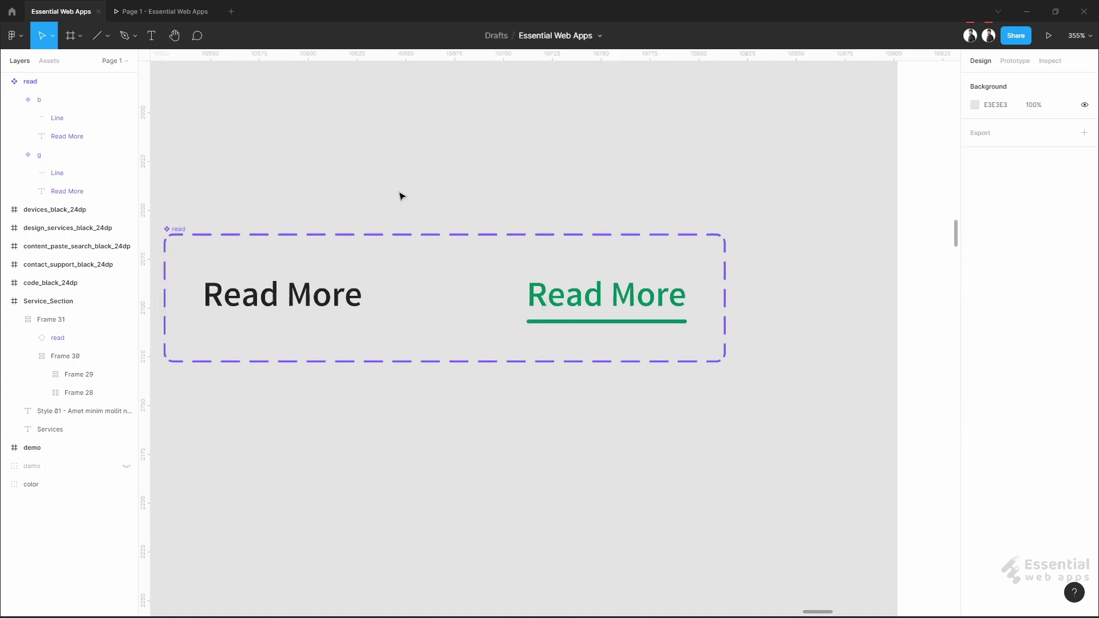
click(155, 13)
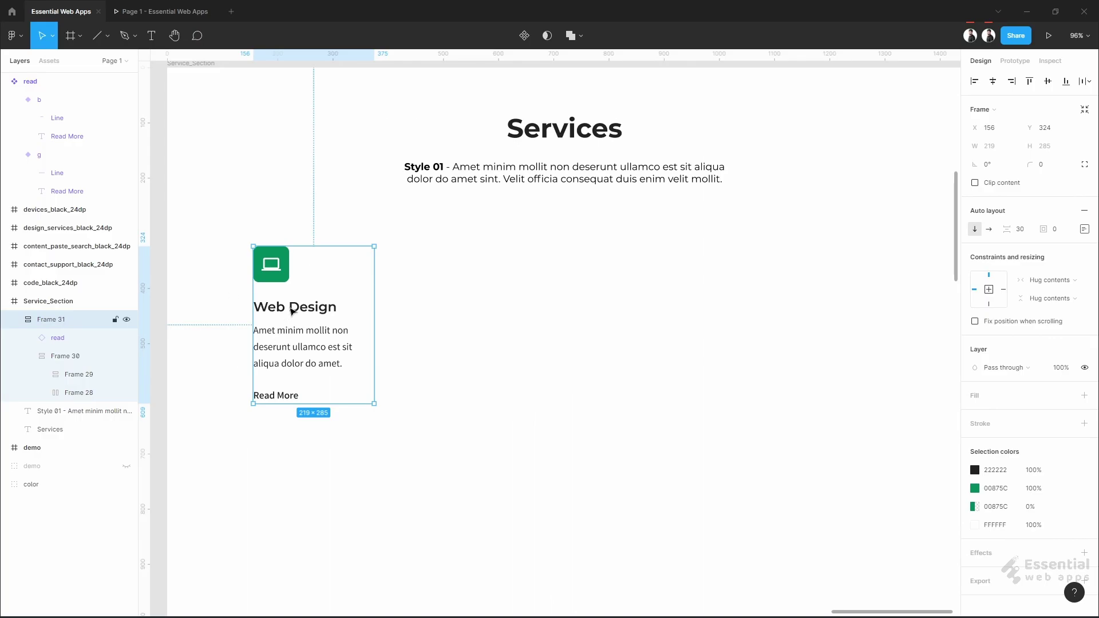
Duplicate the Web Design card twice to form a row of three and set the horizontal spacing between the cards to 200
drag(292, 312, 540, 327)
key(ctrl+d)
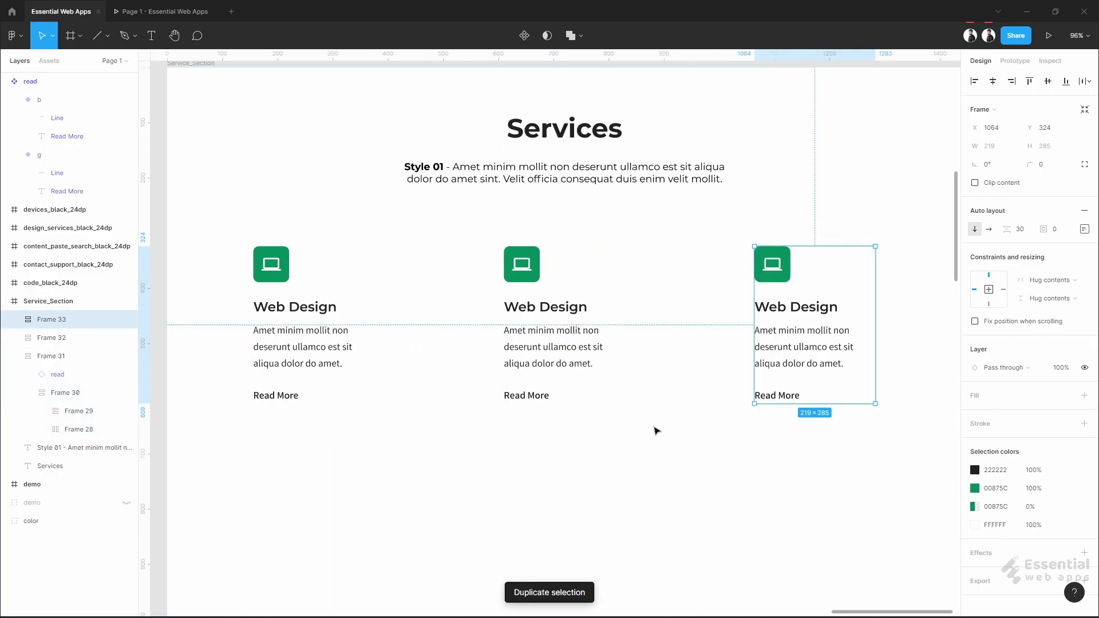
scroll(658, 430, down, 1)
drag(251, 285, 800, 390)
click(998, 201)
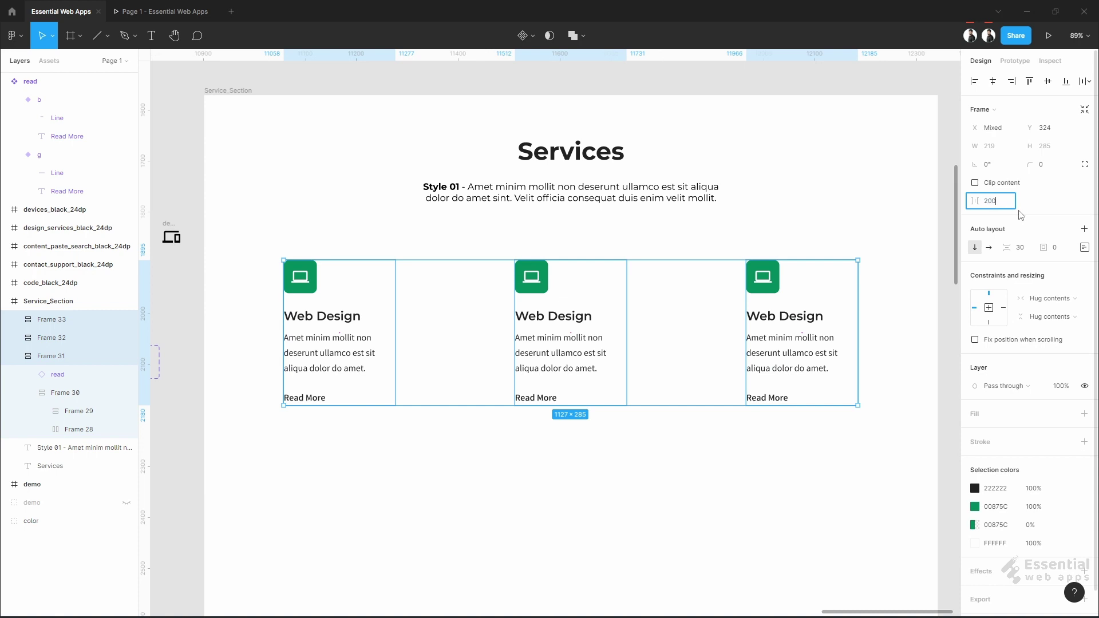
text(200)
key(Return)
click(630, 461)
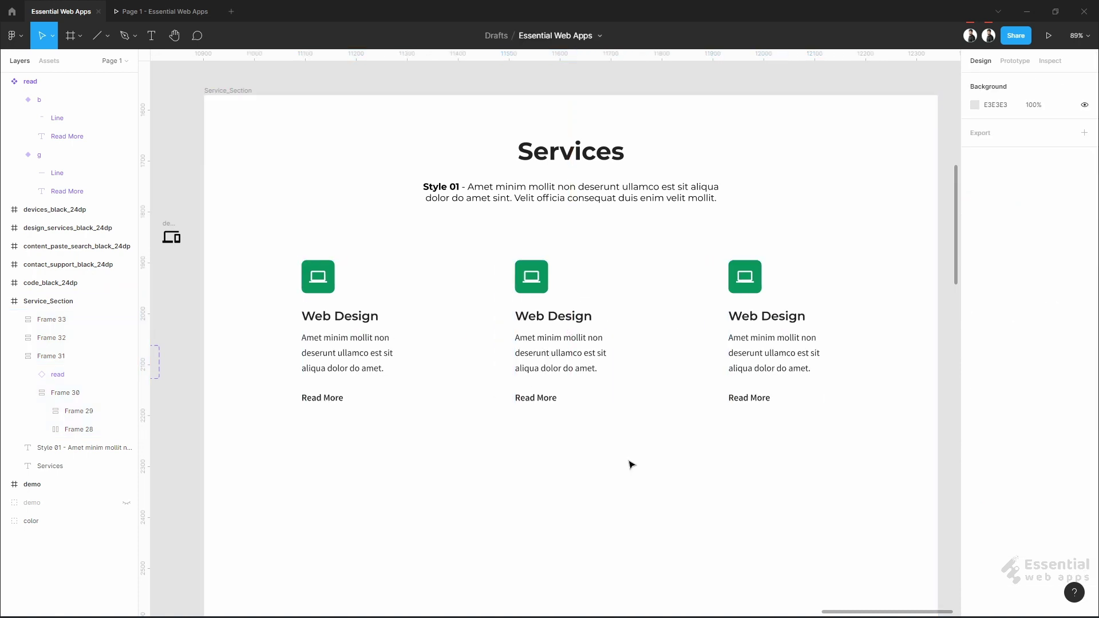
Duplicate the row of three service cards to make six cards in Service_Section
scroll(569, 322, up, 4)
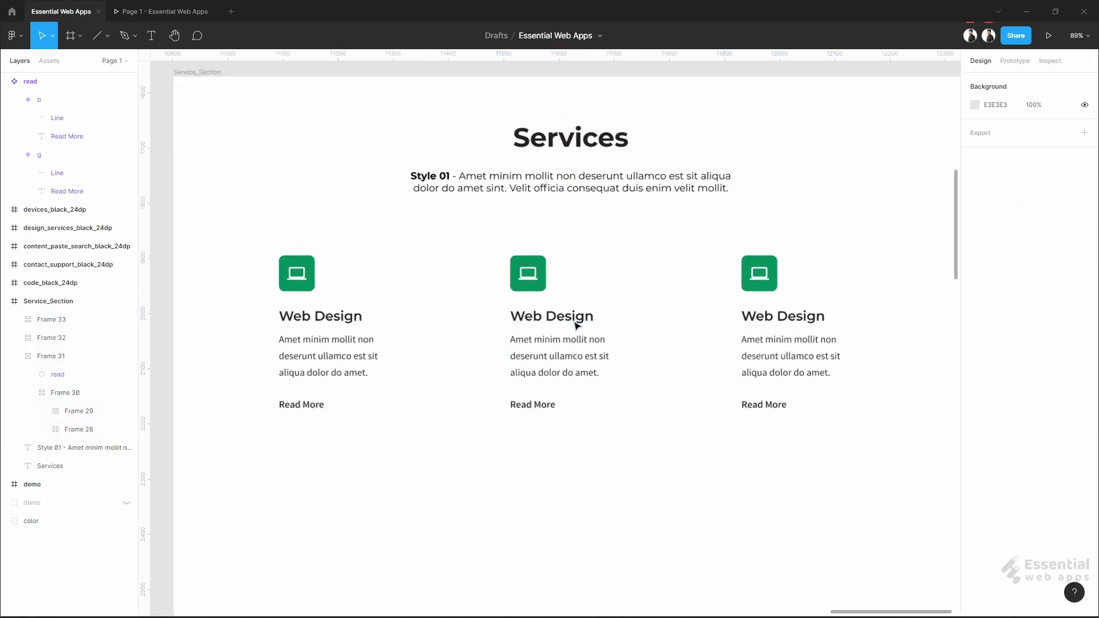
scroll(596, 266, down, 4)
drag(819, 450, 363, 444)
click(569, 400)
scroll(599, 298, up, 1)
scroll(600, 297, up, 3)
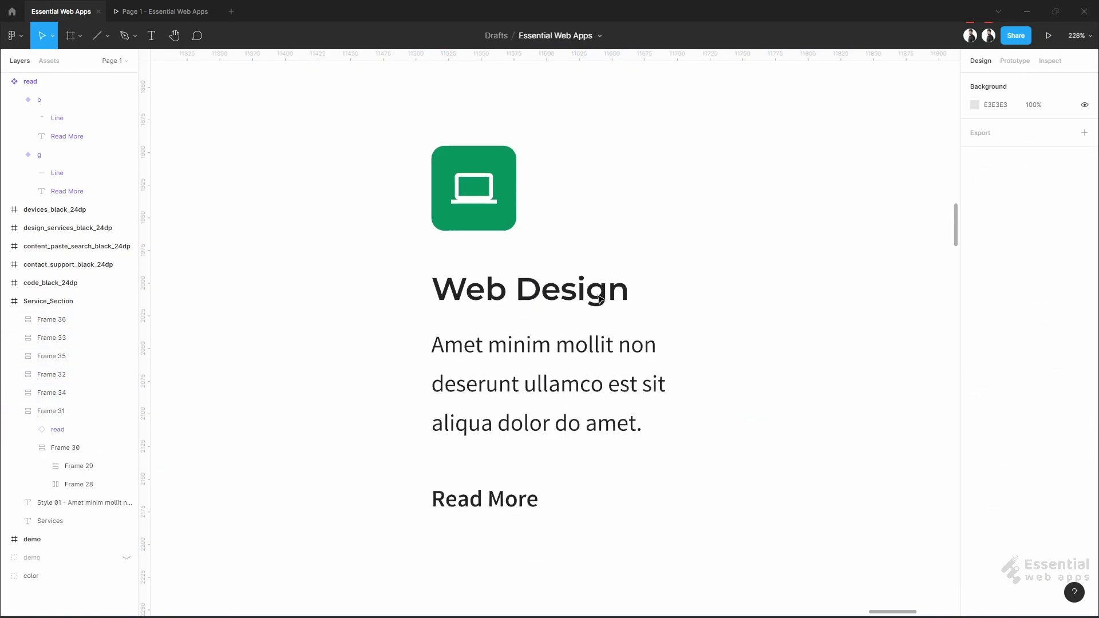
Retitle the second and third cards in the upper row as "Web Development" and "Responsive Design"
scroll(600, 297, down, 3)
click(589, 292)
double_click(589, 292)
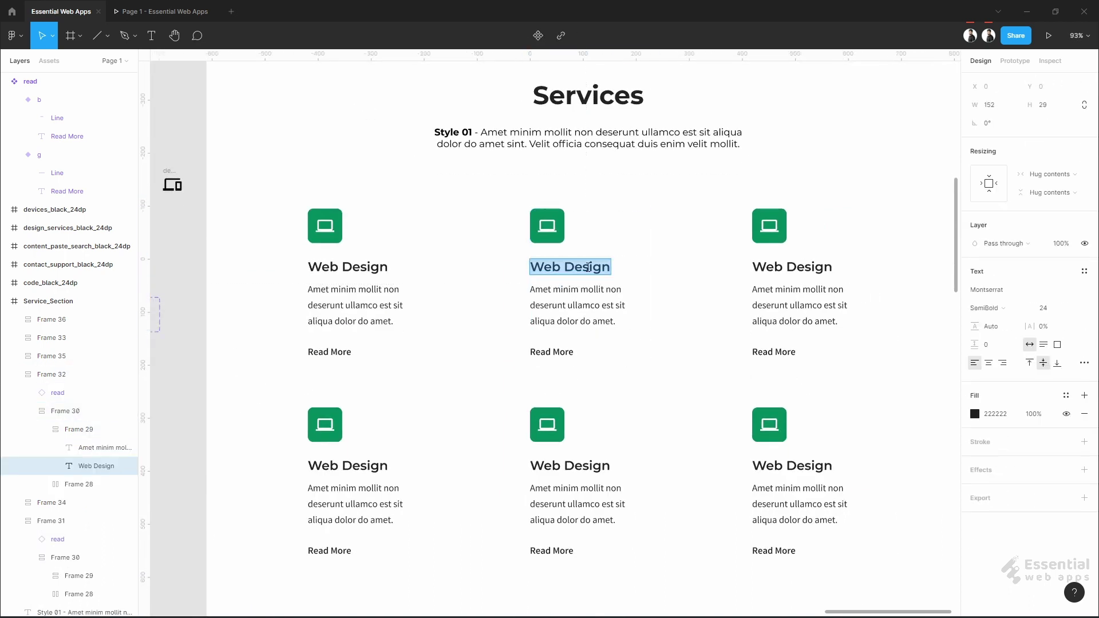
double_click(589, 267)
text(Developme)
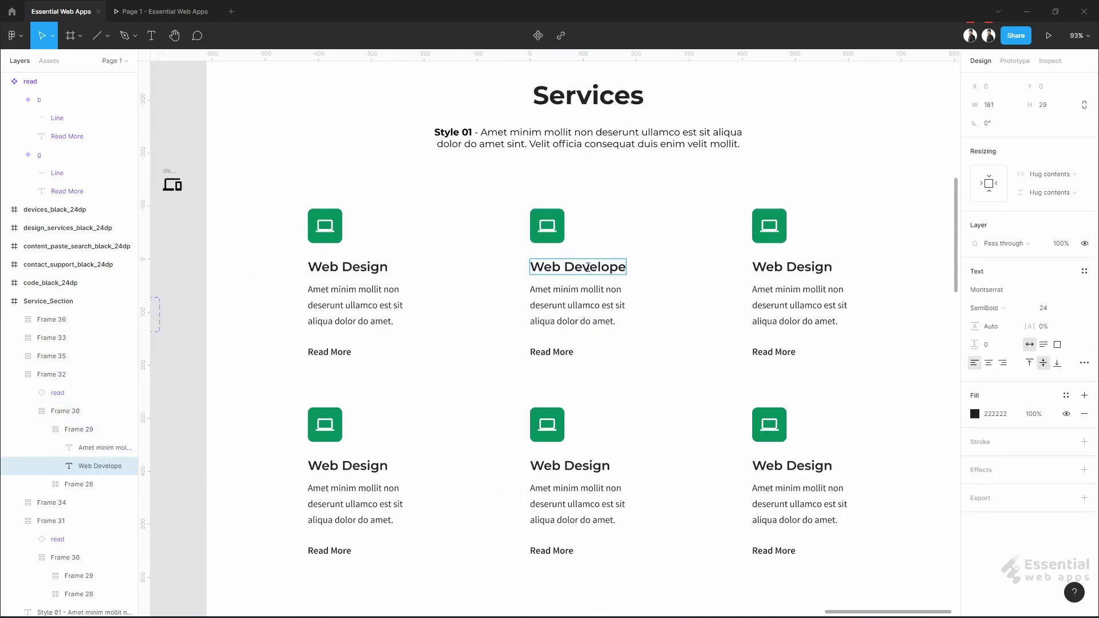
text(nt)
double_click(773, 268)
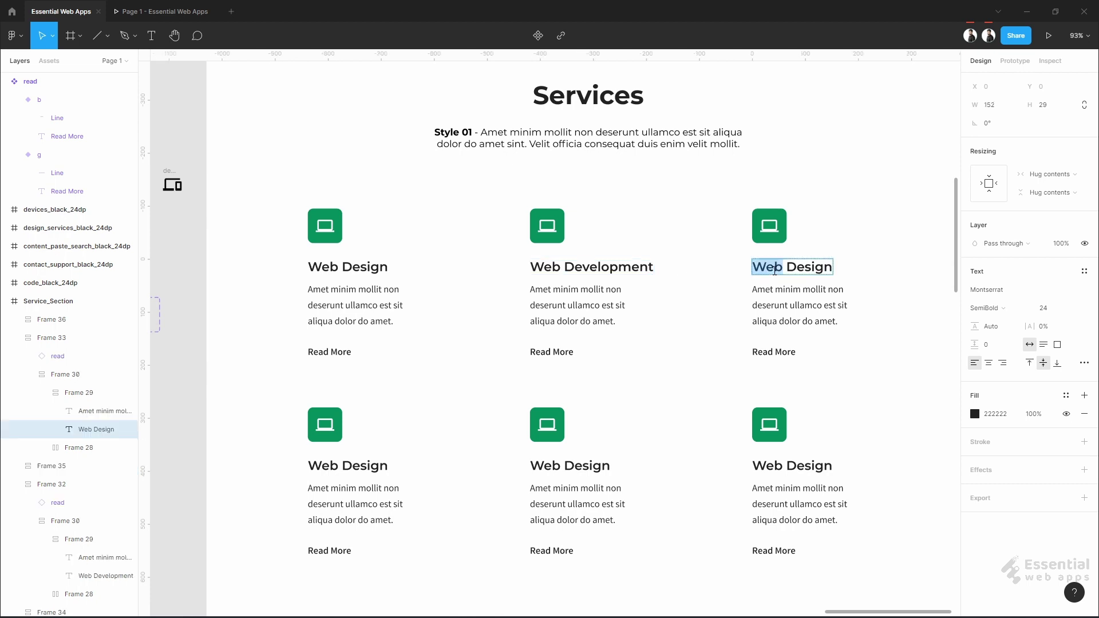
text(Responsive)
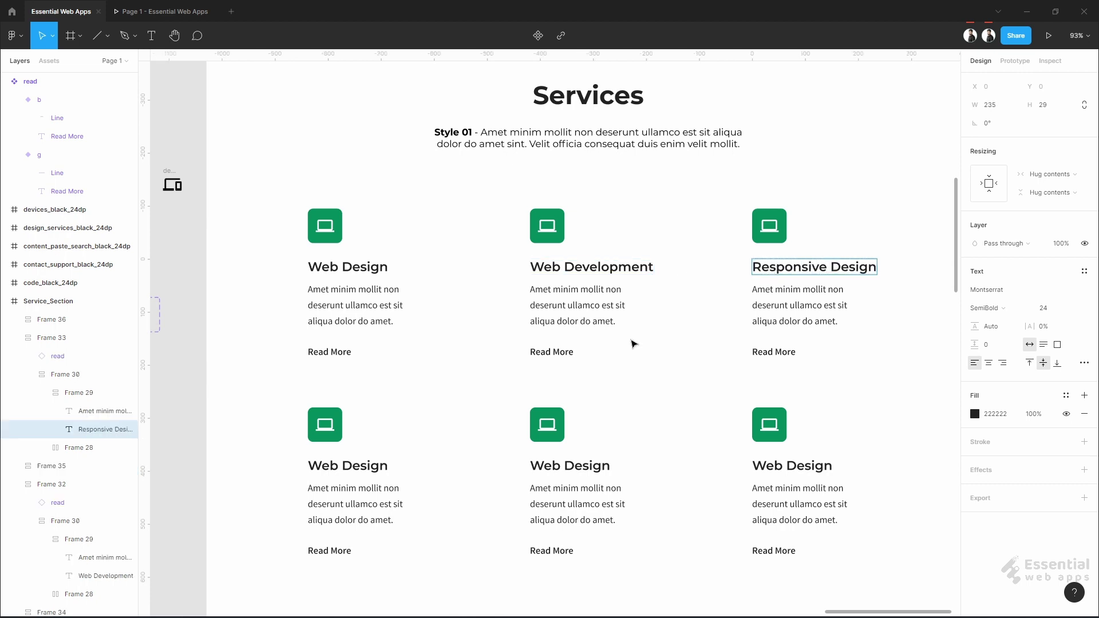
Retitle the three lower-row cards as "Graphics Design", "Content SEO" and "24/7 Support"
double_click(327, 466)
text(Graphics)
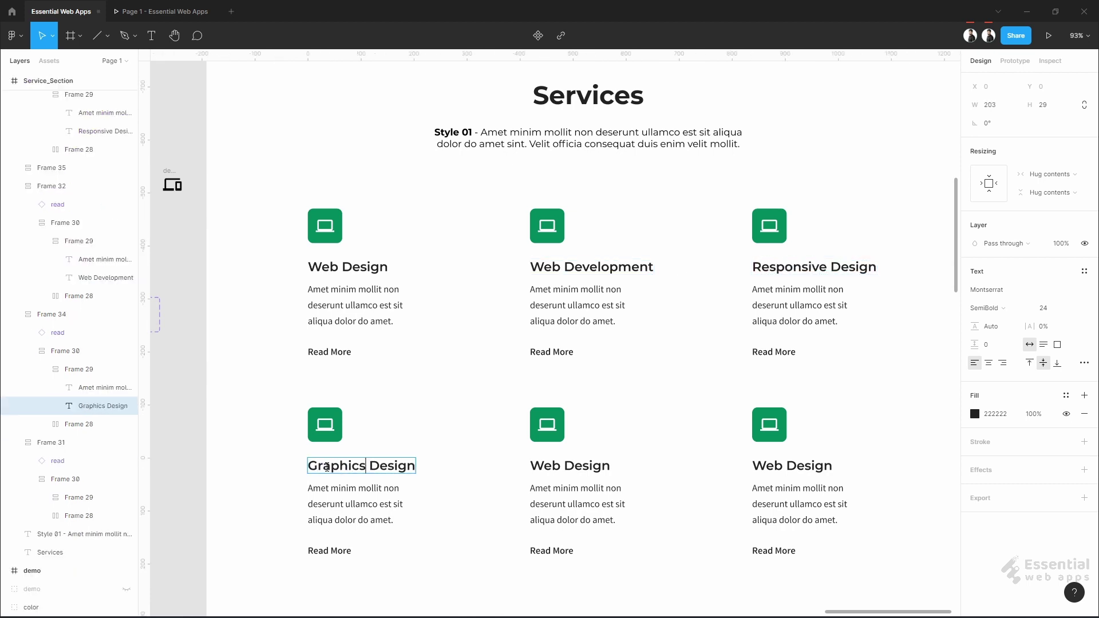
double_click(561, 466)
text(Content SEO)
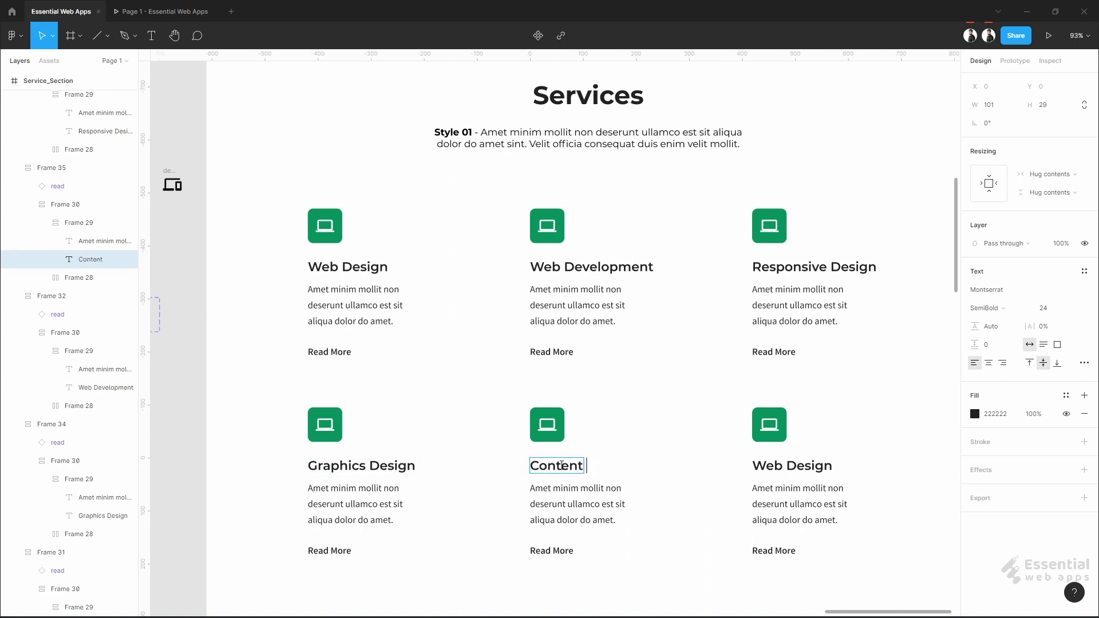
double_click(801, 468)
text(2)
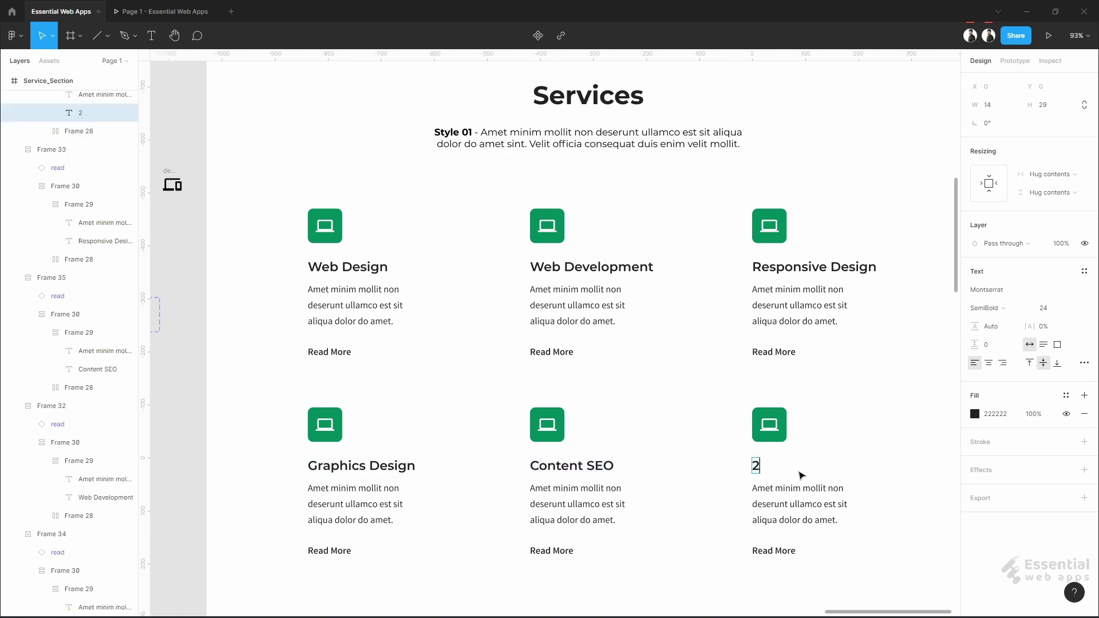
text(4/7 Support)
click(250, 340)
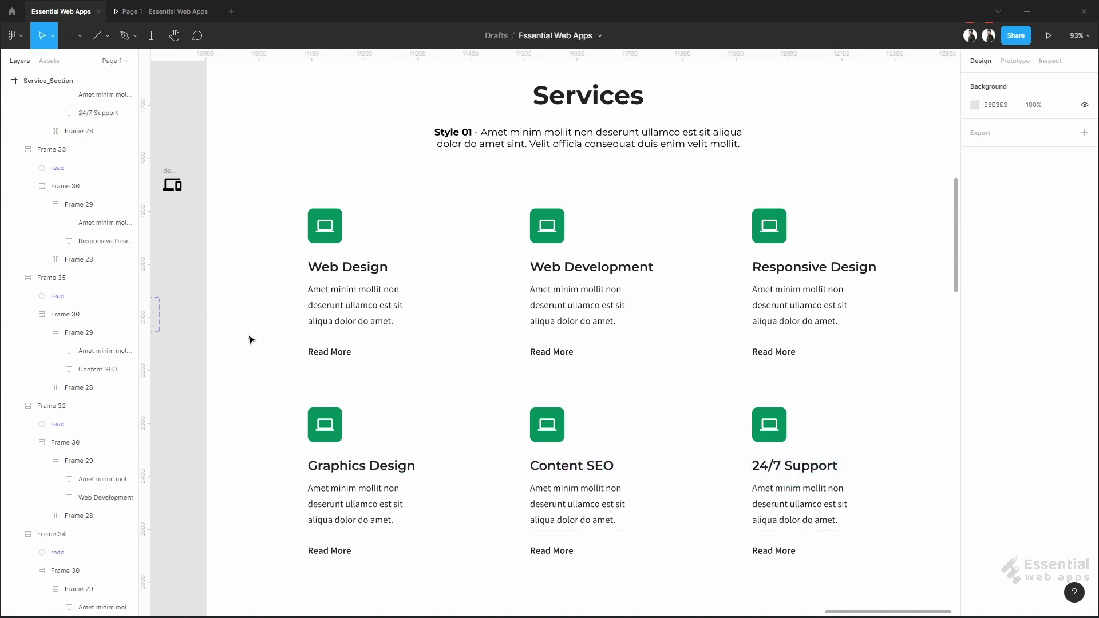
Replace the laptop icon in the Web Development card with the code icon, coloured FFFFFF
scroll(250, 338, down, 3)
drag(251, 329, 354, 360)
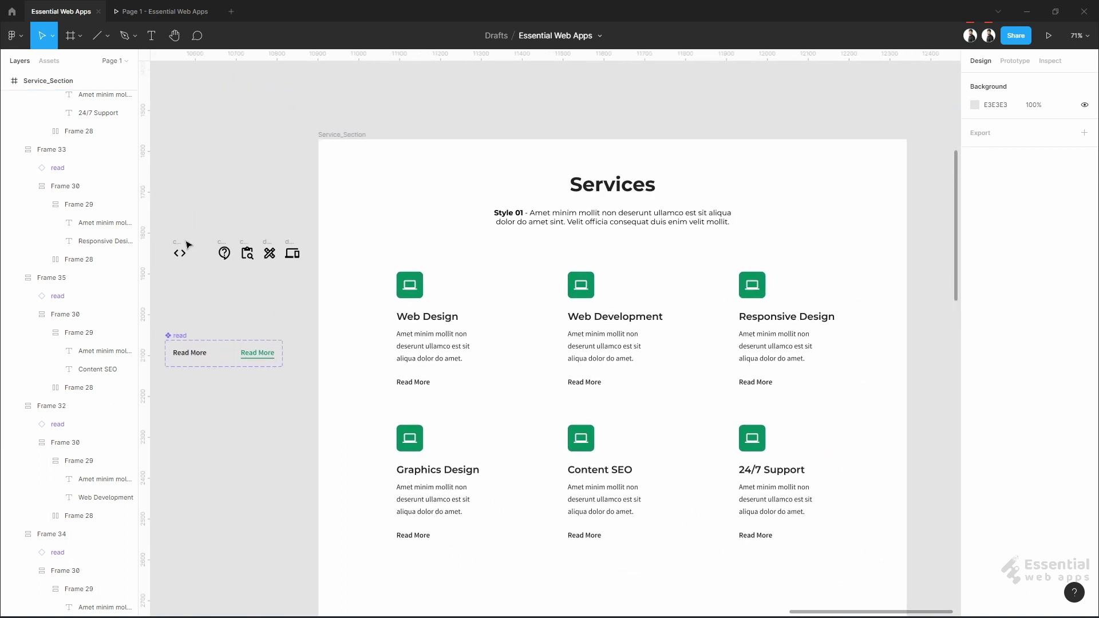
drag(181, 245, 578, 290)
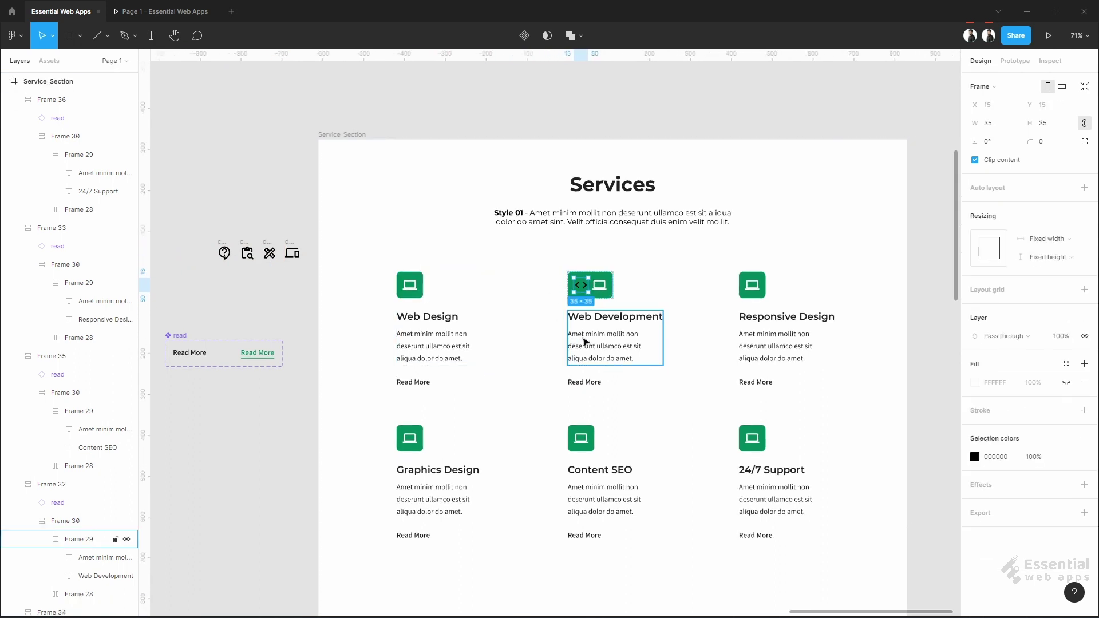
click(1003, 461)
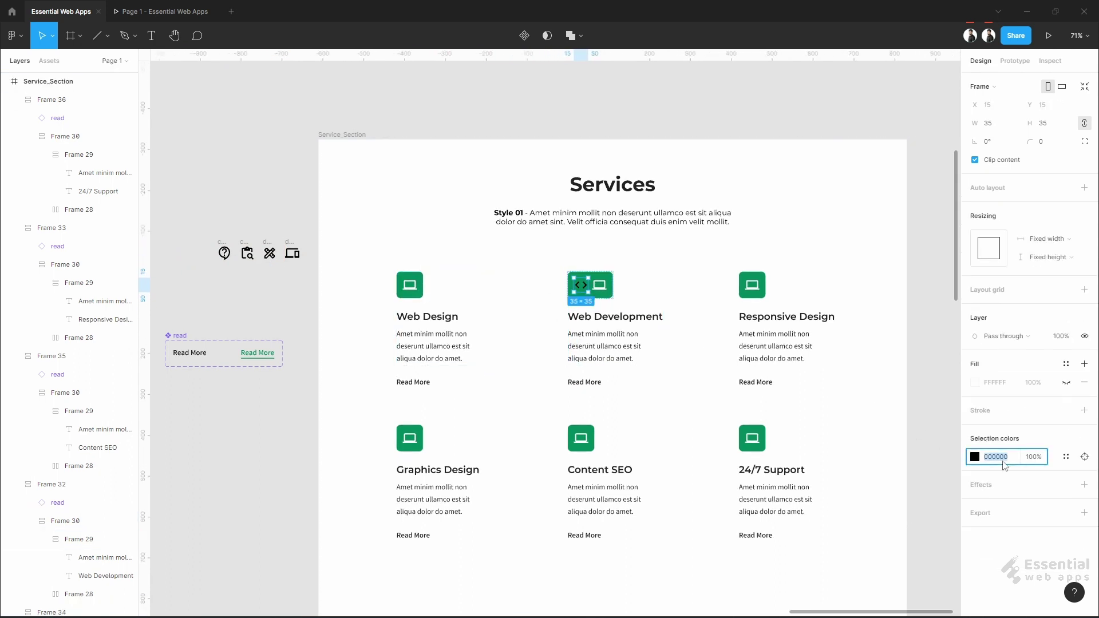
text(ffffff)
key(Return)
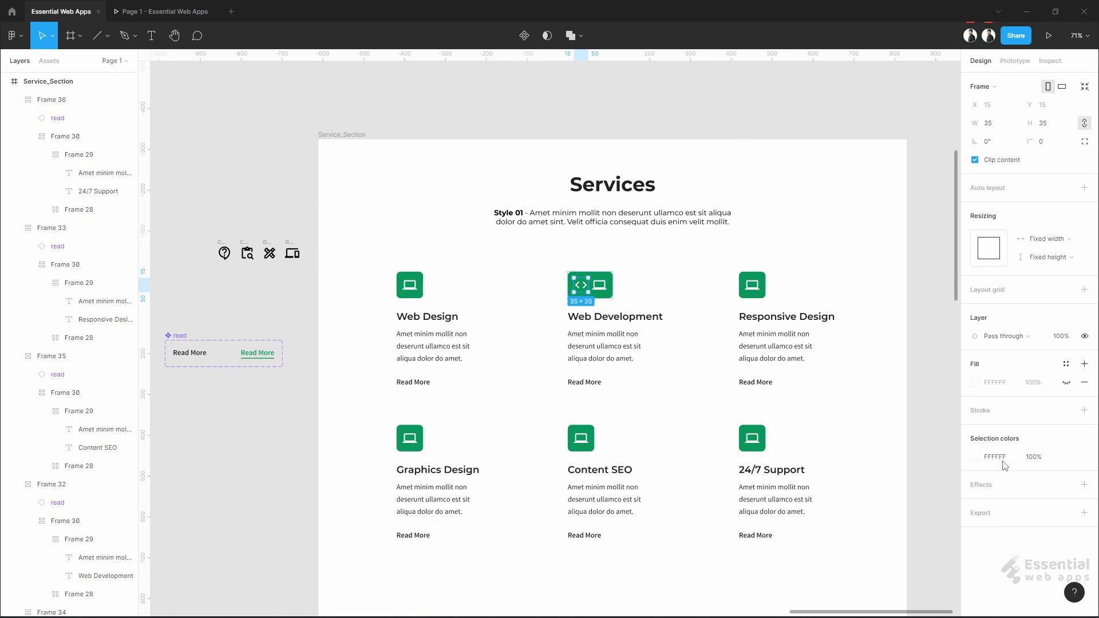
click(599, 286)
key(Delete)
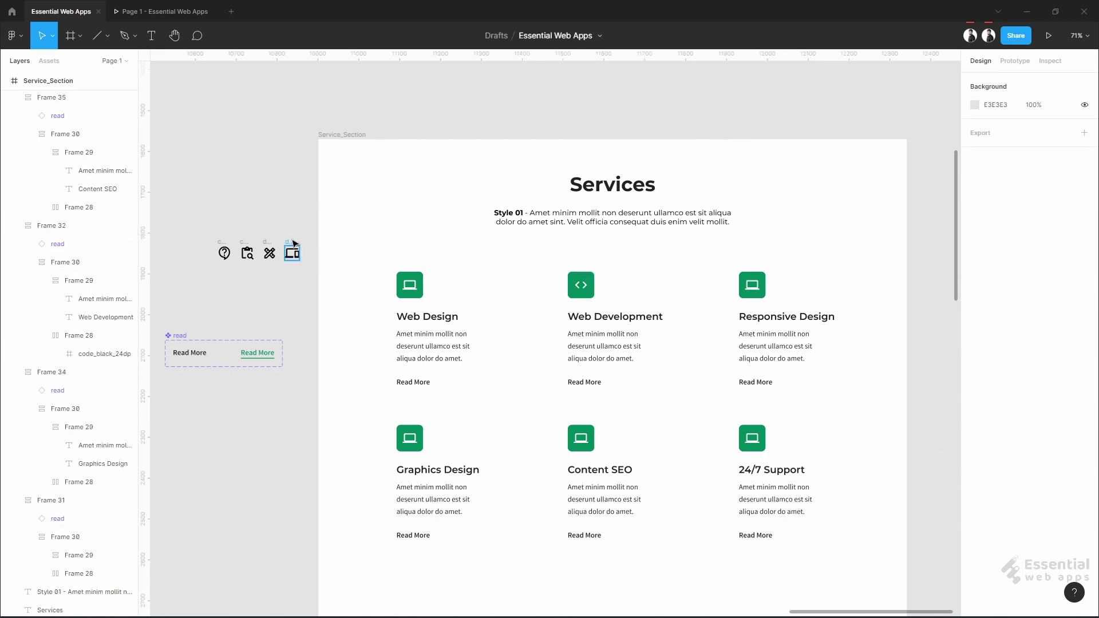
Replace the laptop icon in the Responsive Design card with the devices icon, coloured FFFFFF
drag(293, 253, 753, 285)
click(994, 457)
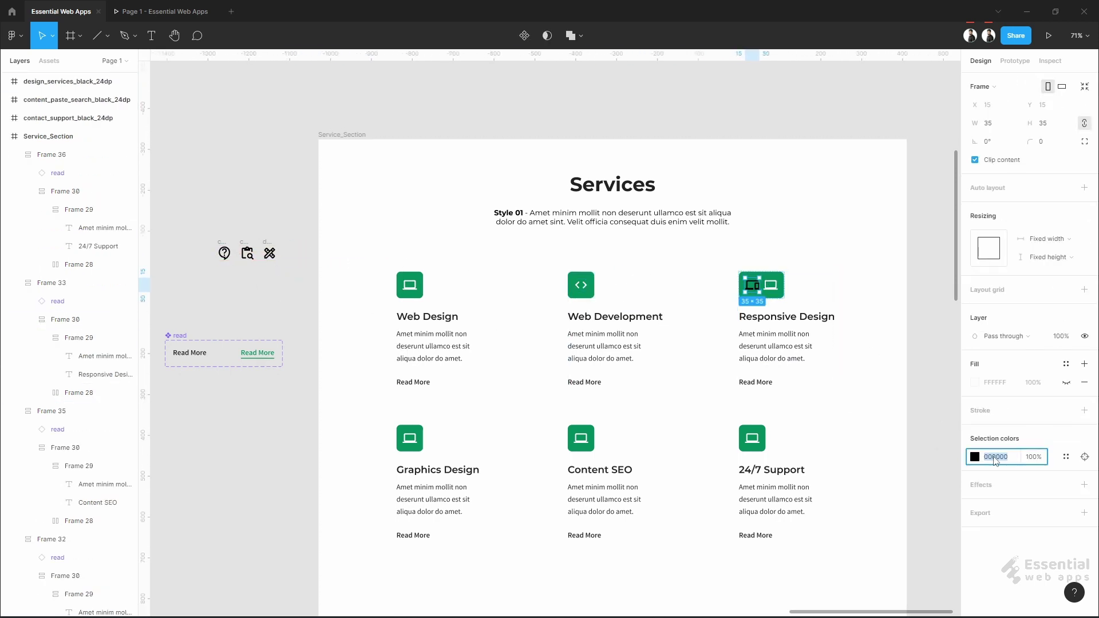
text(ffffff)
key(Return)
click(772, 286)
key(Delete)
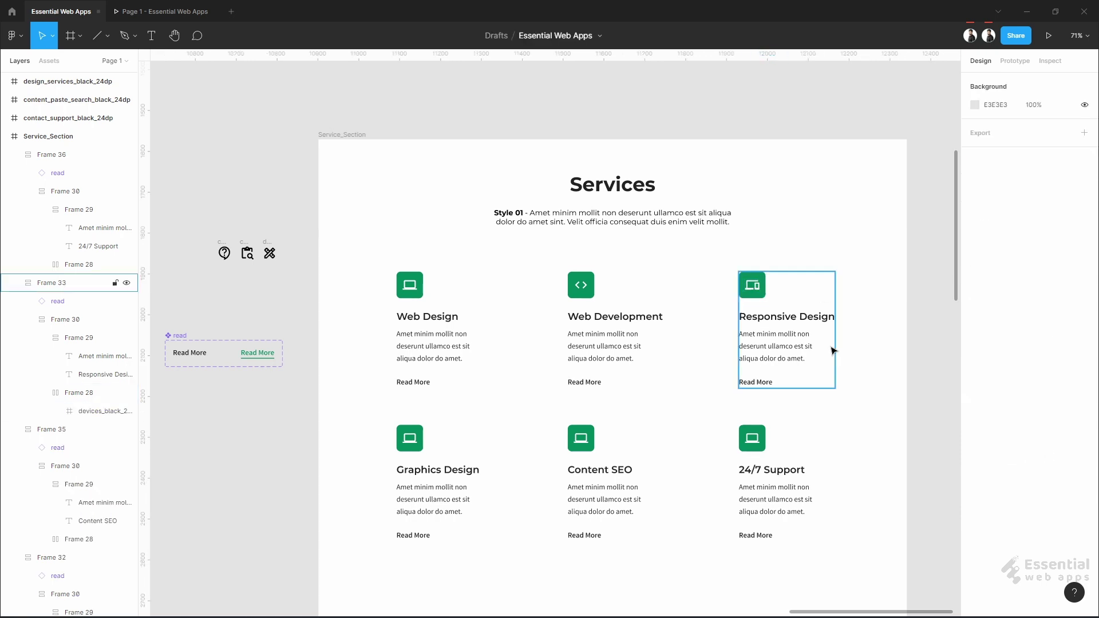
Replace the laptop icon in the Graphics Design card with the design services icon, coloured FFFFFF
drag(270, 253, 410, 438)
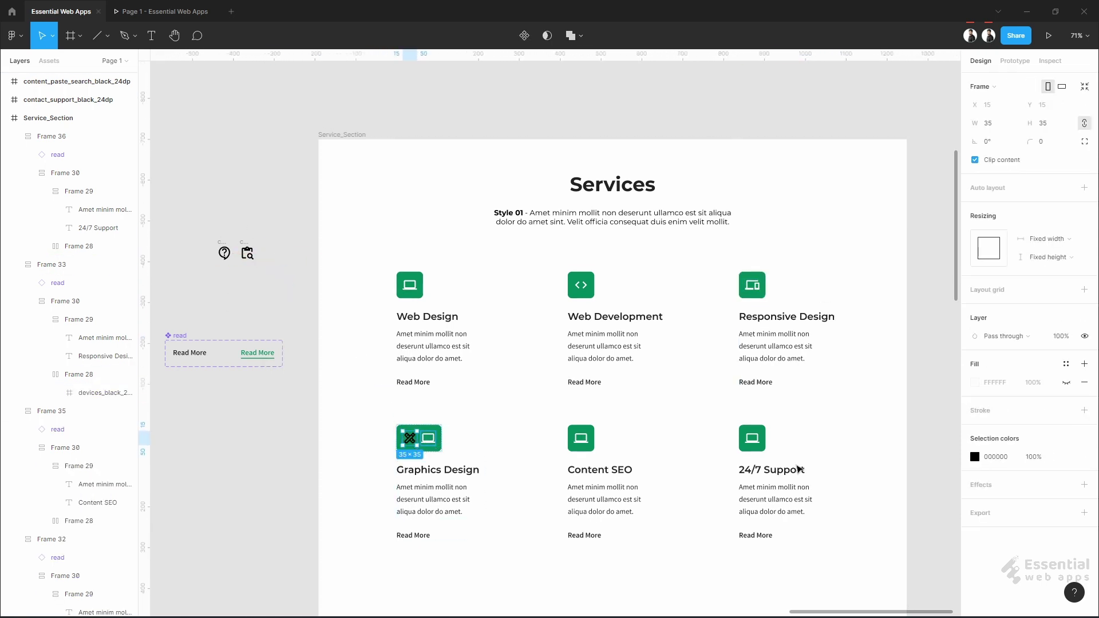
click(996, 457)
text(fff)
click(428, 438)
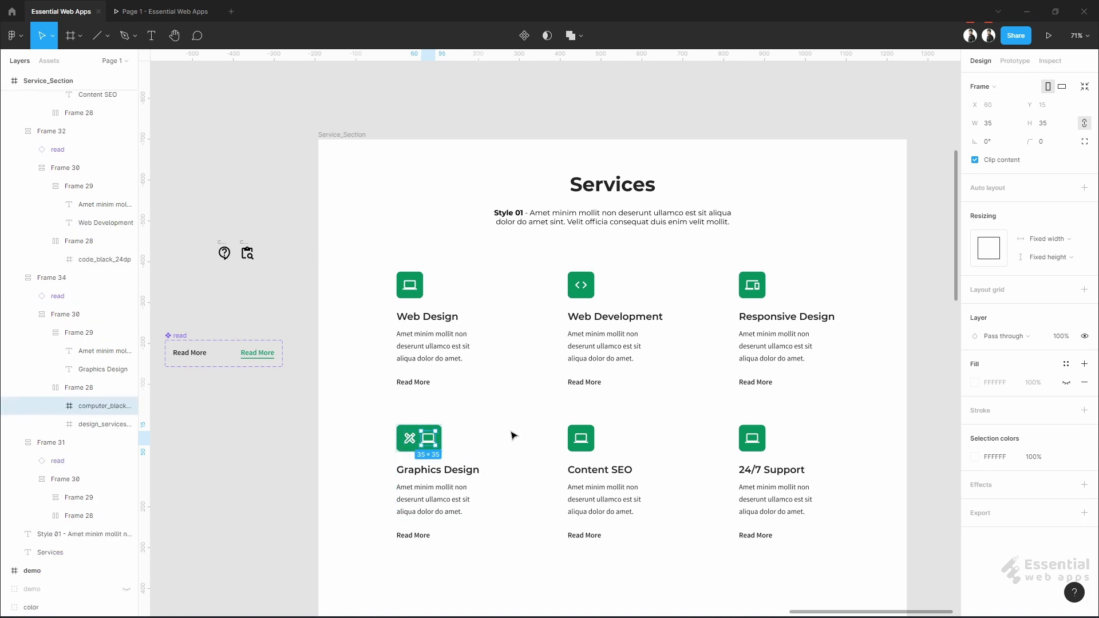
key(Delete)
Replace the laptop icon in the Content SEO card with the content paste search icon, coloured FFFFFF
drag(245, 249, 574, 438)
click(989, 459)
text(ff)
key(Return)
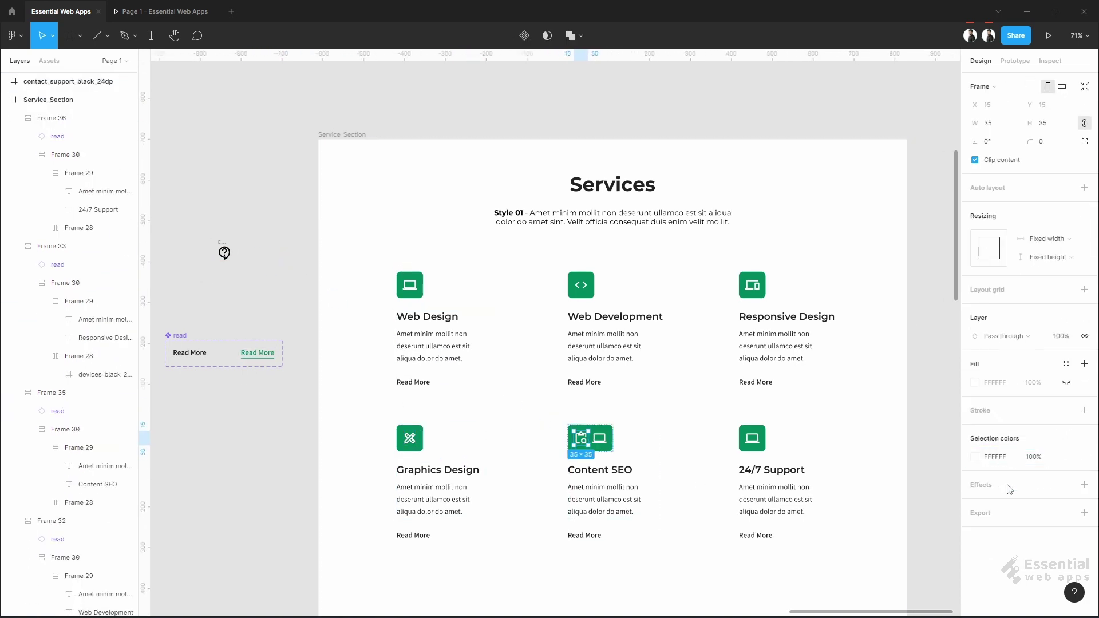
click(598, 439)
key(Delete)
Replace the laptop icon in the 24/7 Support card with the contact support icon, coloured FFFFFF
drag(224, 253, 752, 438)
click(990, 457)
text(ff)
key(Return)
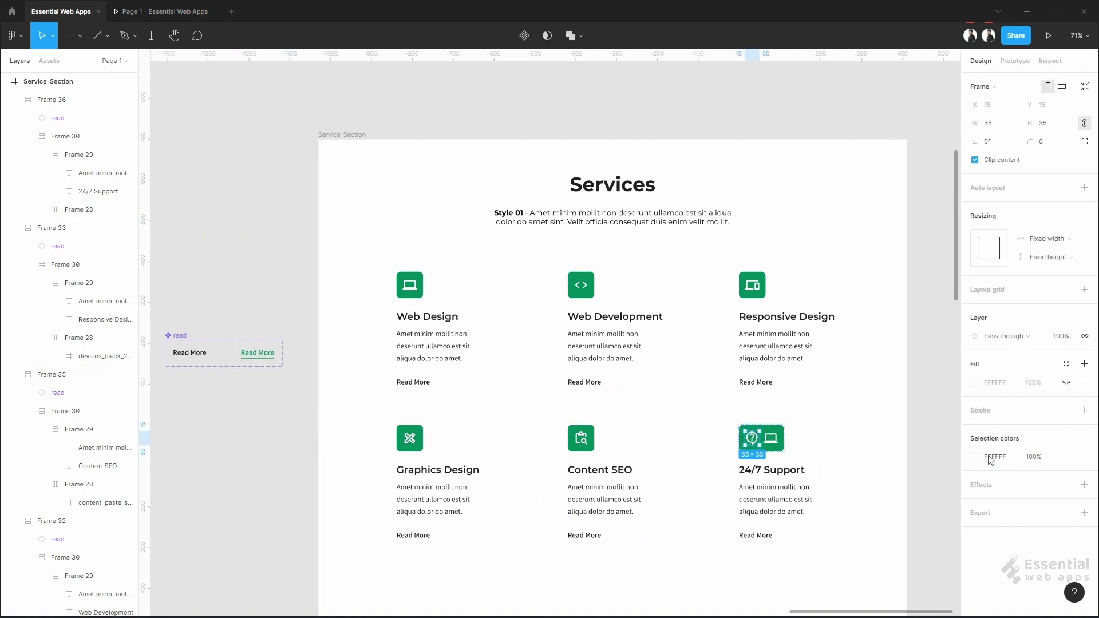
click(771, 439)
key(Delete)
Check the six service cards and their Read More hover effect in the prototype preview
scroll(903, 437, up, 3)
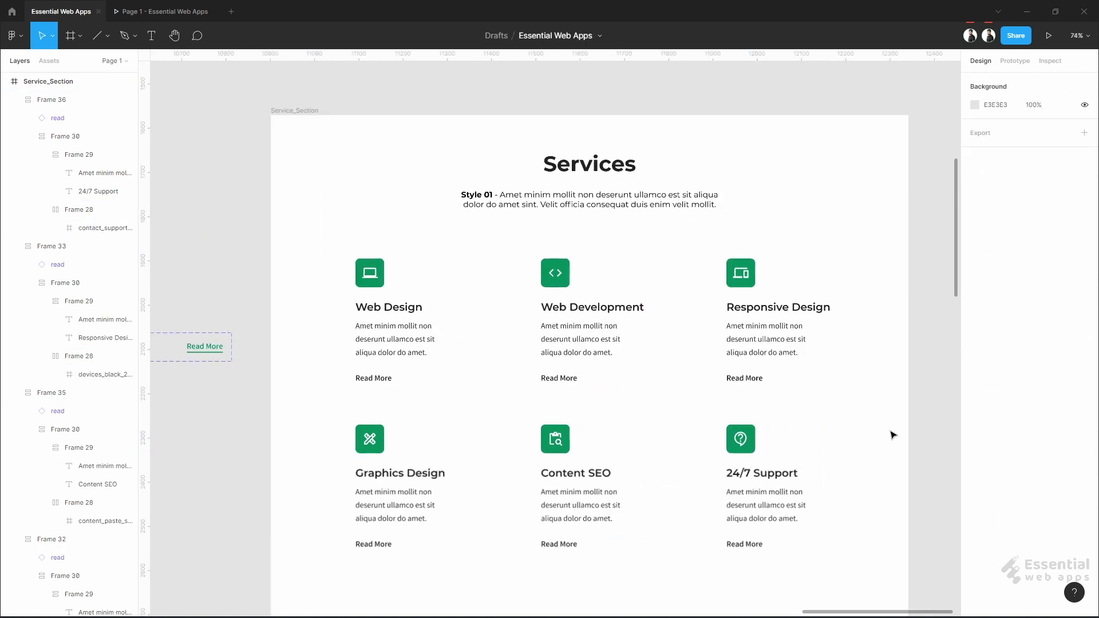
click(151, 10)
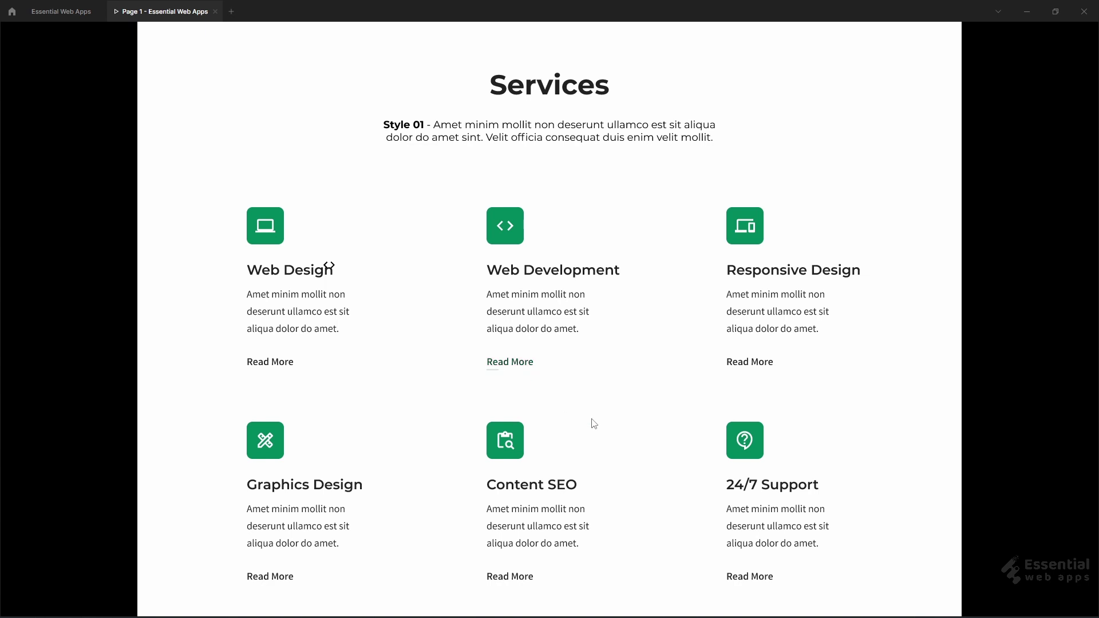
scroll(899, 386, down, 1)
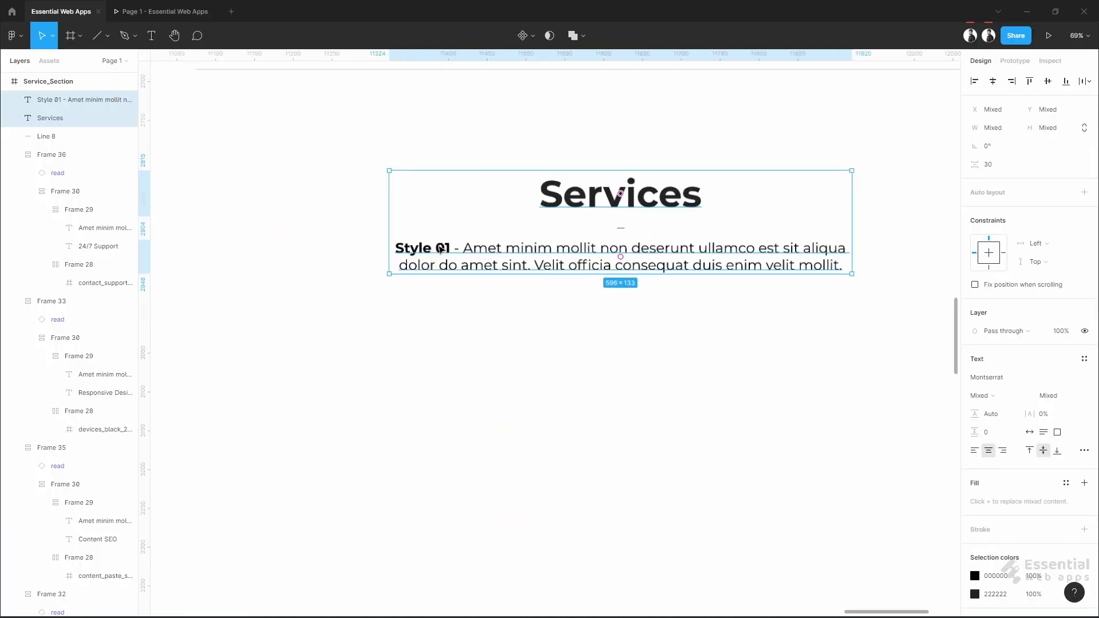
Change the style label in the duplicated Services description to "Style 02"
scroll(439, 251, up, 5)
scroll(440, 250, up, 3)
click(474, 223)
double_click(485, 261)
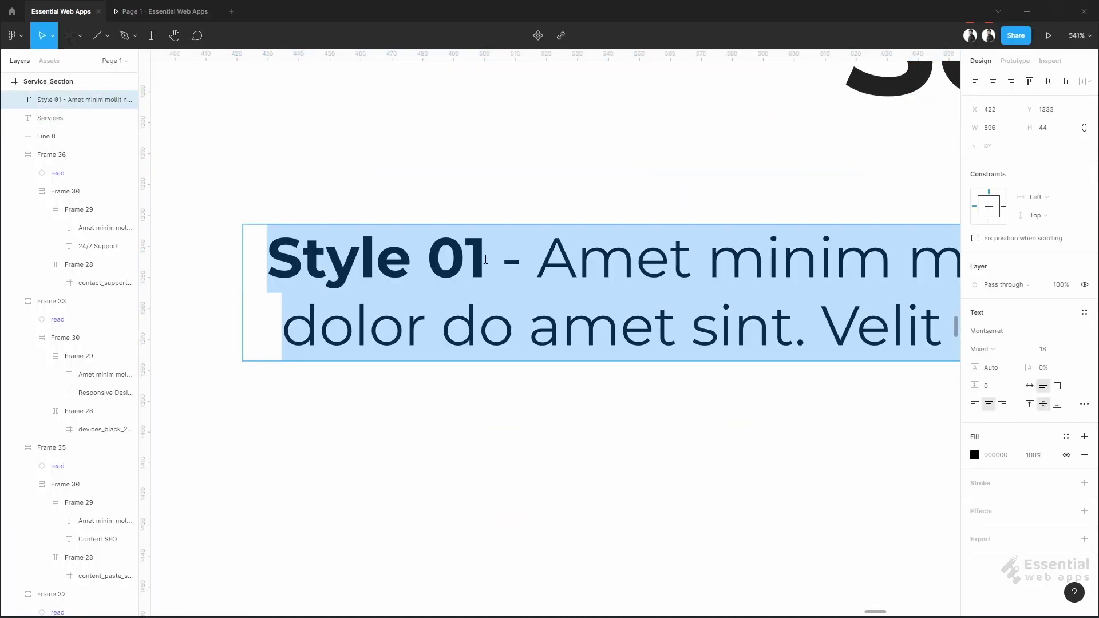
click(485, 259)
key(BackSpace)
text(2)
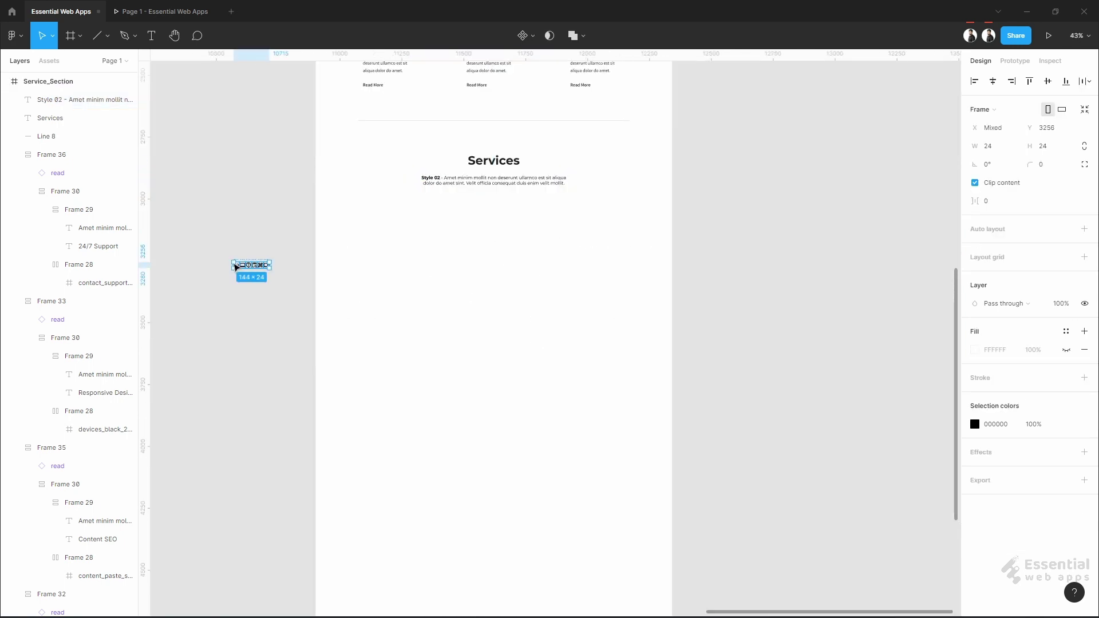
Space the six new black icons 28 apart and resize them to 35 × 35 with proportions locked
scroll(235, 267, up, 10)
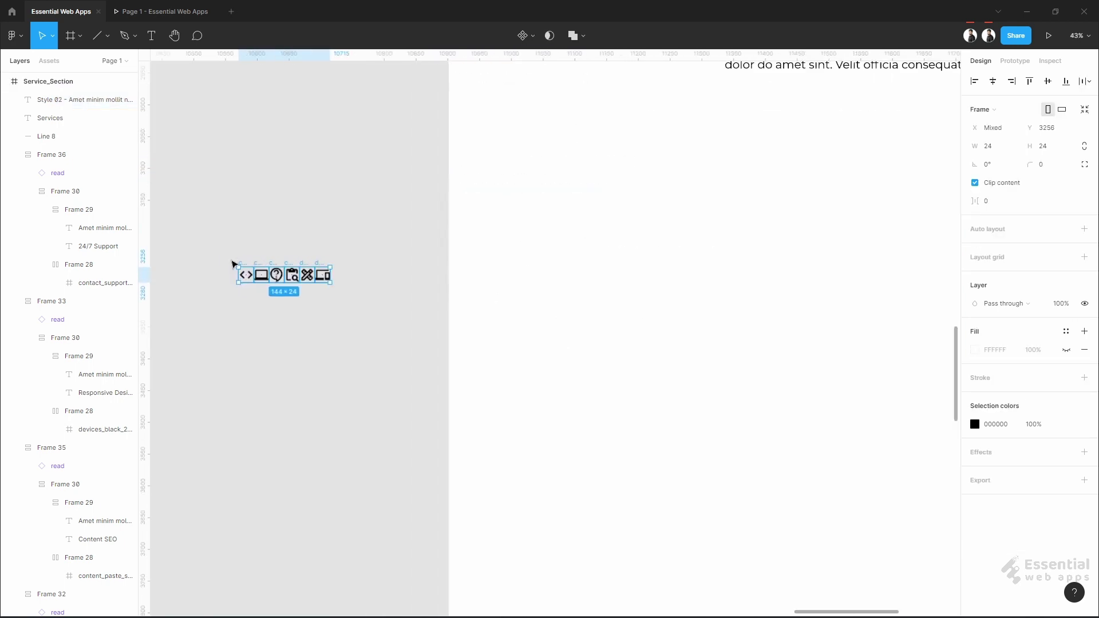
click(989, 207)
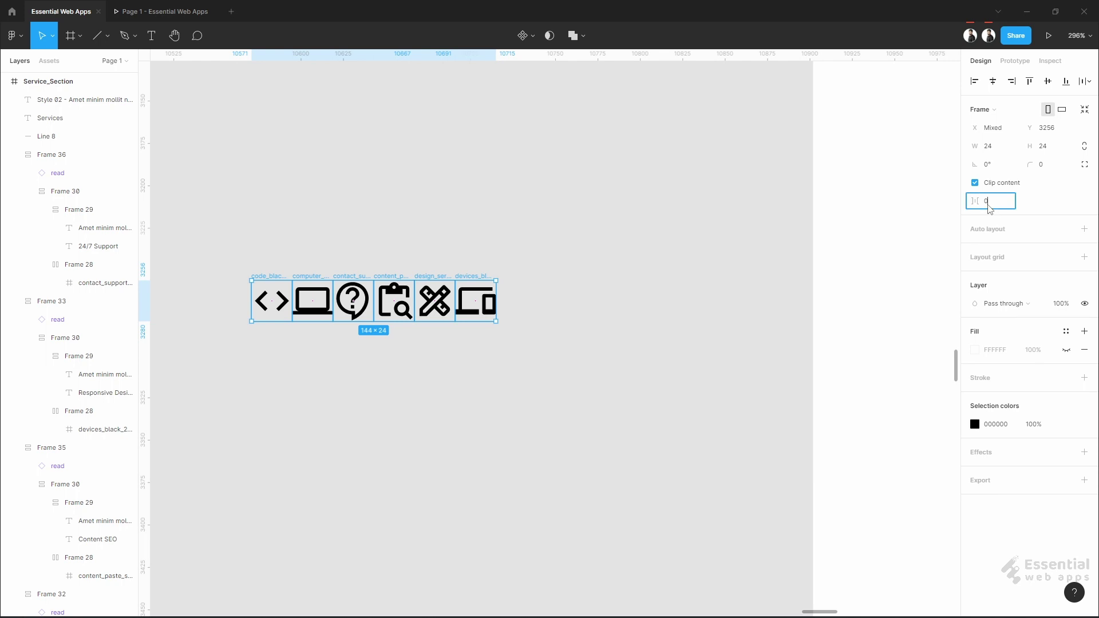
drag(978, 202, 1010, 203)
click(1064, 147)
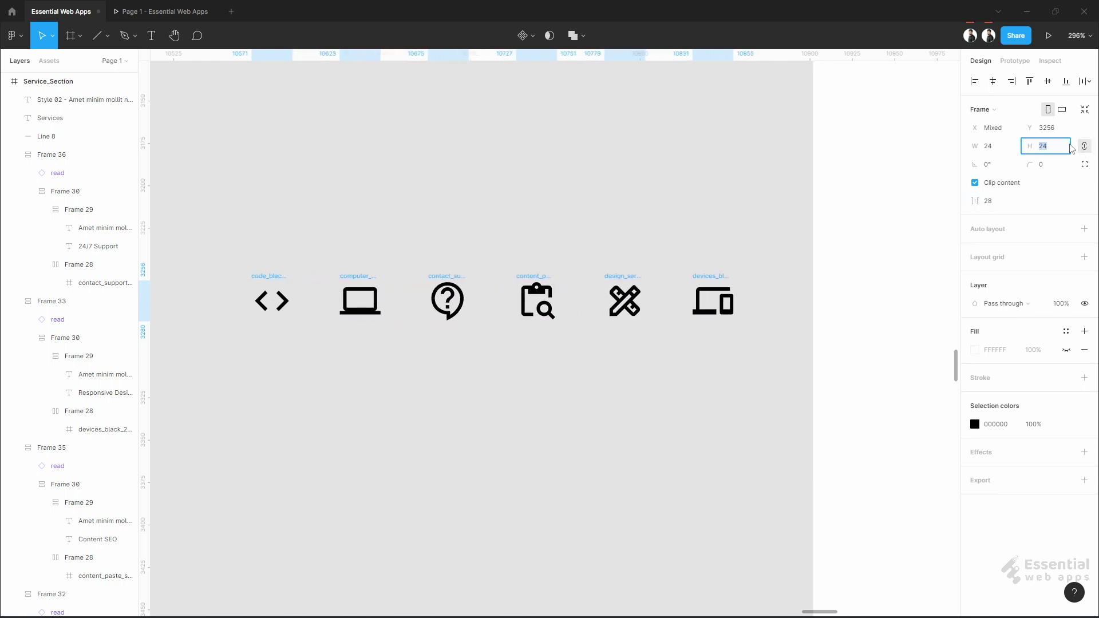
text(35)
key(Return)
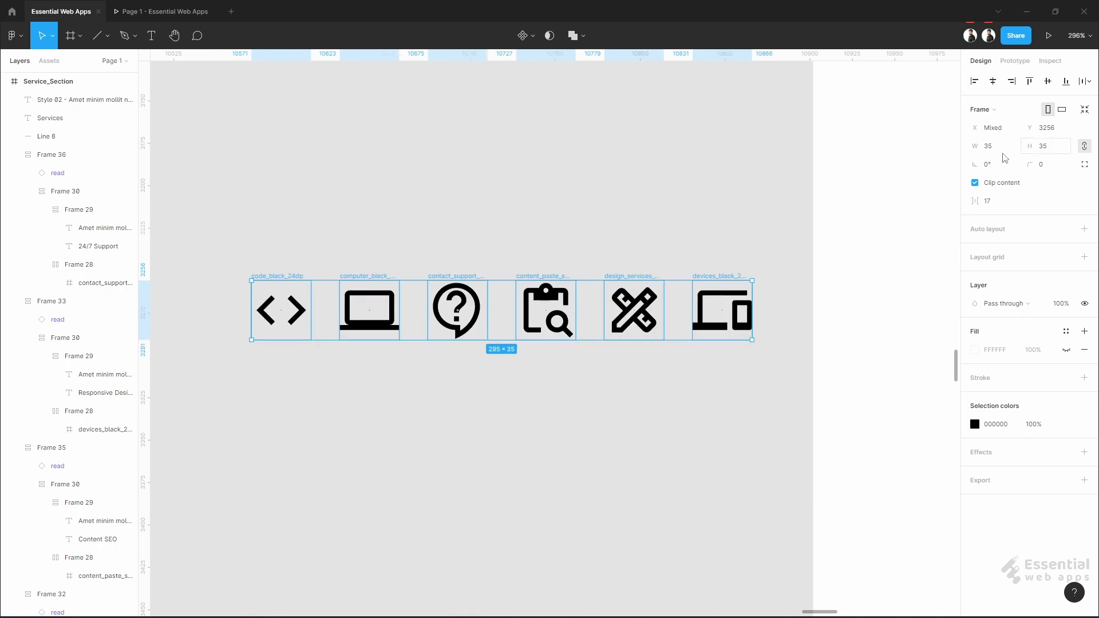
Add a rectangle below the Style 02 text, sized 65 × 65 with locked proportions and a corner radius of 35
scroll(705, 340, down, 3)
click(107, 35)
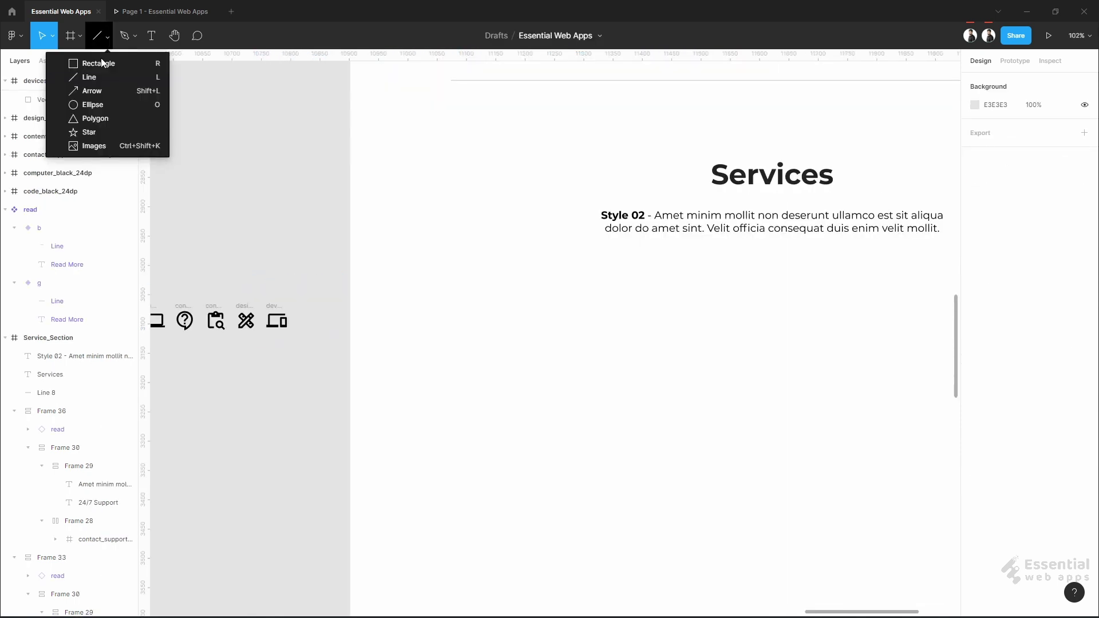
click(101, 62)
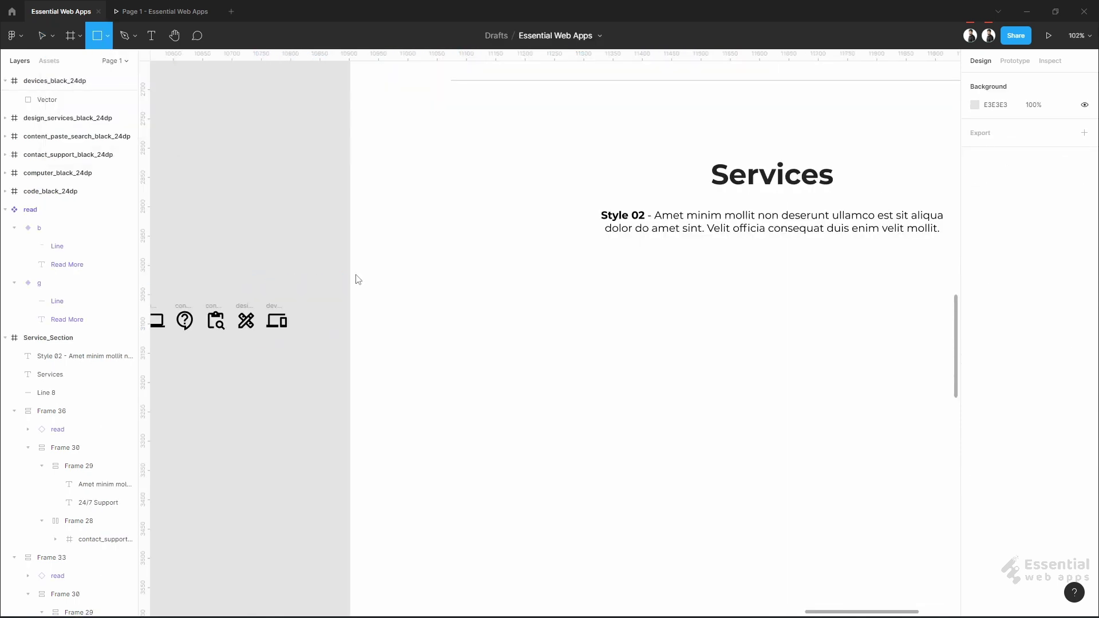
click(441, 294)
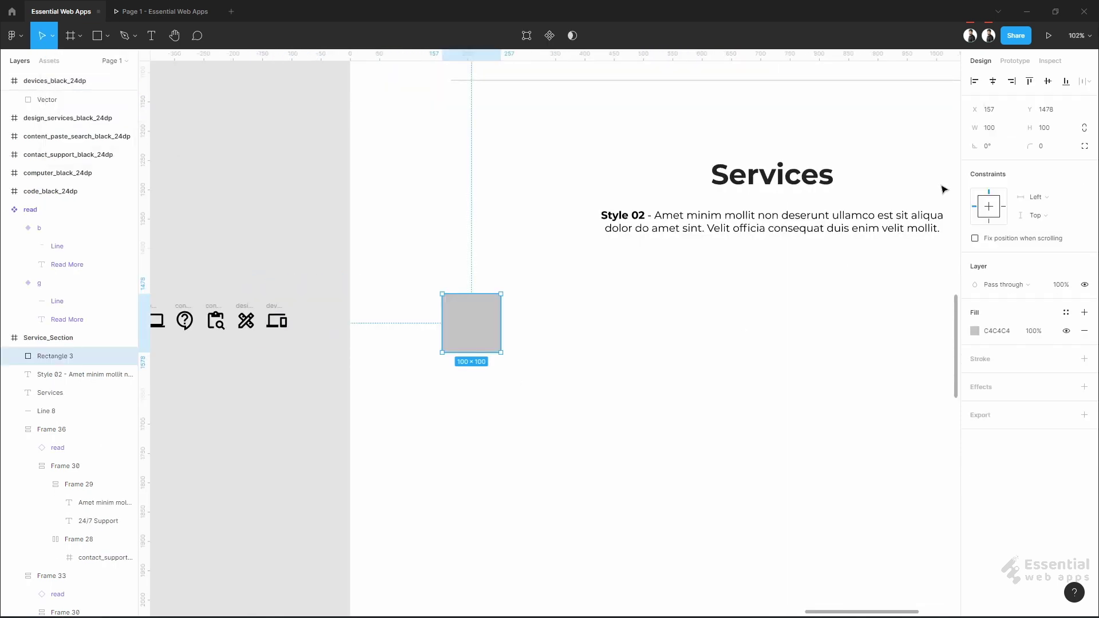
click(1084, 128)
click(1062, 131)
key(Return)
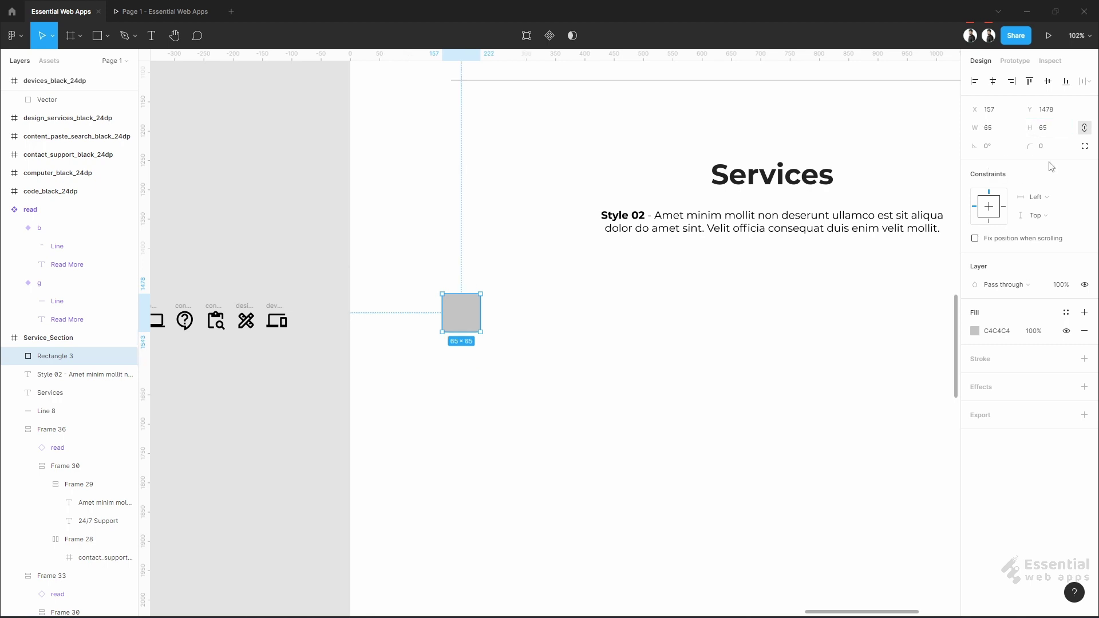
click(1051, 152)
key(Return)
Add a green 00875C stroke to the circle, 3 thick and aligned Outside
click(1083, 358)
click(974, 377)
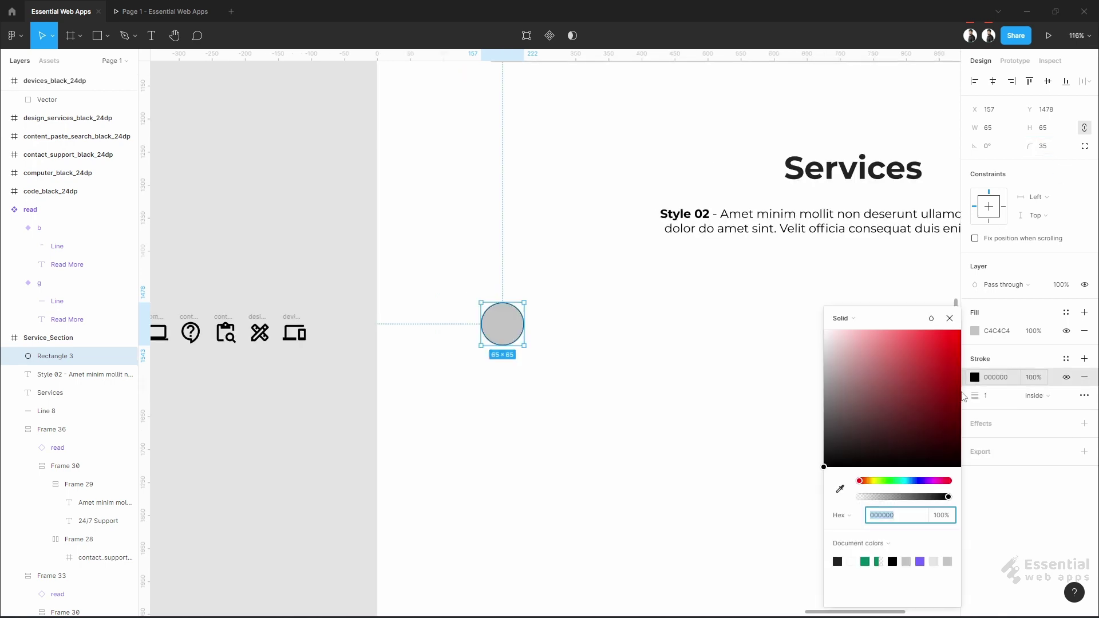
click(871, 561)
click(997, 402)
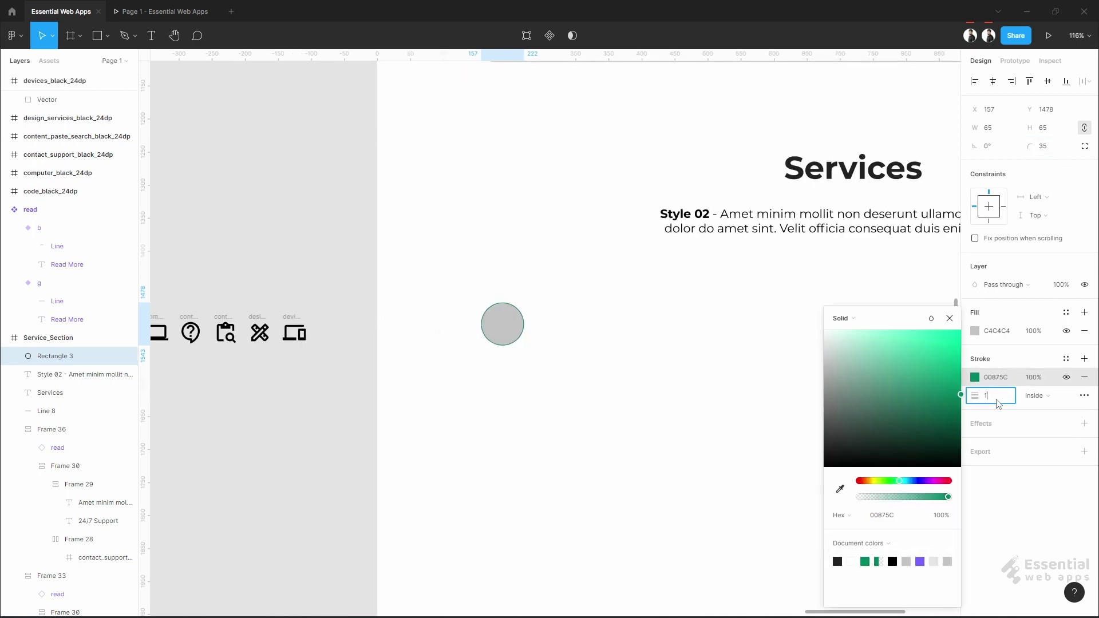
text(3)
key(Return)
click(1046, 396)
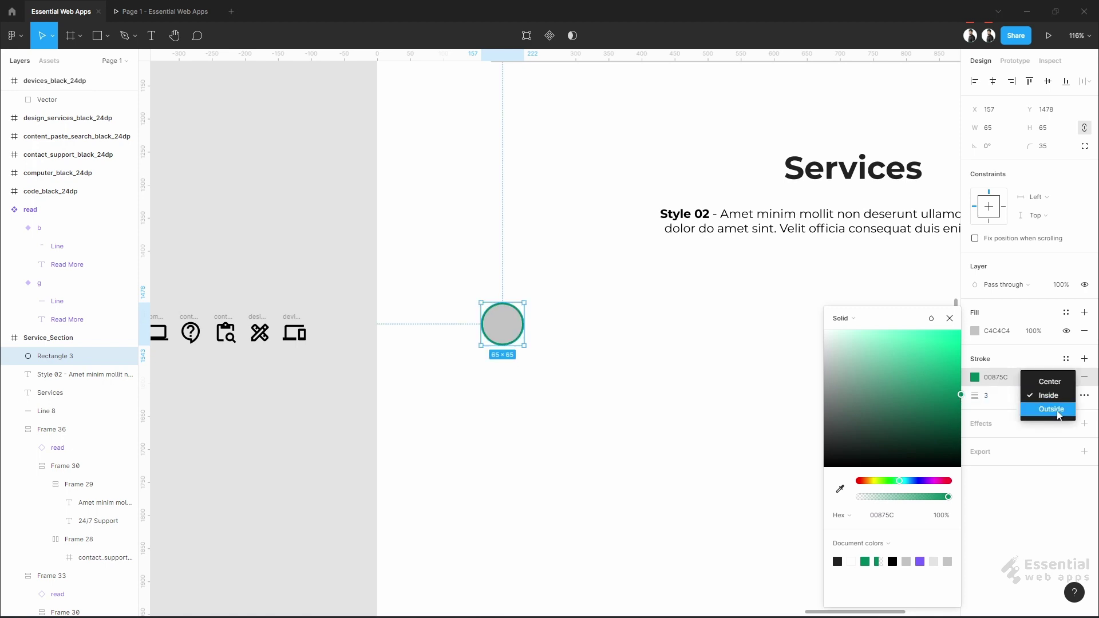
click(1059, 413)
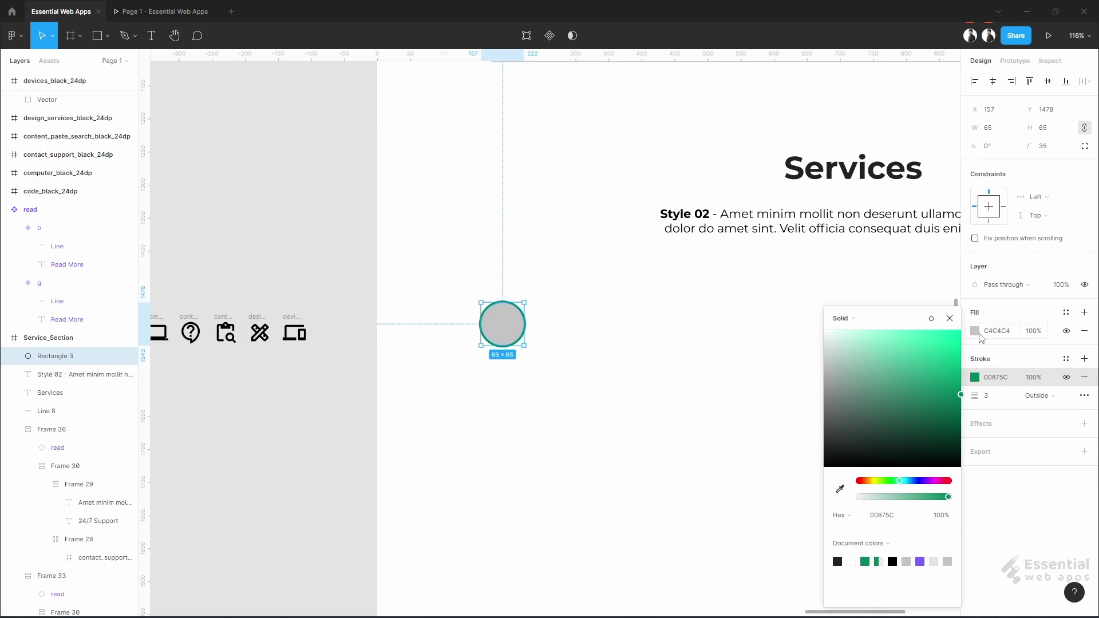
Remove the circle's grey fill and center the black laptop icon inside the circle
click(1084, 331)
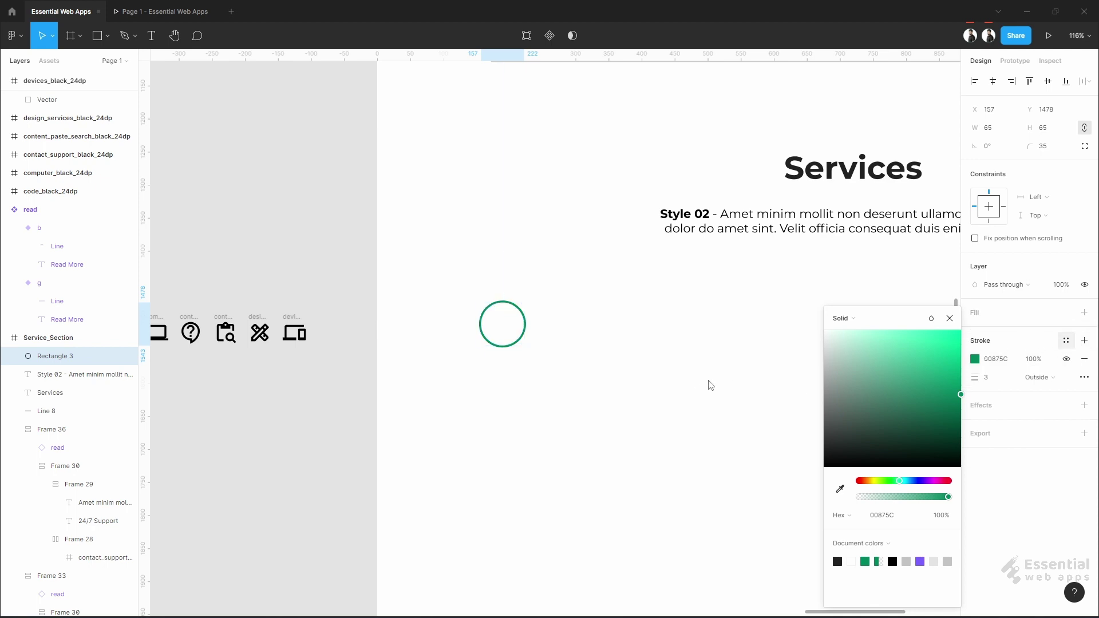
click(700, 390)
scroll(411, 402, down, 2)
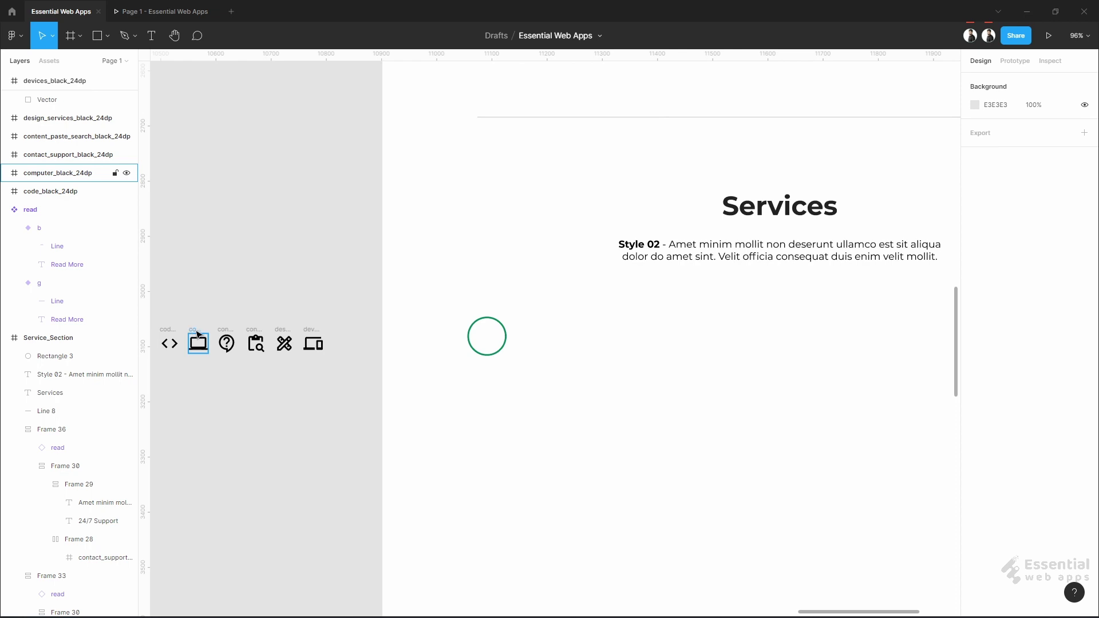
drag(196, 334, 487, 327)
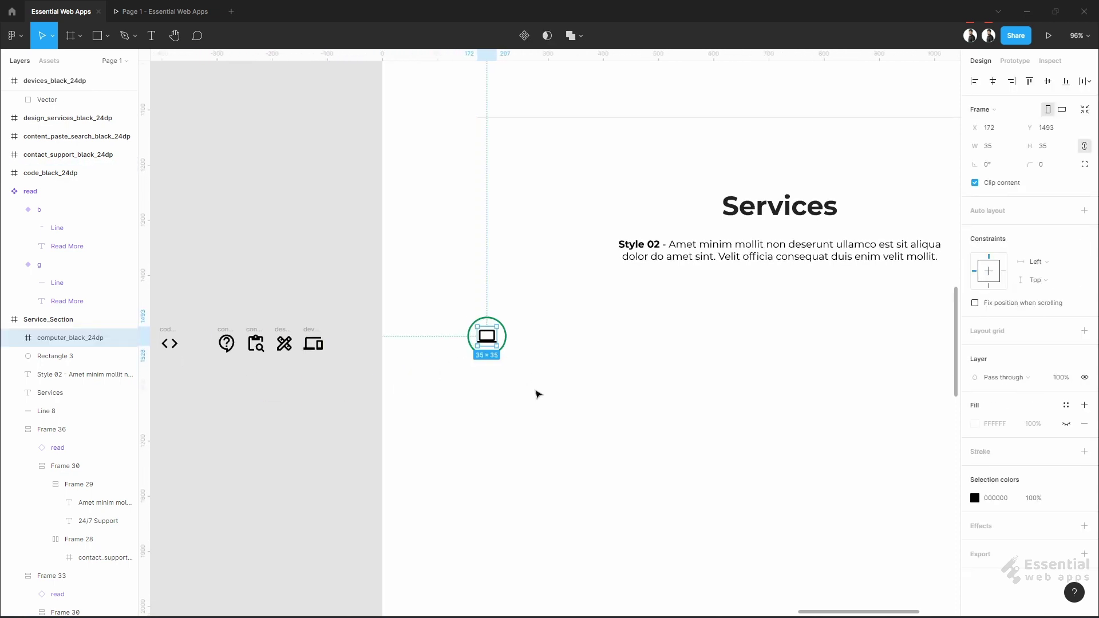
Recolor the laptop icon inside the circle to green 00875C
click(974, 498)
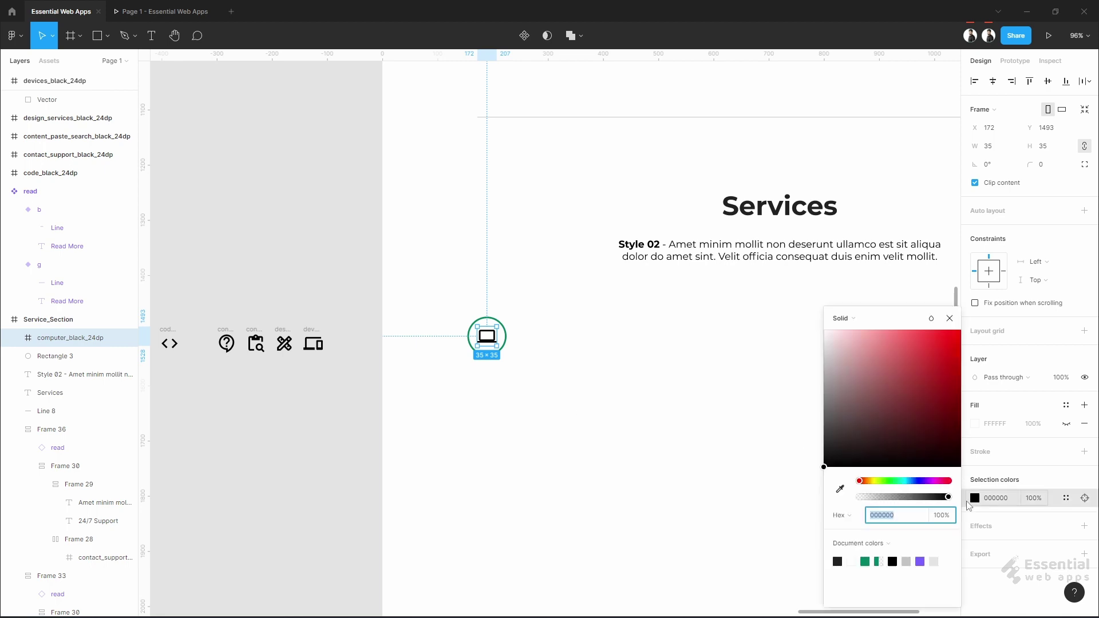
click(865, 561)
click(520, 368)
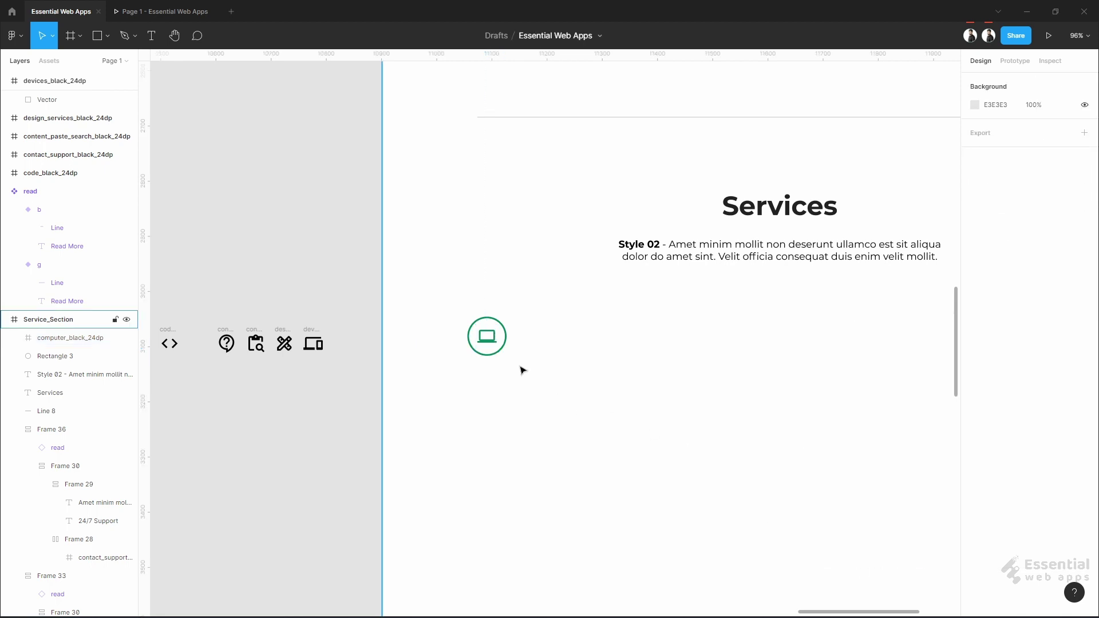
Wrap the circle and the laptop icon together in an auto layout frame
scroll(511, 371, up, 3)
scroll(492, 344, up, 3)
drag(372, 234, 558, 389)
right_click(464, 309)
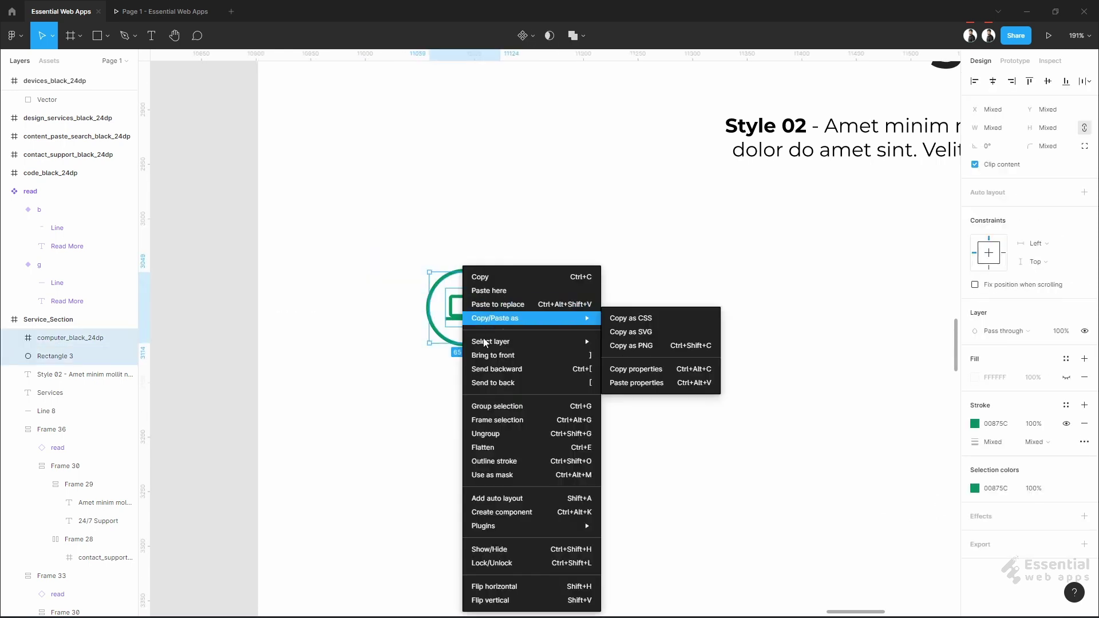
click(538, 500)
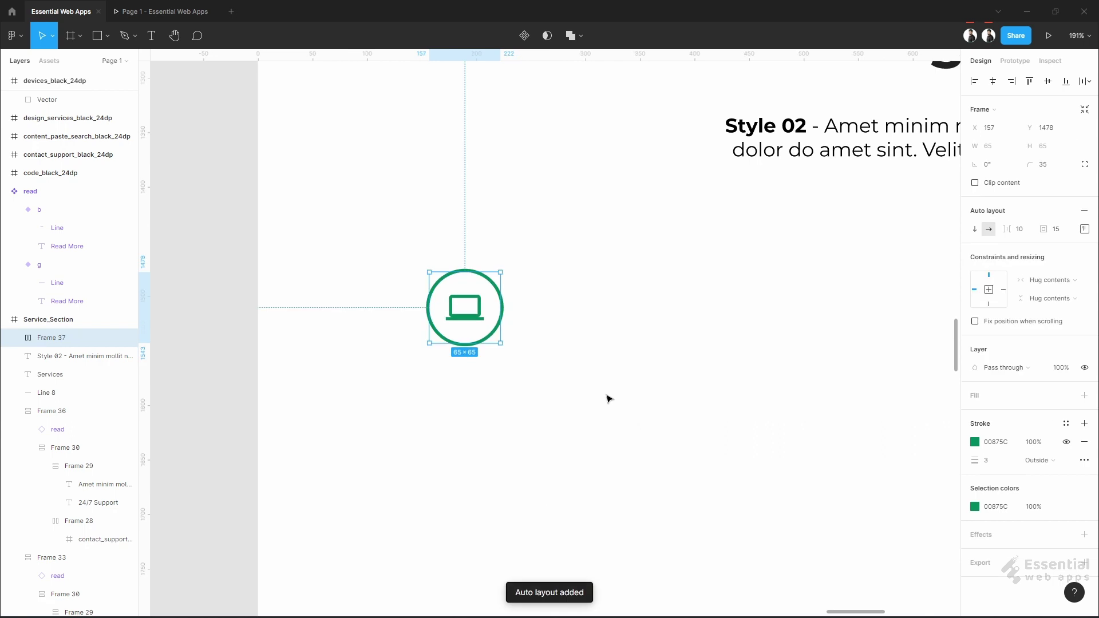
click(1084, 229)
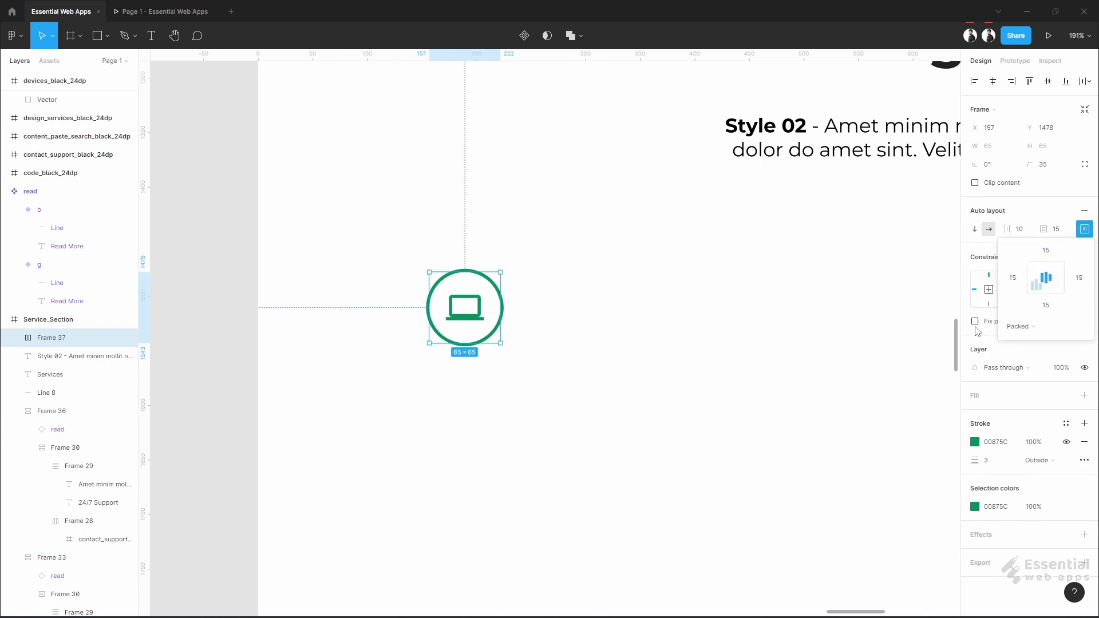
click(608, 377)
Add a "Web Design" text heading below the circular laptop icon
scroll(608, 378, down, 1)
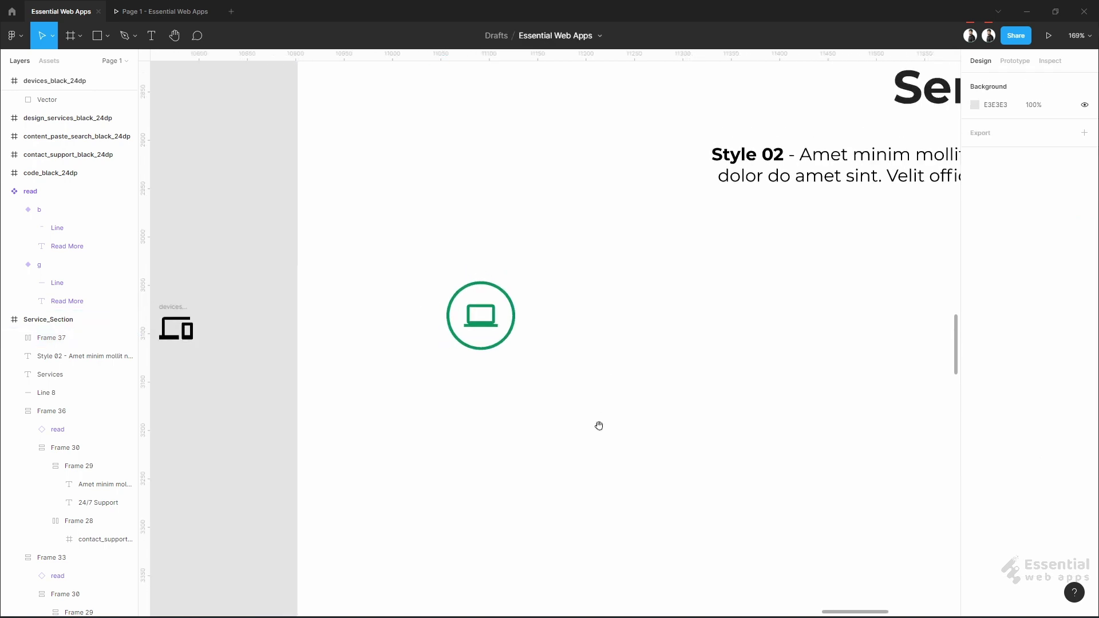
scroll(576, 419, down, 1)
scroll(576, 420, right, 1)
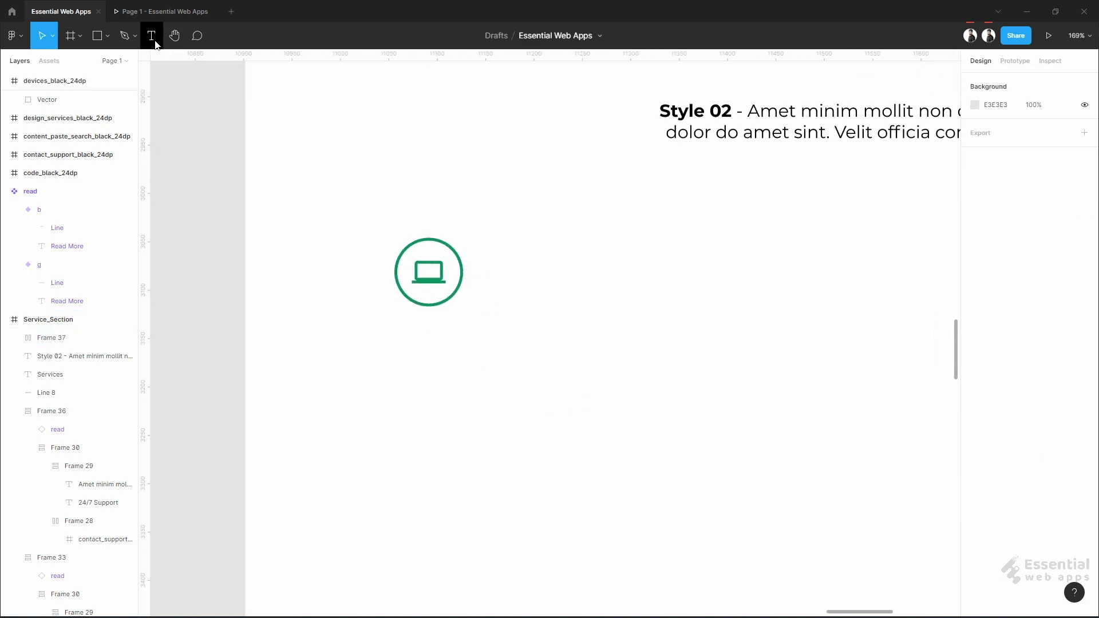
click(152, 36)
click(414, 337)
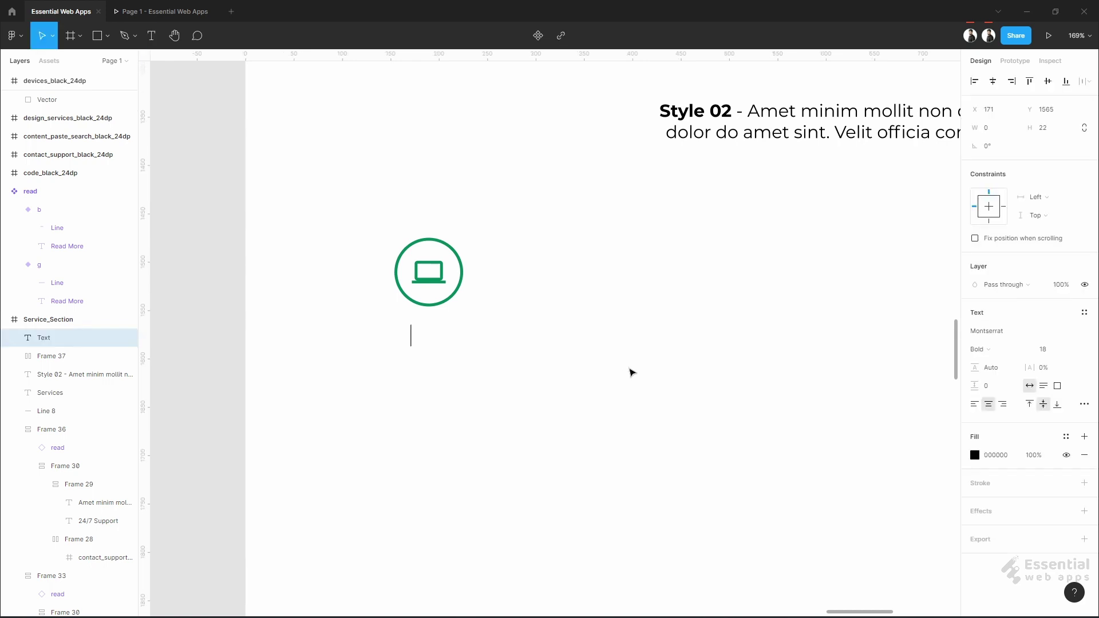
text(Web Design)
key(Escape)
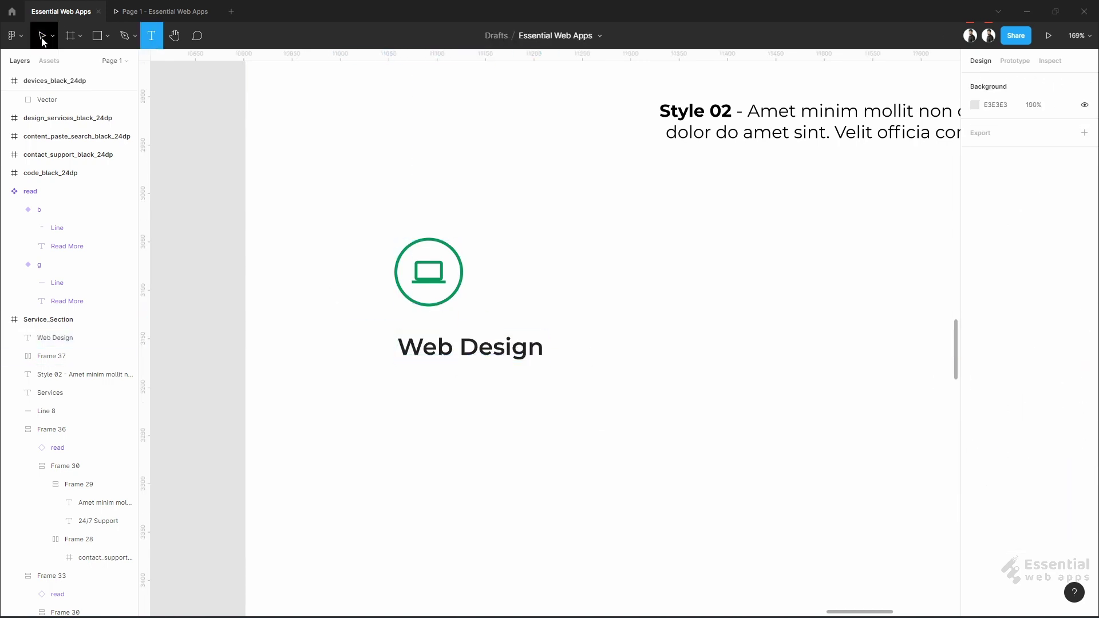
Paste the "Amet minim mollit" description below the Web Design heading and set its width to 300
key(ctrl+v)
click(1002, 128)
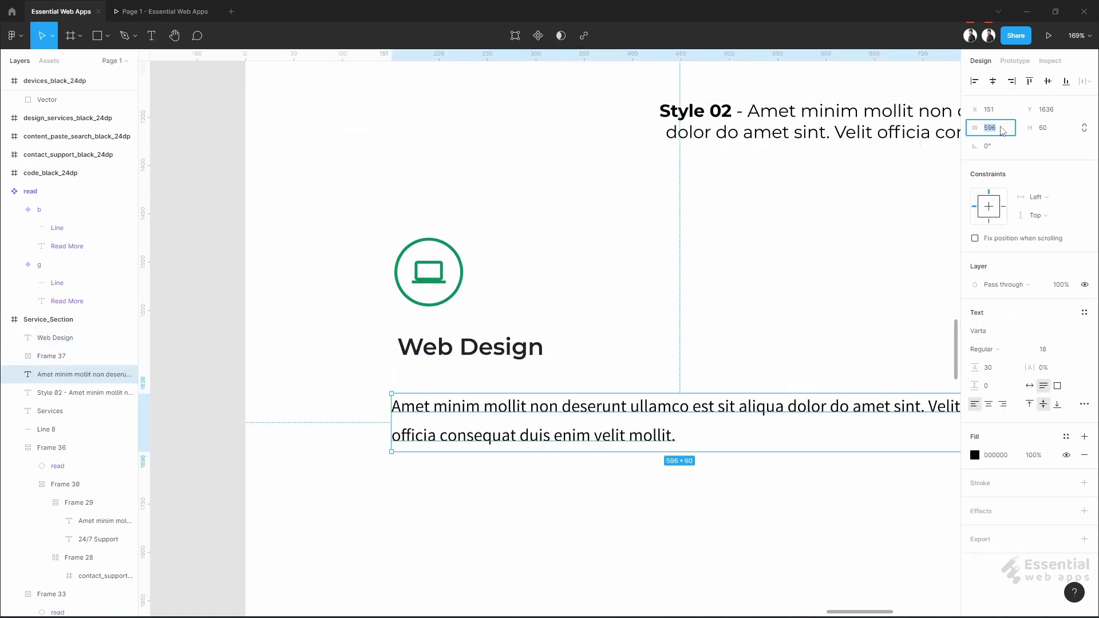
text(300)
key(Return)
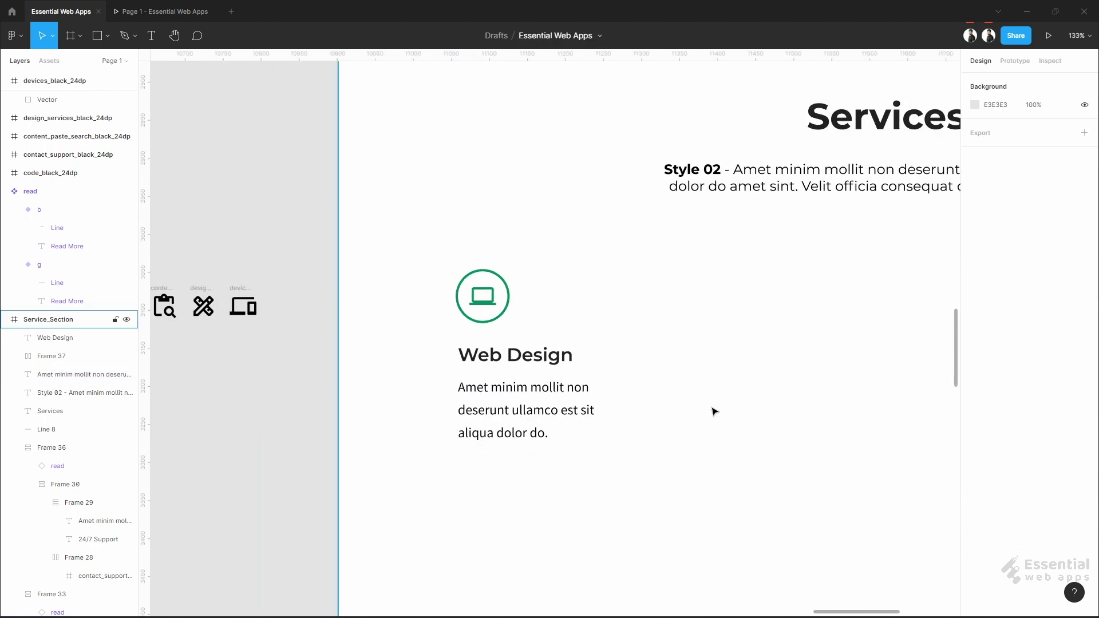
Draw a rectangle about 263 × 84 on the grey canvas below the black icons and fill it with white FFFFFF
scroll(713, 411, down, 2)
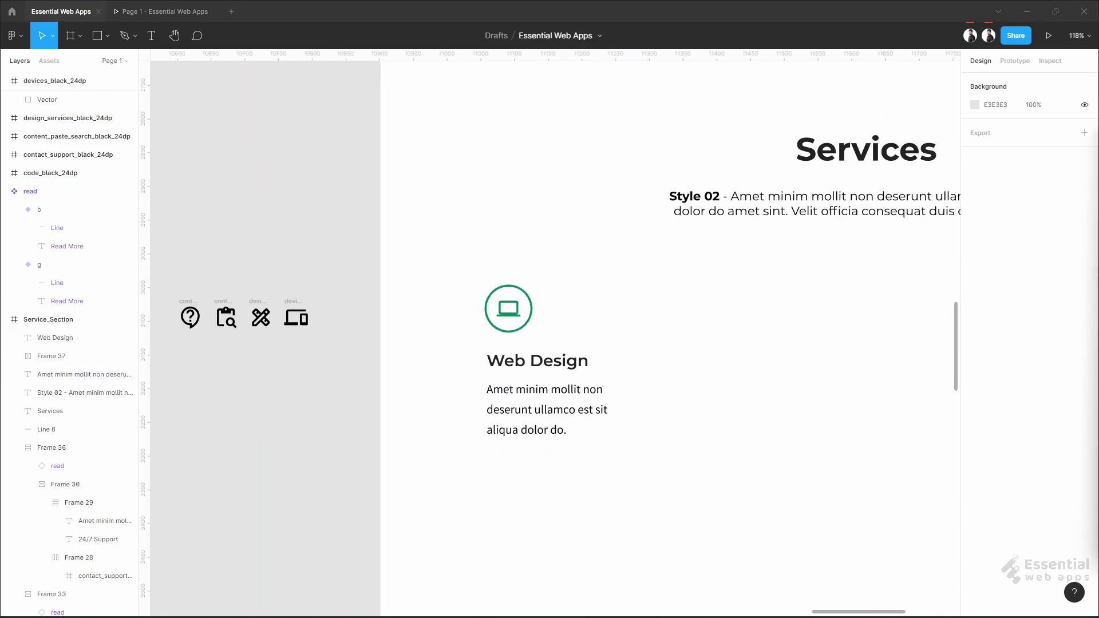
scroll(402, 410, left, 4)
scroll(403, 409, down, 2)
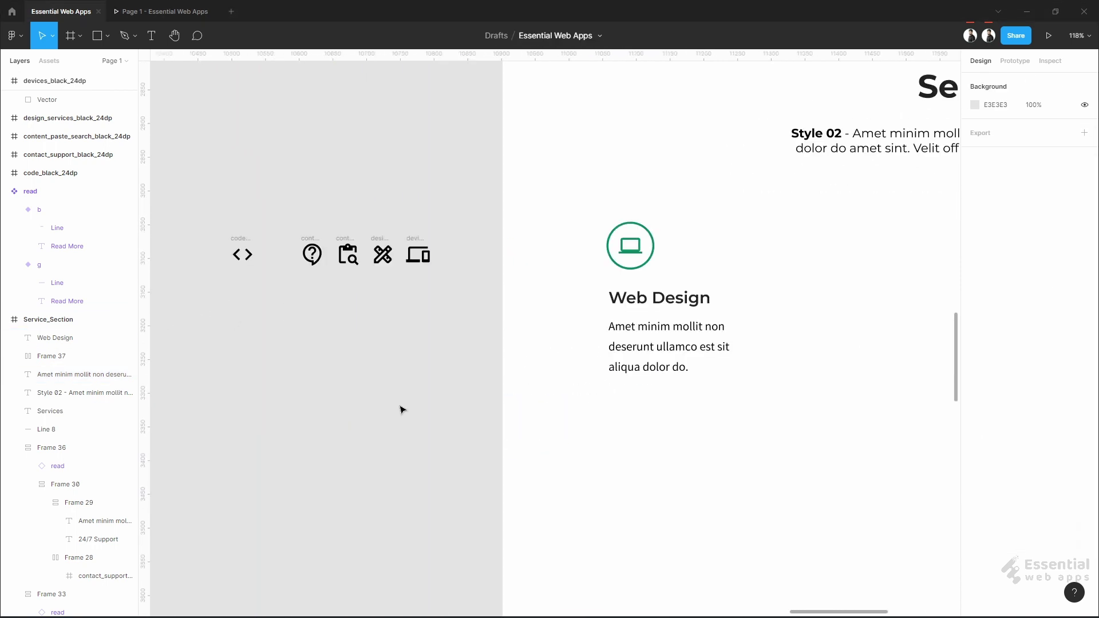
click(99, 42)
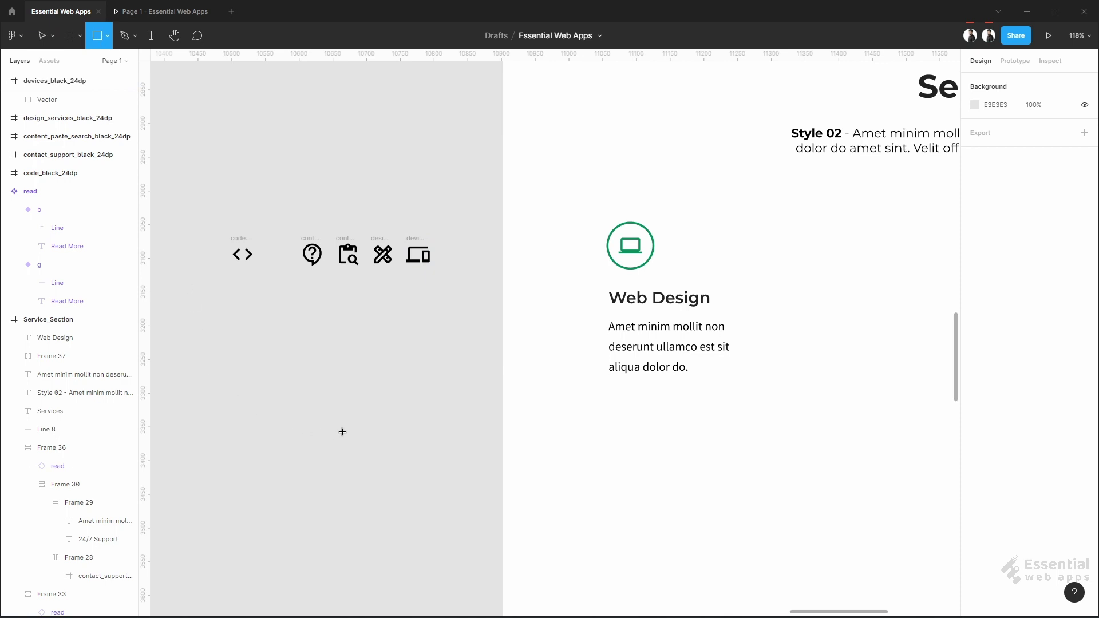
mouse_move(213, 376)
mouse_down()
mouse_move(397, 421)
mouse_move(390, 433)
mouse_up()
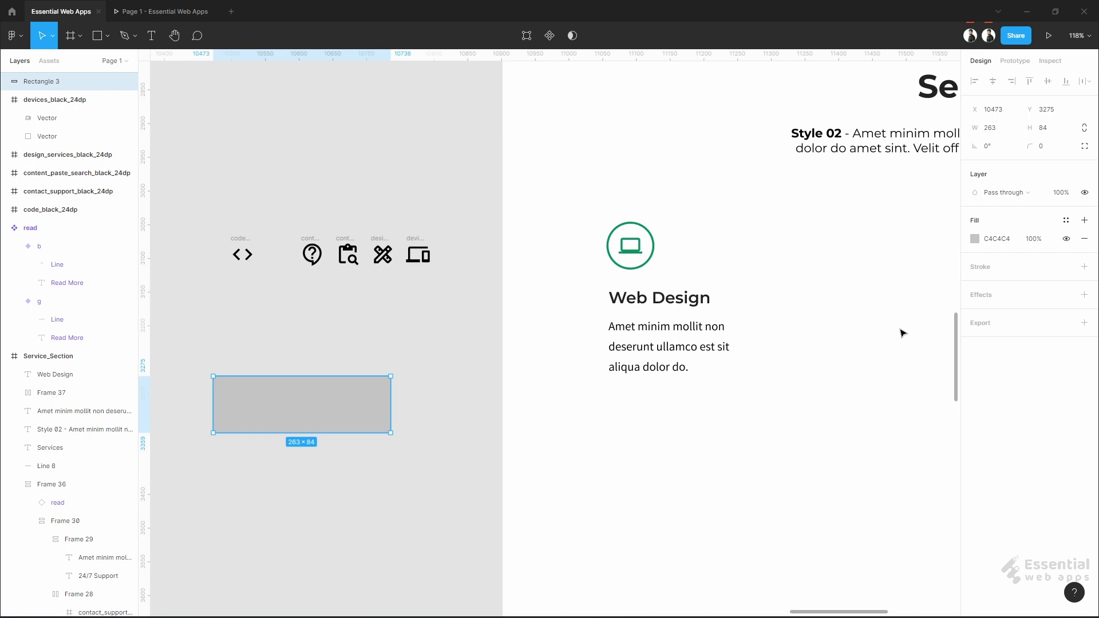
click(973, 240)
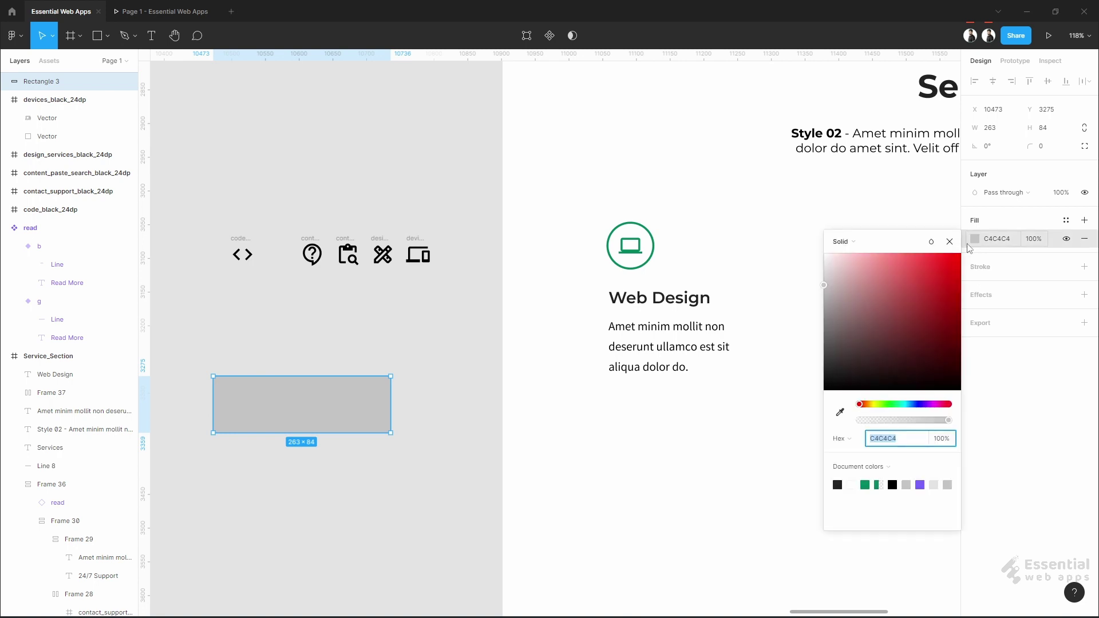
text(ffffff)
key(Return)
Add a green 00875C stroke to the white rectangle and set its thickness to 4
click(995, 266)
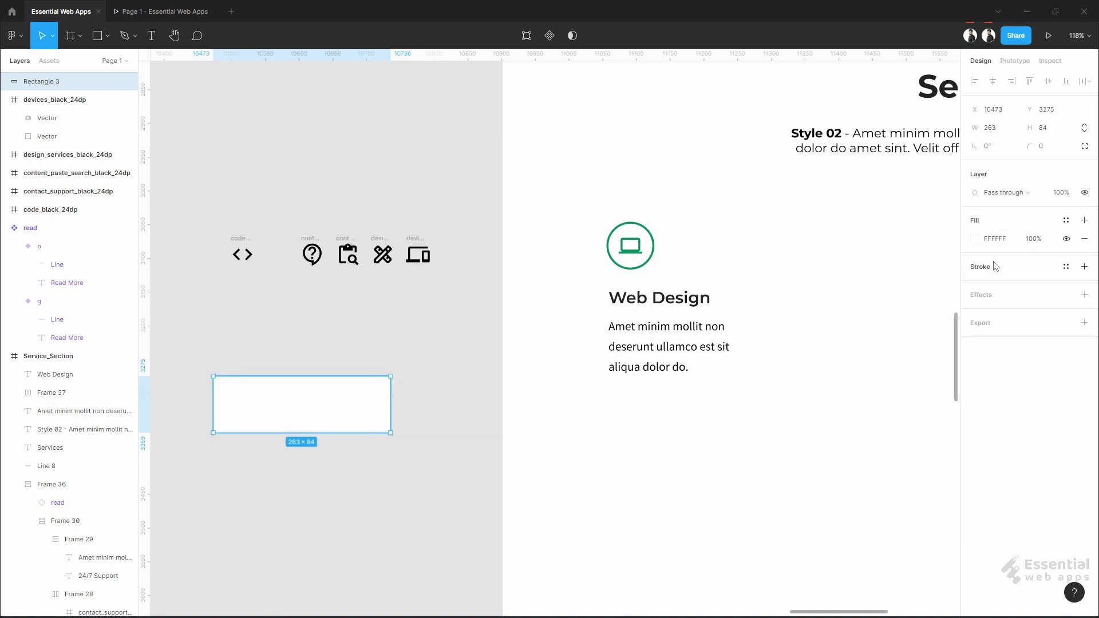
click(994, 274)
click(974, 285)
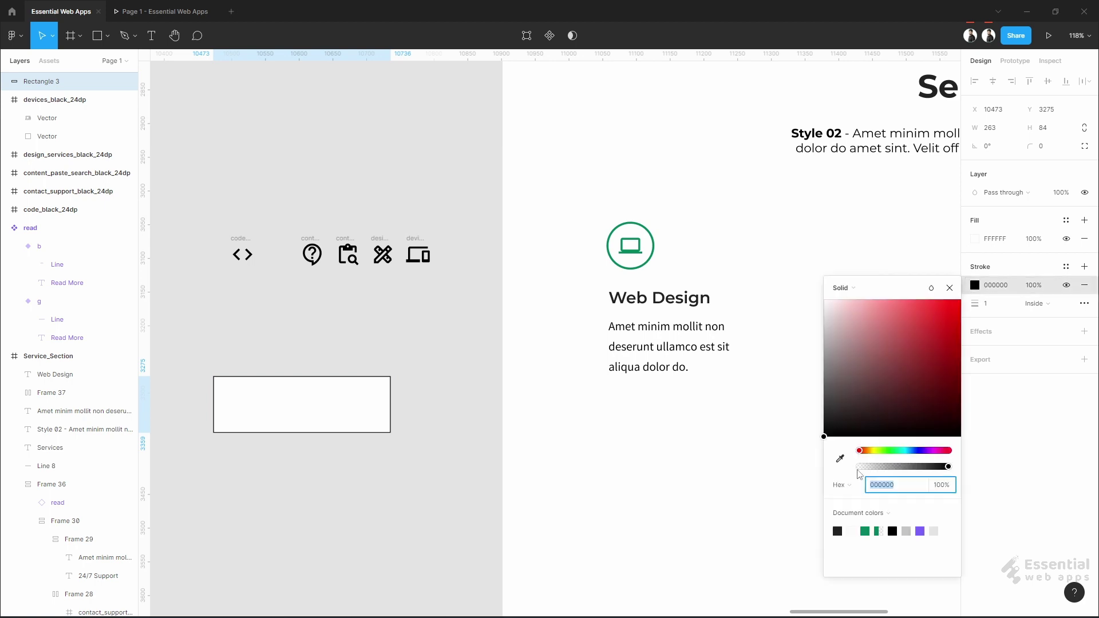
click(864, 529)
click(994, 305)
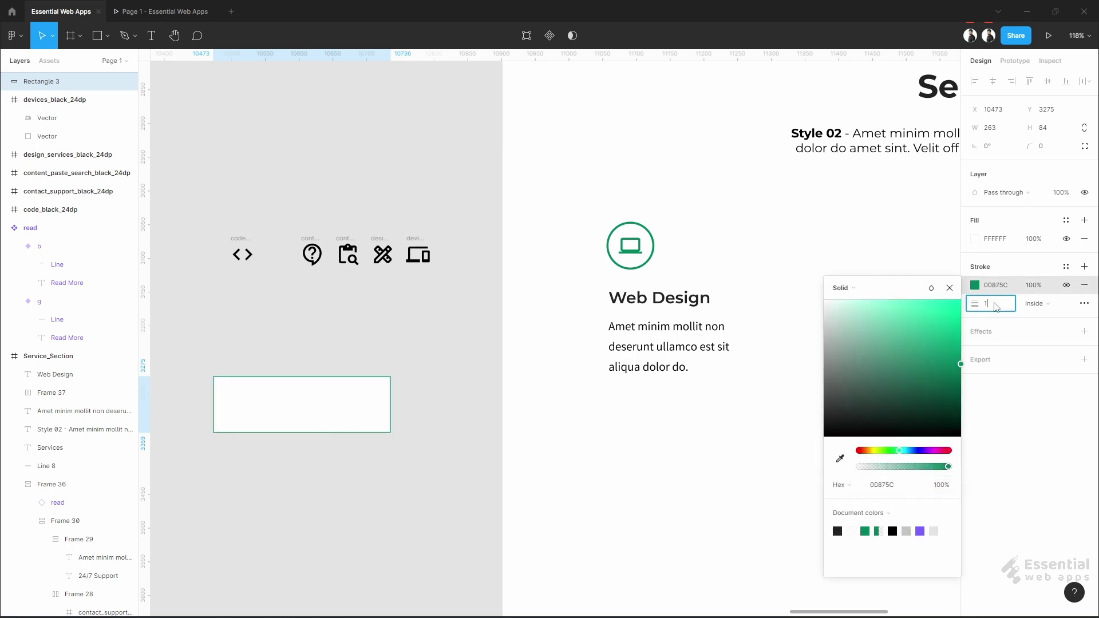
text(3)
key(Return)
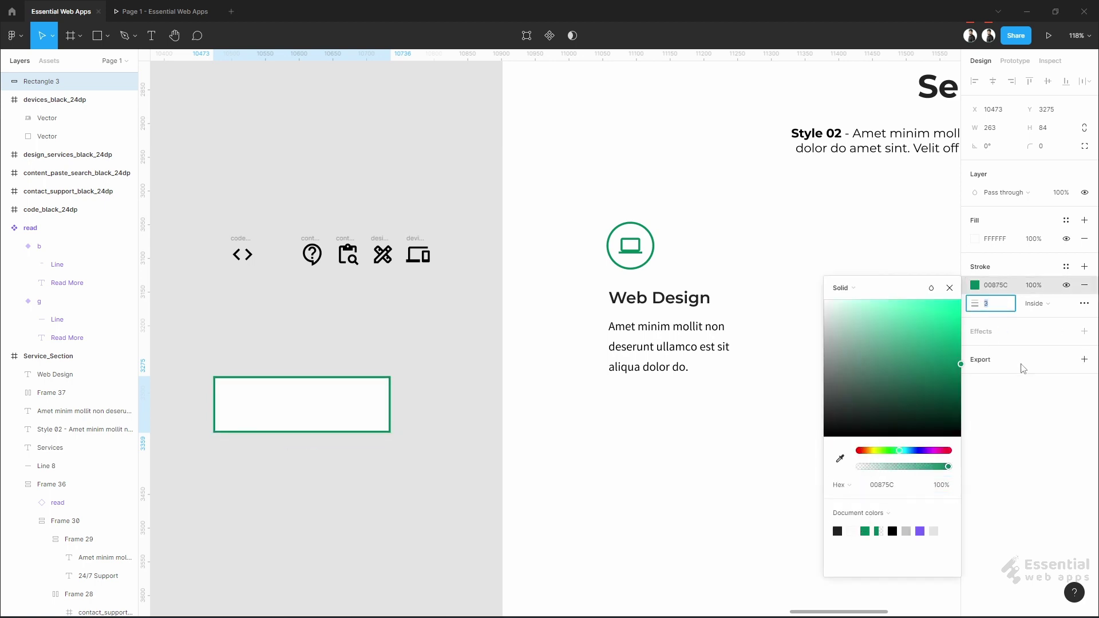
text(4)
key(Return)
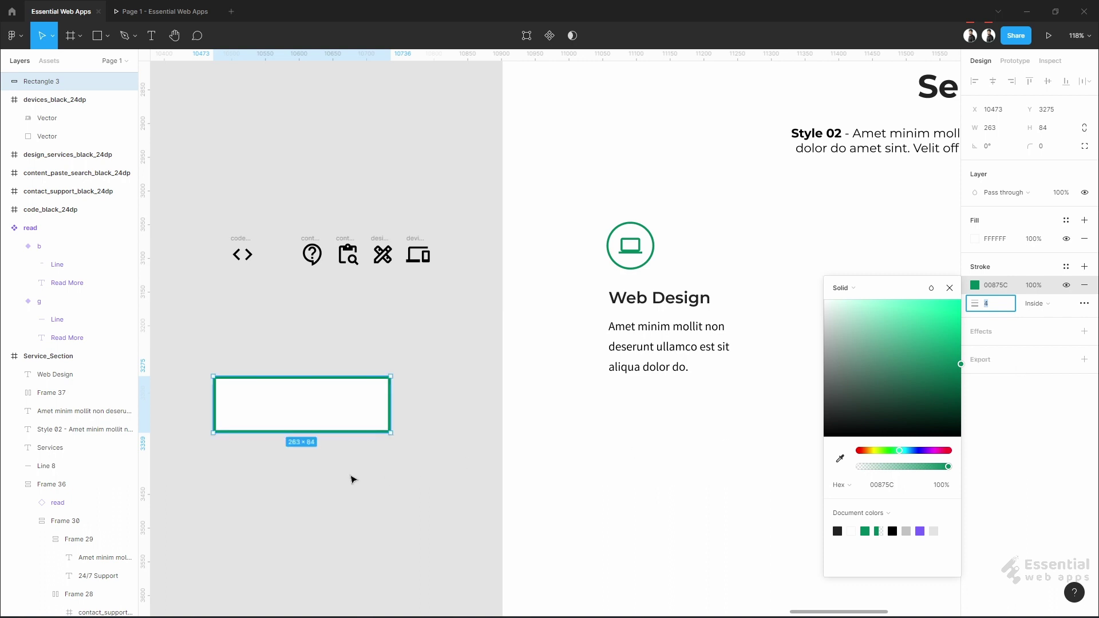
click(351, 478)
Add a "Read More" text label over the green-outlined rectangle and set it to auto width
click(152, 37)
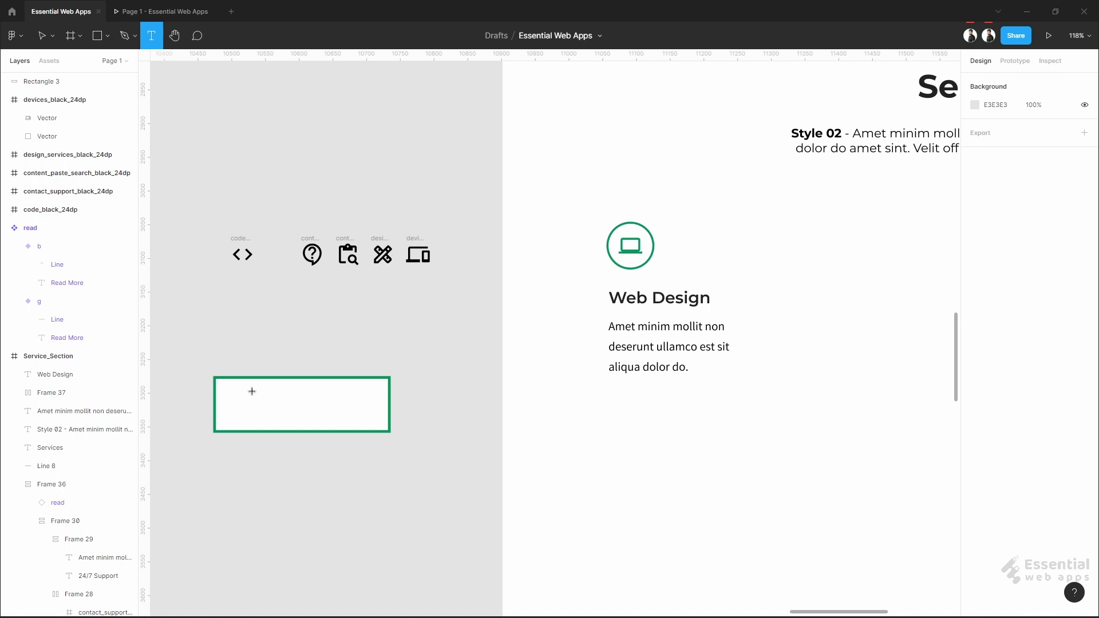
drag(252, 412, 381, 431)
text(Read)
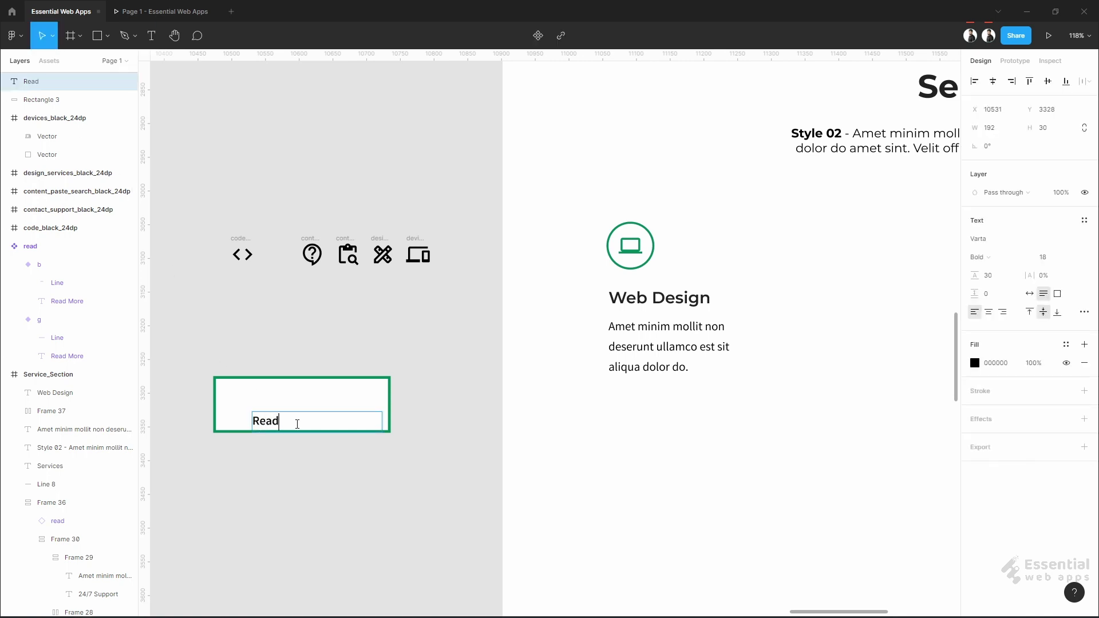
text( More)
key(Escape)
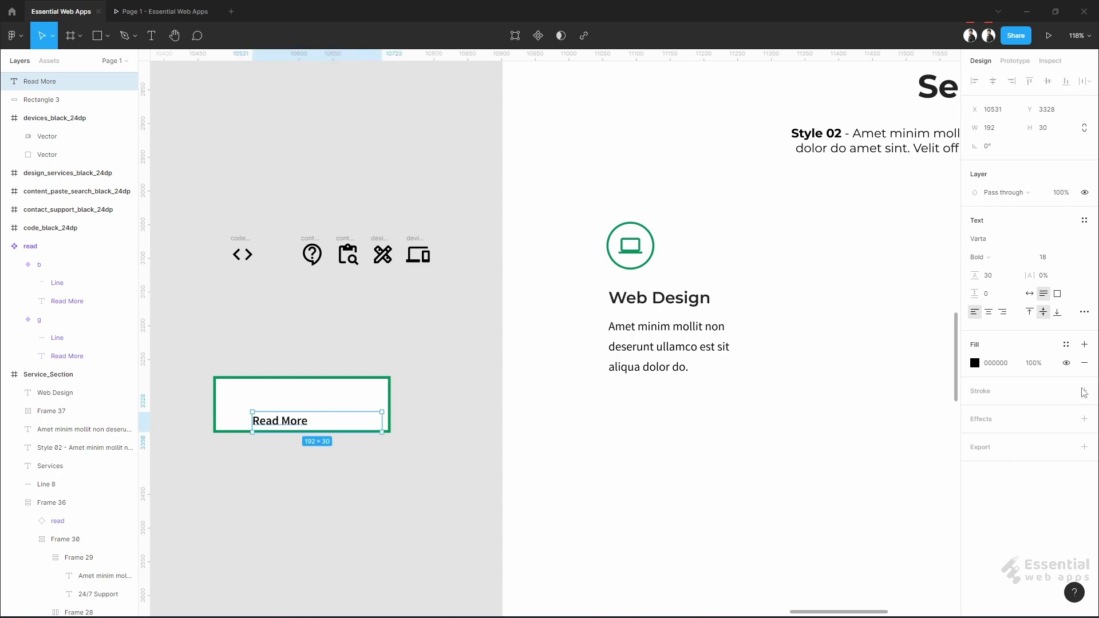
click(1029, 294)
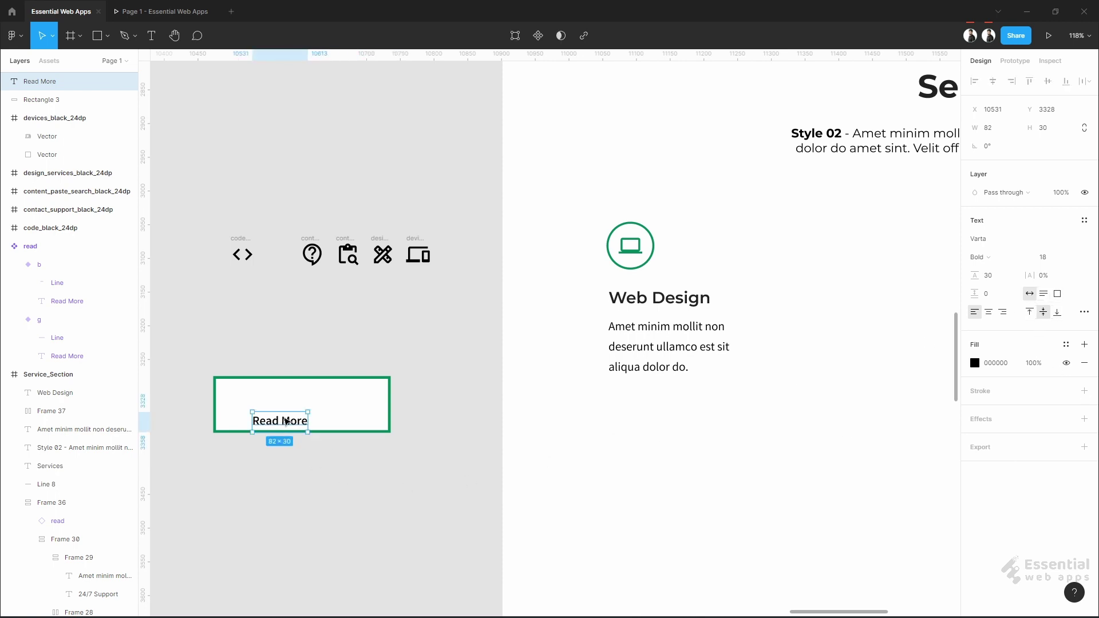
Center the Read More label within the rectangle and set its line height to Auto
drag(281, 426, 304, 408)
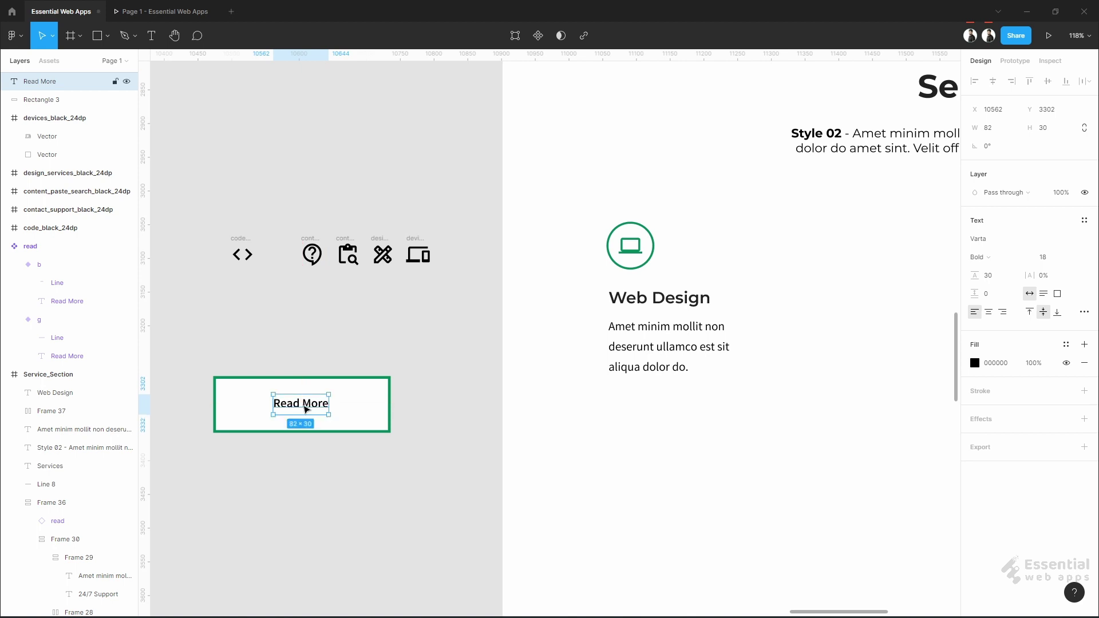
click(995, 281)
text(auto)
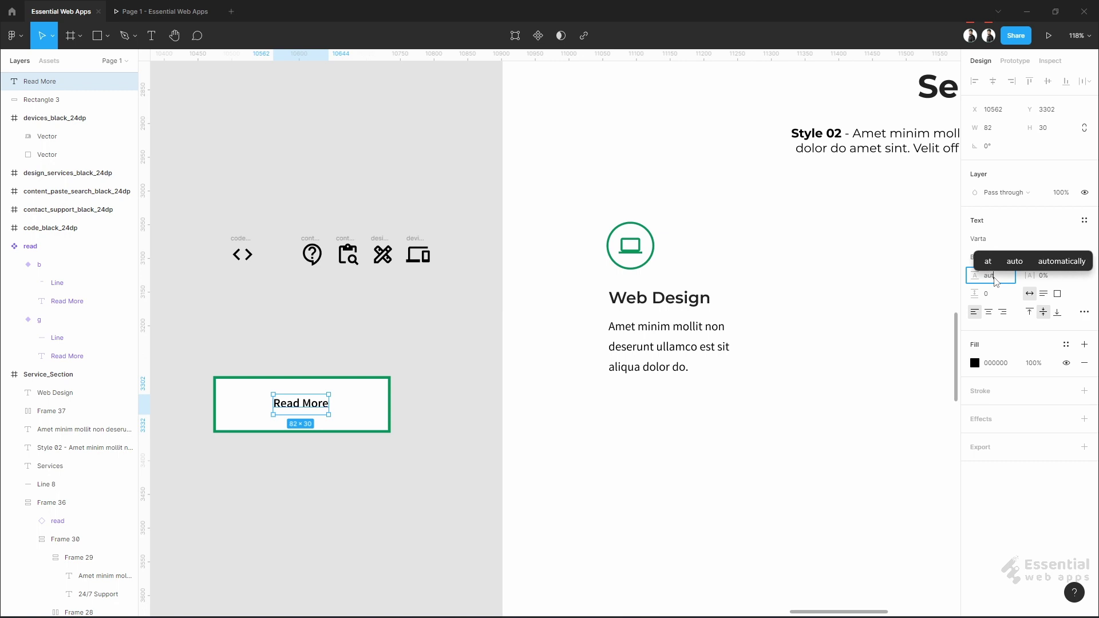
key(Return)
click(346, 466)
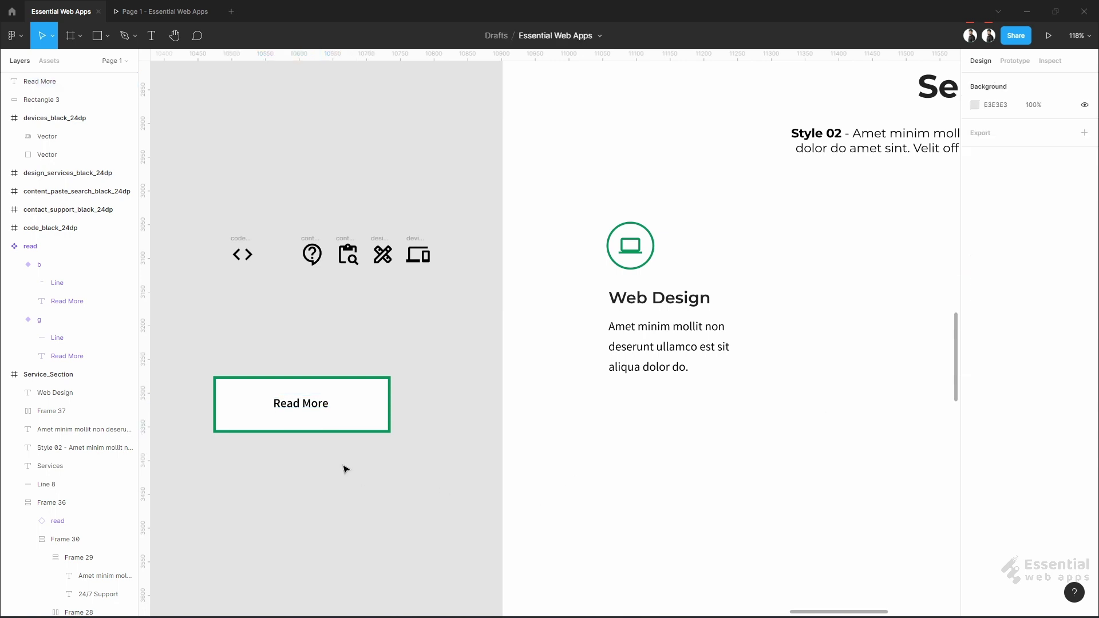
click(315, 406)
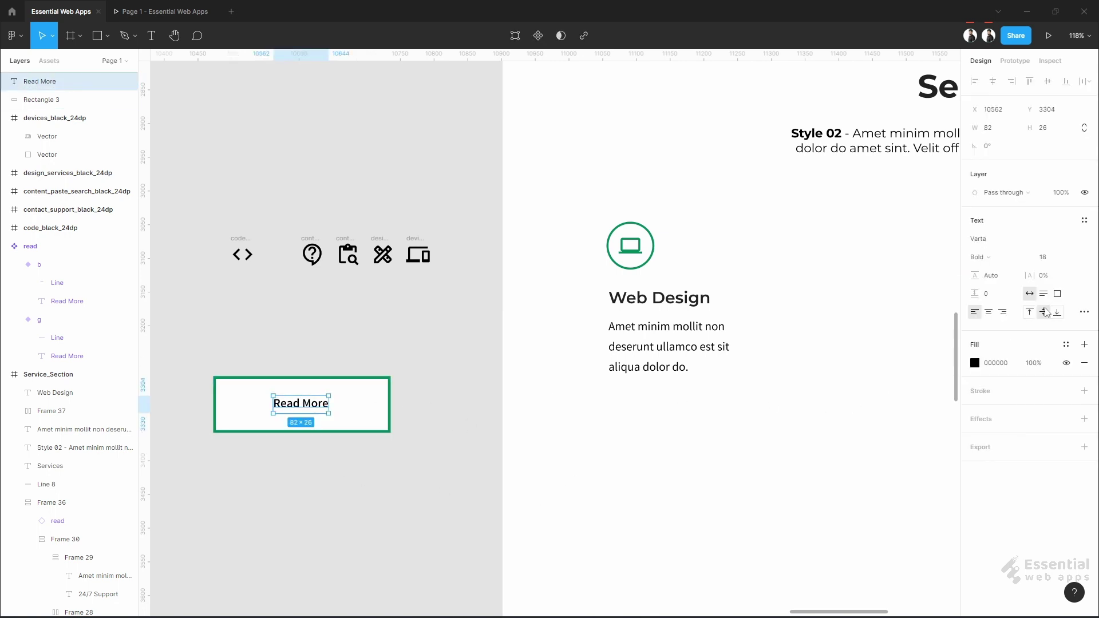
click(289, 463)
Wrap the Read More label and its rectangle in an auto layout frame with centered content alignment
drag(185, 355, 410, 434)
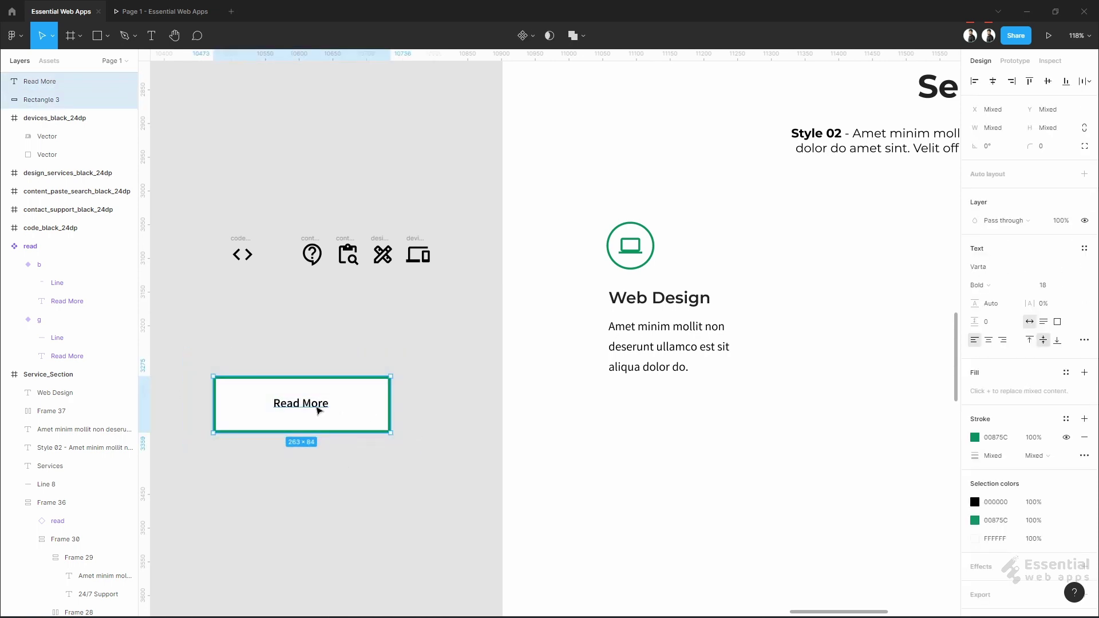
right_click(318, 408)
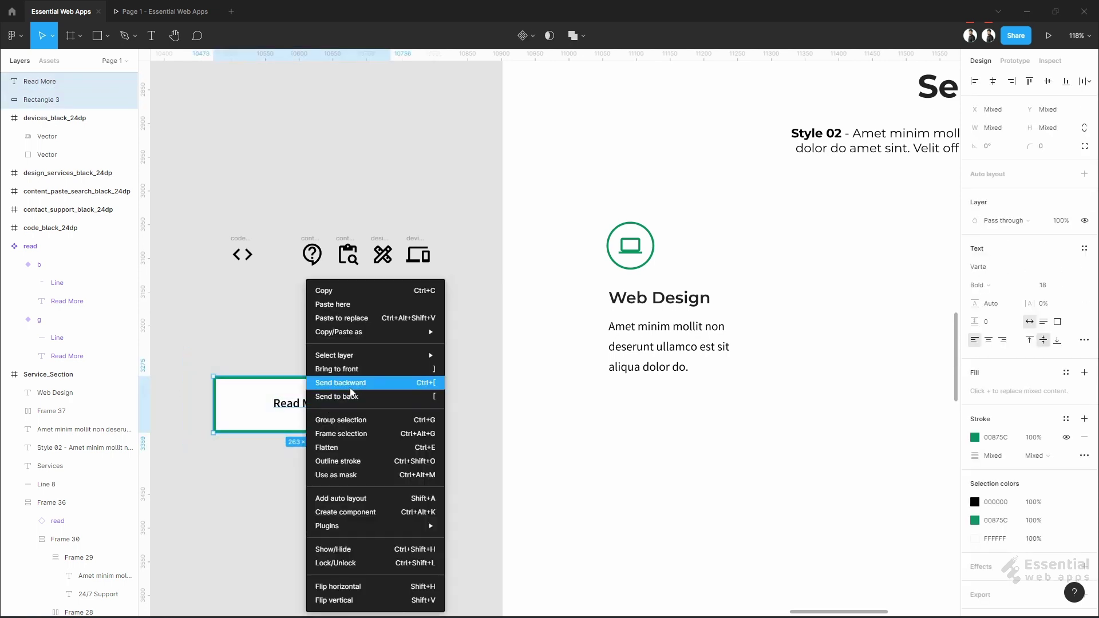
click(394, 499)
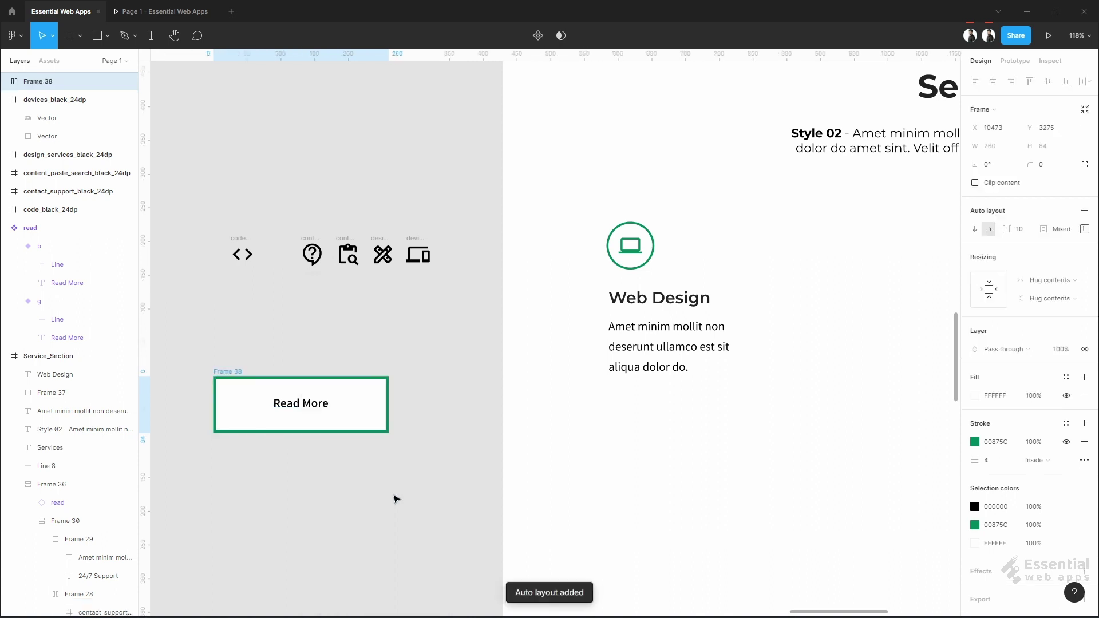
click(1083, 229)
click(1045, 278)
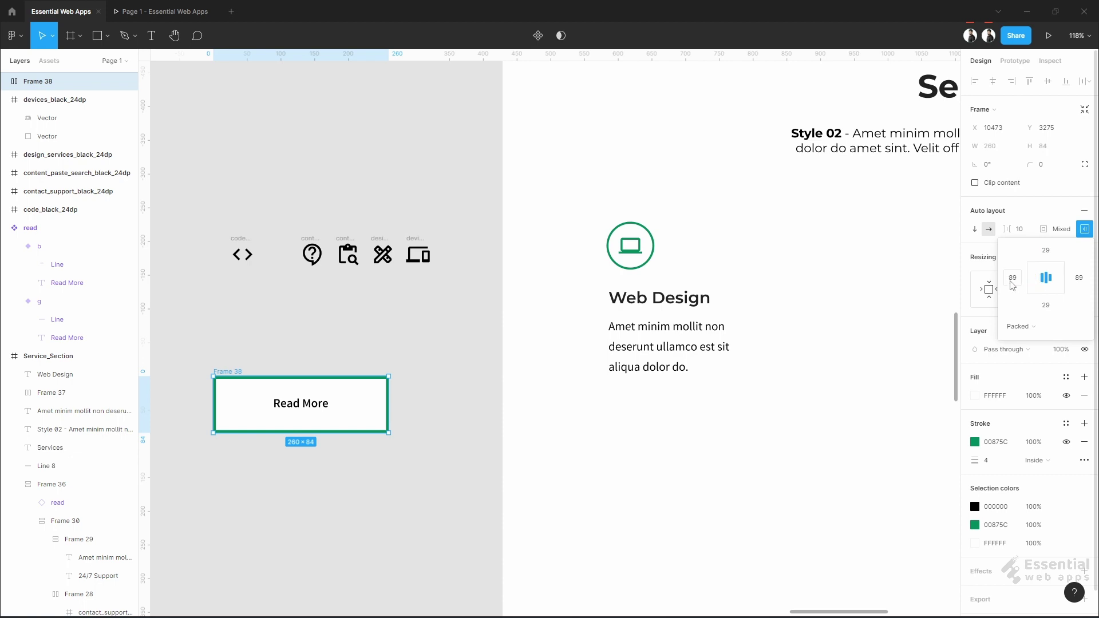
Set the Read More button frame's padding to 30 on the left and right and 10 on the top and bottom
click(1013, 279)
click(1079, 279)
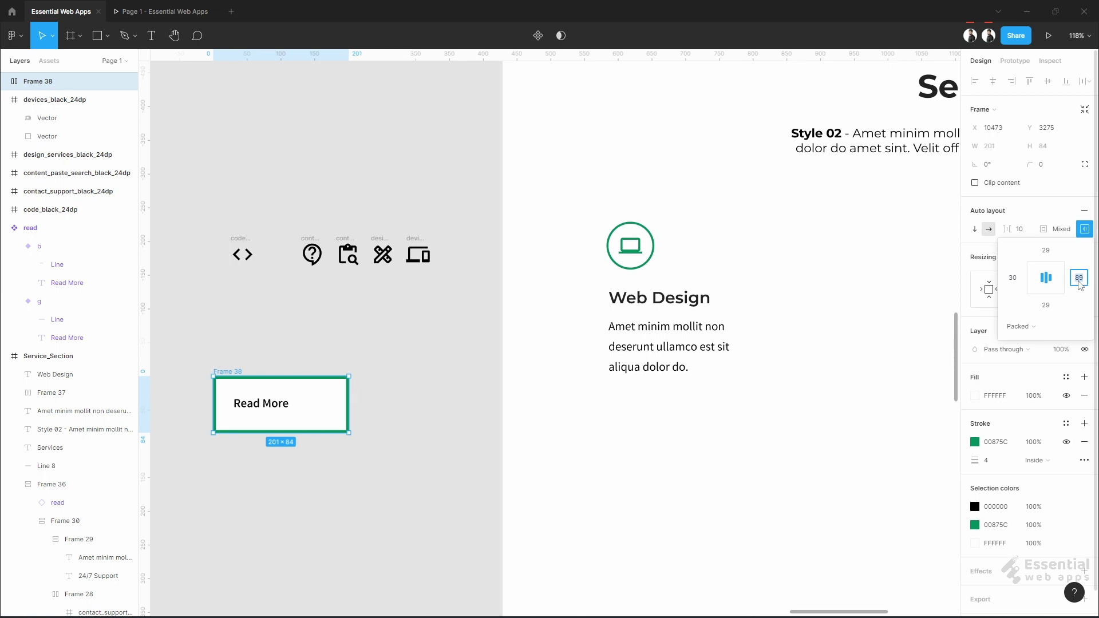
click(1045, 250)
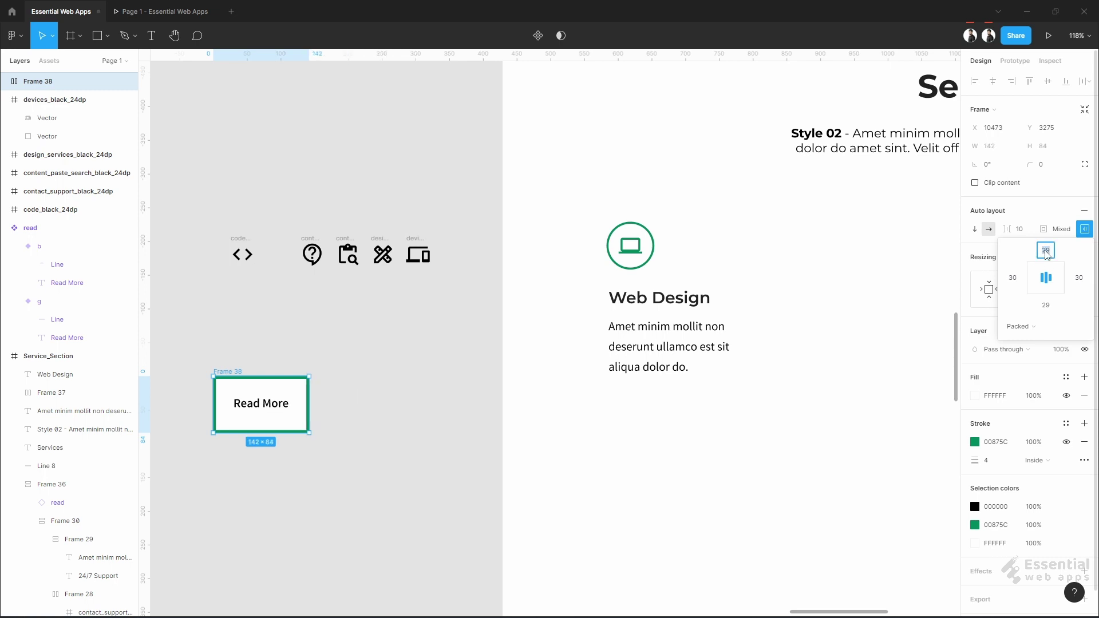
text(10)
click(1045, 306)
text(10)
key(Return)
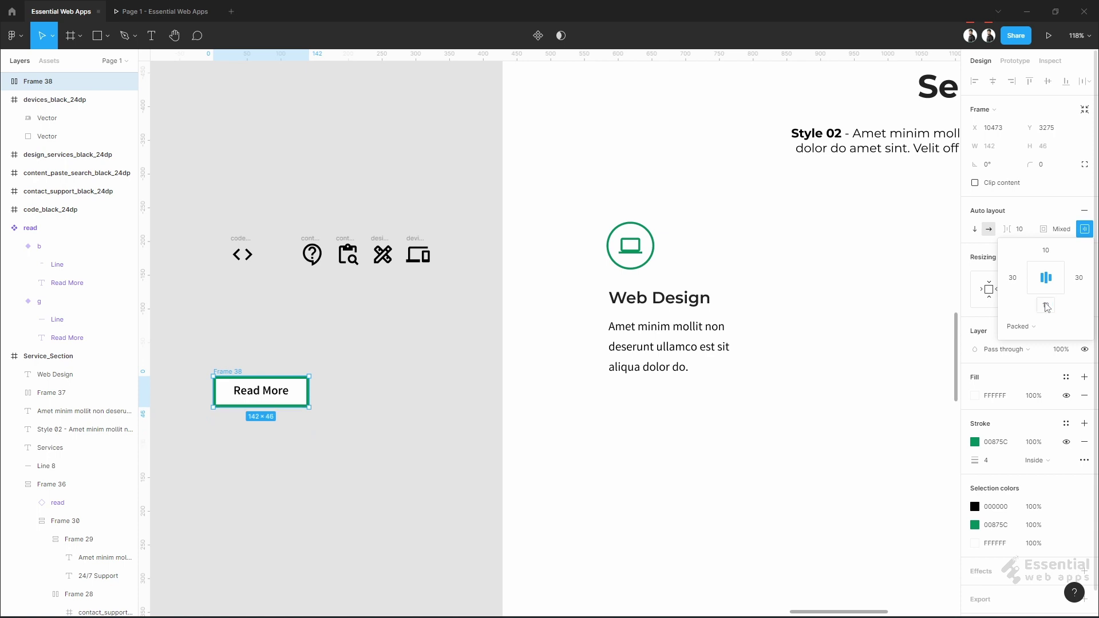
click(287, 433)
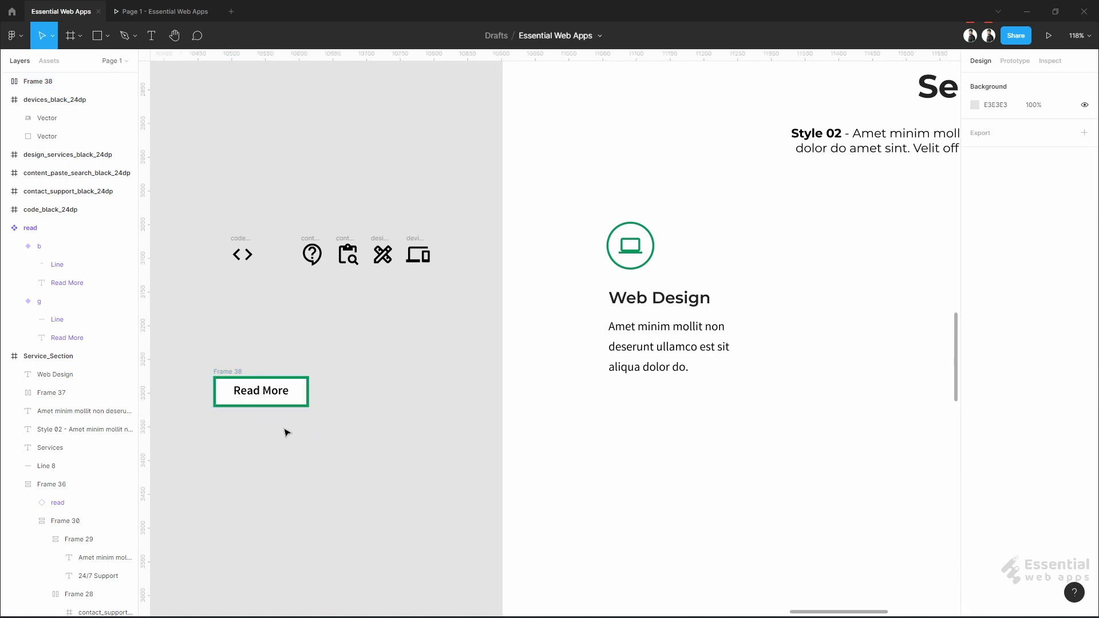
Reduce the Read More button frame's stroke thickness to 2 and set its corner radius to 5
click(278, 396)
click(239, 371)
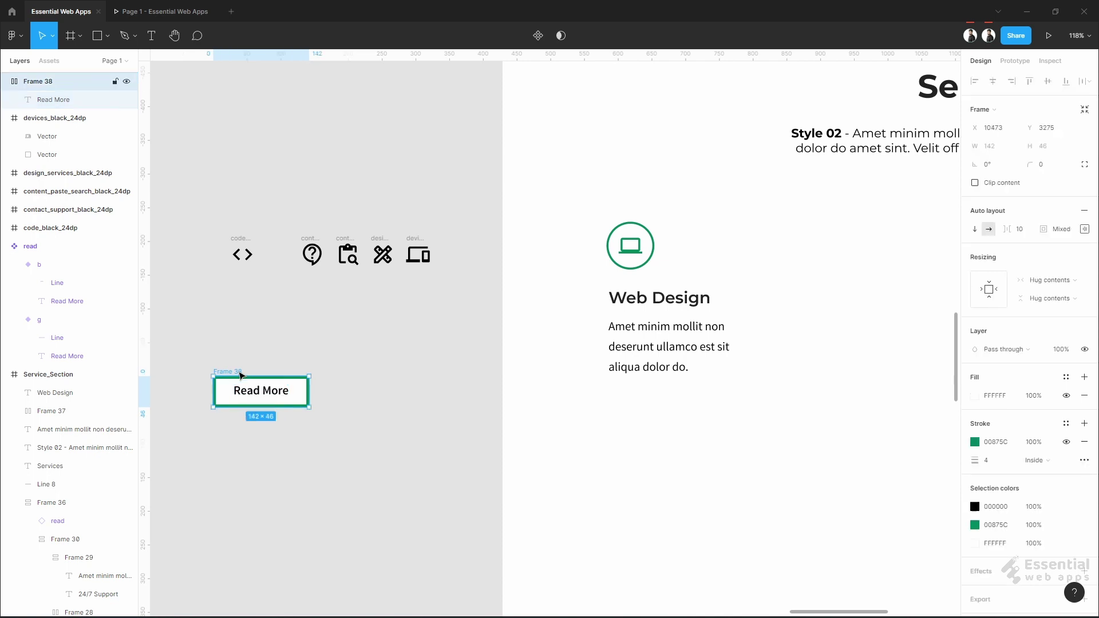
click(990, 460)
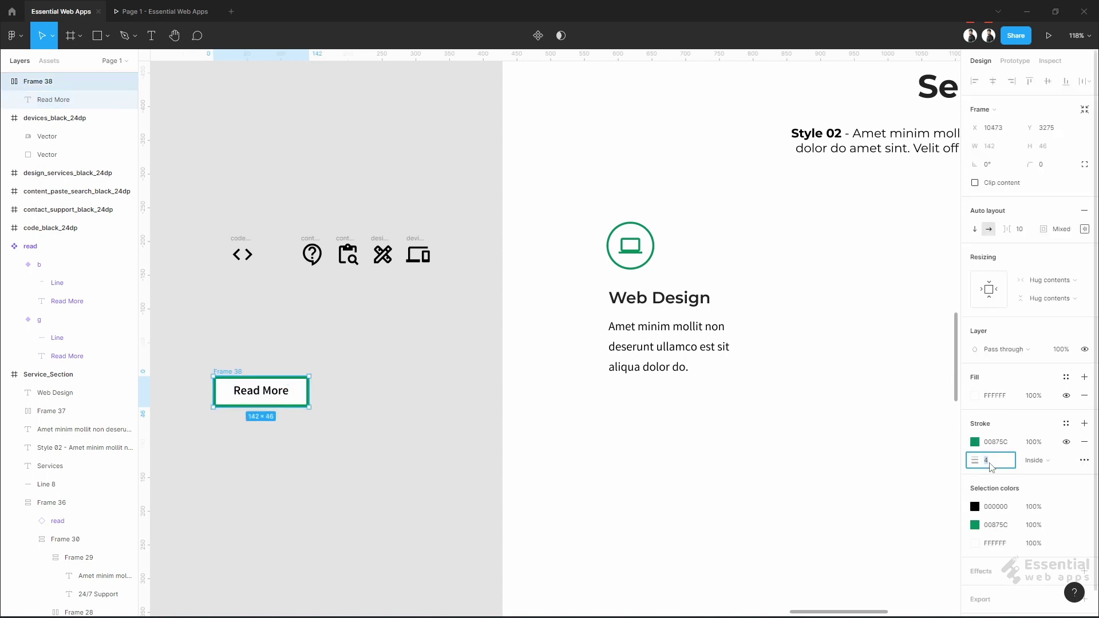
text(2)
key(Return)
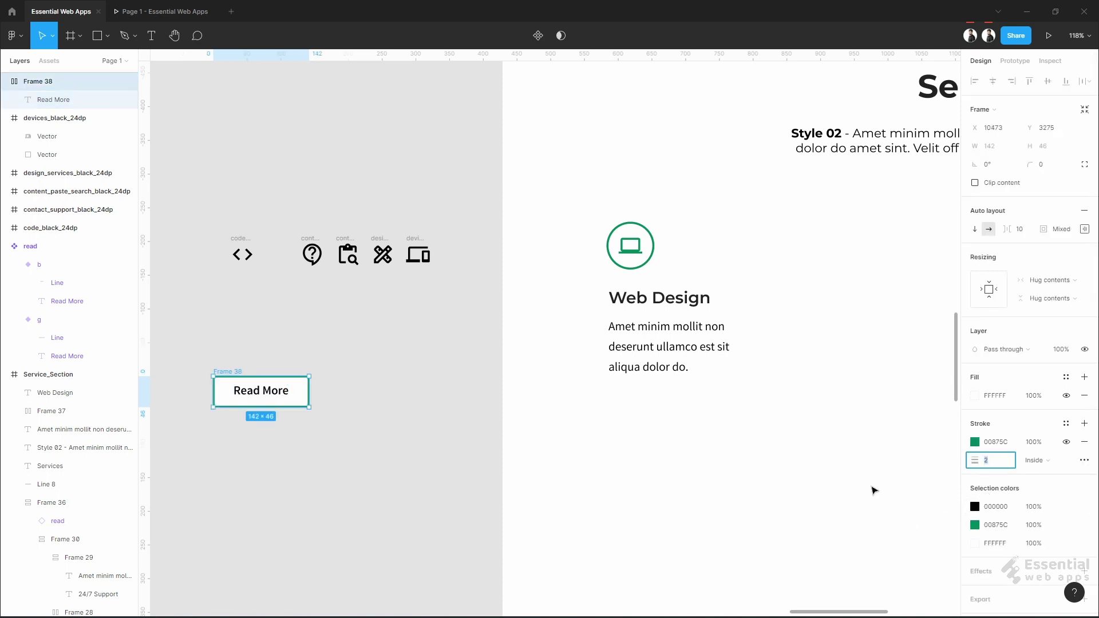
click(1056, 172)
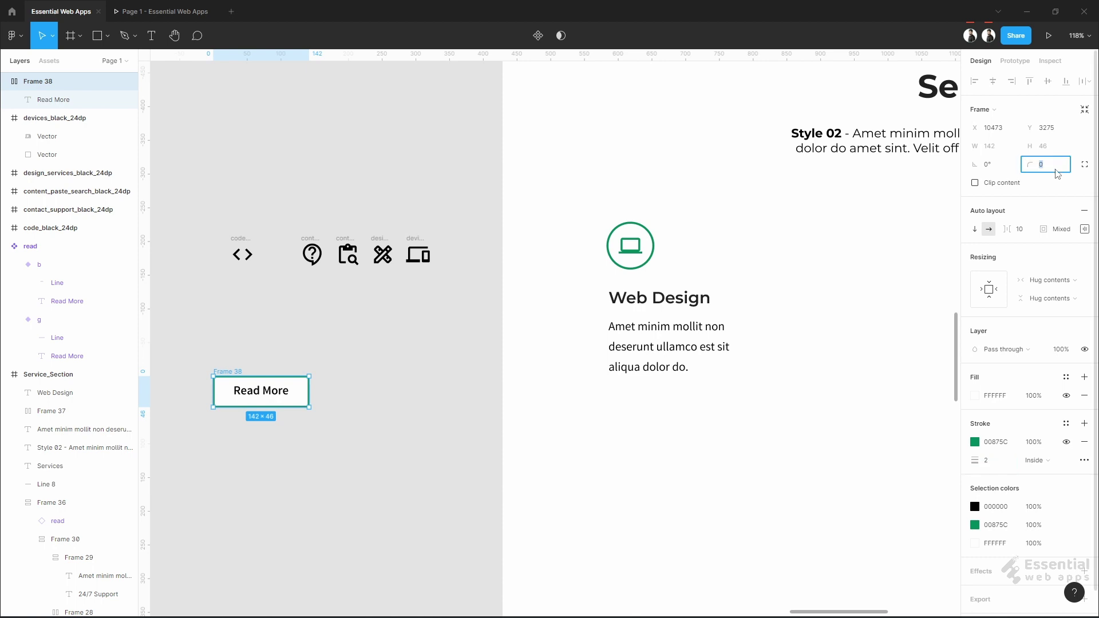
click(401, 439)
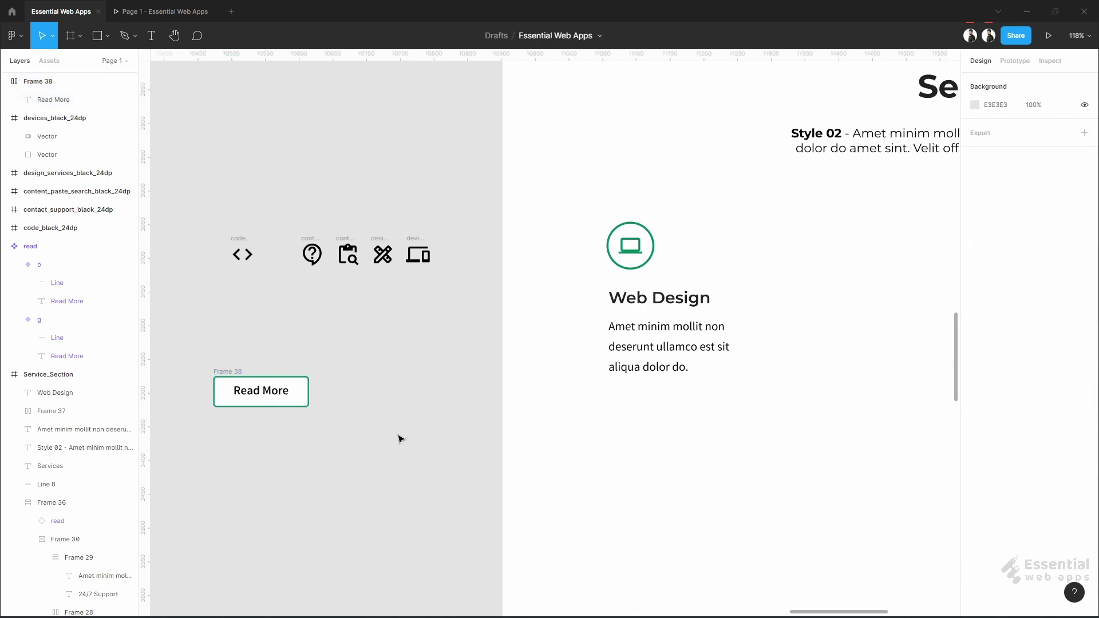
Move the Read More button frame farther away from the services artboard, to X 10301 and Y 3284
scroll(245, 429, up, 2)
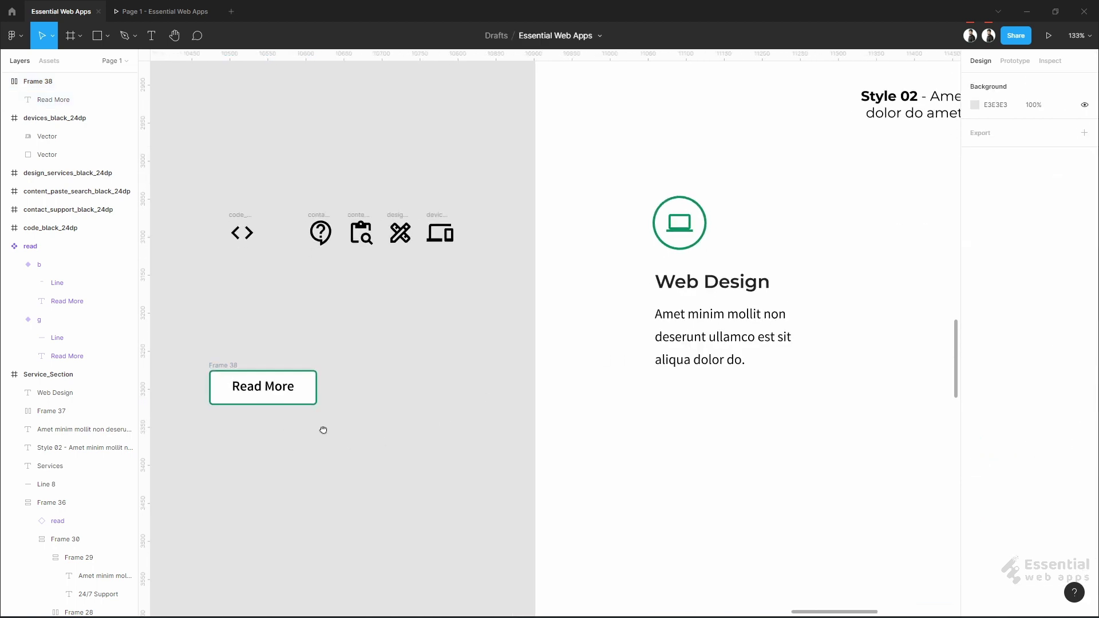
drag(321, 430, 448, 431)
drag(428, 372, 303, 381)
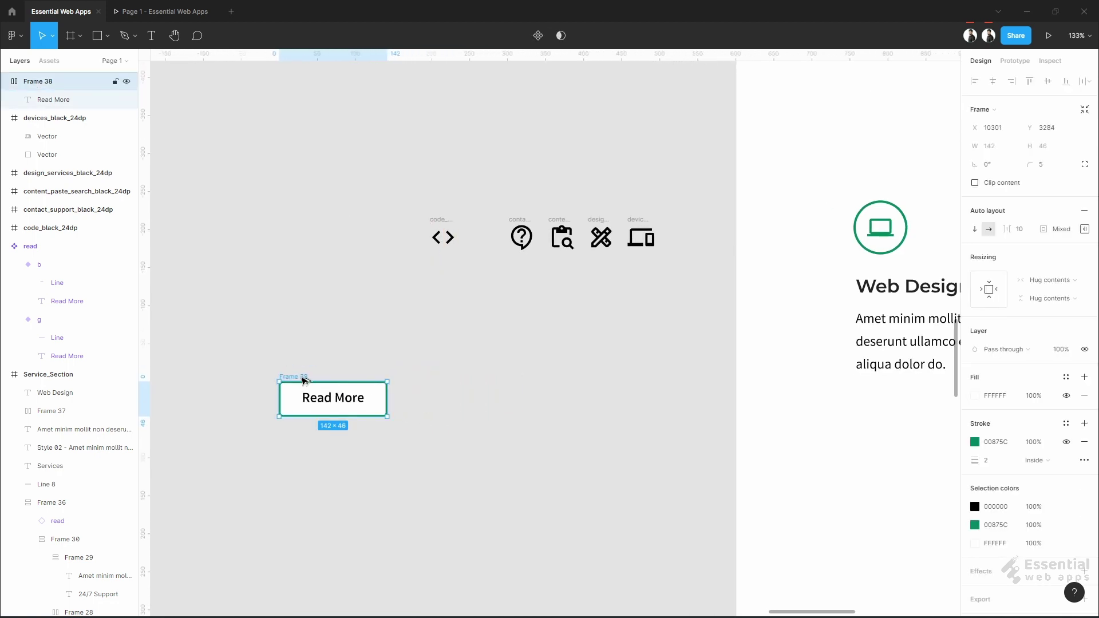
Set the fill color of the button's Read More label to 222222
double_click(334, 398)
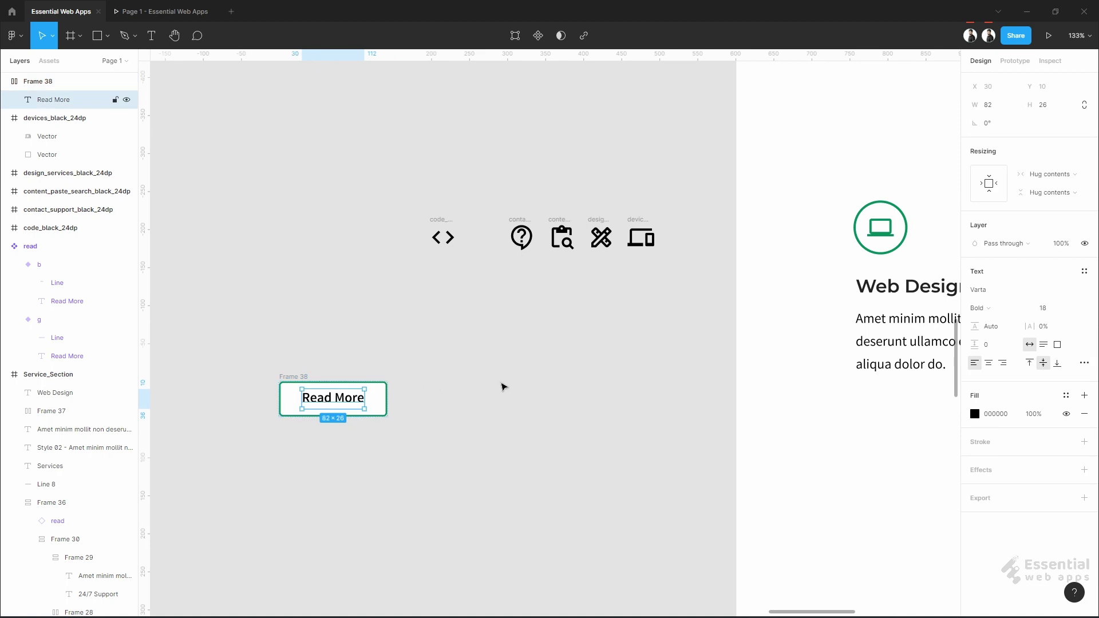
click(989, 417)
text(222)
key(Return)
click(436, 524)
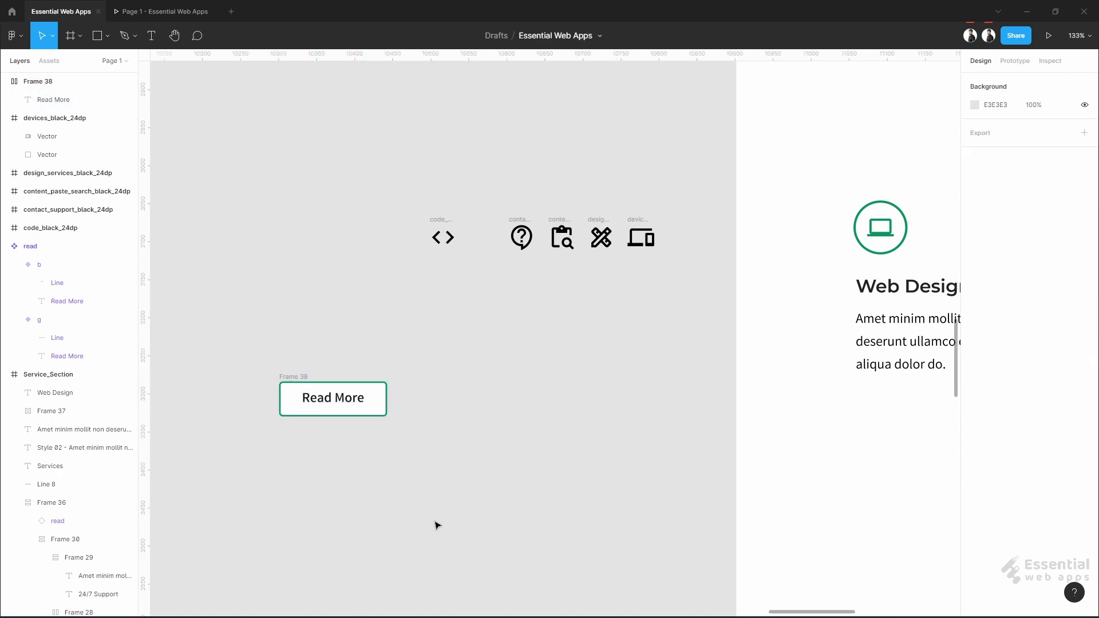
Duplicate the Read More button beside the original and give the copy a 00875C fill, no stroke and a white FFFFFF label
click(297, 377)
alt+drag(298, 378, 444, 381)
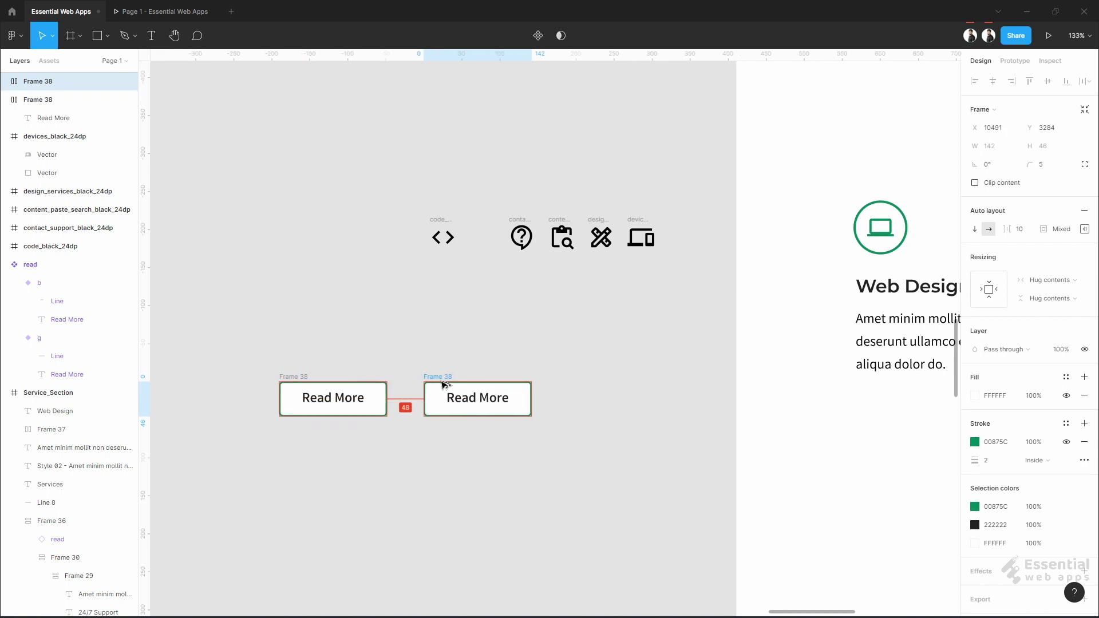
double_click(479, 404)
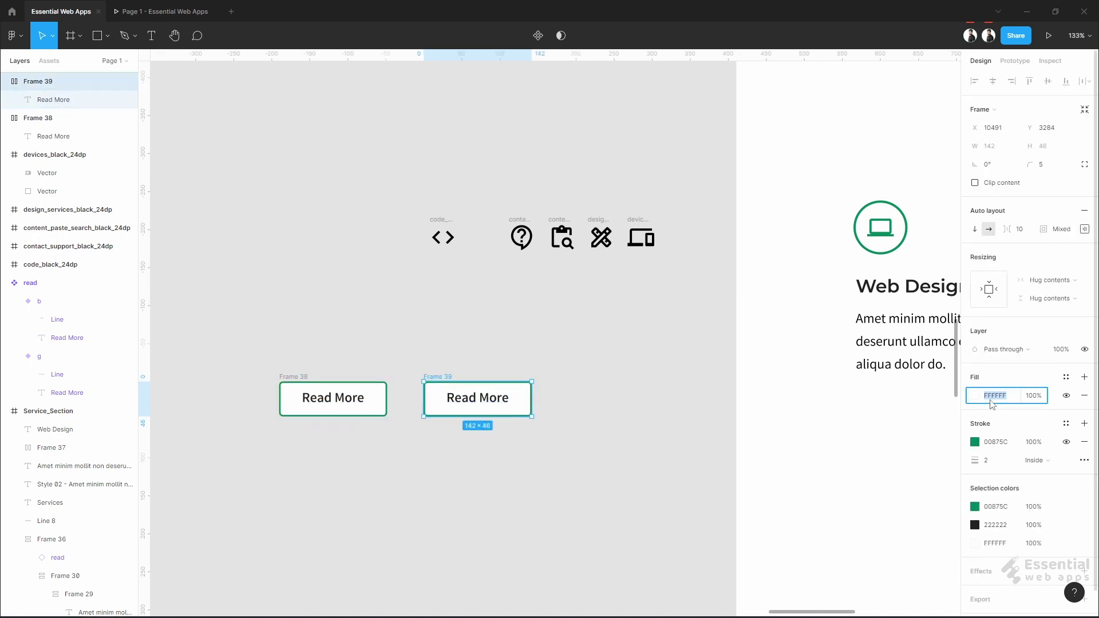
click(975, 396)
click(865, 561)
click(1084, 442)
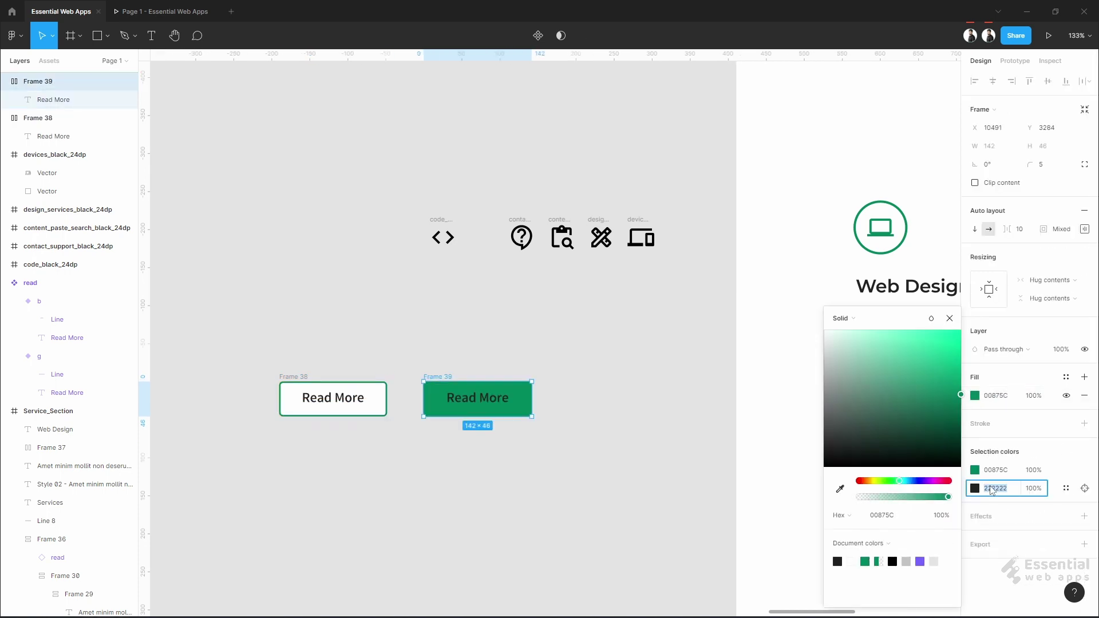
click(532, 467)
Turn the white outlined button and the green button into separate components
scroll(372, 418, up, 5)
click(220, 347)
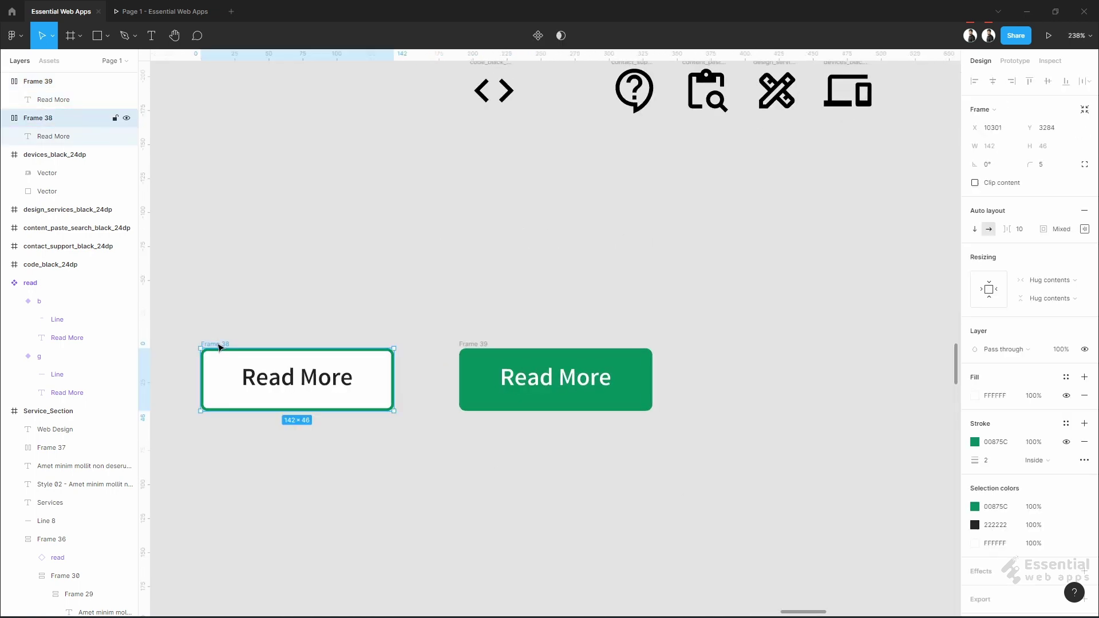
right_click(220, 347)
click(330, 512)
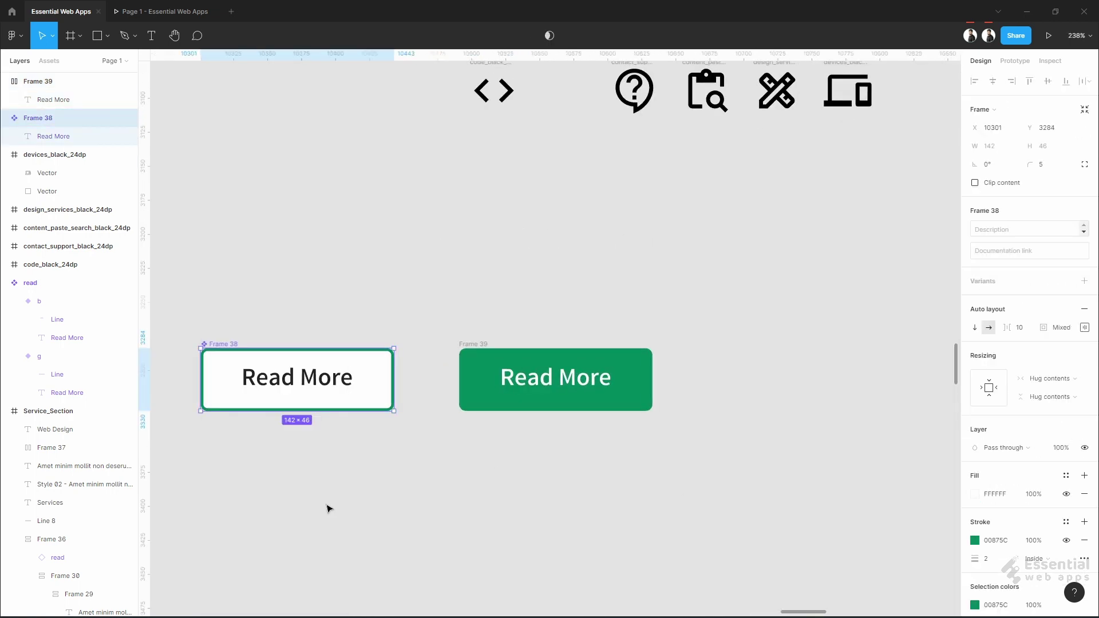
right_click(476, 350)
click(521, 512)
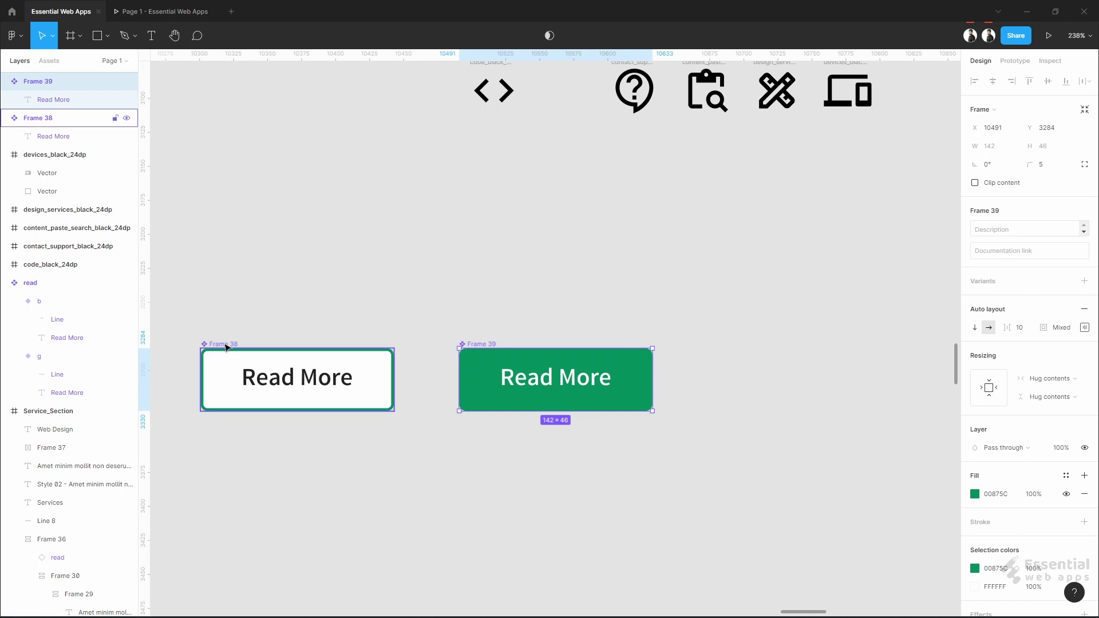
Rename the white button component "button / w" and the green one "button / g"
click(339, 365)
text(button)
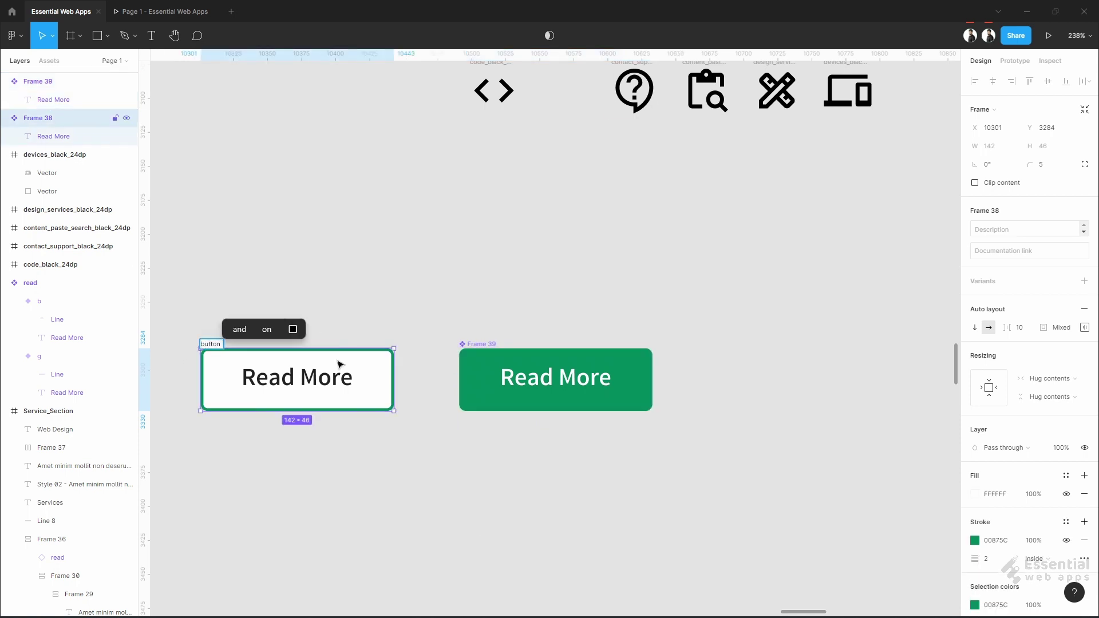
text( /)
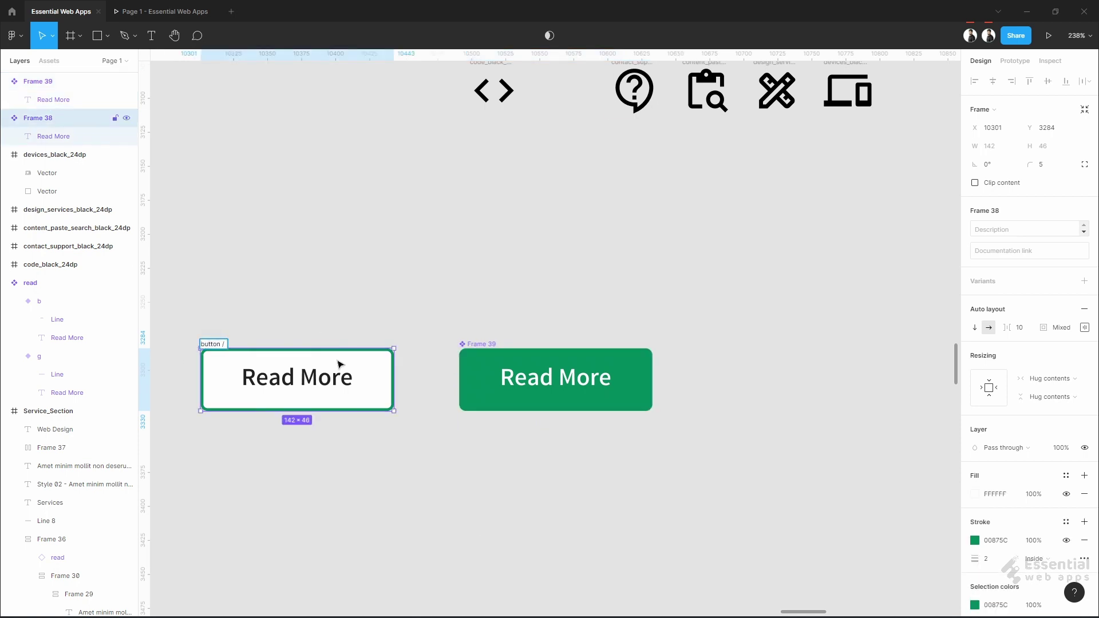
text( w)
double_click(476, 343)
text(butto)
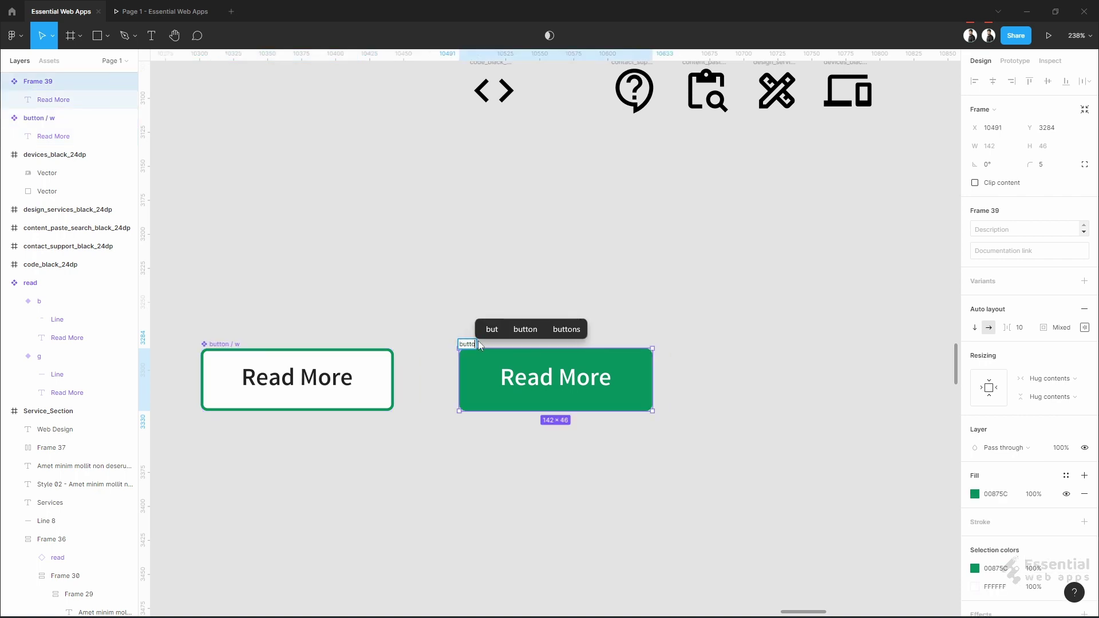
text(n / g)
click(469, 292)
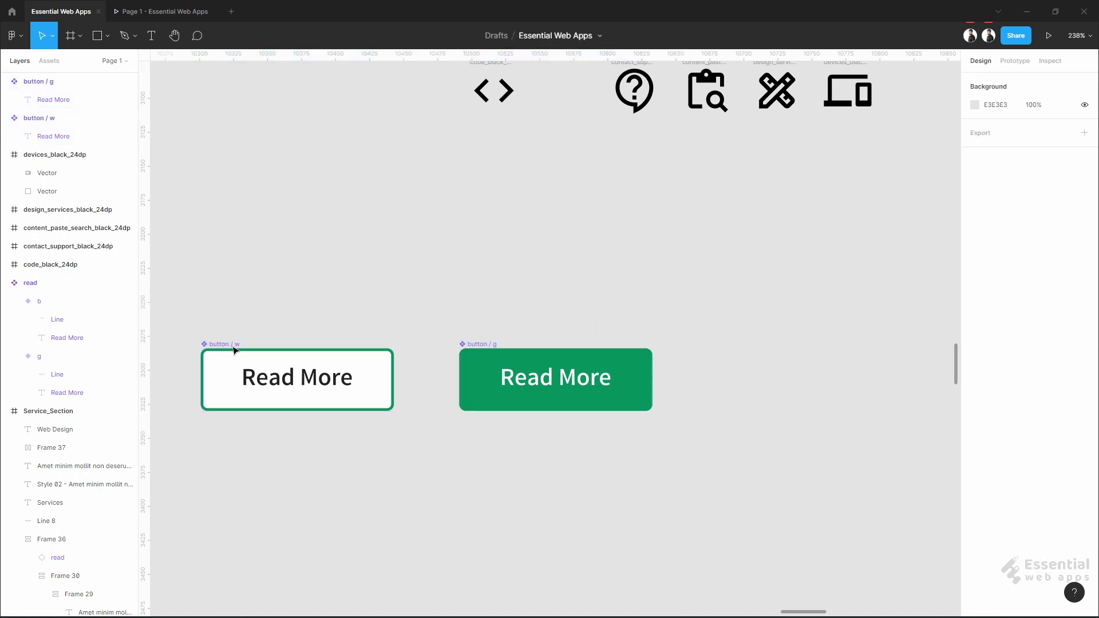
Link button / w to button / g with a While hovering prototype interaction and combine both components as variants
click(1014, 61)
click(297, 379)
drag(394, 380, 555, 381)
click(864, 179)
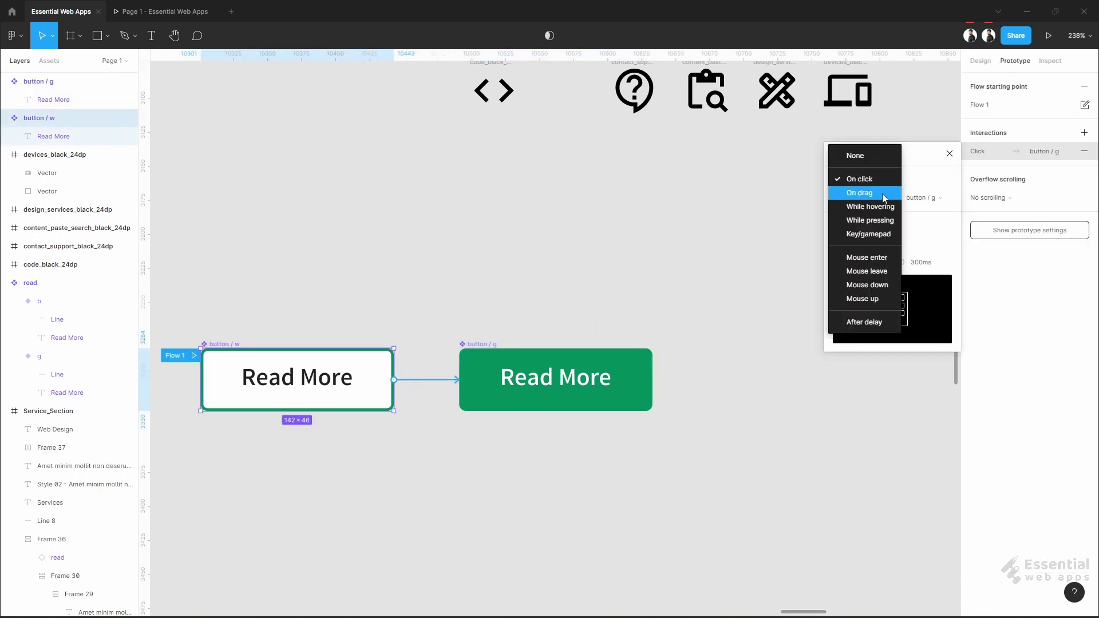
click(870, 206)
click(752, 263)
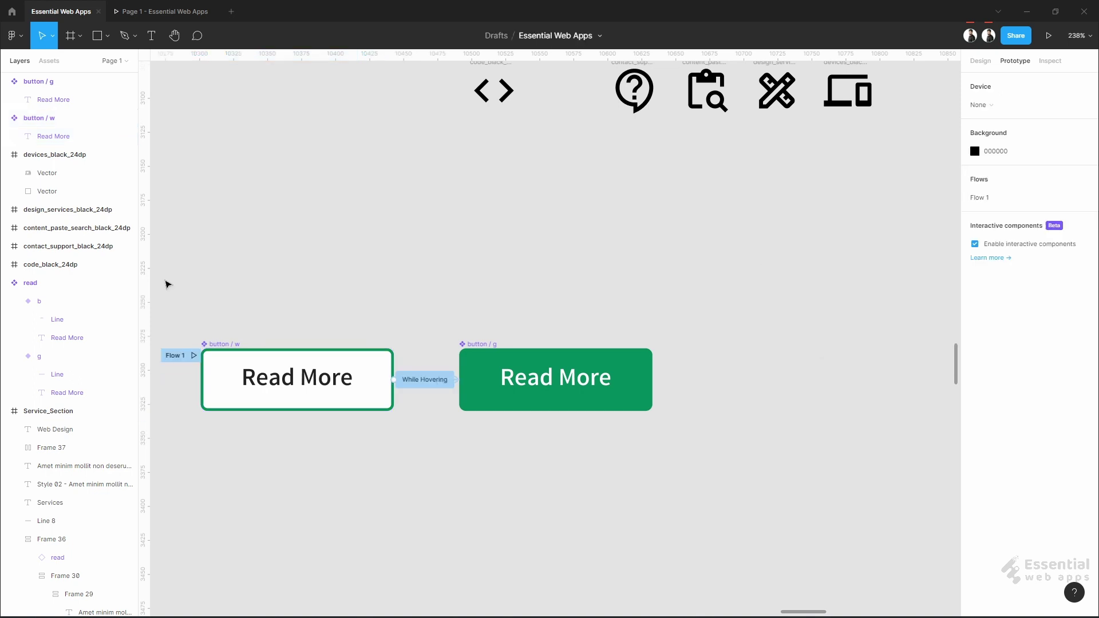
drag(164, 278, 726, 454)
click(993, 254)
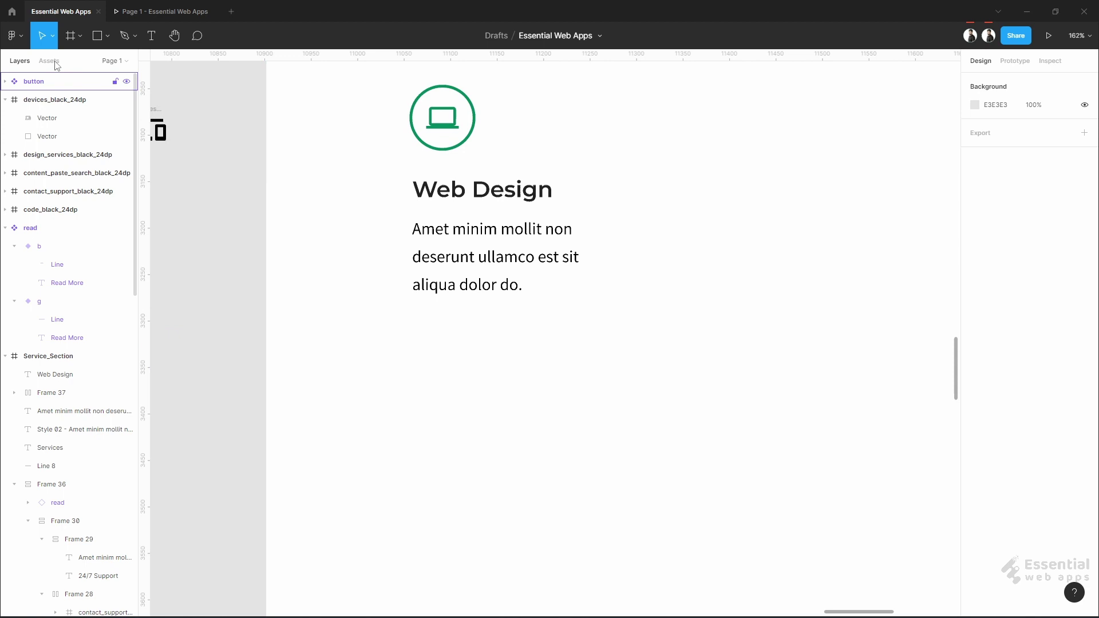
Place an instance of the white outlined button component 30 px below the Web Design description, aligned to the text's left edge
click(54, 62)
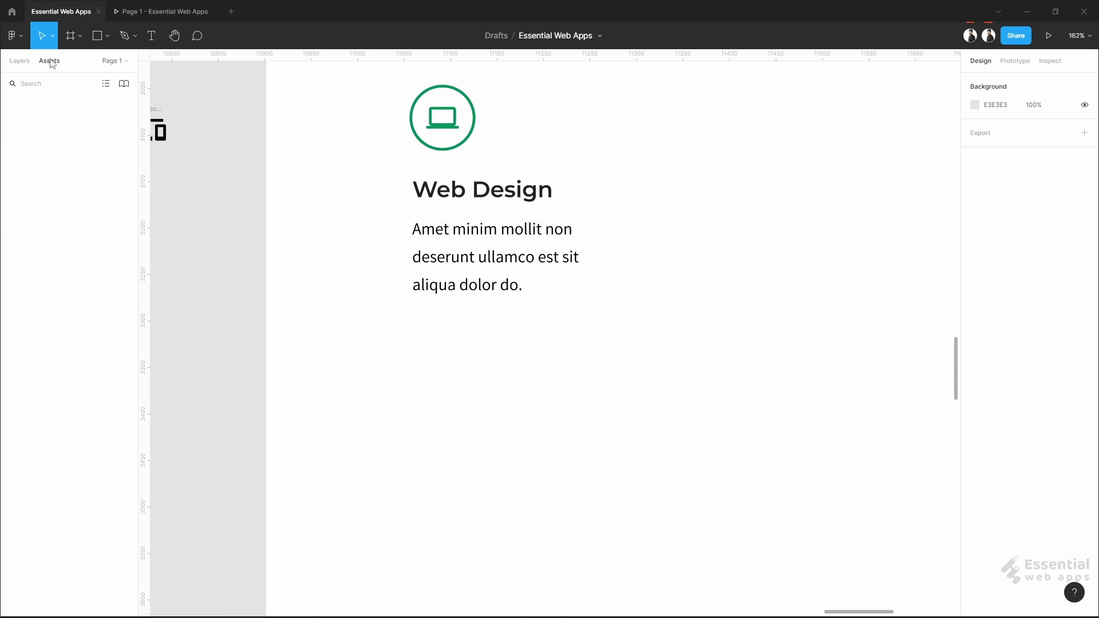
drag(90, 141, 473, 353)
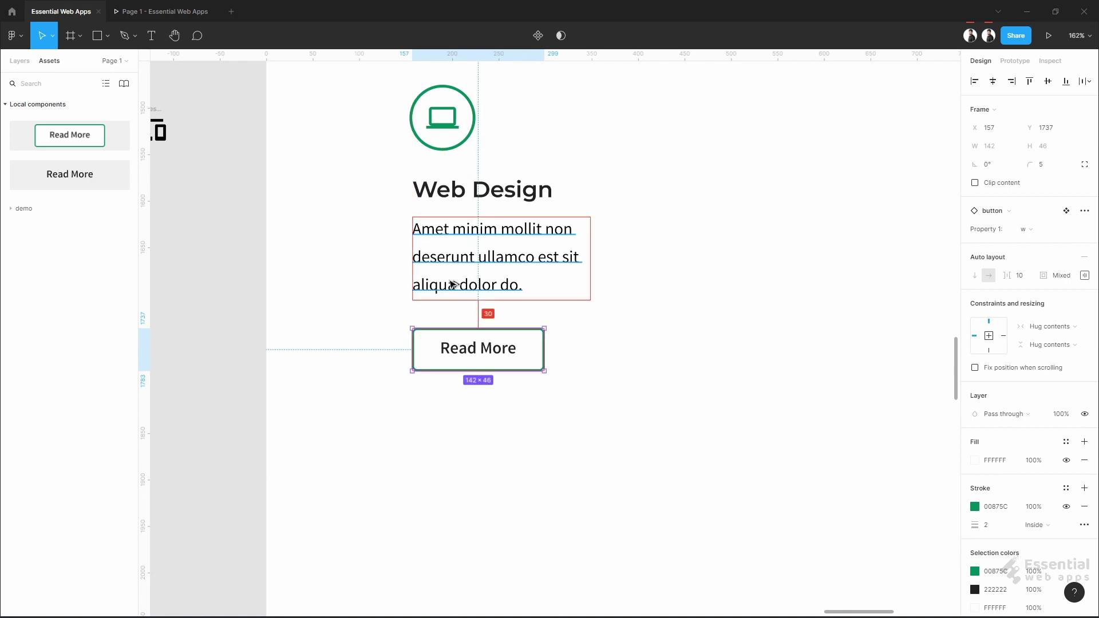
click(689, 326)
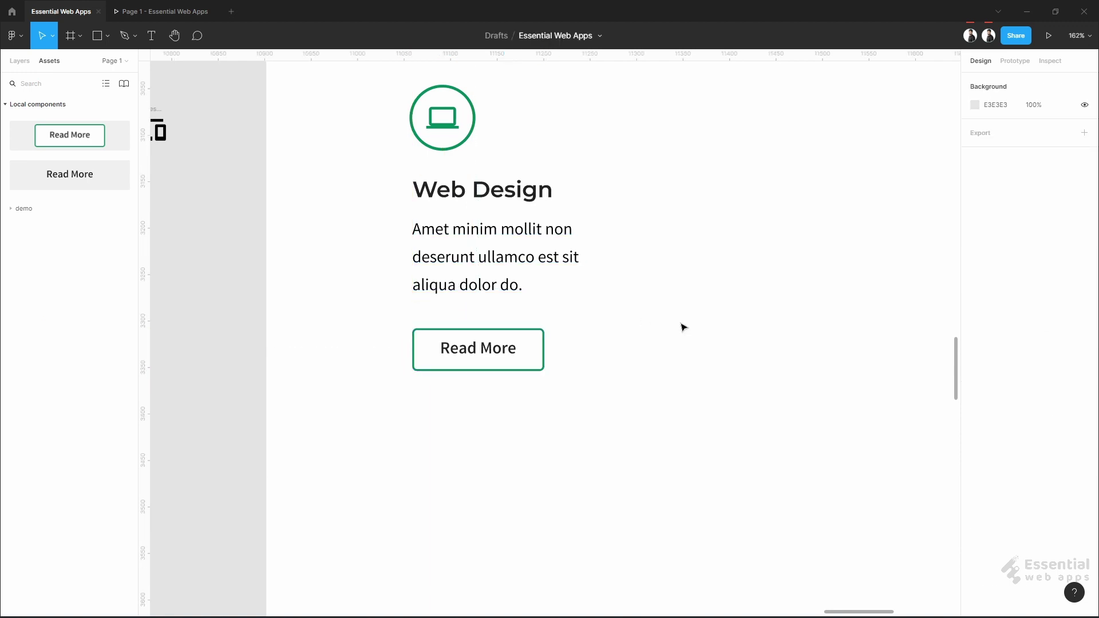
Wrap the Web Design heading and its description together in an auto layout frame
click(442, 193)
click(638, 272)
drag(477, 262, 522, 299)
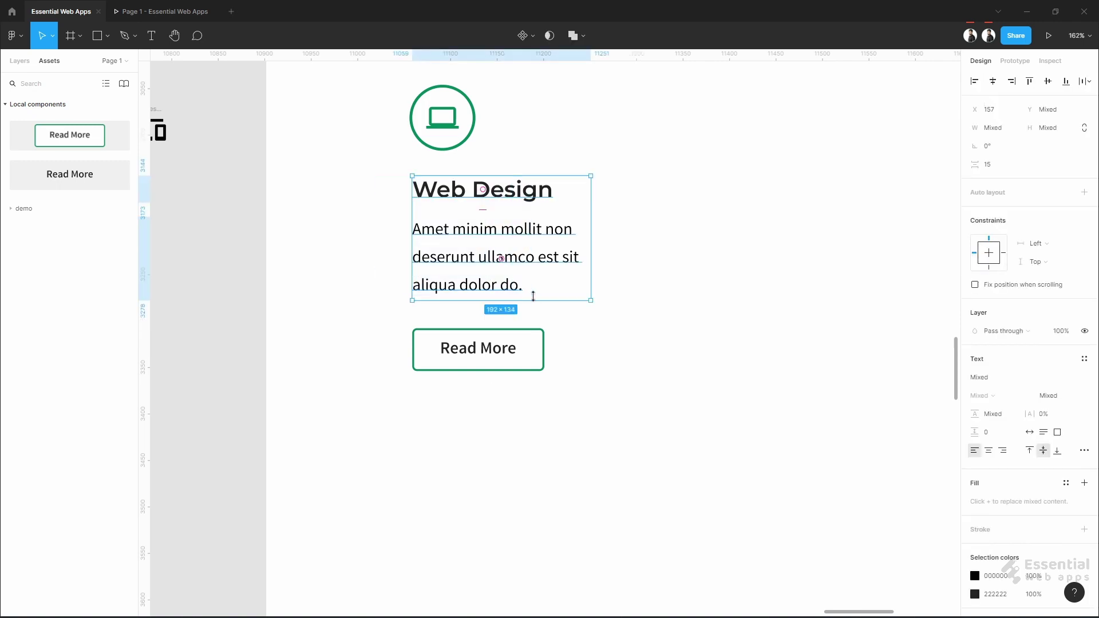
click(1084, 192)
Wrap the circular laptop icon and the heading-description frame in another auto layout frame
drag(373, 102, 503, 269)
right_click(470, 184)
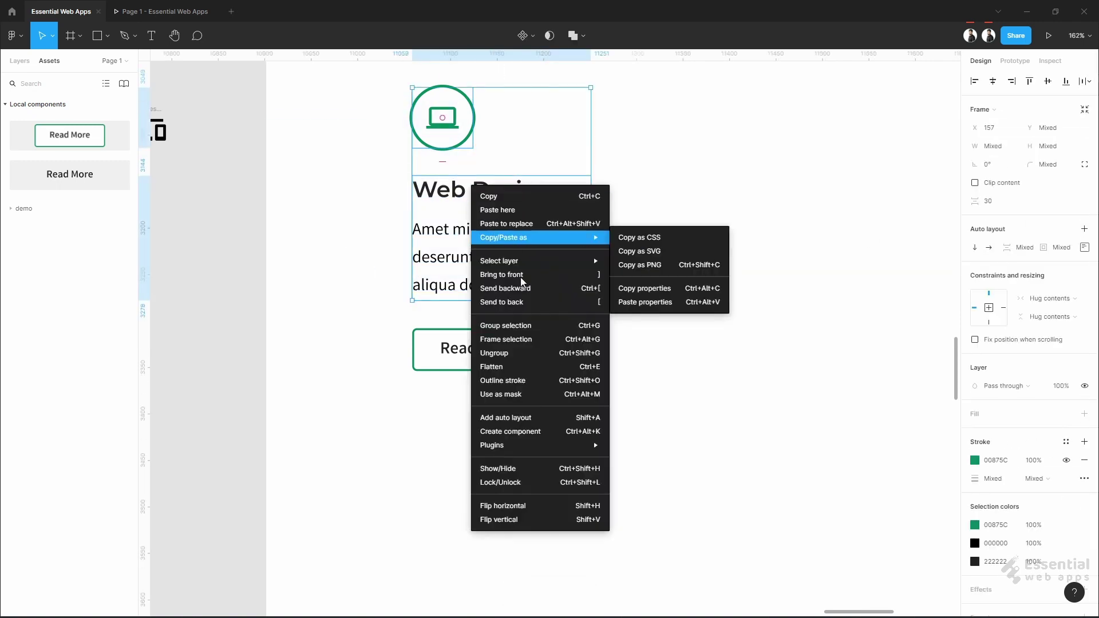
click(504, 417)
Combine the icon-and-text frame and the Read More button in a vertical auto layout with item spacing 35
drag(375, 112, 491, 368)
right_click(492, 371)
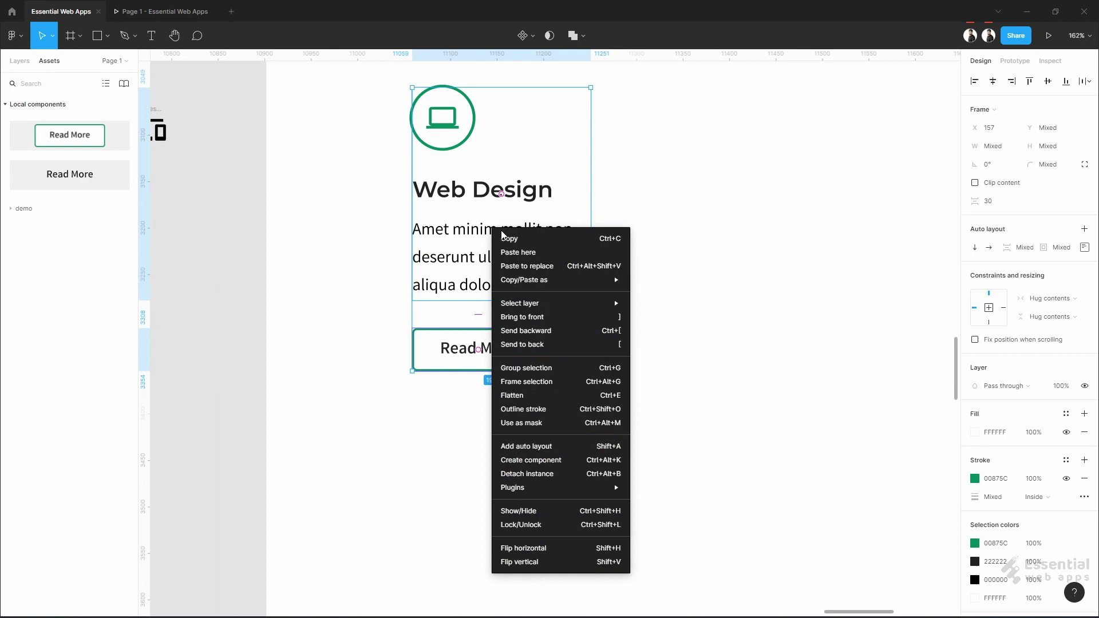
click(558, 448)
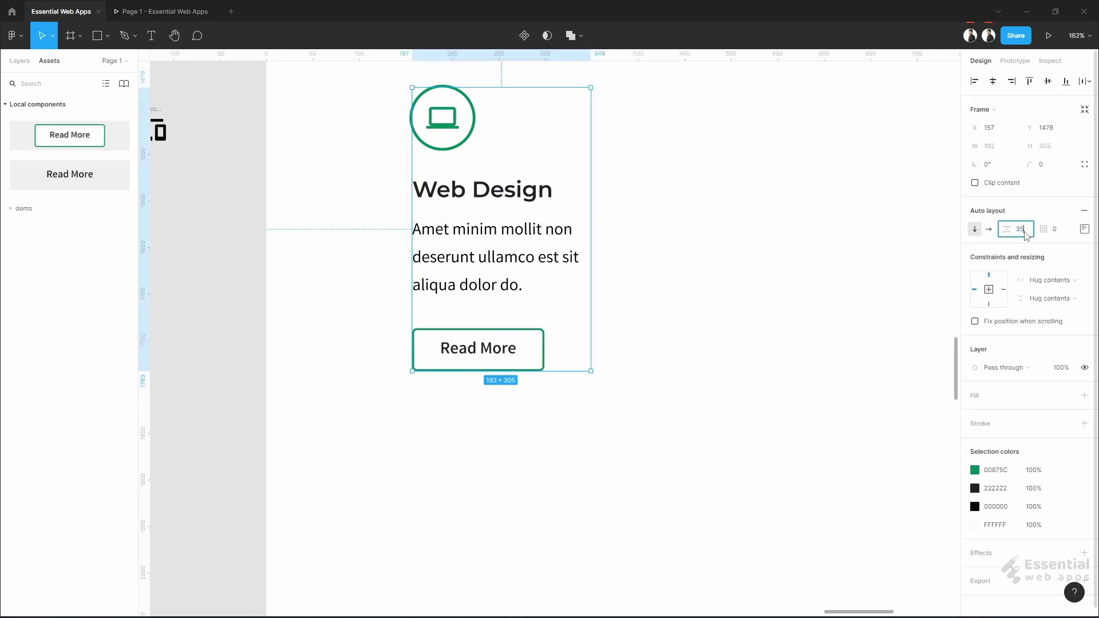
key(Return)
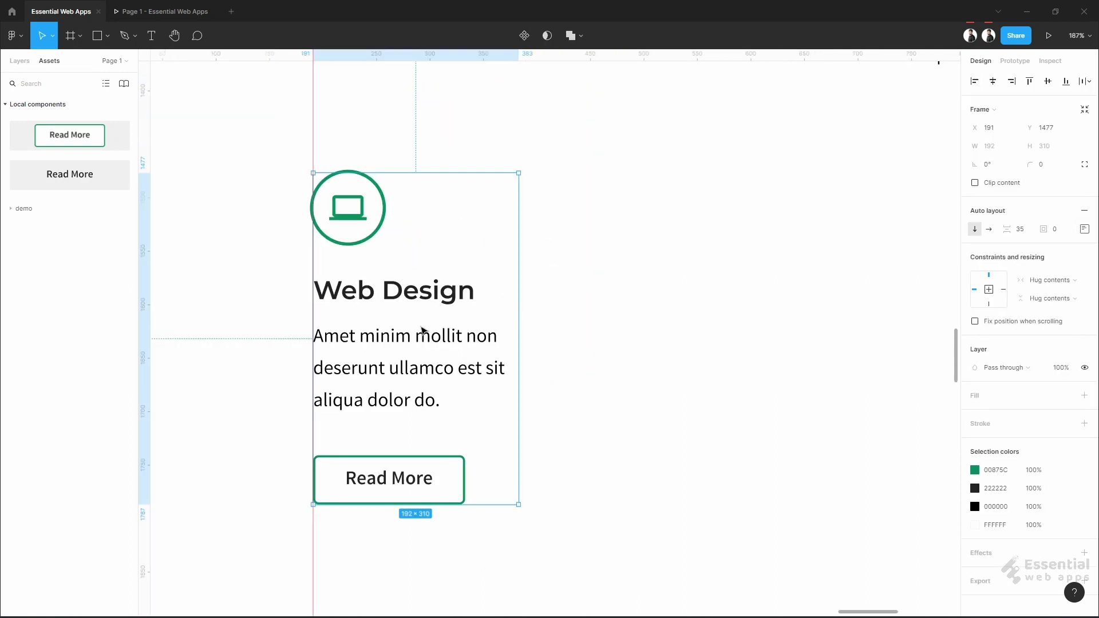
Center-align the description text in the Web Design card
double_click(418, 354)
double_click(418, 353)
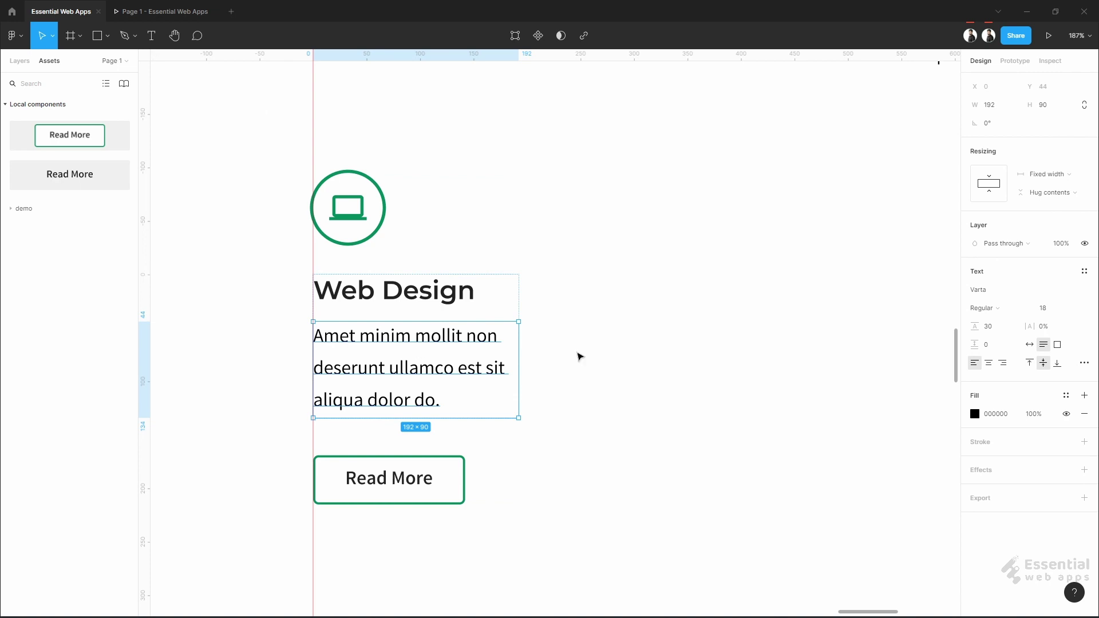
click(987, 365)
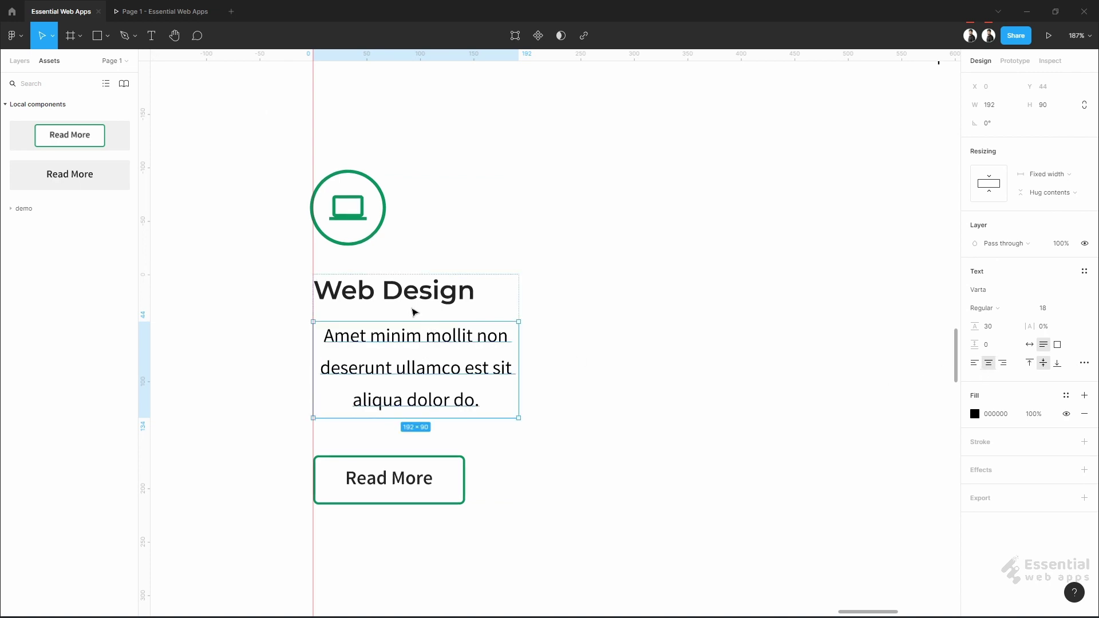
click(426, 293)
click(533, 276)
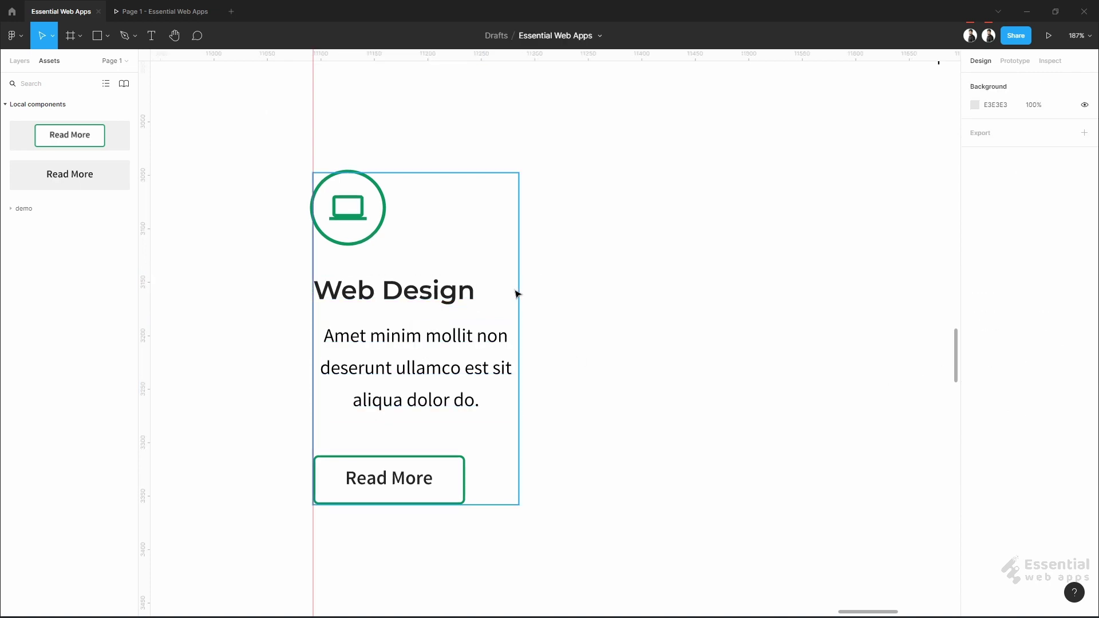
Set the auto layout alignment of the heading-and-description frame to center so the Web Design heading sits centered over its description
click(439, 321)
double_click(435, 335)
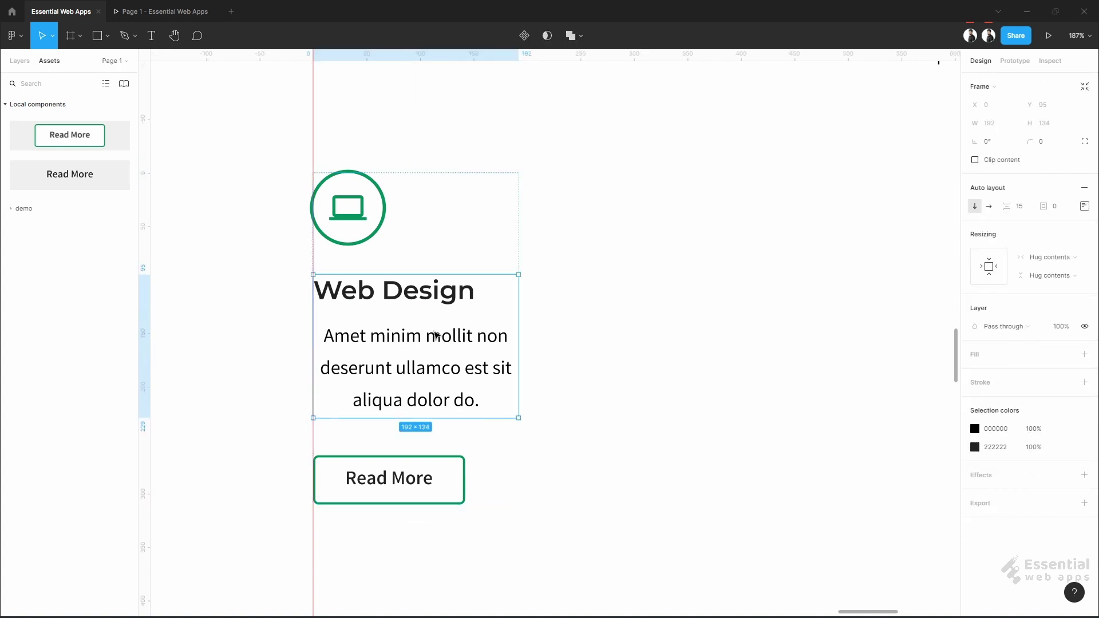
click(1085, 207)
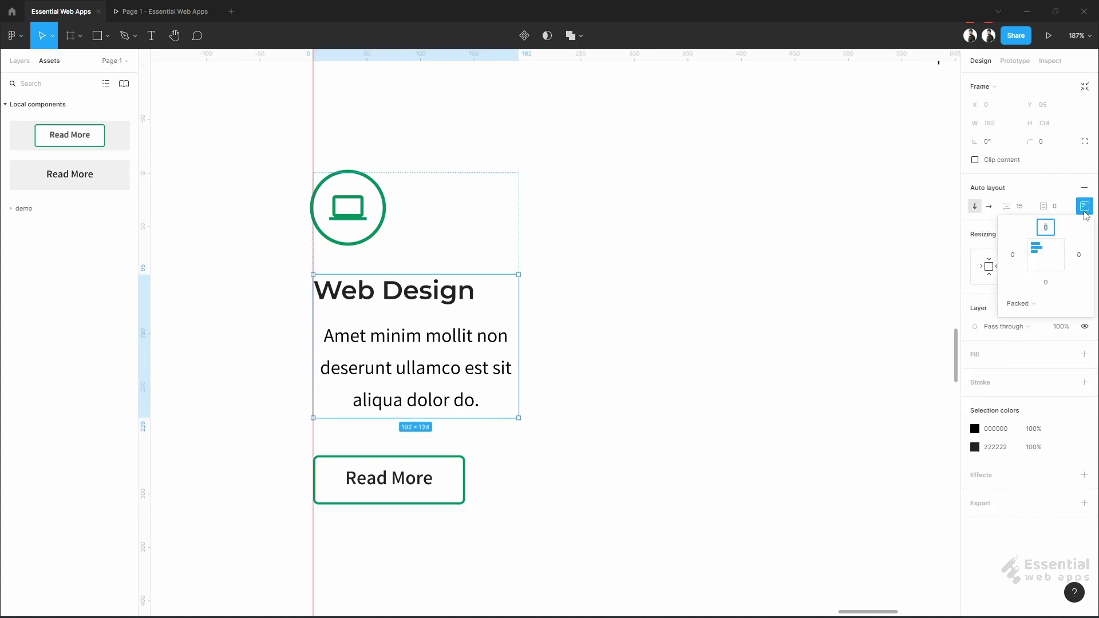
click(1051, 261)
click(690, 290)
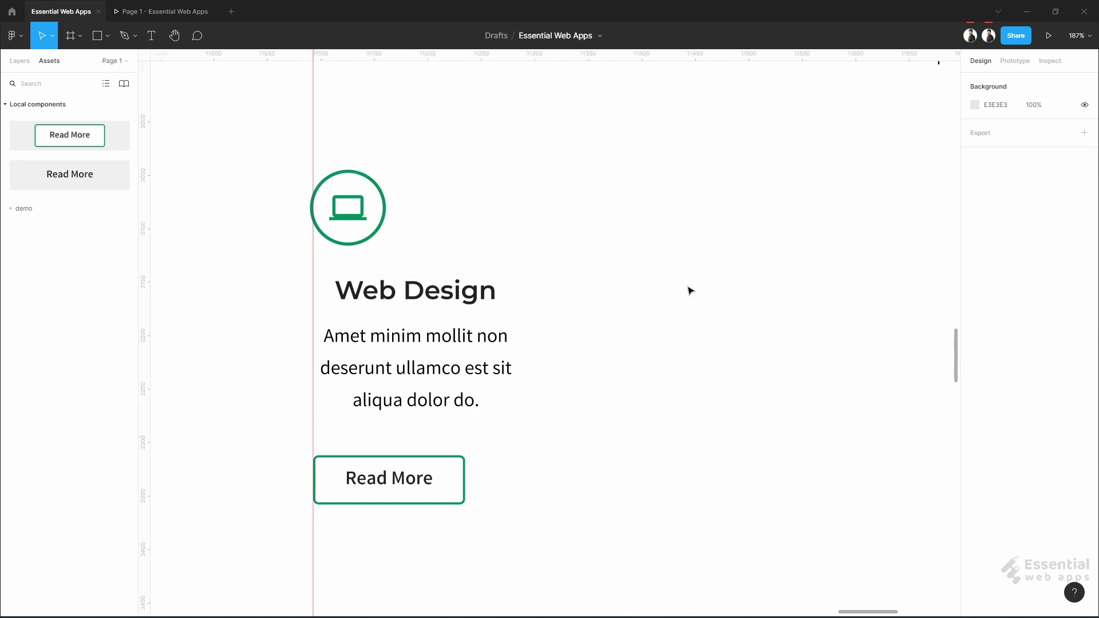
Center the contents of the whole Web Design card's auto layout, including the Read More button
click(387, 252)
click(1085, 229)
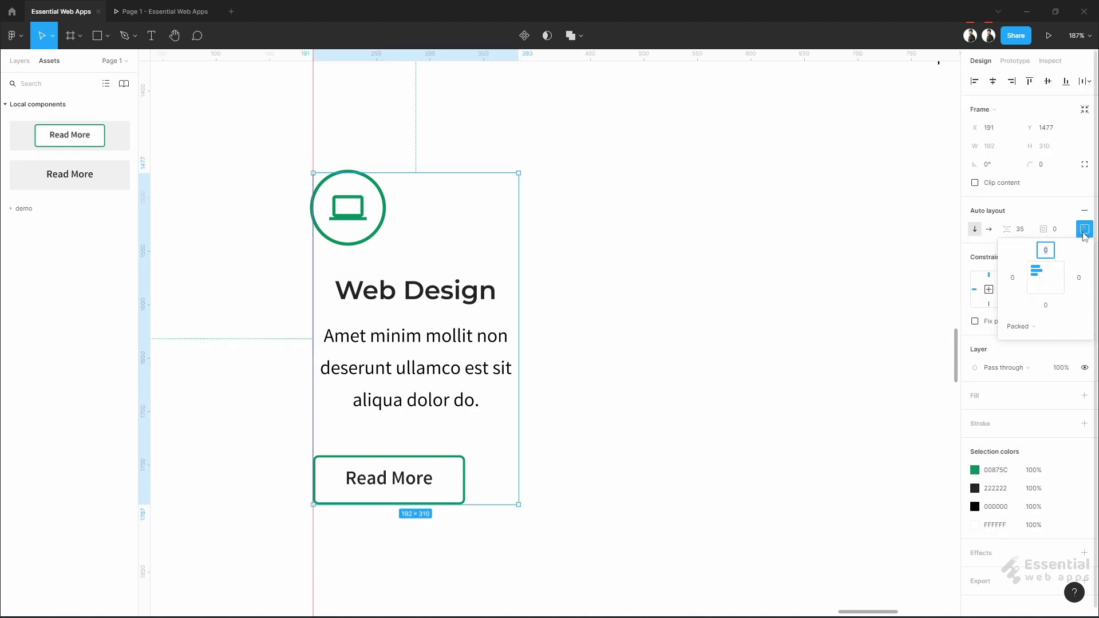
click(1047, 280)
click(630, 260)
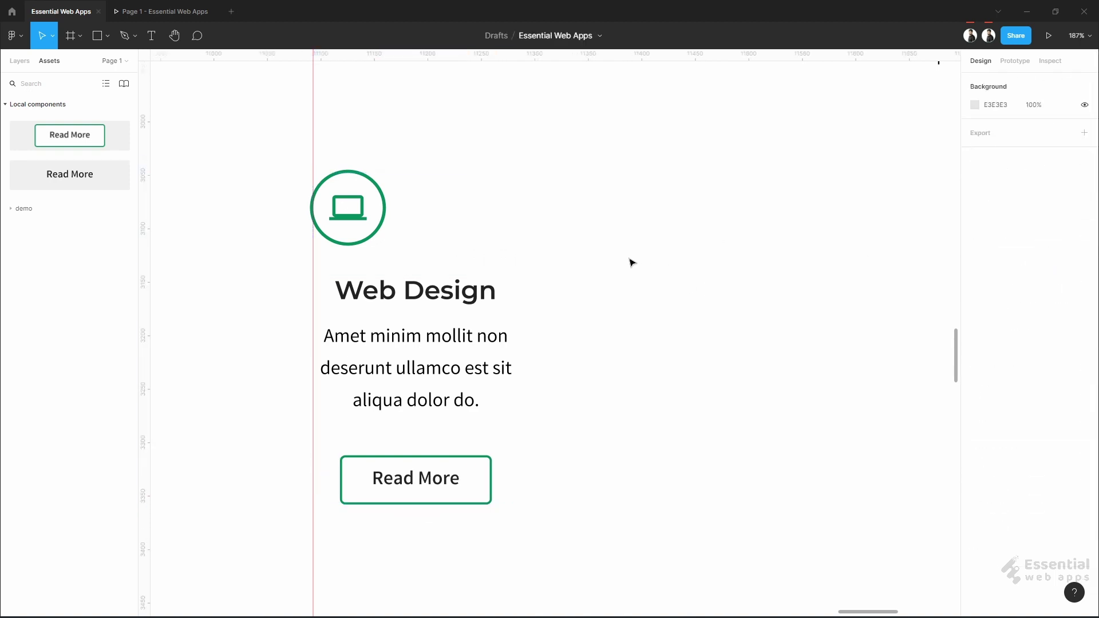
Center the contents of the icon-and-text auto layout frame so the circular laptop icon sits above the heading
click(376, 215)
click(377, 224)
click(1084, 207)
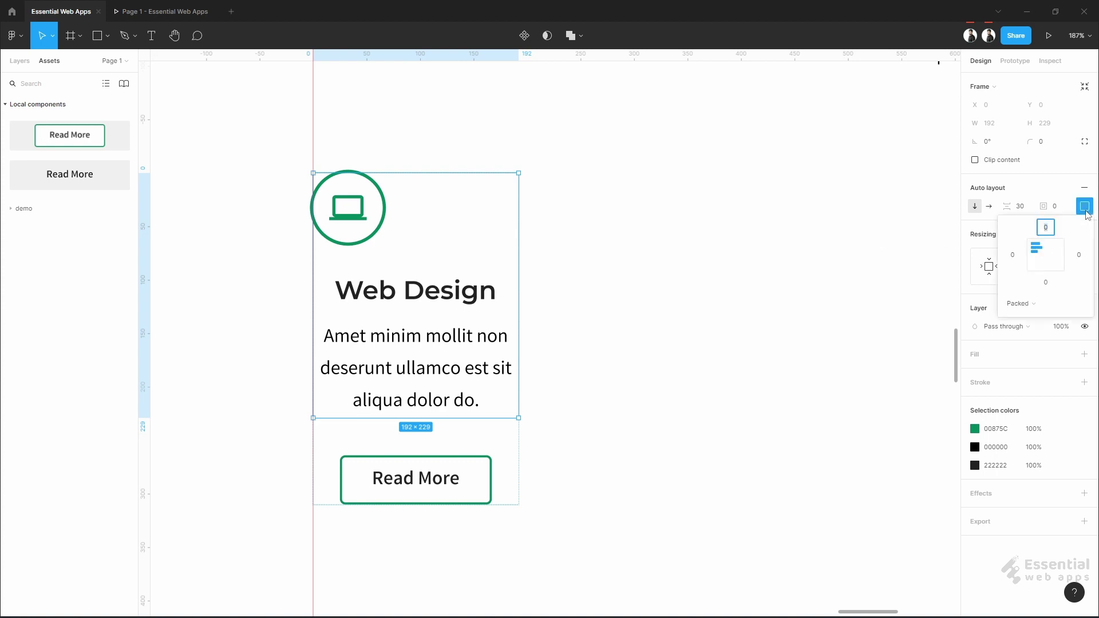
click(1045, 256)
click(718, 291)
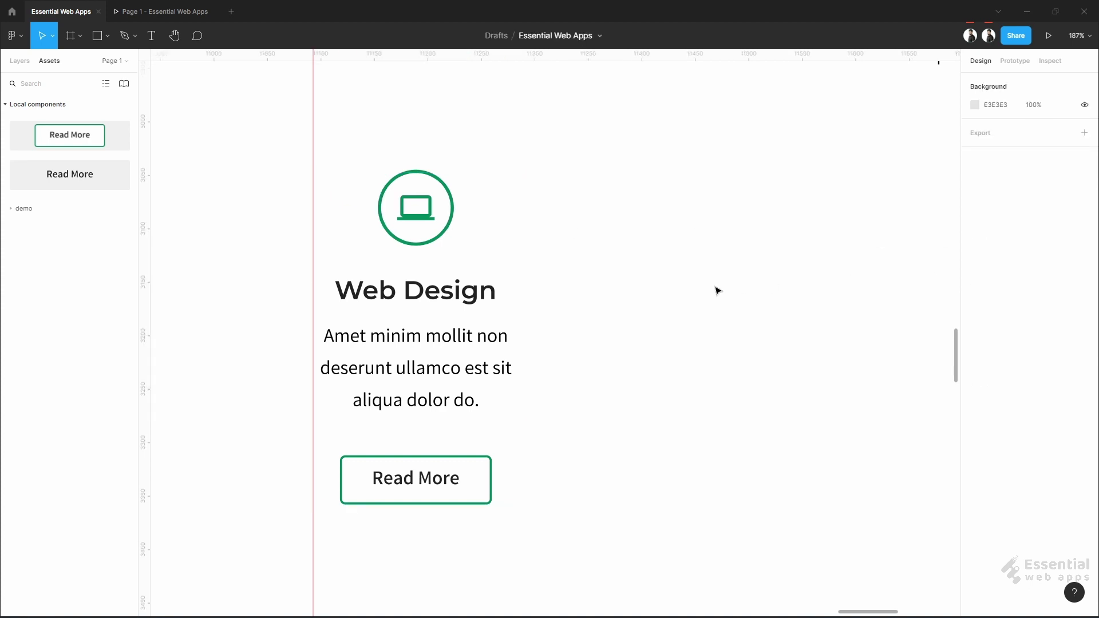
Widen the Web Design description text box to about 254 px so the description fits on two lines
scroll(634, 307, down, 5)
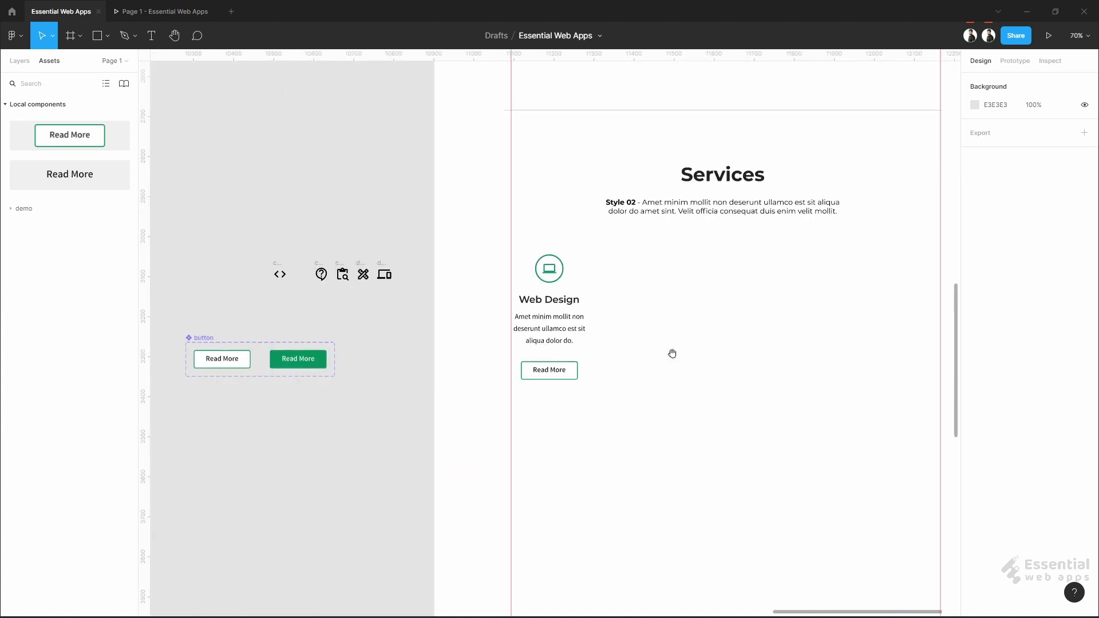
drag(672, 353, 423, 395)
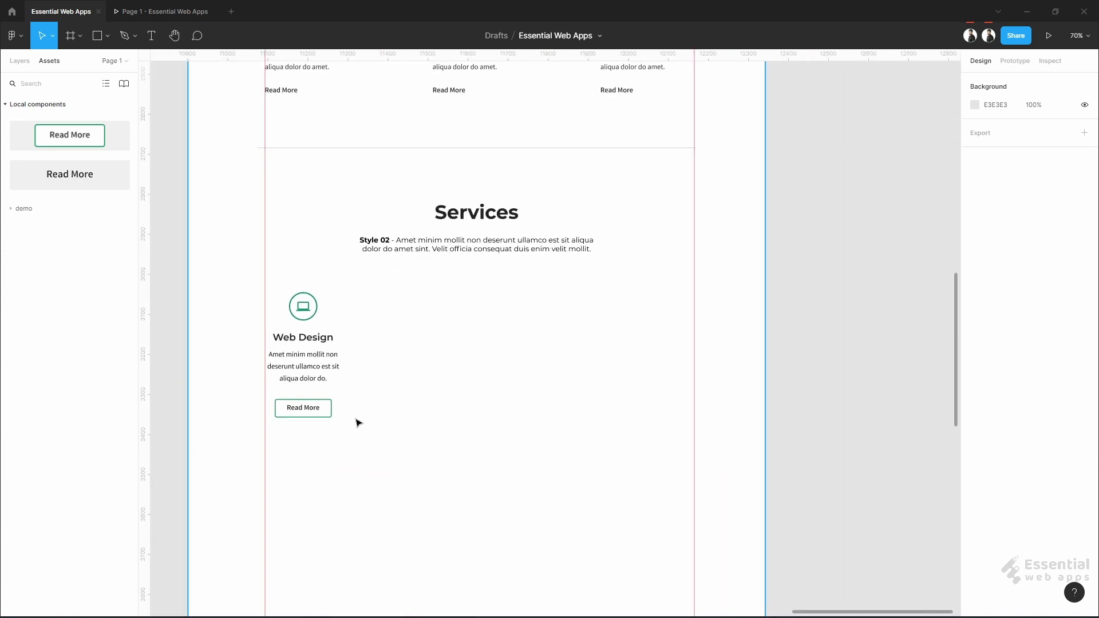
scroll(351, 421, up, 4)
scroll(295, 366, up, 5)
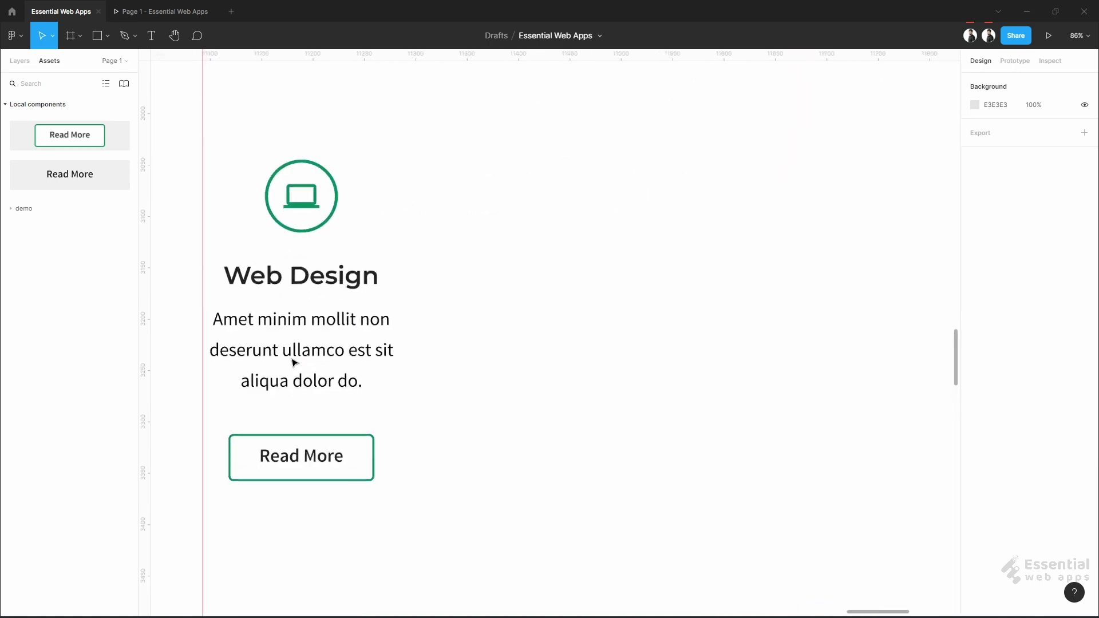
double_click(319, 351)
double_click(318, 351)
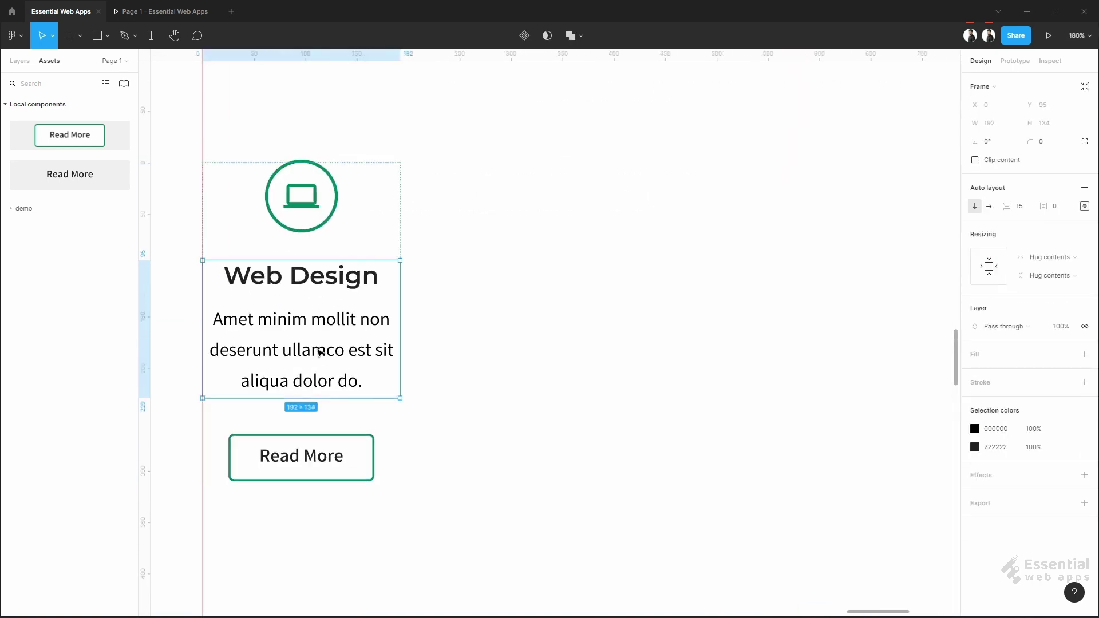
click(319, 350)
drag(400, 357, 432, 353)
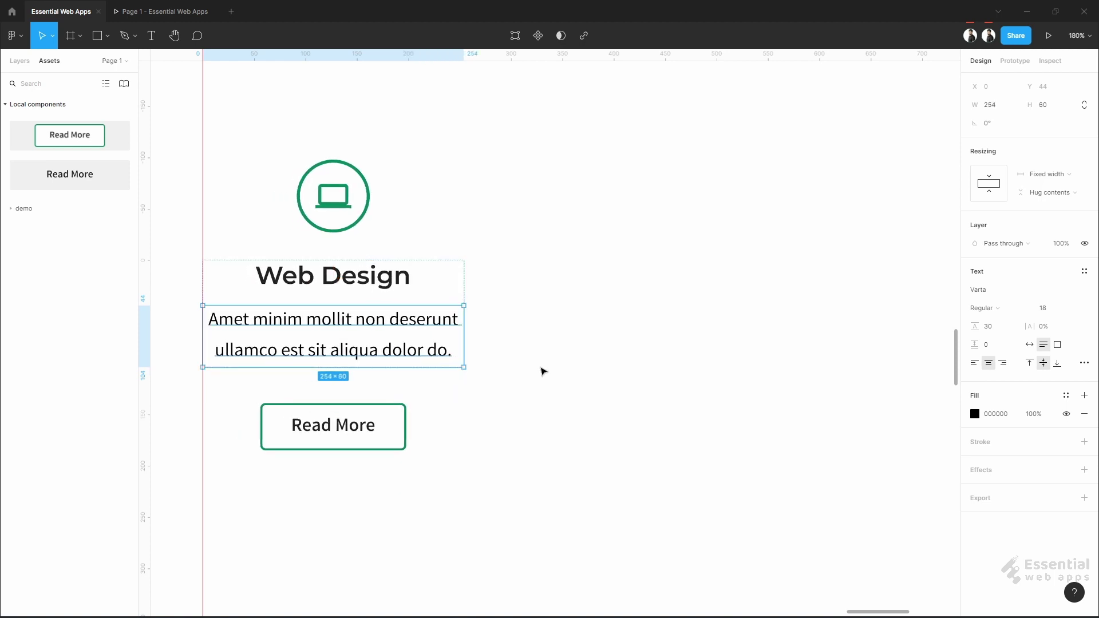
click(543, 371)
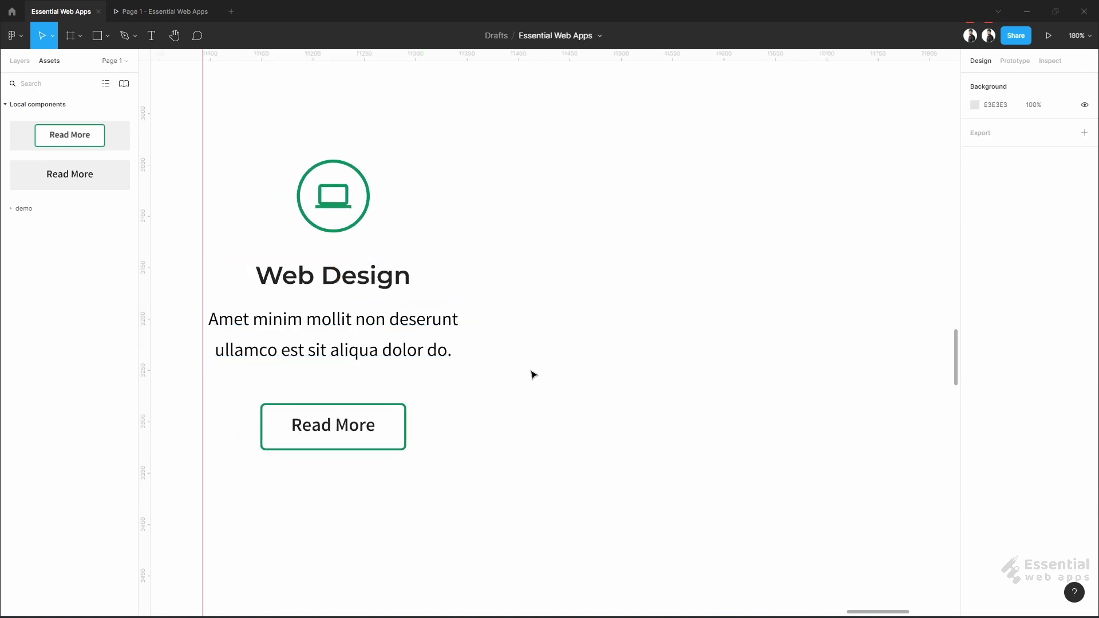
Duplicate the Web Design card into three columns between the margin guides, and copy that row below to make six cards
scroll(532, 375, down, 5)
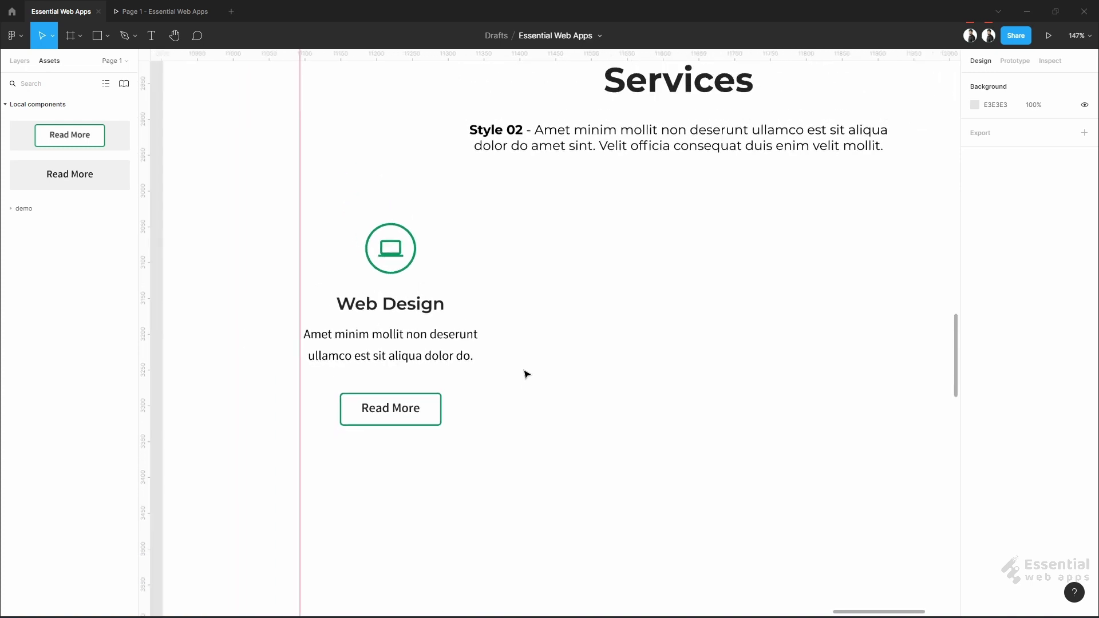
scroll(527, 373, down, 2)
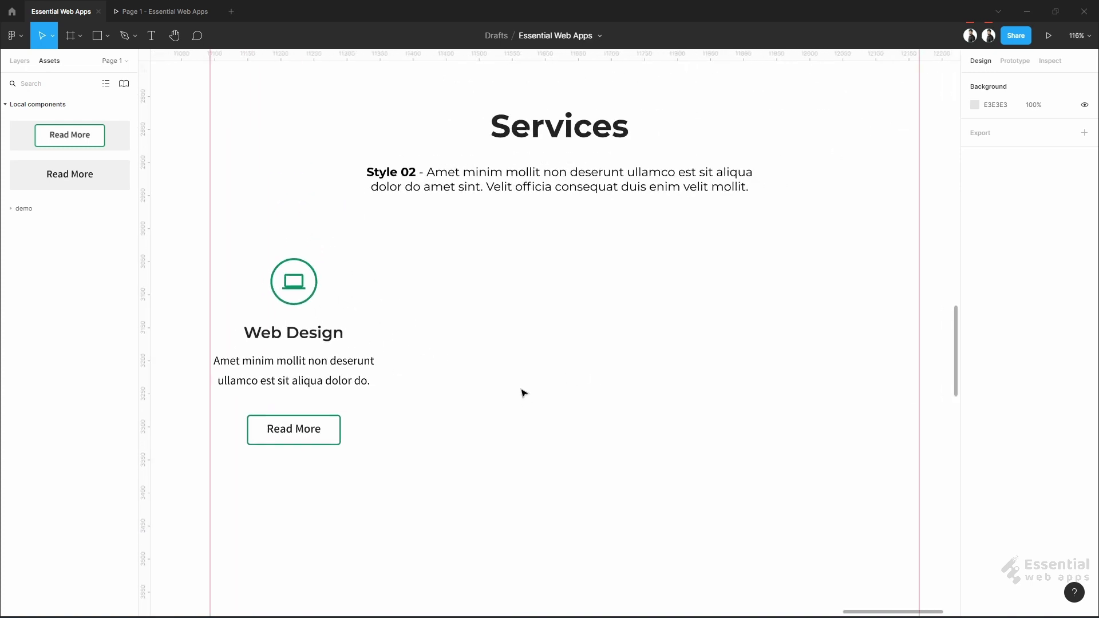
click(301, 360)
drag(301, 361, 843, 375)
drag(343, 366, 597, 373)
scroll(679, 392, down, 4)
drag(755, 463, 665, 423)
drag(716, 404, 372, 460)
click(417, 380)
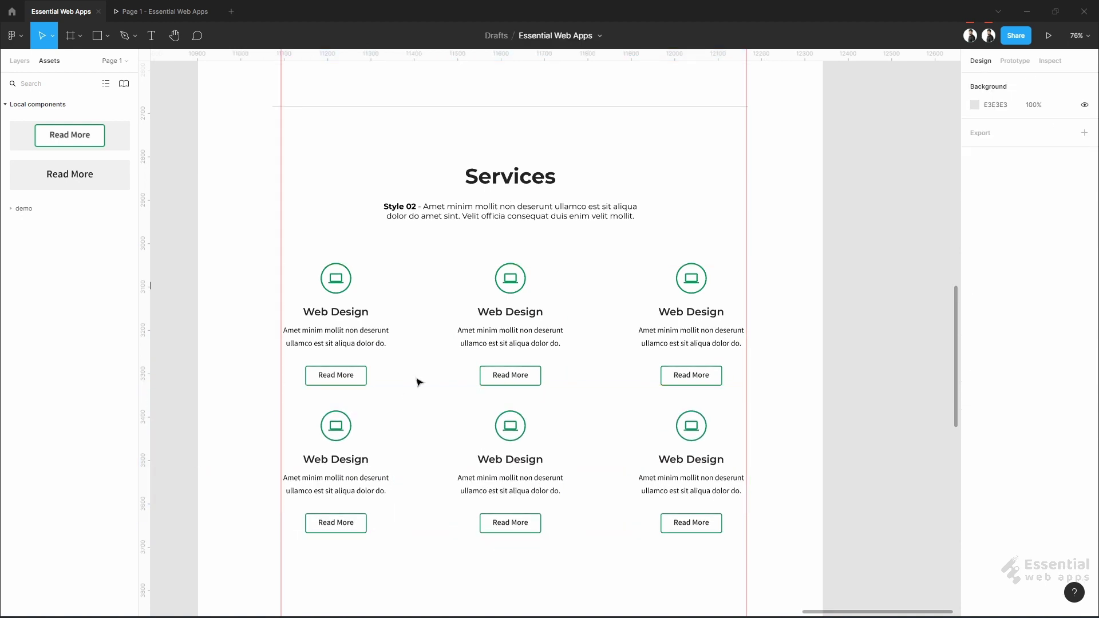
Rename the headings of the upper row's second and third cards to Web Development and Responsive Design
scroll(589, 330, up, 3)
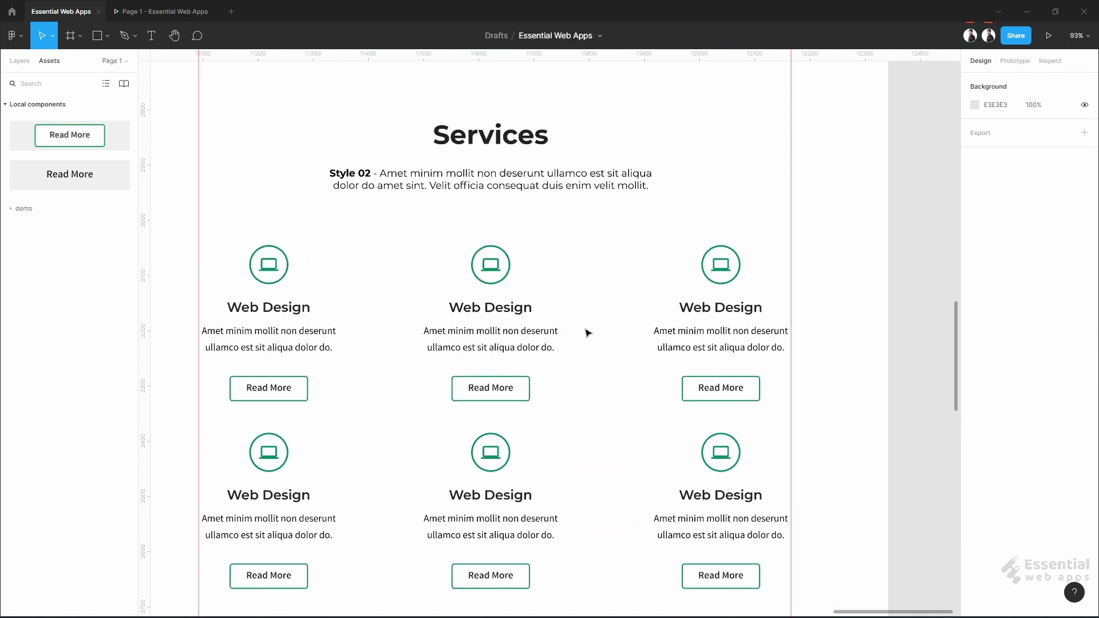
double_click(494, 306)
double_click(494, 306)
text(Dnv)
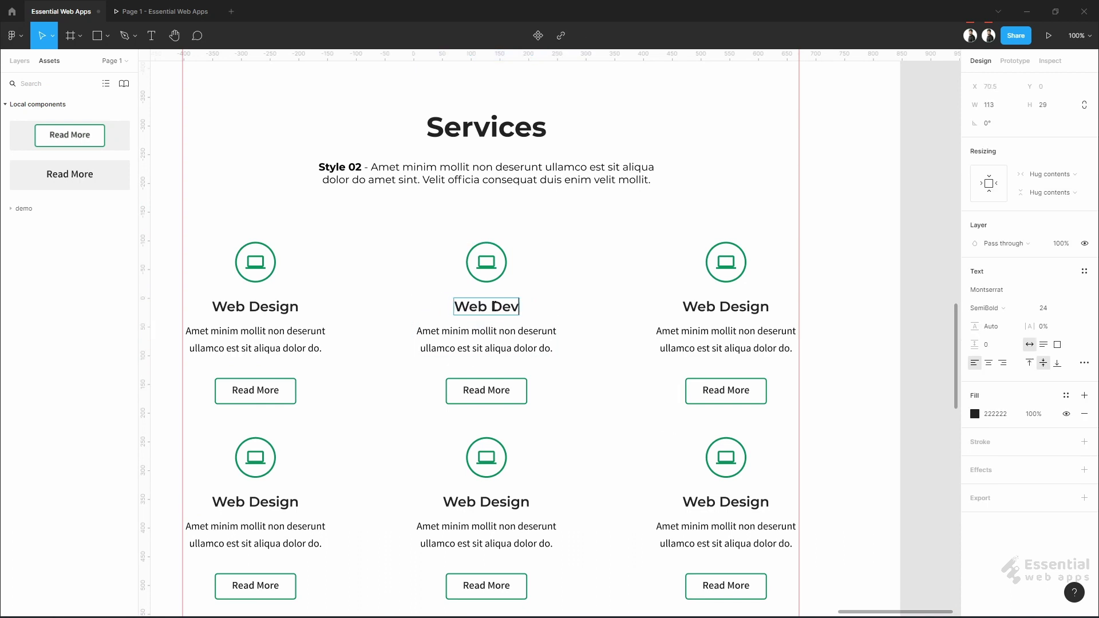
text(elopment)
double_click(699, 302)
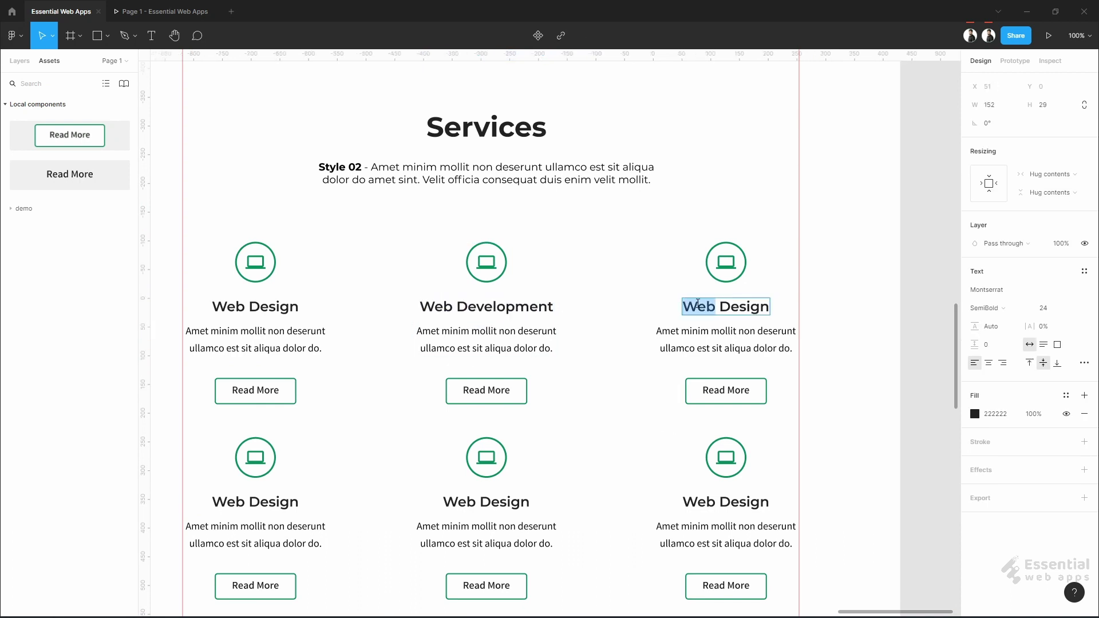
text(Responsive)
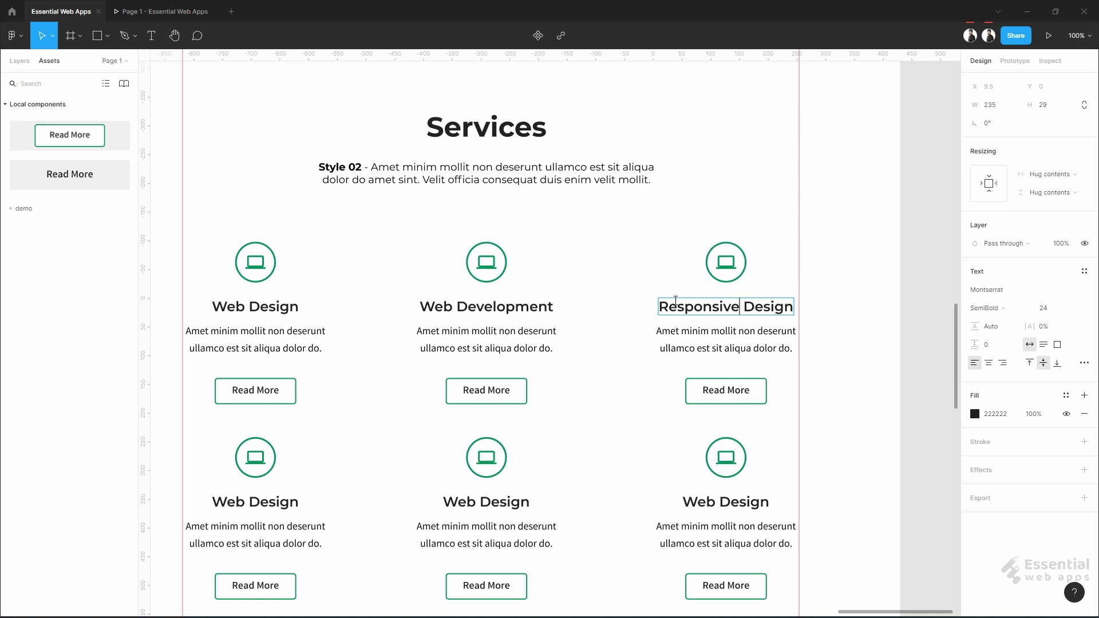
Rename the lower row's card headings to Graphics Design, Content SEO and 24/7 Support
double_click(228, 502)
text(Graphics)
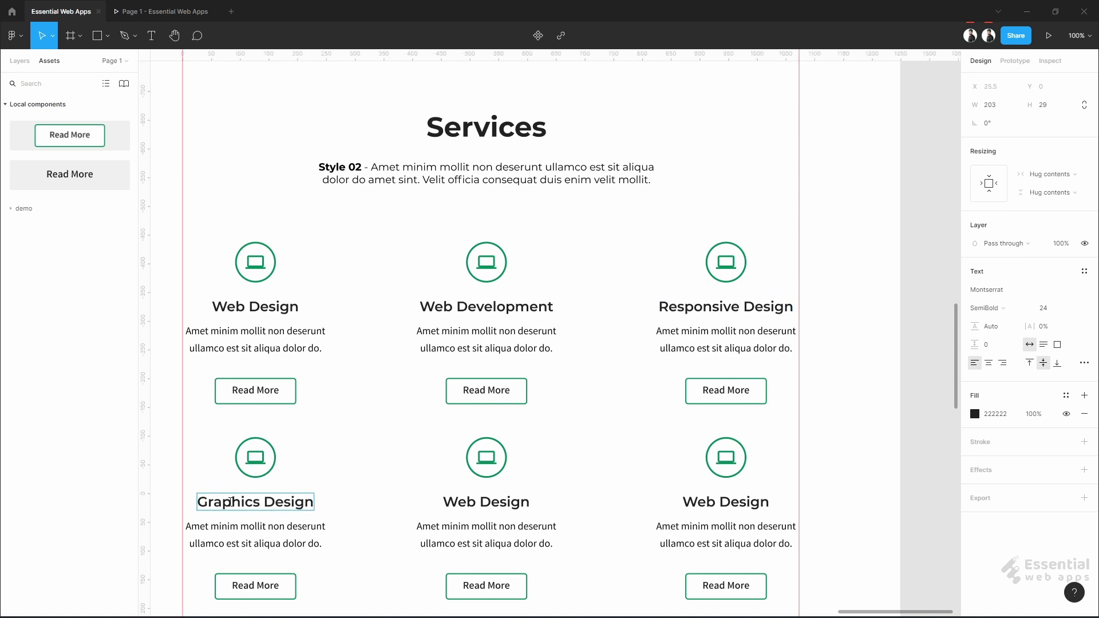
double_click(483, 502)
text(Content S)
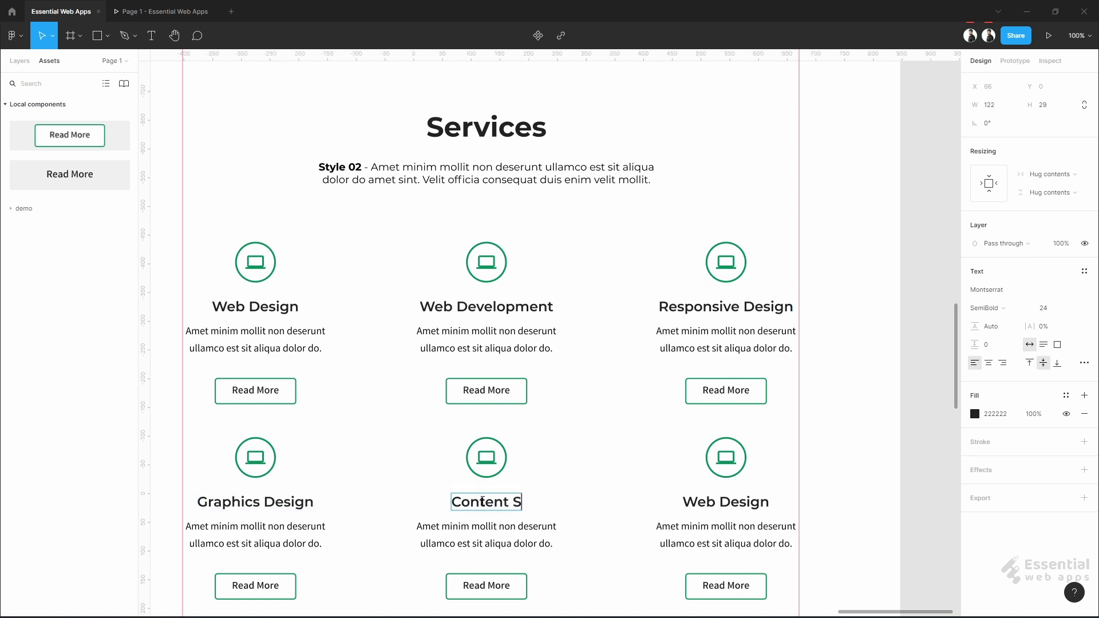
text(EO)
double_click(742, 504)
text(24/7)
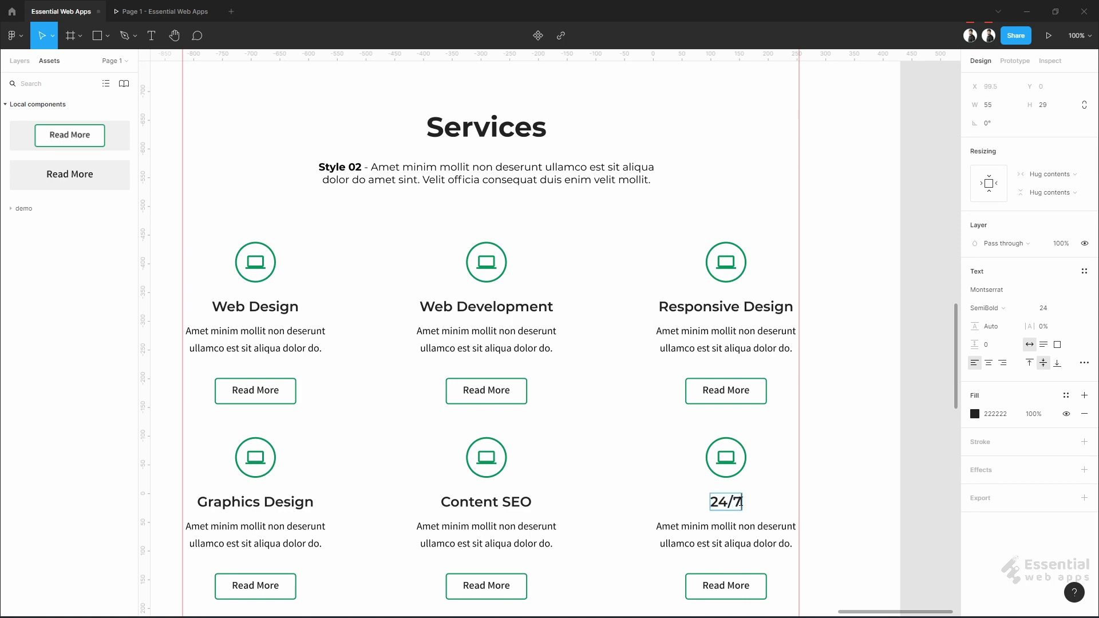
text( Support)
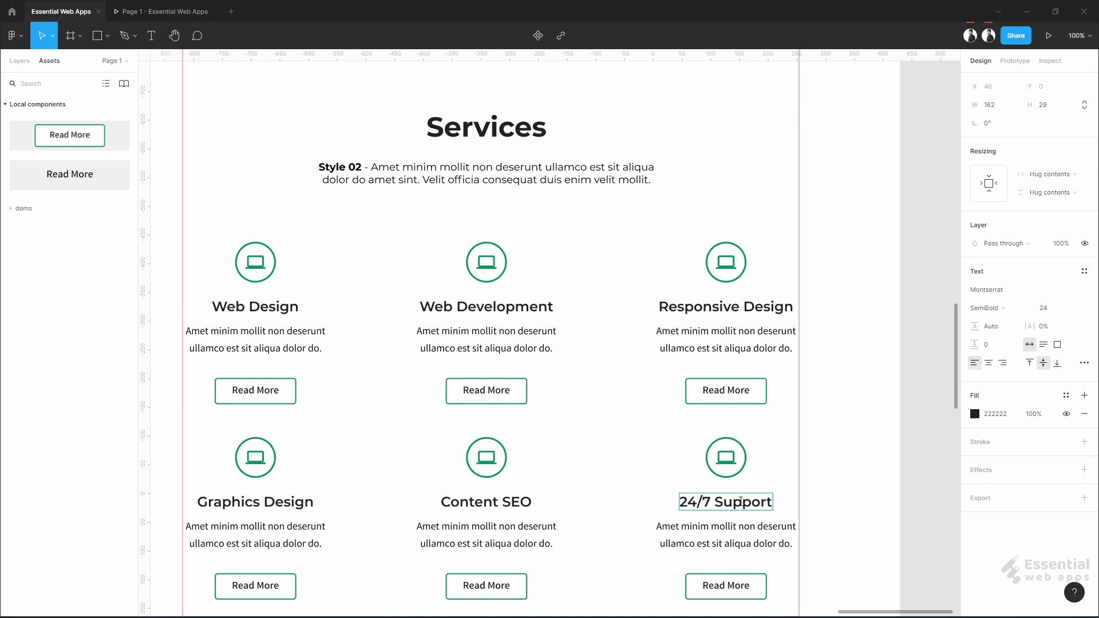
click(854, 488)
Replace the laptop icon in the Web Development card with the code brackets icon, recolored in the design's green
scroll(854, 487, down, 5)
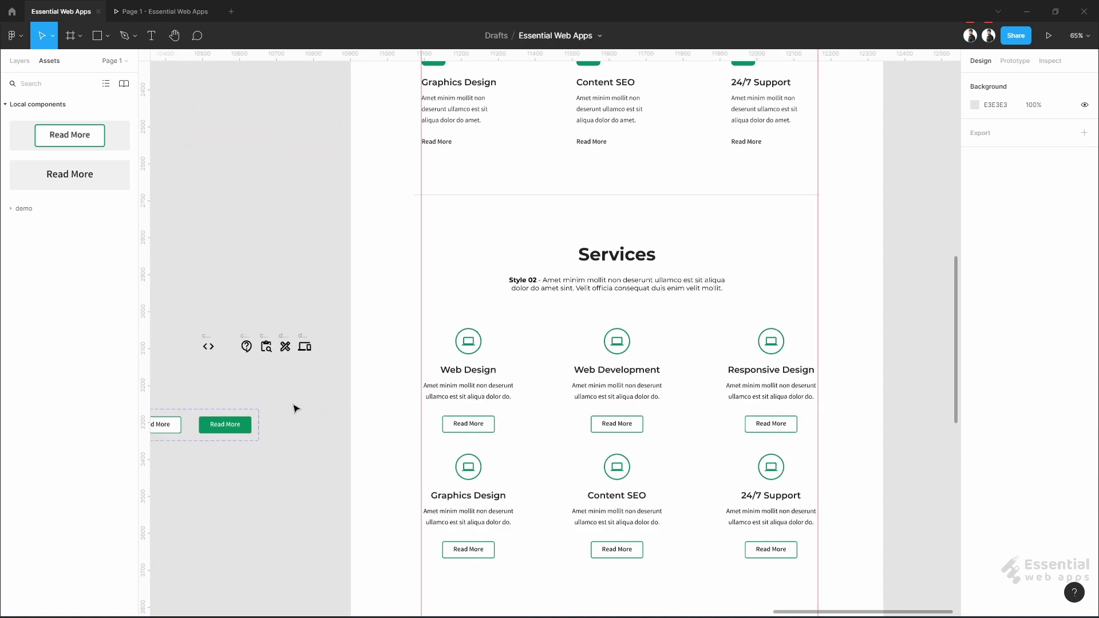
drag(208, 339, 608, 335)
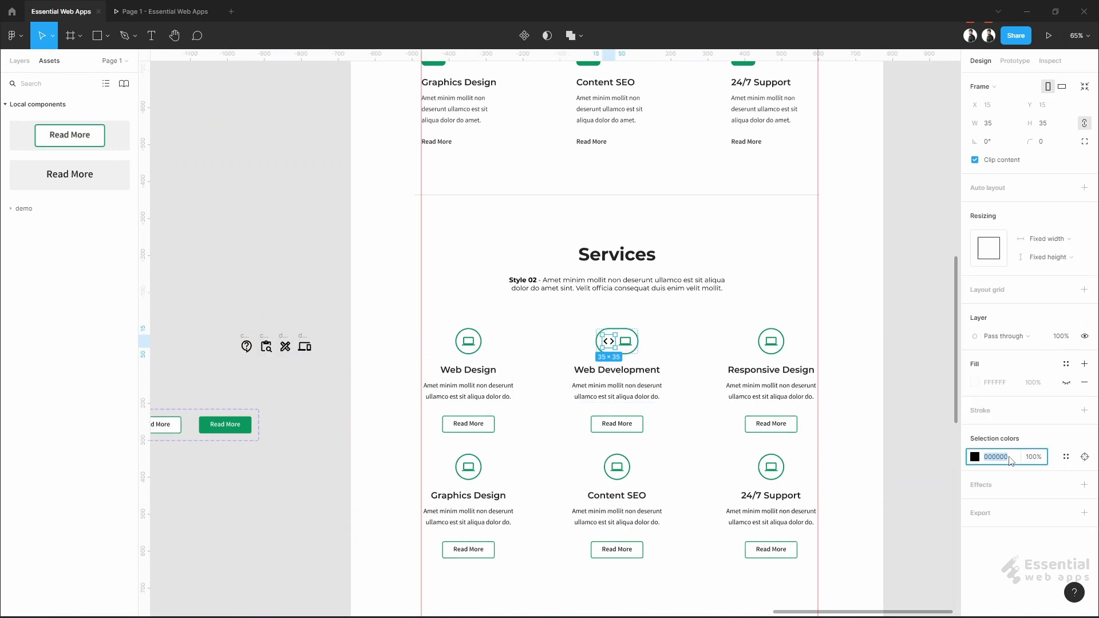
click(974, 457)
click(868, 558)
click(626, 343)
key(Delete)
Recolor the remaining loose icons in the same green and replace the Responsive Design card's laptop icon with the devices icon
drag(214, 306, 770, 341)
click(974, 424)
click(868, 560)
click(320, 395)
click(776, 344)
key(Delete)
Replace the laptop icons in the Graphics Design and Content SEO cards with the crossed design tools and clipboard search icons
drag(286, 343, 463, 466)
click(478, 467)
key(Delete)
drag(269, 343, 614, 467)
click(621, 466)
key(Delete)
Replace the laptop icon in the 24/7 Support card with the question mark support icon
drag(246, 346, 784, 474)
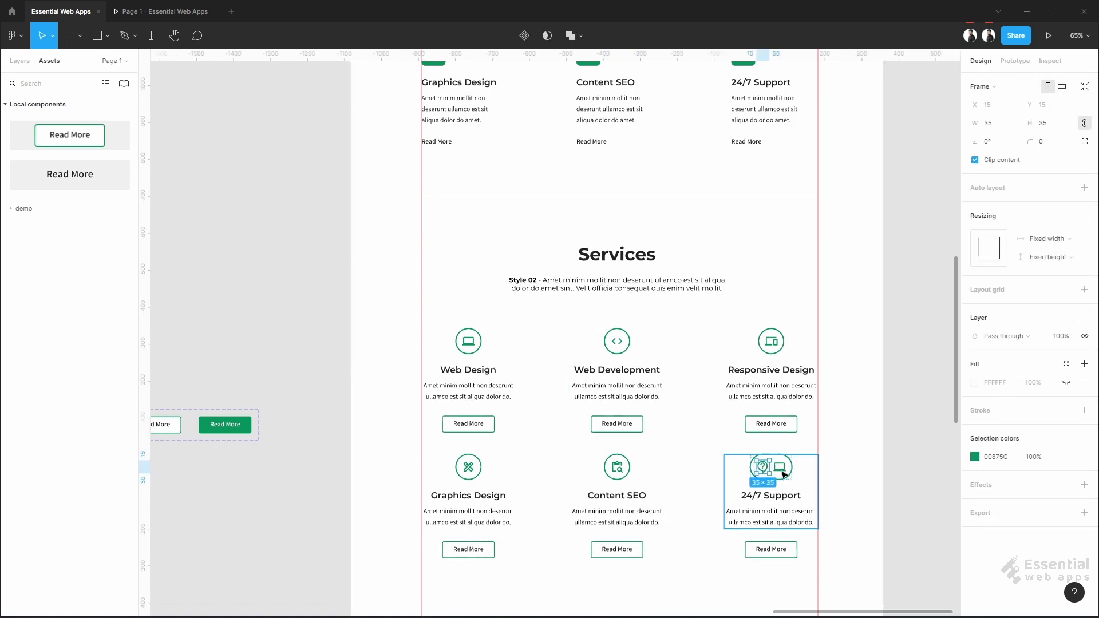
click(782, 472)
key(Delete)
Preview the Style 02 Services section in the prototype and check the Read More buttons' hover effect
key(ctrl+Tab)
scroll(675, 373, down, 3)
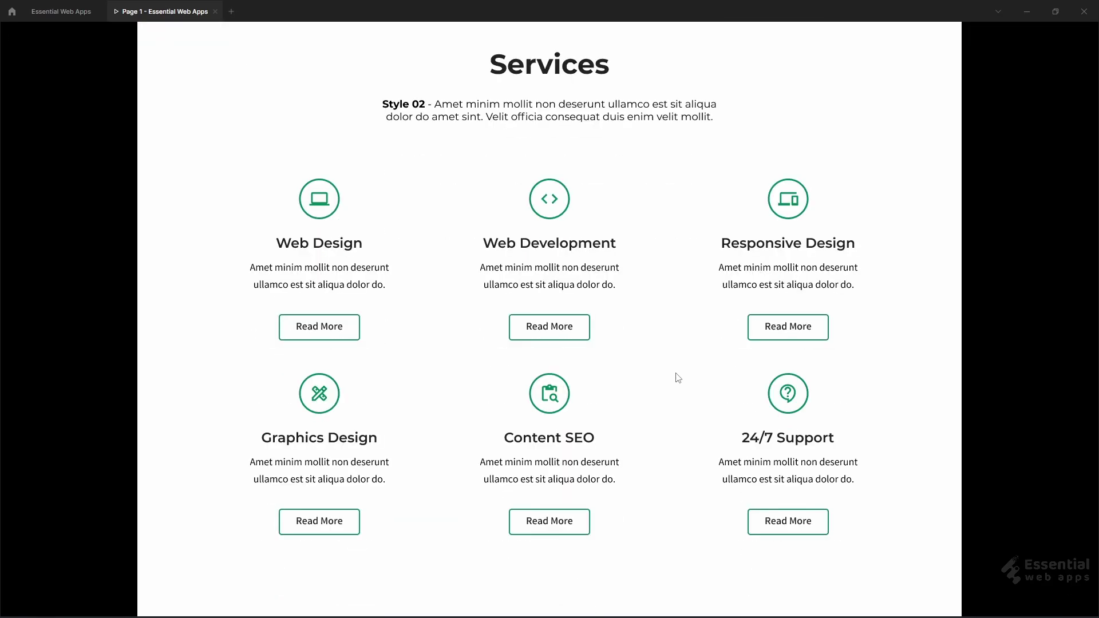
scroll(678, 377, down, 1)
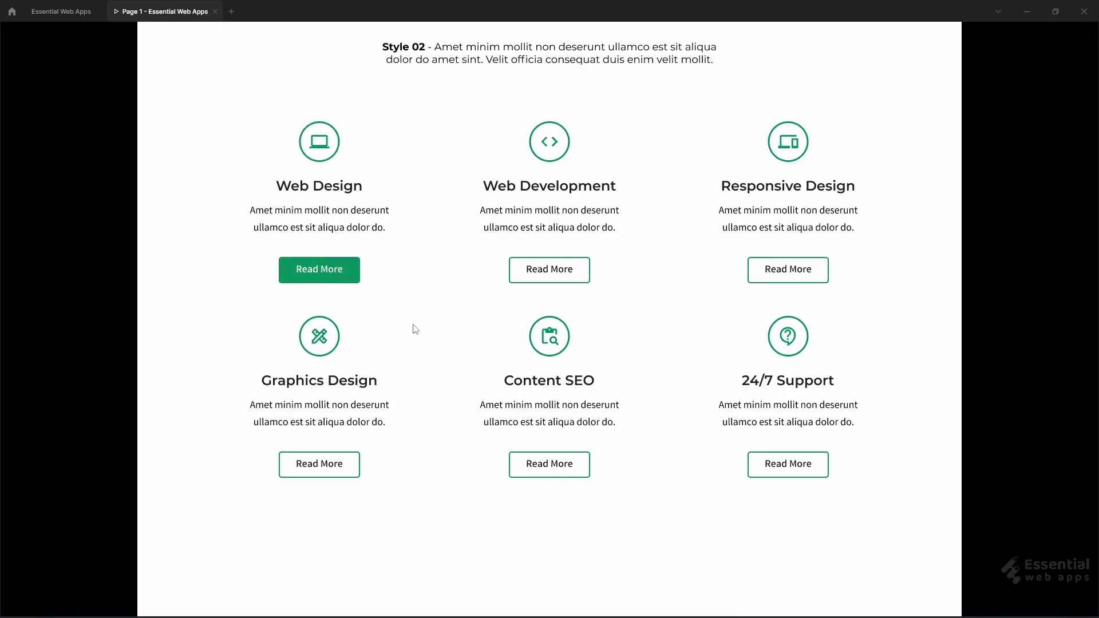
Return to the design file, open the Font Awesome Icons plugin and search it for "arrow"
click(61, 11)
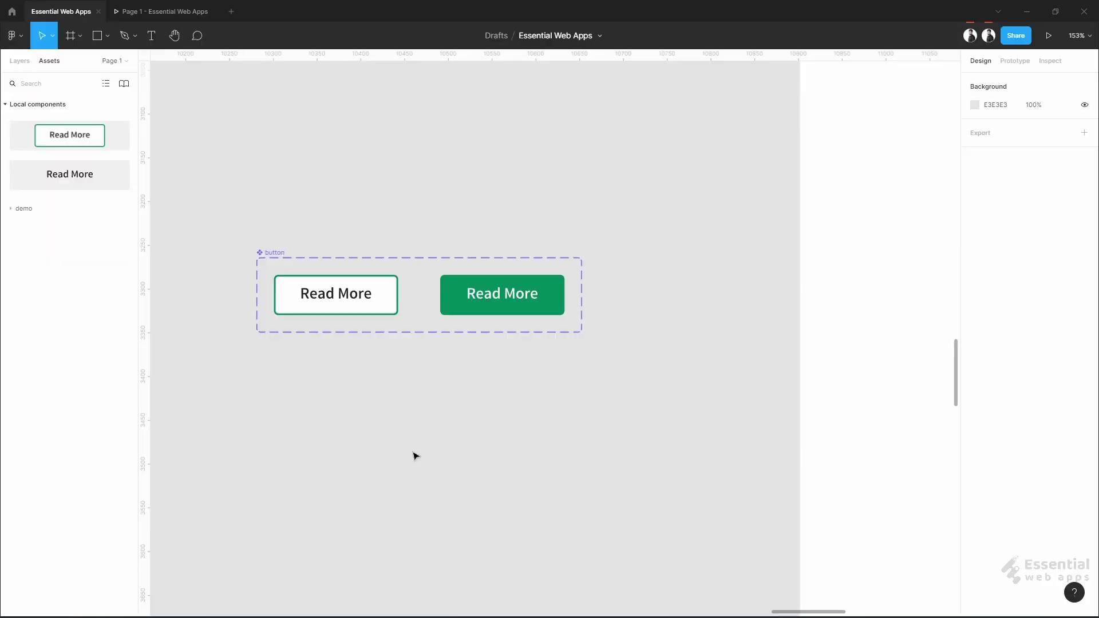
right_click(412, 447)
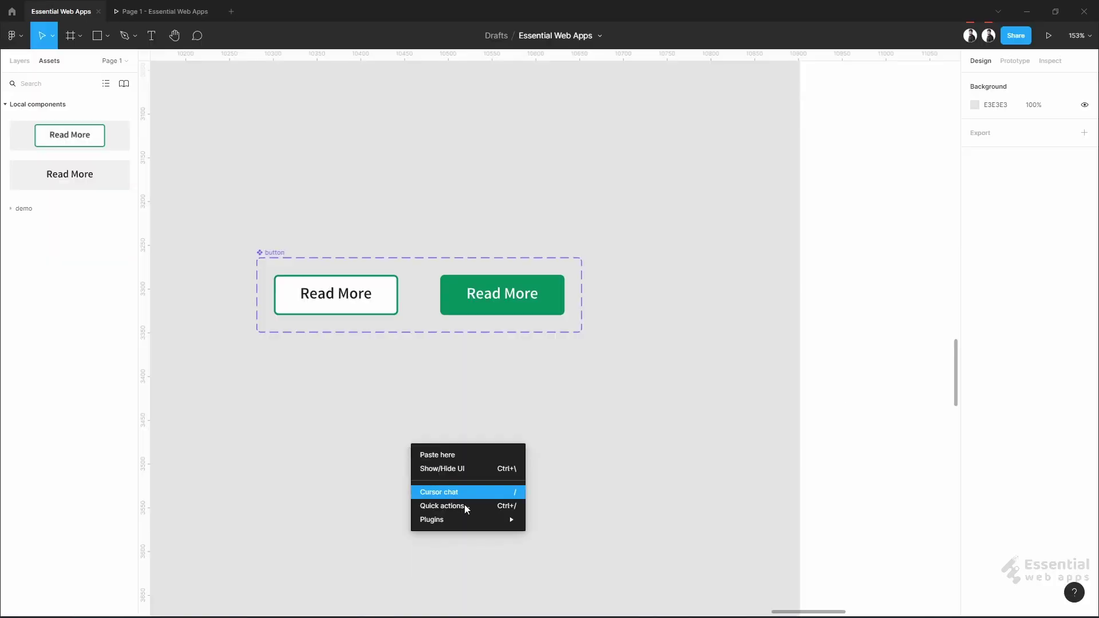
mouse_move(472, 520)
click(599, 339)
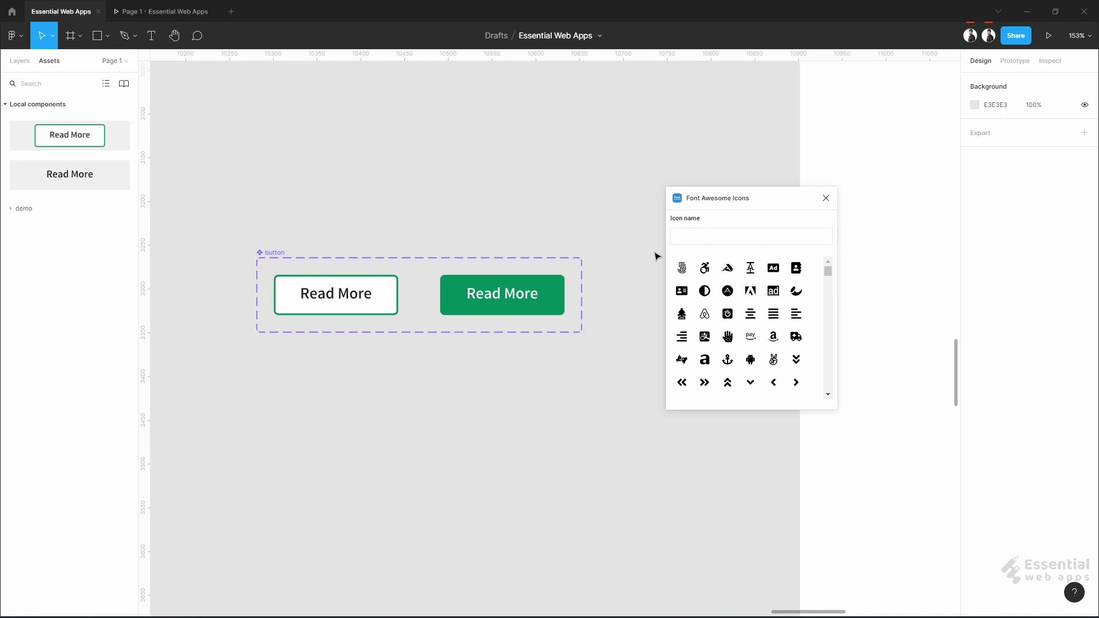
click(707, 239)
text(arrow)
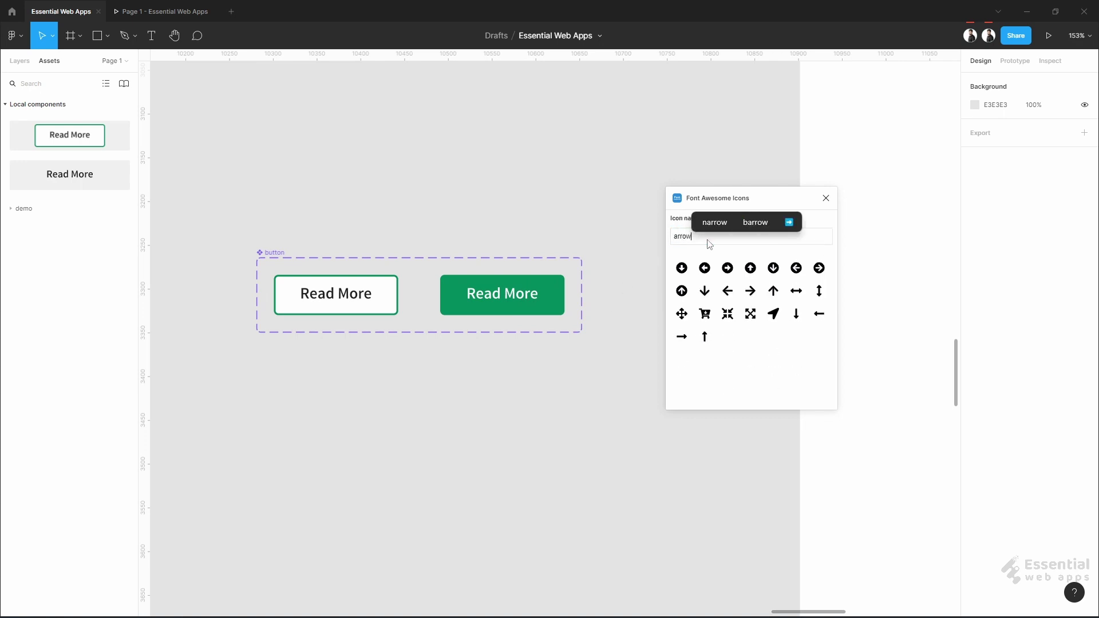
Insert the long right arrow icon after the text in the outlined Read More variant and color it the document's green
click(682, 344)
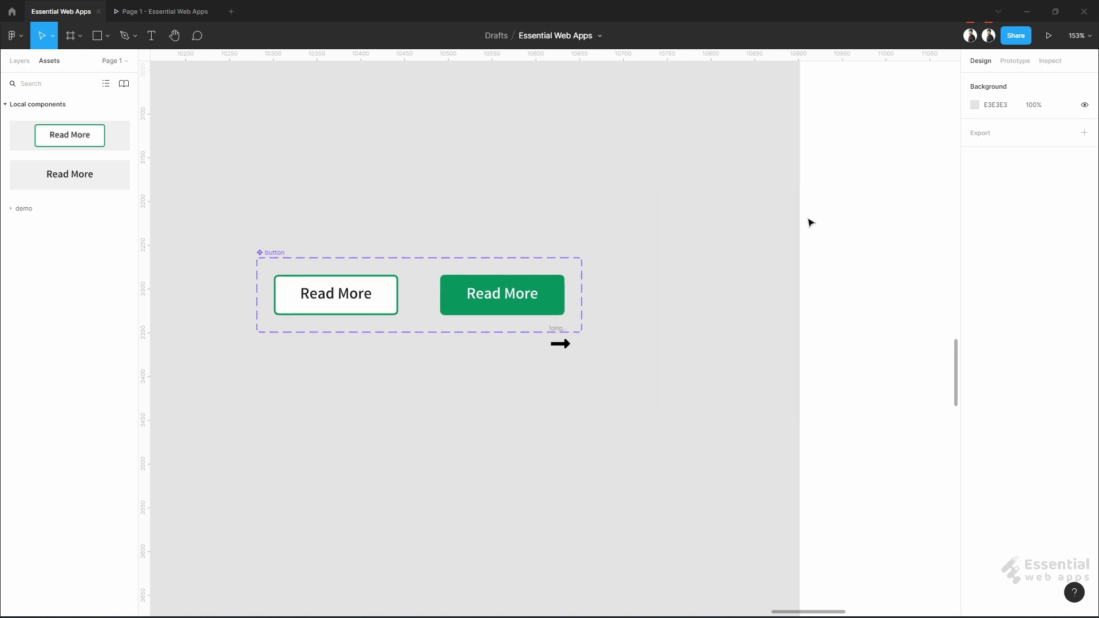
scroll(357, 335, up, 3)
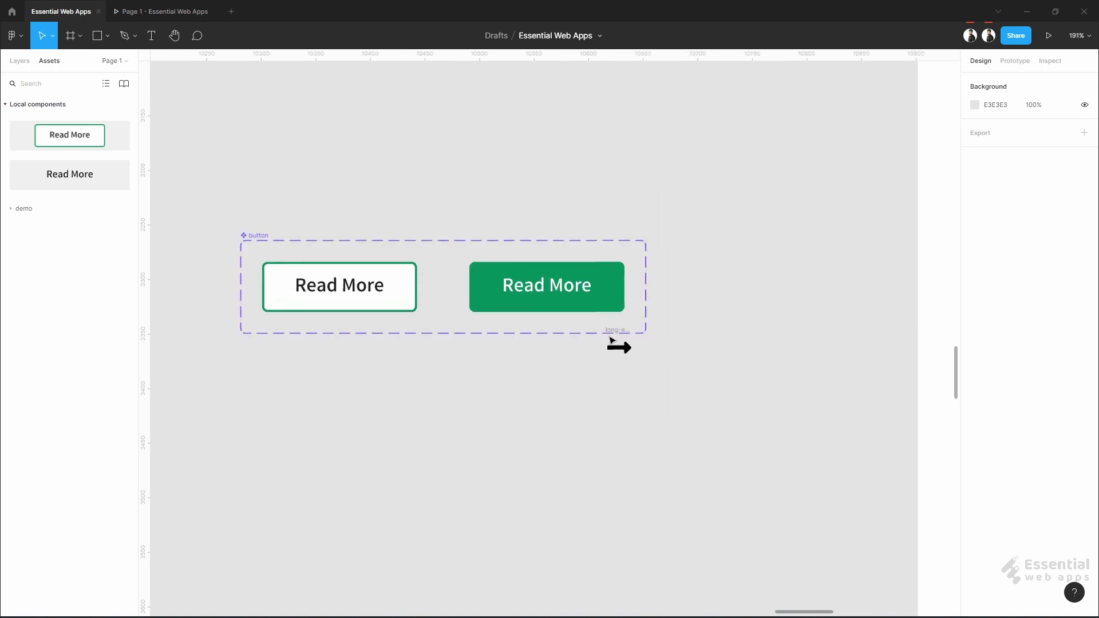
drag(623, 335, 465, 394)
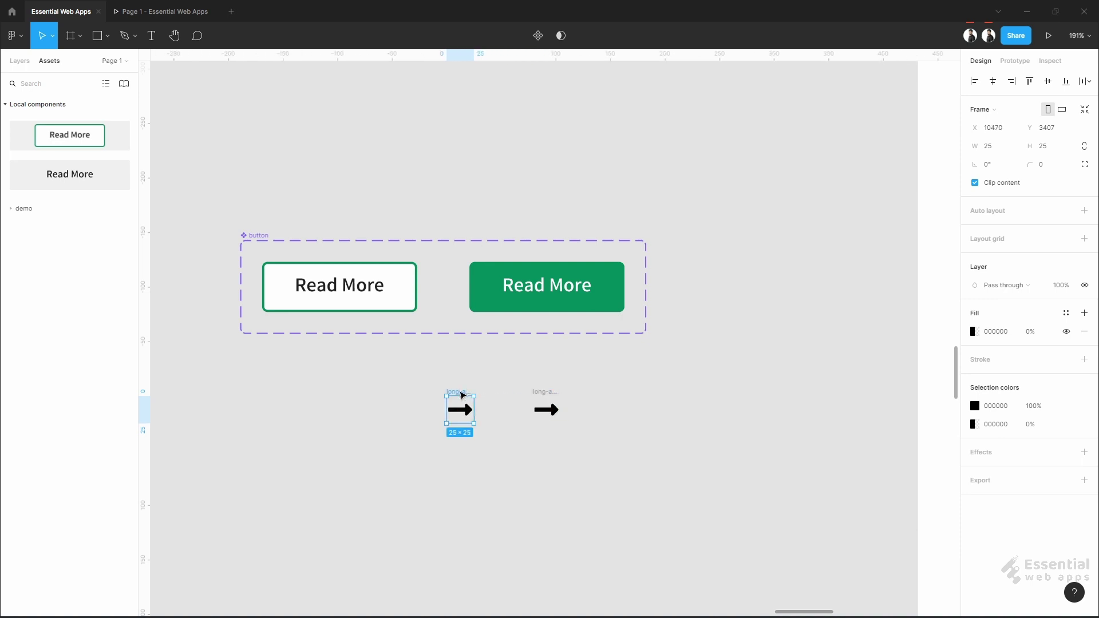
key(Delete)
click(550, 400)
drag(550, 399, 402, 293)
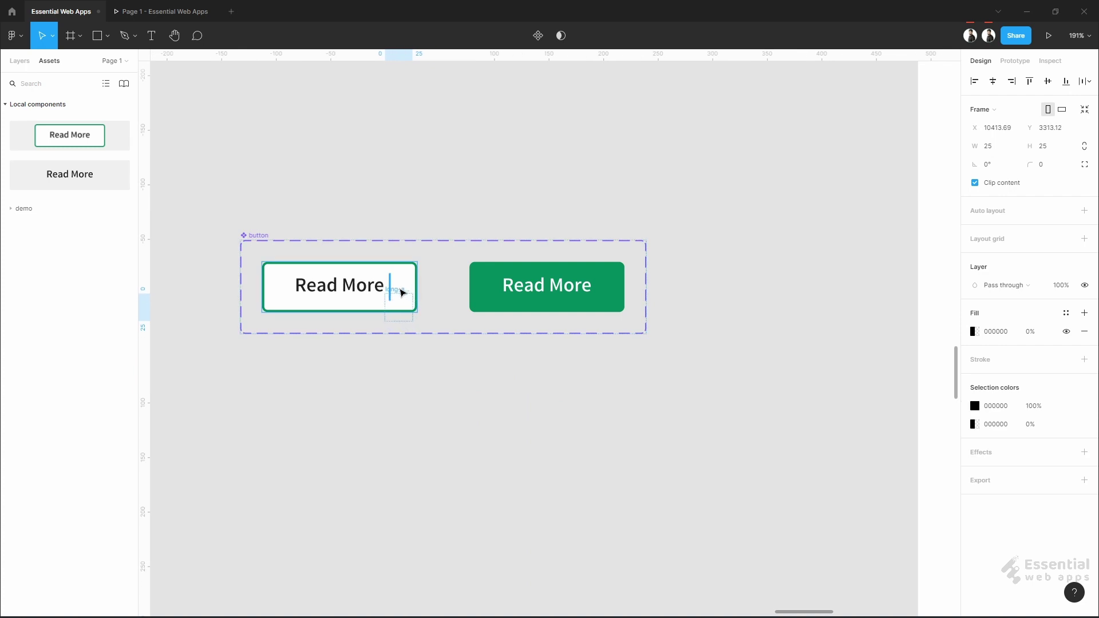
drag(413, 380, 415, 387)
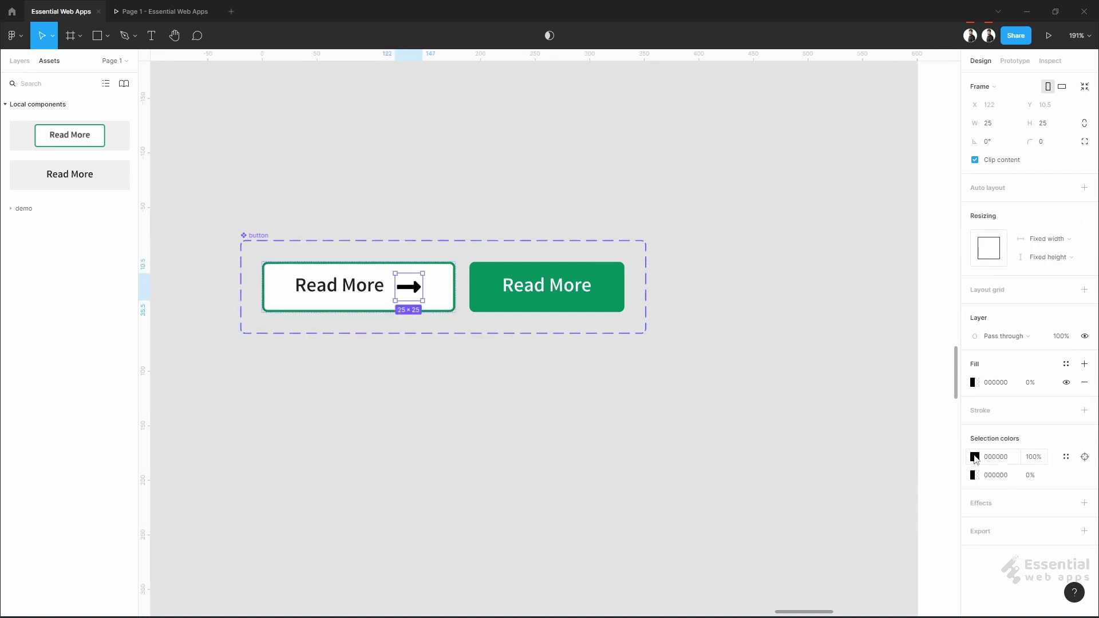
click(974, 458)
click(865, 560)
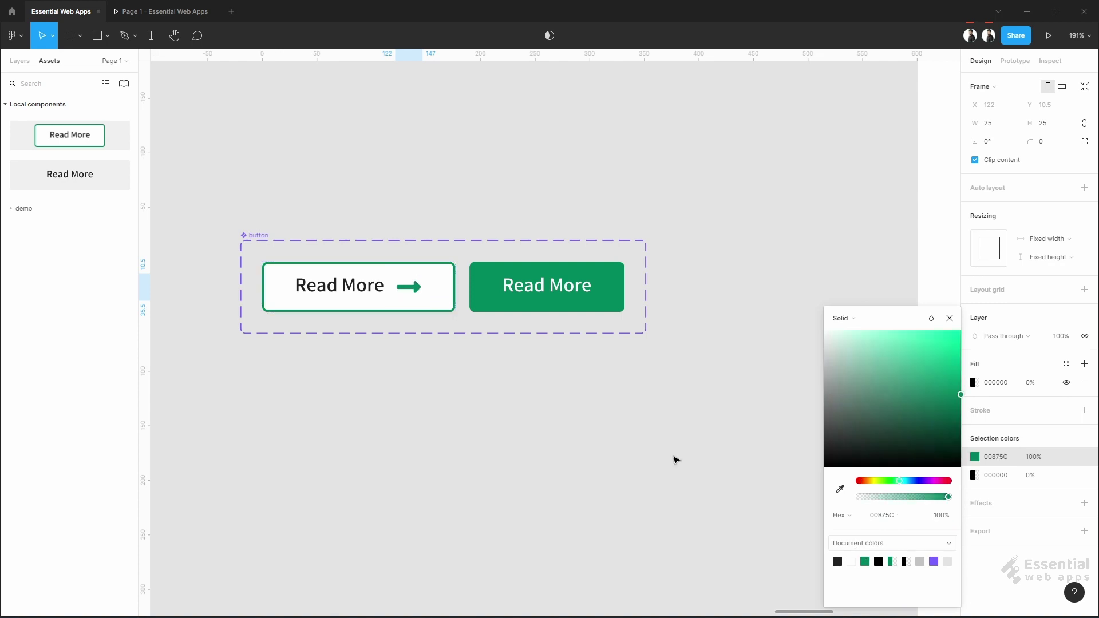
Copy the arrow icon into the filled green Read More variant, after the text, and color it white
drag(433, 292, 618, 287)
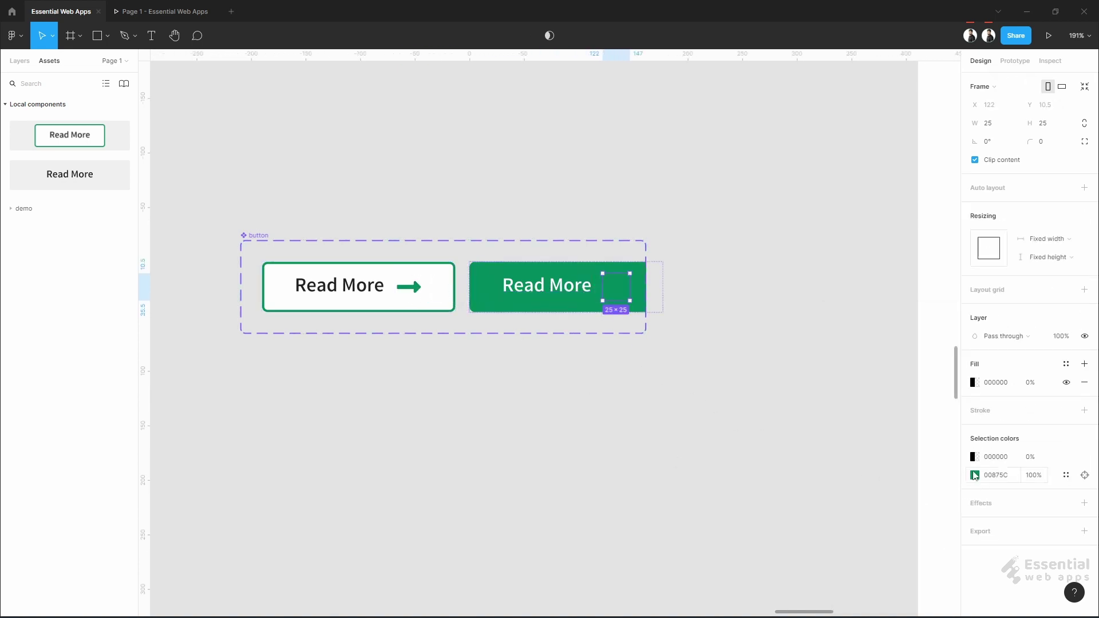
click(973, 476)
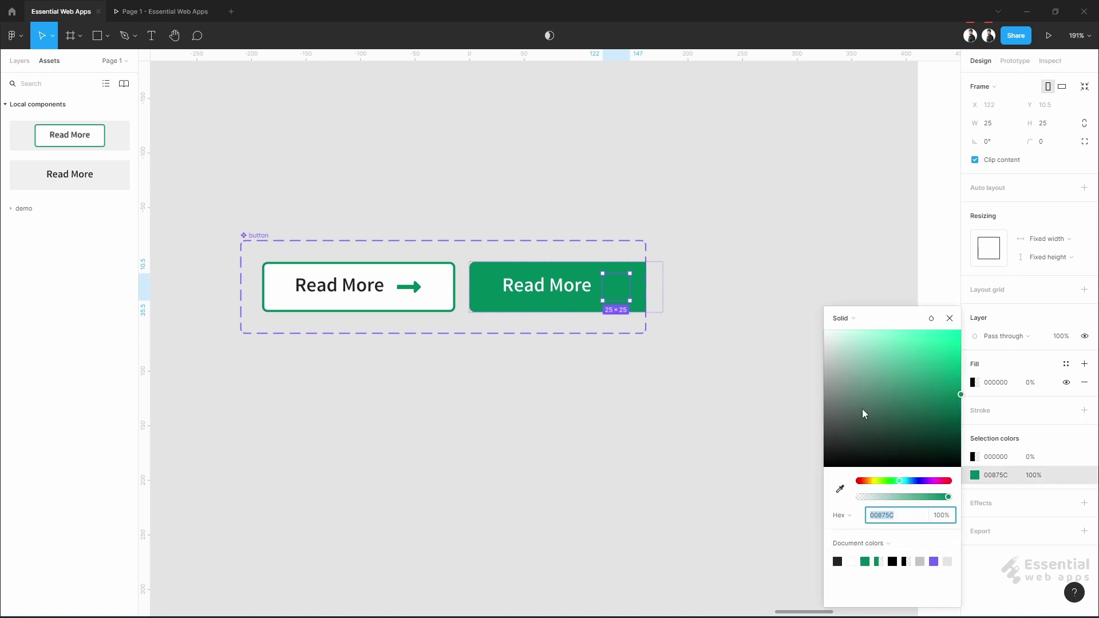
drag(831, 343, 818, 332)
click(602, 367)
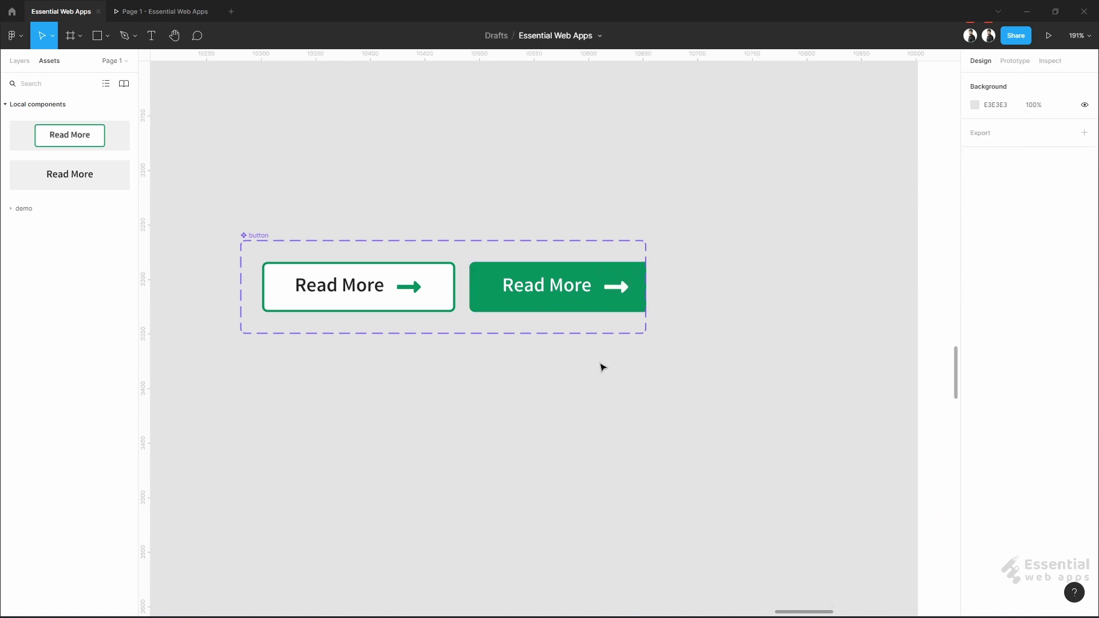
Widen the button component set to about 401 px so it encloses both Read More variants
click(252, 234)
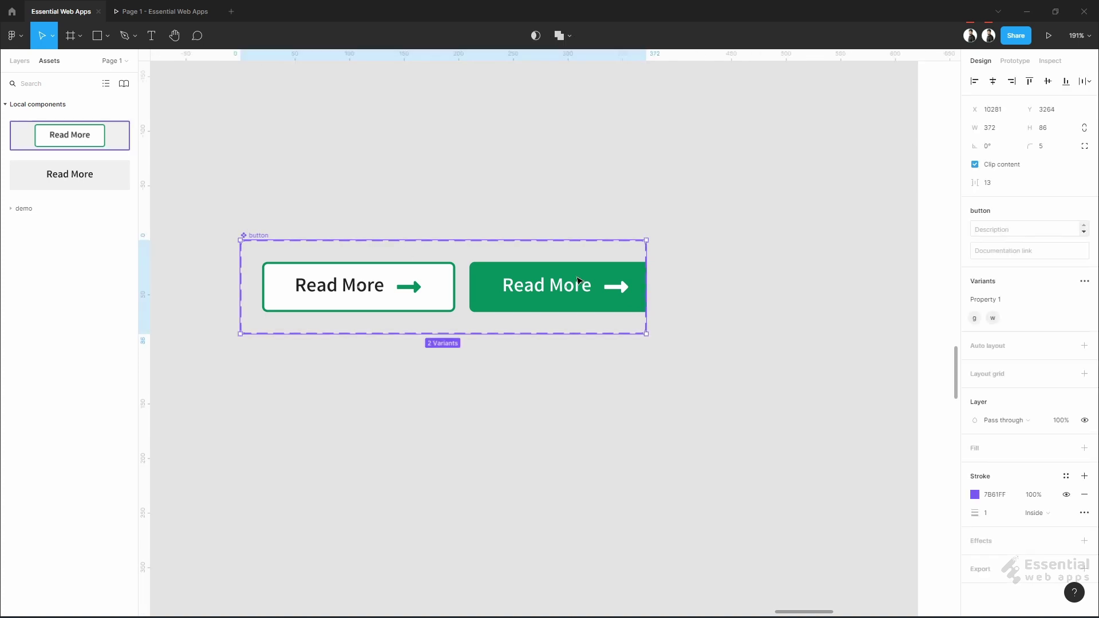
drag(654, 254, 678, 256)
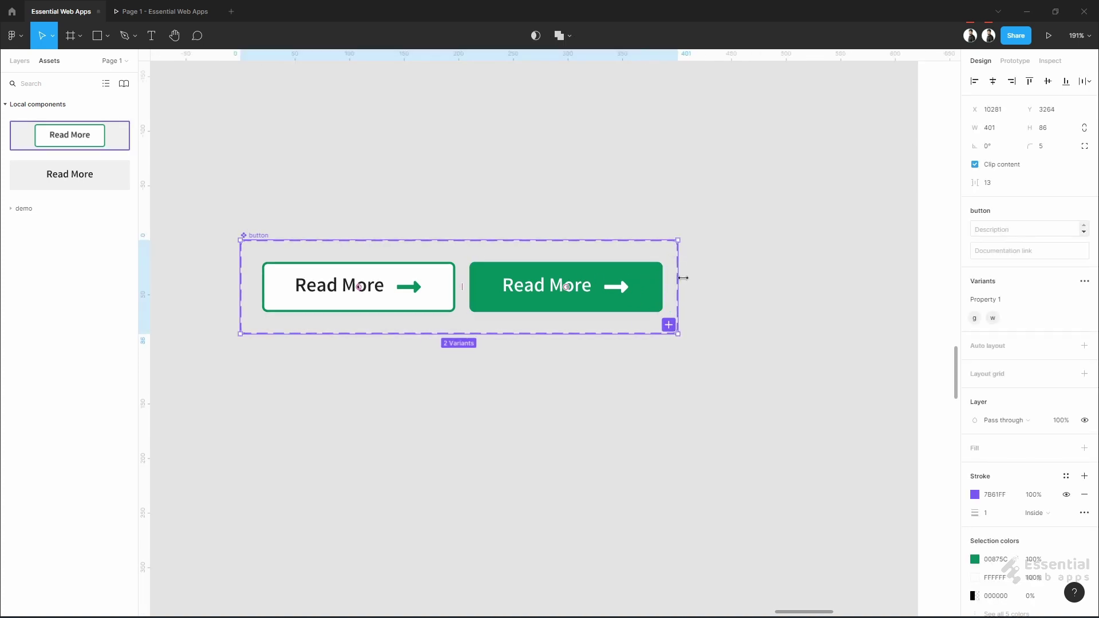
click(712, 395)
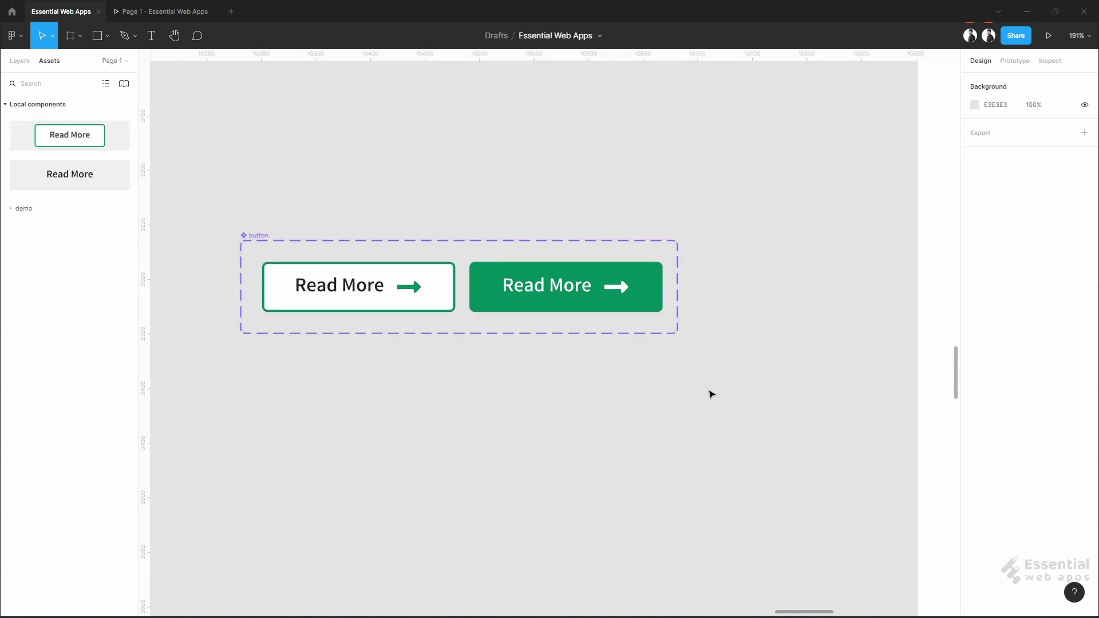
Draw a vertical divider line about 620 px long between the first two service columns and duplicate it between the last two
ctrl+scroll(711, 395, down, 5)
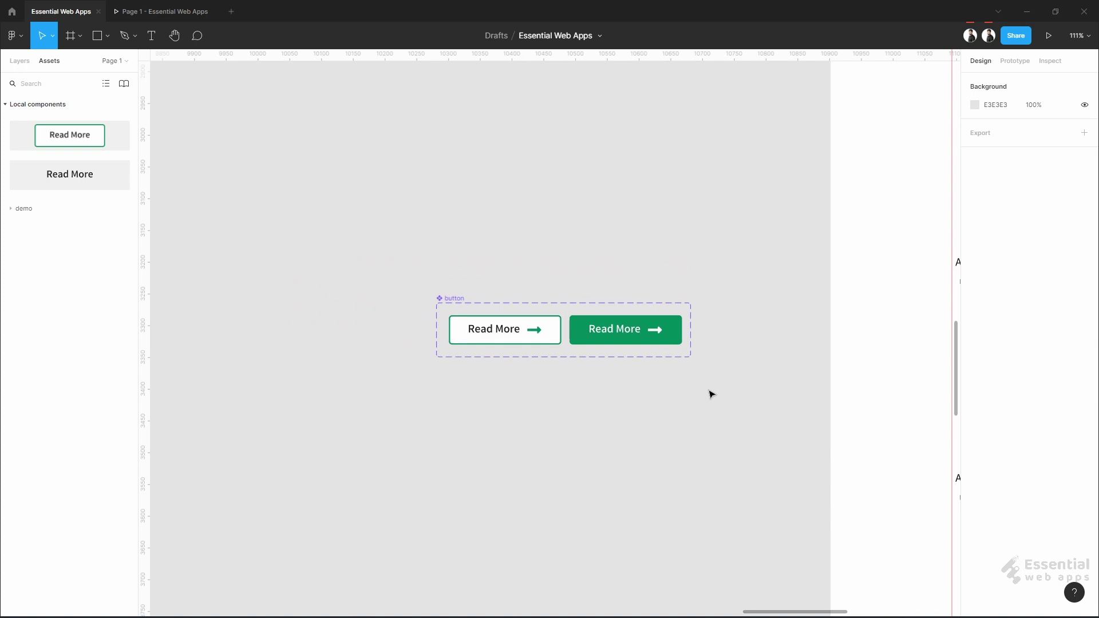
drag(722, 410, 219, 395)
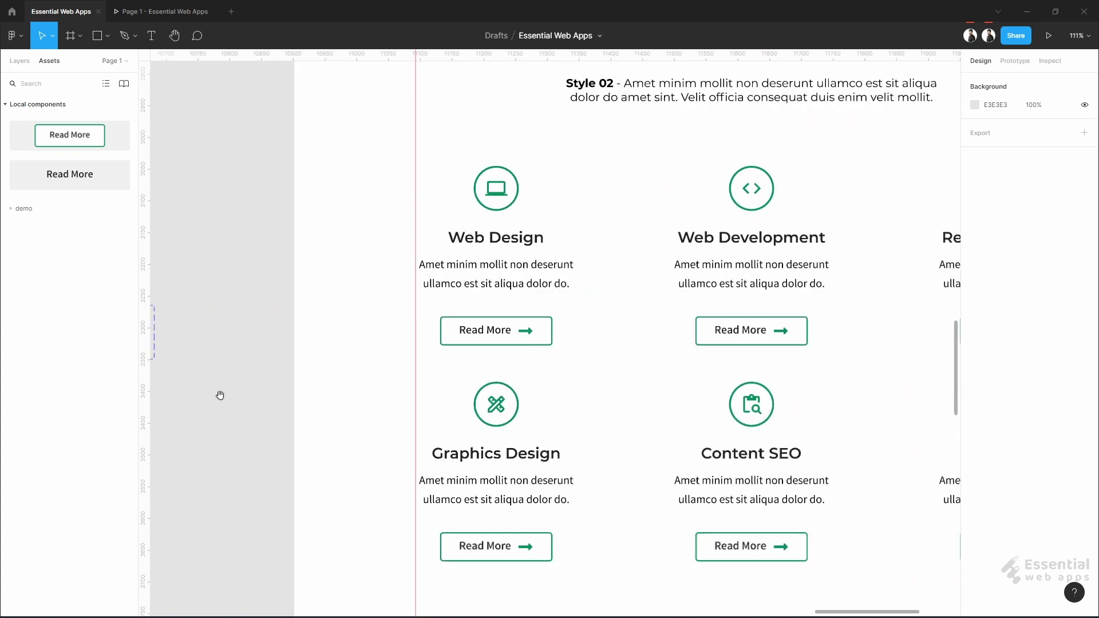
drag(640, 390, 394, 366)
ctrl+scroll(393, 365, down, 3)
click(107, 35)
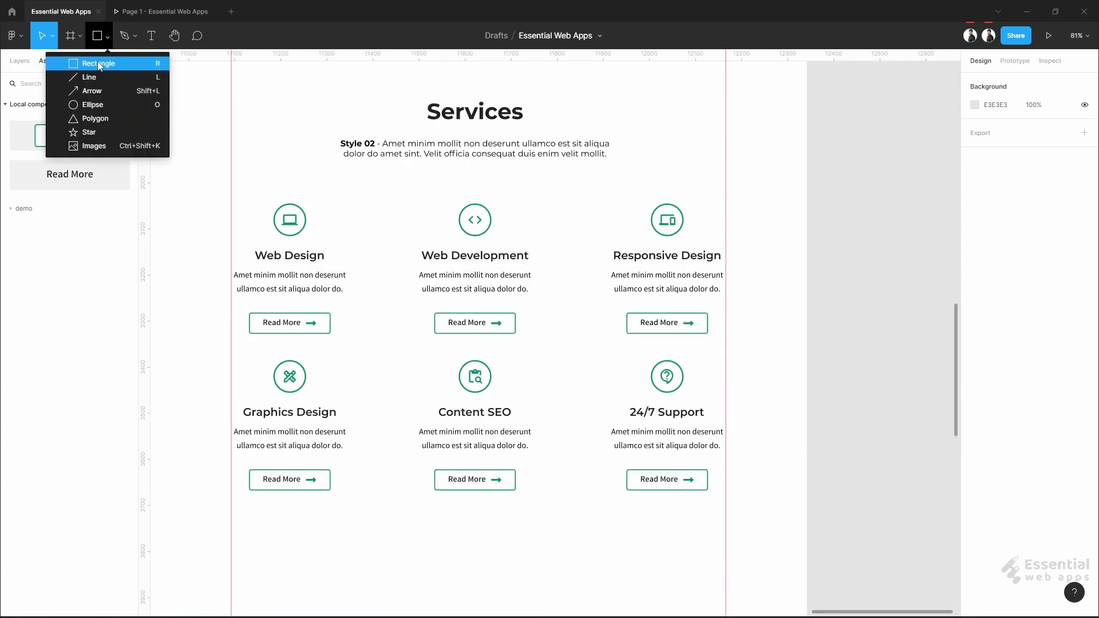
click(86, 77)
mouse_move(377, 202)
mouse_down()
mouse_move(381, 490)
mouse_move(380, 204)
mouse_up()
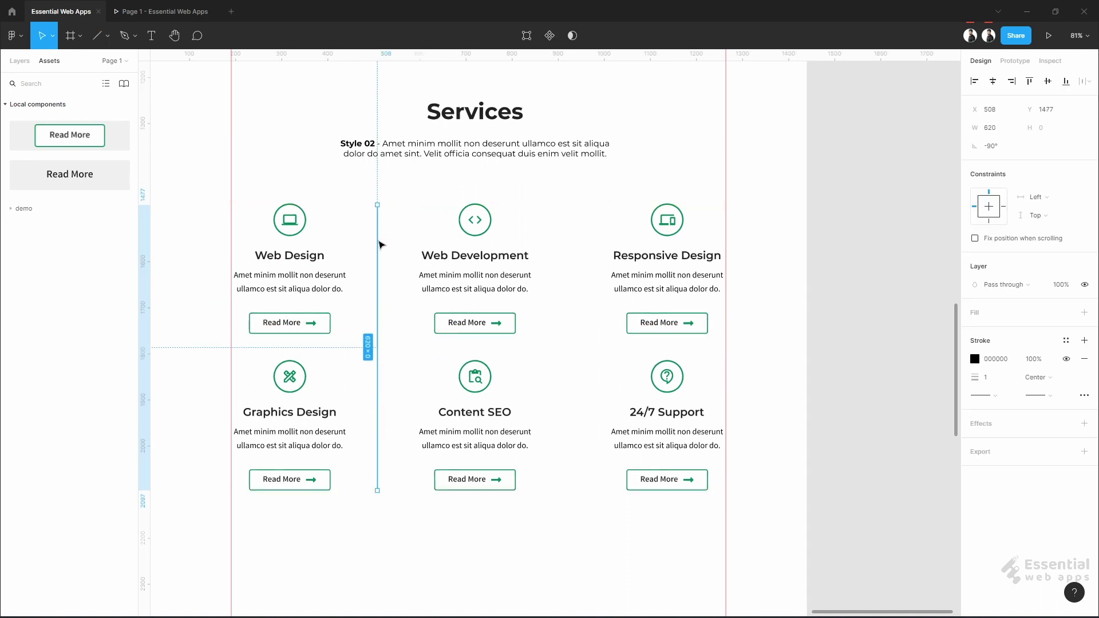
alt+drag(383, 246, 578, 245)
Distribute the top row's service cards and the two vertical dividers with equal horizontal spacing
drag(199, 185, 734, 289)
click(1085, 81)
click(969, 128)
click(765, 284)
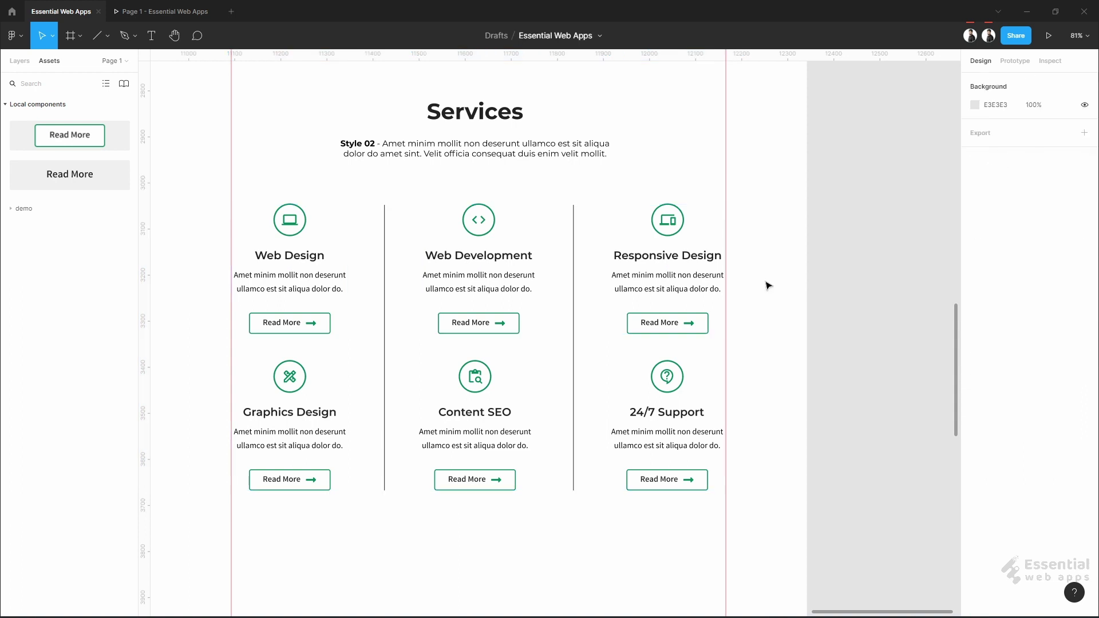
Add a horizontal divider line between the two rows of service cards, spanning the content width between the guides
click(384, 260)
alt+drag(384, 260, 394, 268)
shift+drag(396, 208, 526, 369)
drag(402, 355, 382, 348)
drag(516, 347, 726, 347)
Distribute the Web Design card, the horizontal divider and the Graphics Design card with equal vertical spacing
drag(190, 212, 301, 465)
click(1083, 84)
click(1001, 120)
click(853, 308)
Change the stroke of all three divider lines to light gray and show the Style 02 section in the prototype
drag(375, 339, 595, 356)
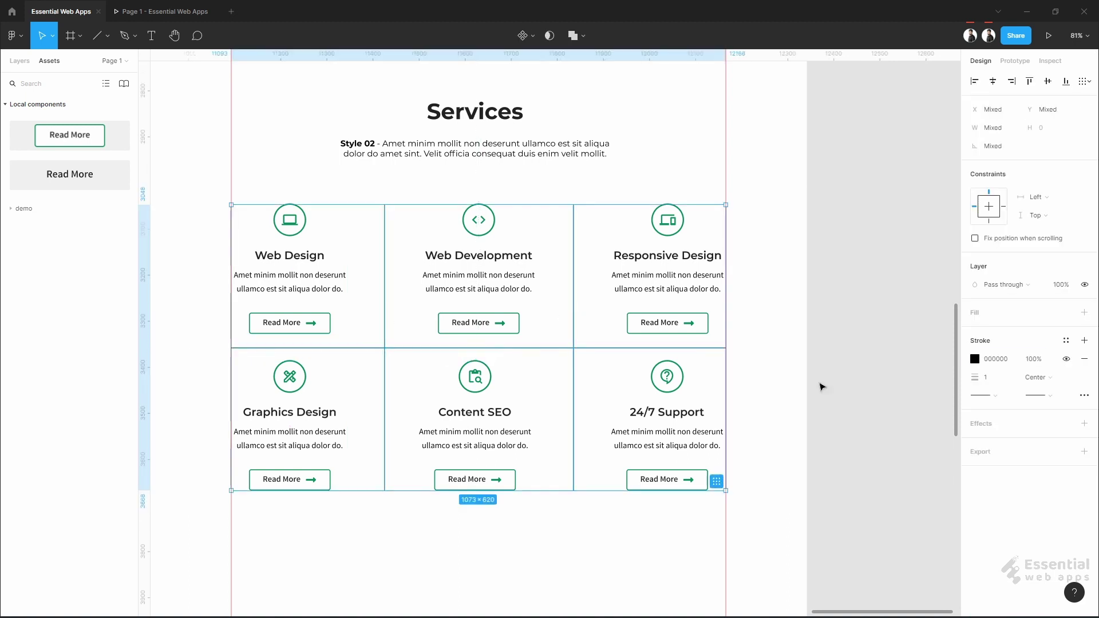
click(833, 366)
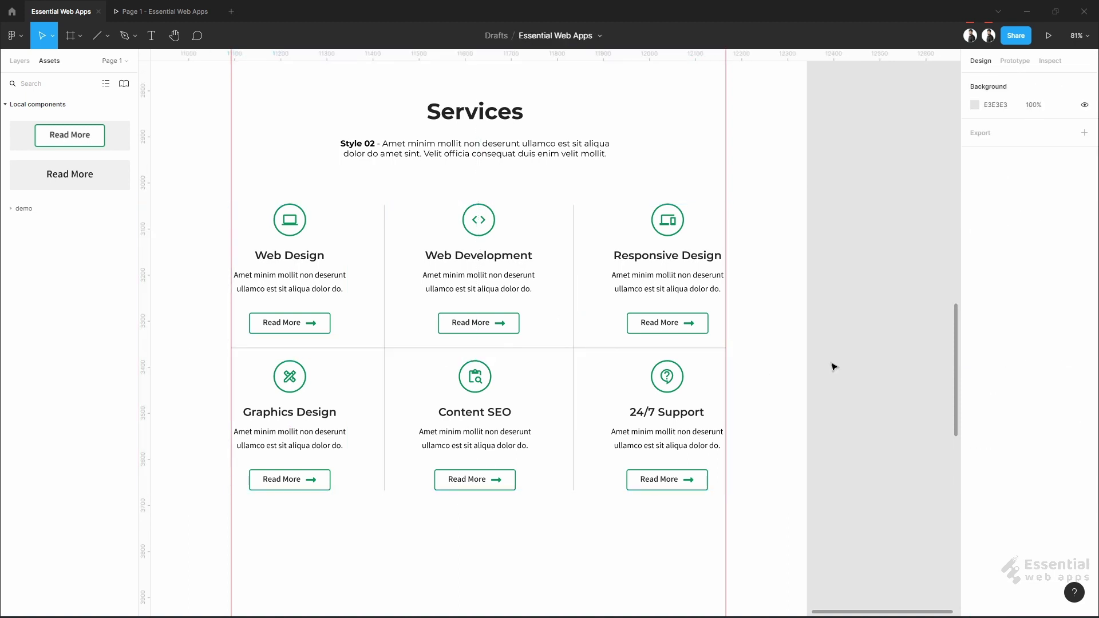
click(174, 11)
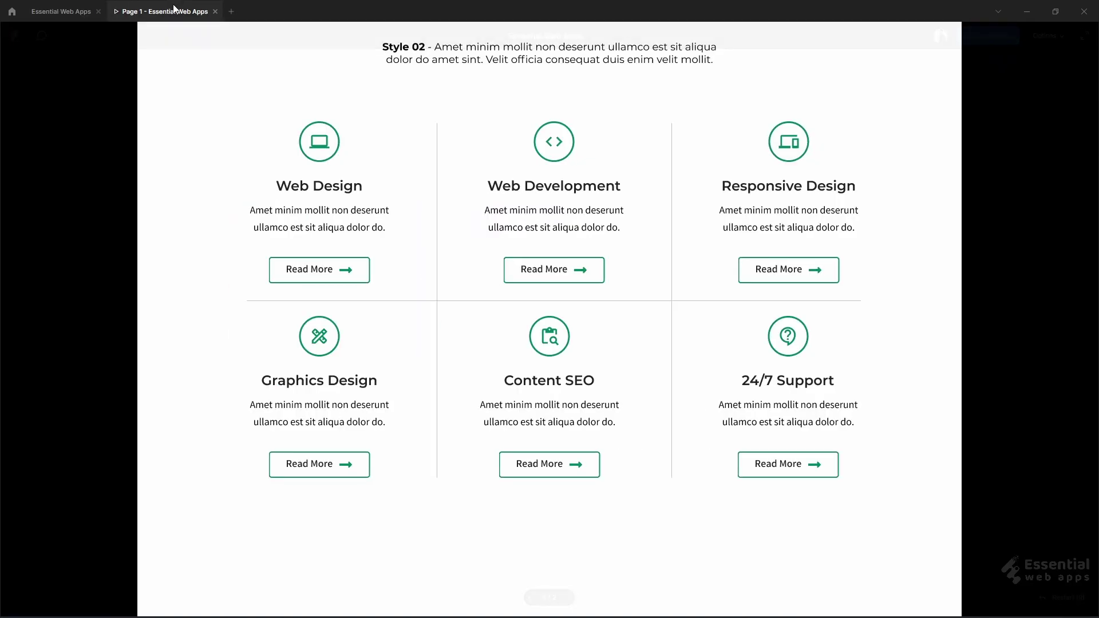
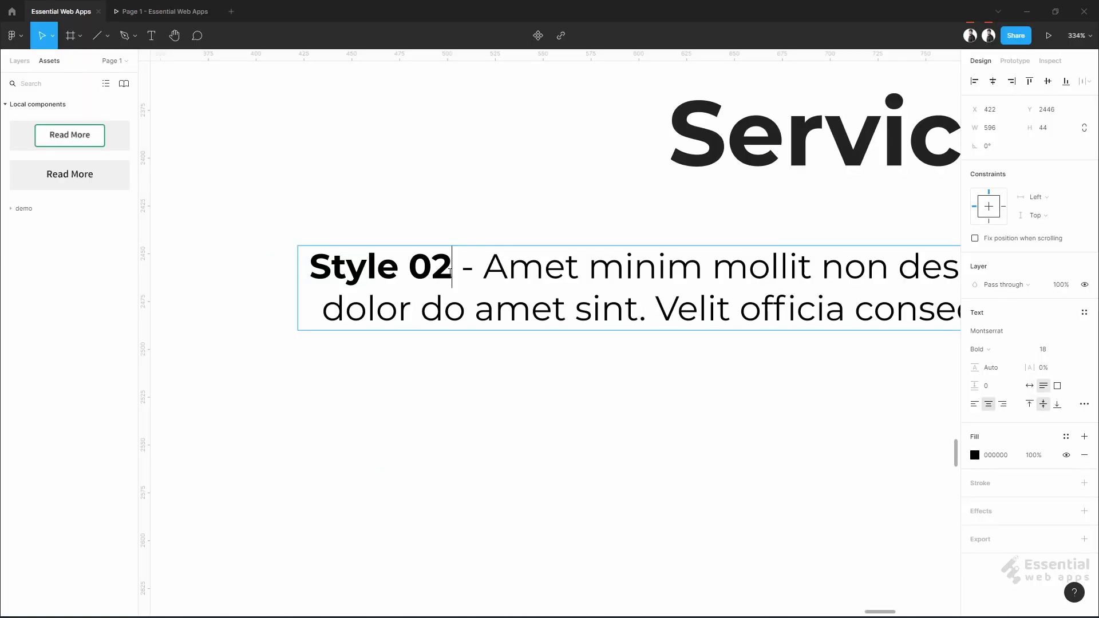
Change the label at the start of the new Services description to "Style 03"
key(BackSpace)
text(3)
key(Escape)
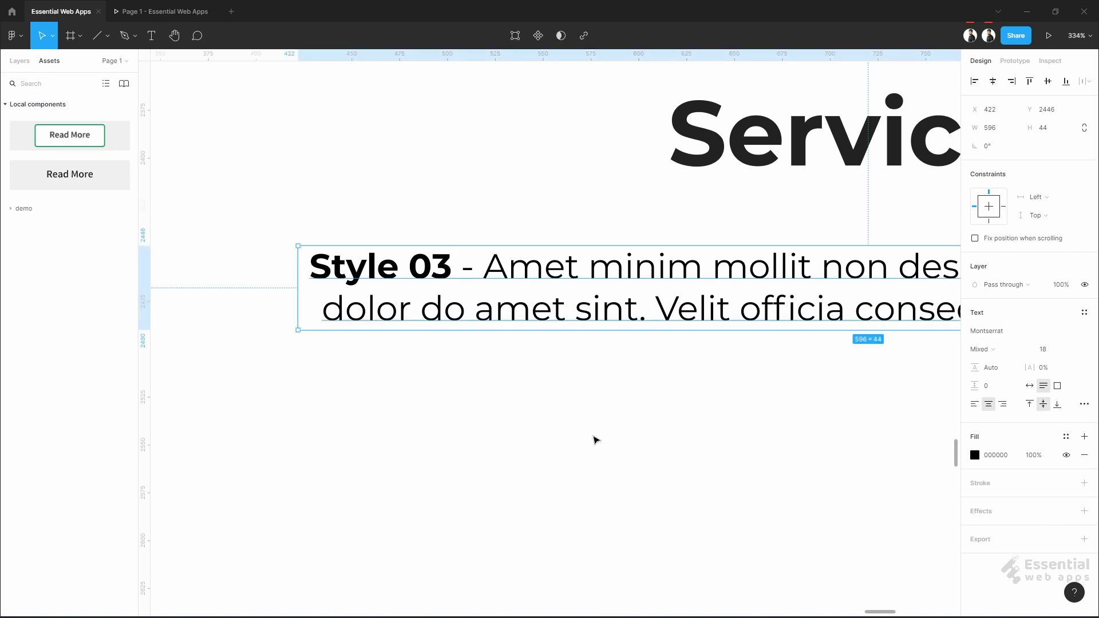
click(615, 422)
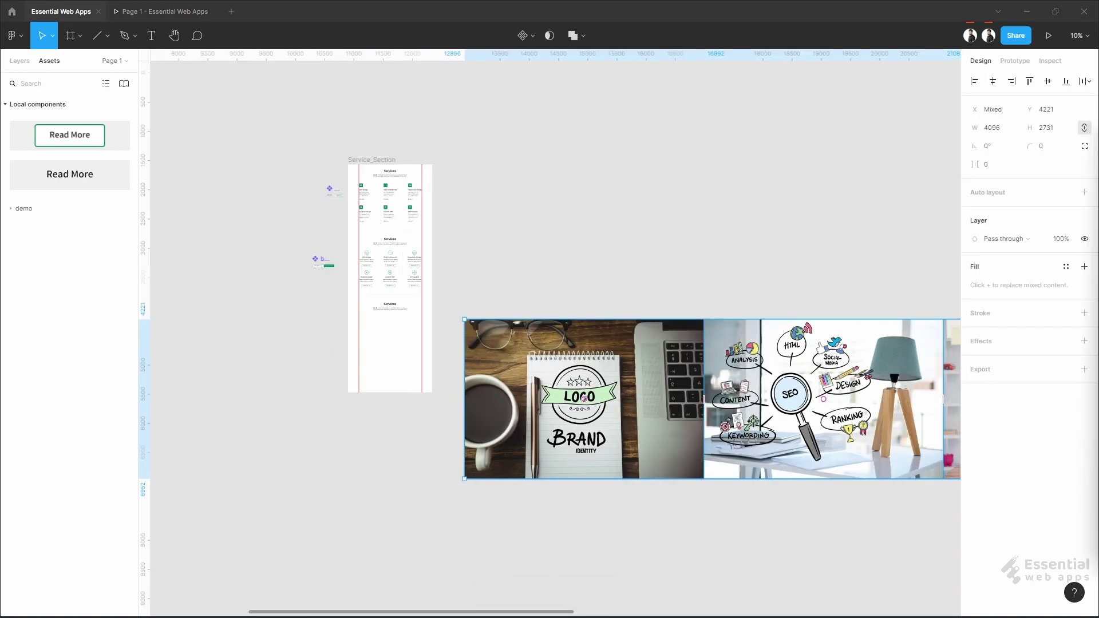
Resize all the imported service images to 260 × 174 and set their horizontal spacing to 15
scroll(583, 396, right, 3)
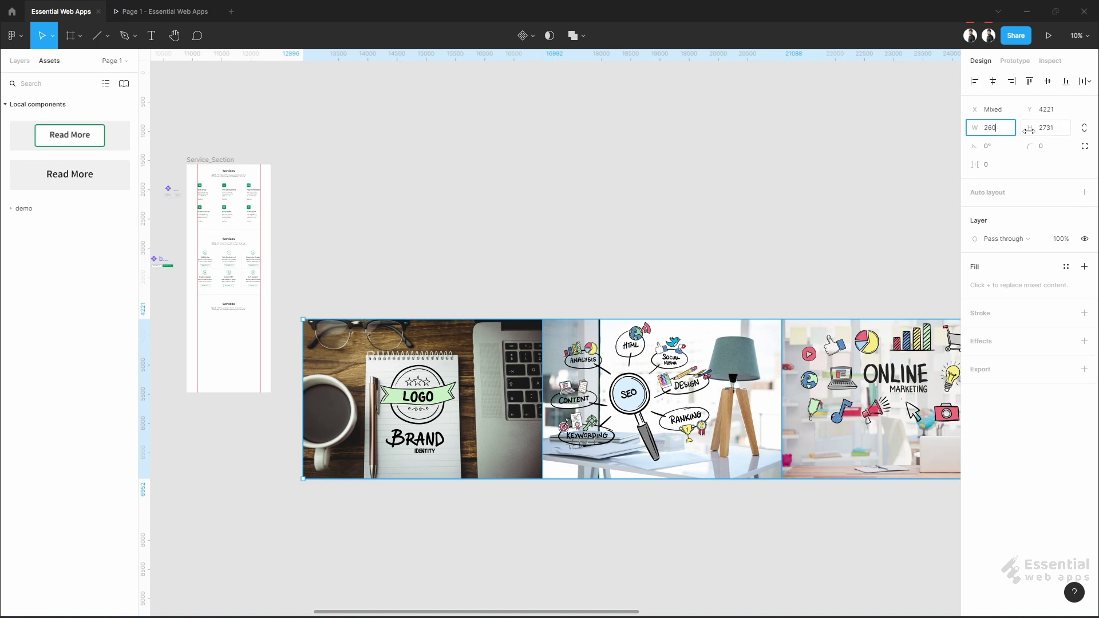
click(1052, 129)
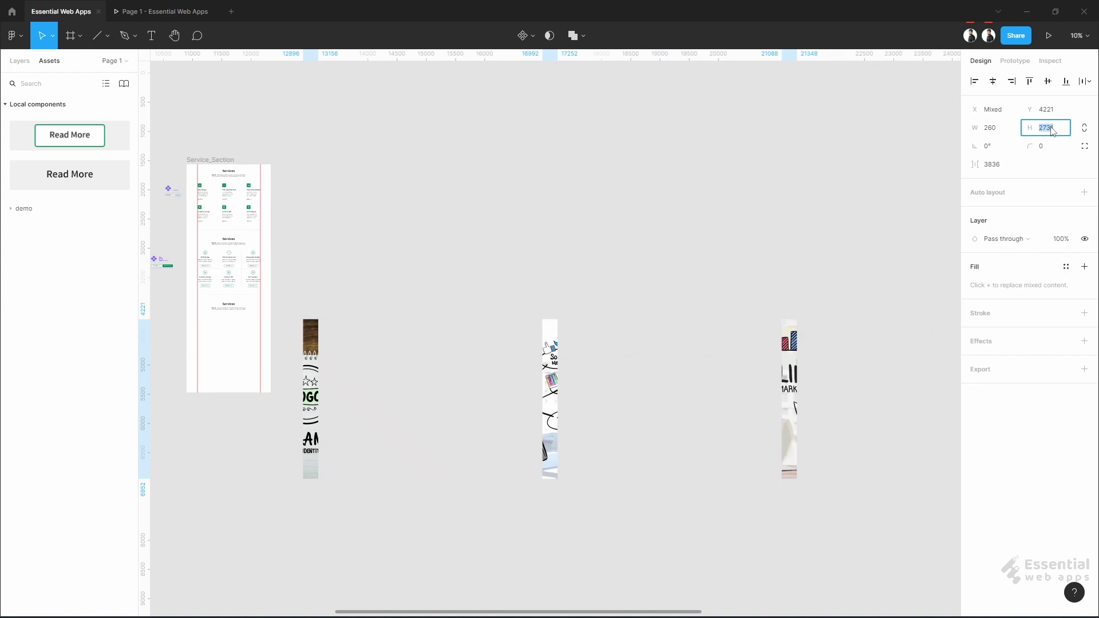
text(174)
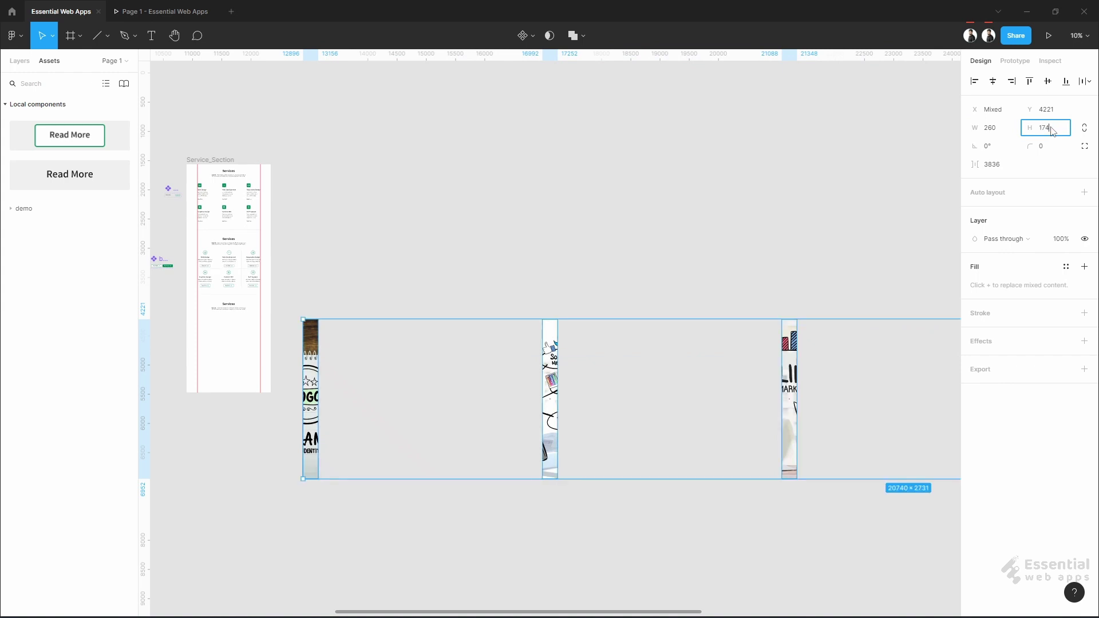
key(Return)
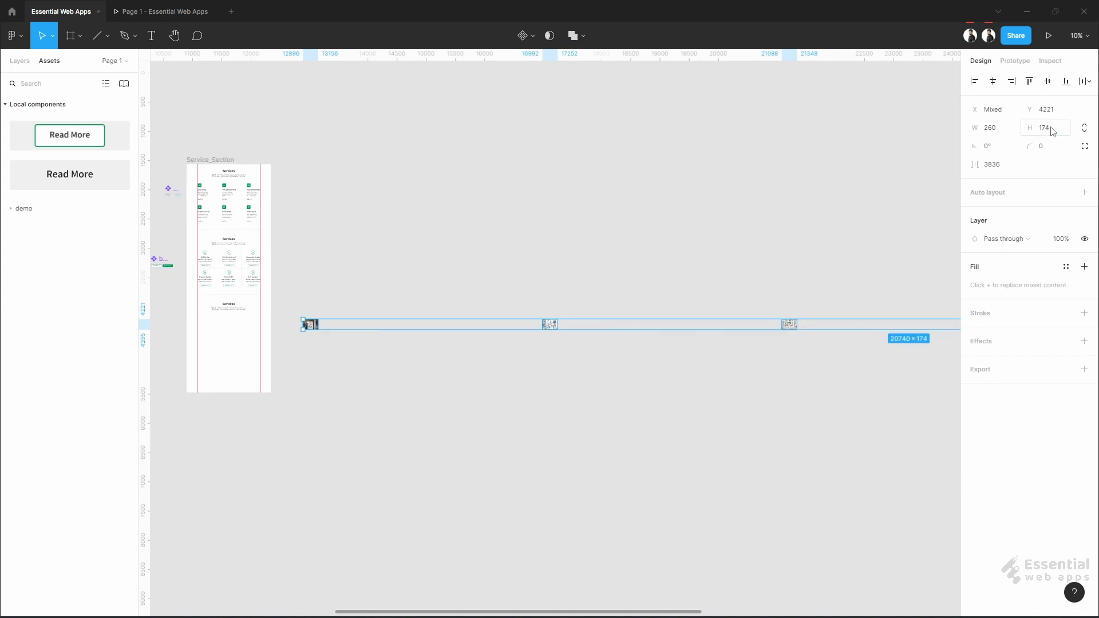
click(1001, 164)
text(15)
key(Return)
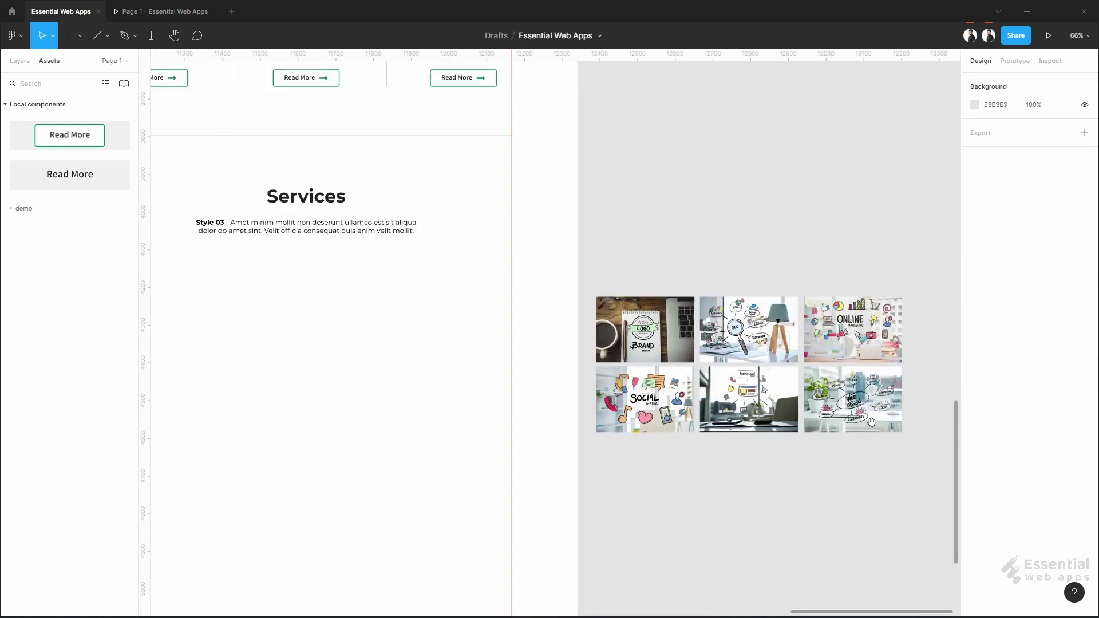
Move the Web Design image into the Style 03 section below the description, aligned with the first vertical guide
click(885, 416)
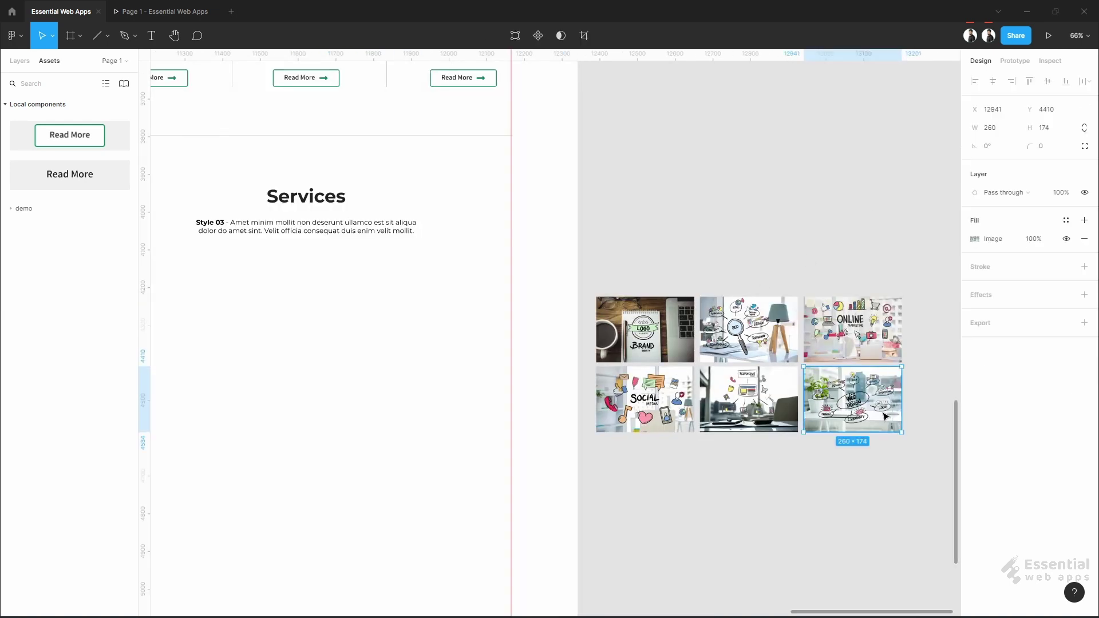
drag(880, 417, 318, 394)
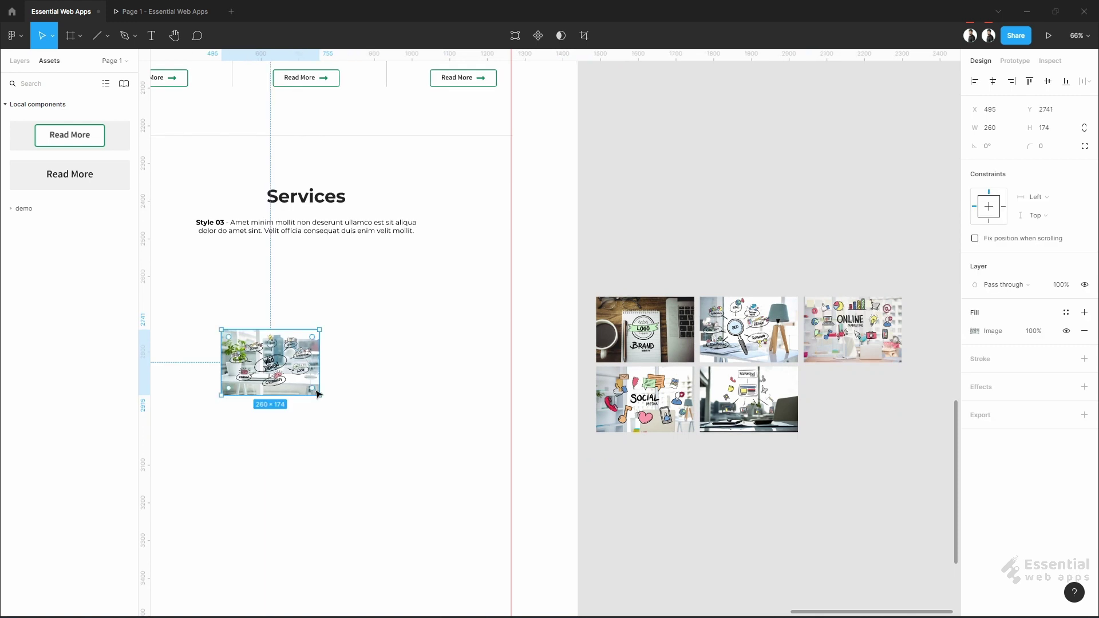
drag(359, 441, 598, 496)
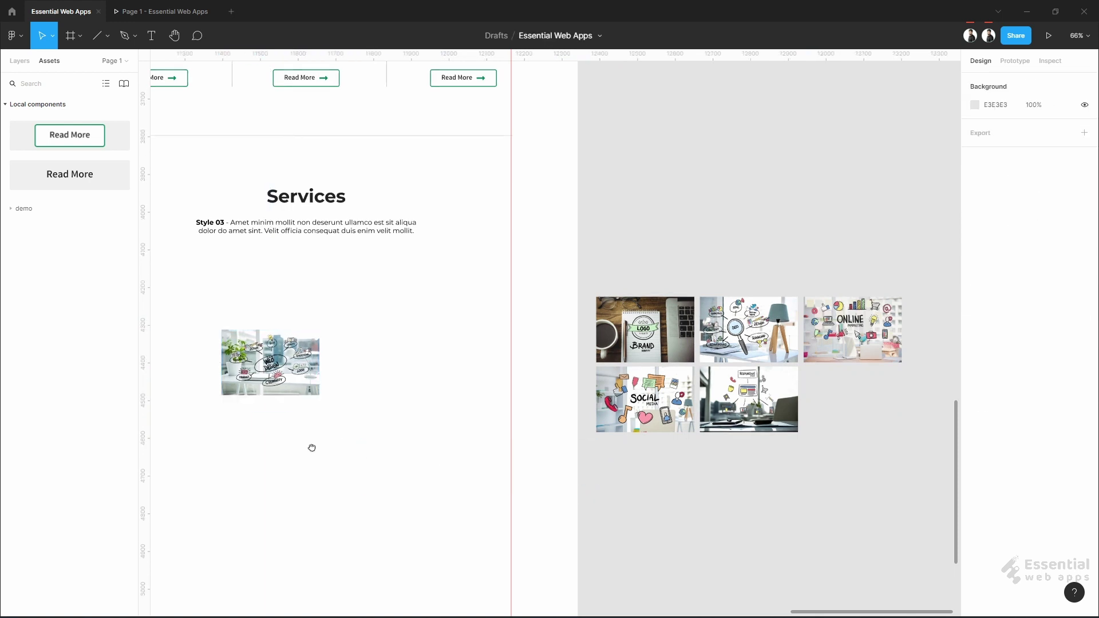
drag(311, 448, 568, 483)
click(524, 411)
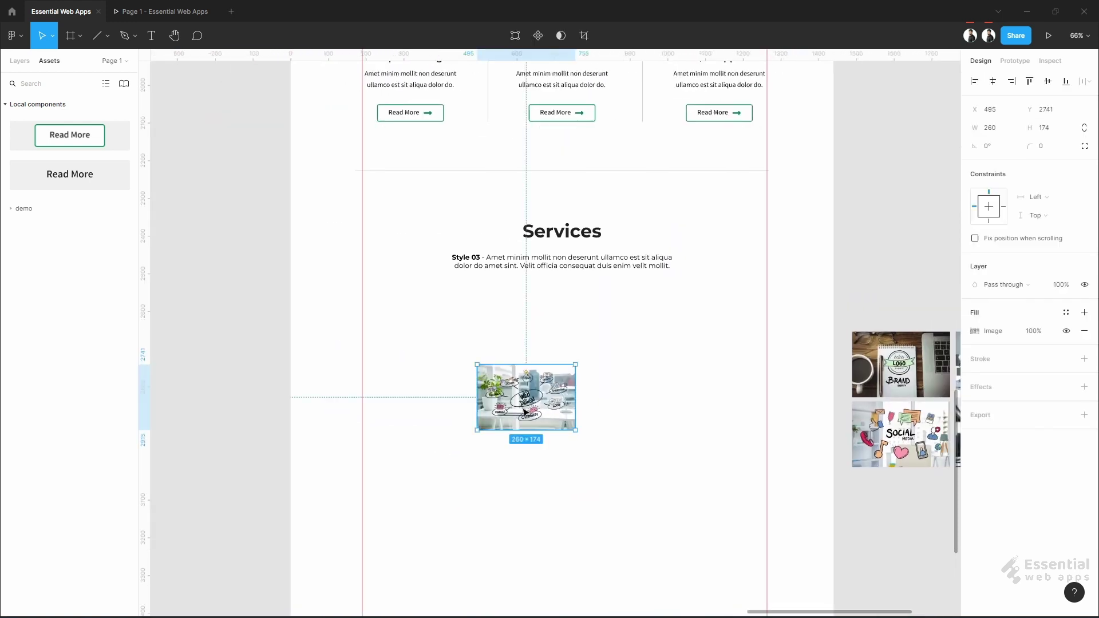
drag(526, 411, 436, 373)
click(579, 363)
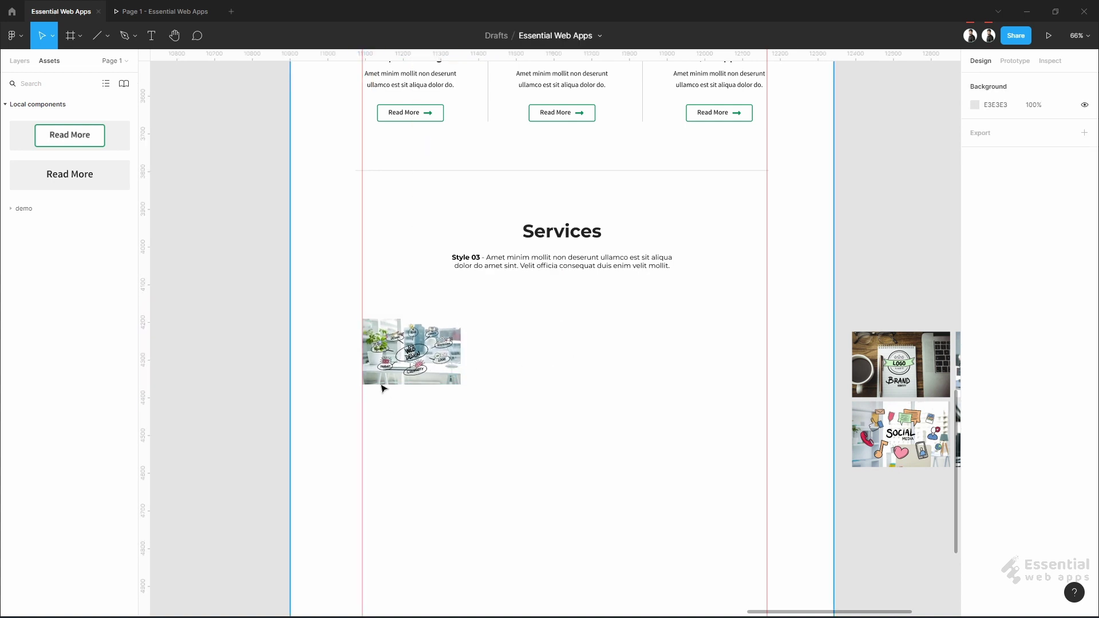
Add a "Web Design" heading in Montserrat Bold below the placed image
scroll(380, 386, up, 5)
scroll(401, 373, up, 2)
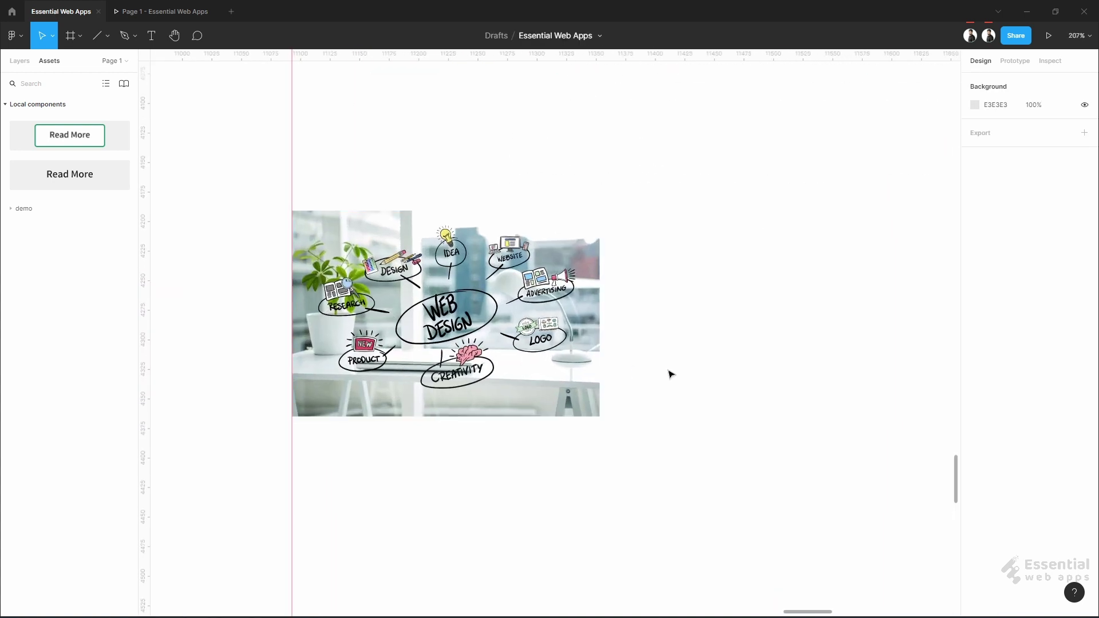
text(Web Design)
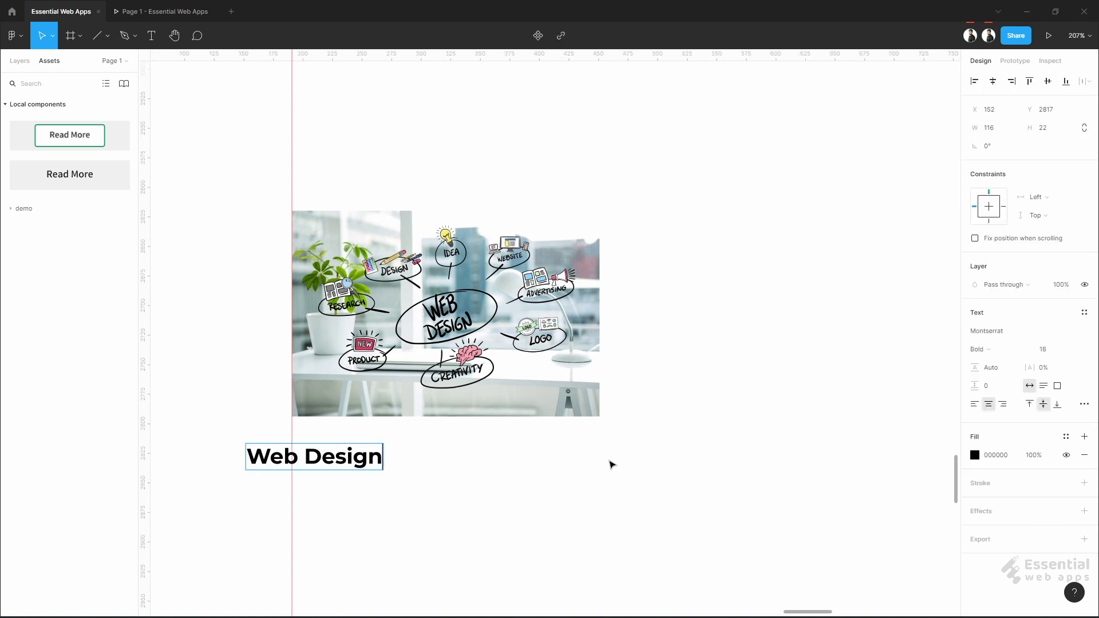
click(1061, 349)
click(1061, 365)
click(995, 455)
text(222222)
key(Return)
Left-align the Web Design heading's text and position it just below the image, flush with the image's left edge
click(974, 404)
drag(335, 460, 372, 463)
key(Down)
key(Down)
key(Down)
key(Down)
key(Down)
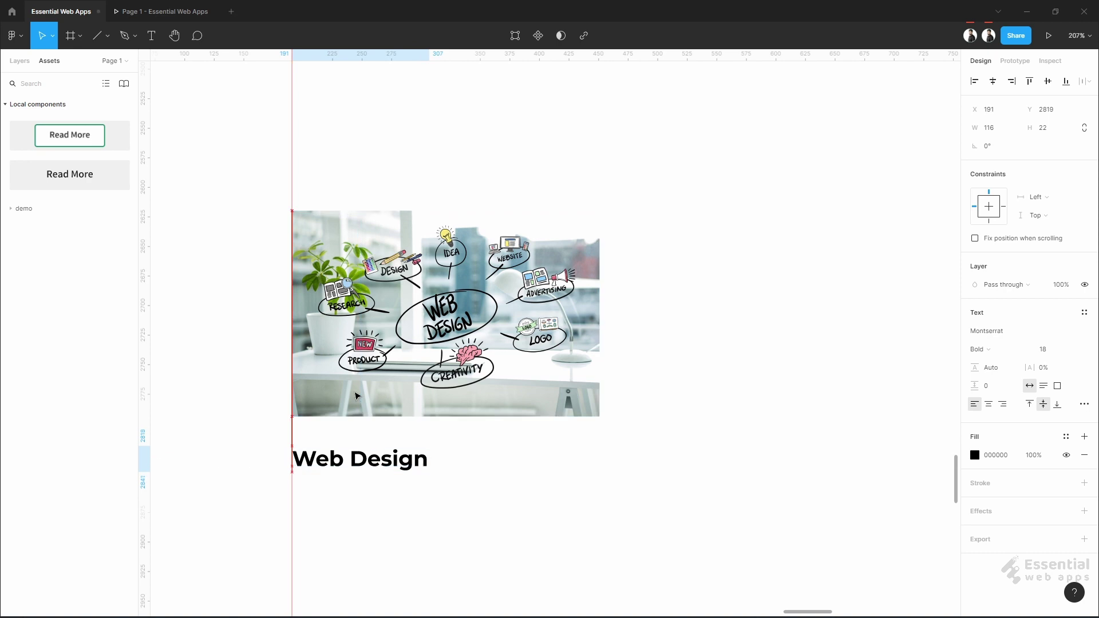
key(alt)
scroll(400, 435, down, 1)
click(456, 473)
scroll(320, 512, up, 2)
click(98, 36)
scroll(303, 408, up, 3)
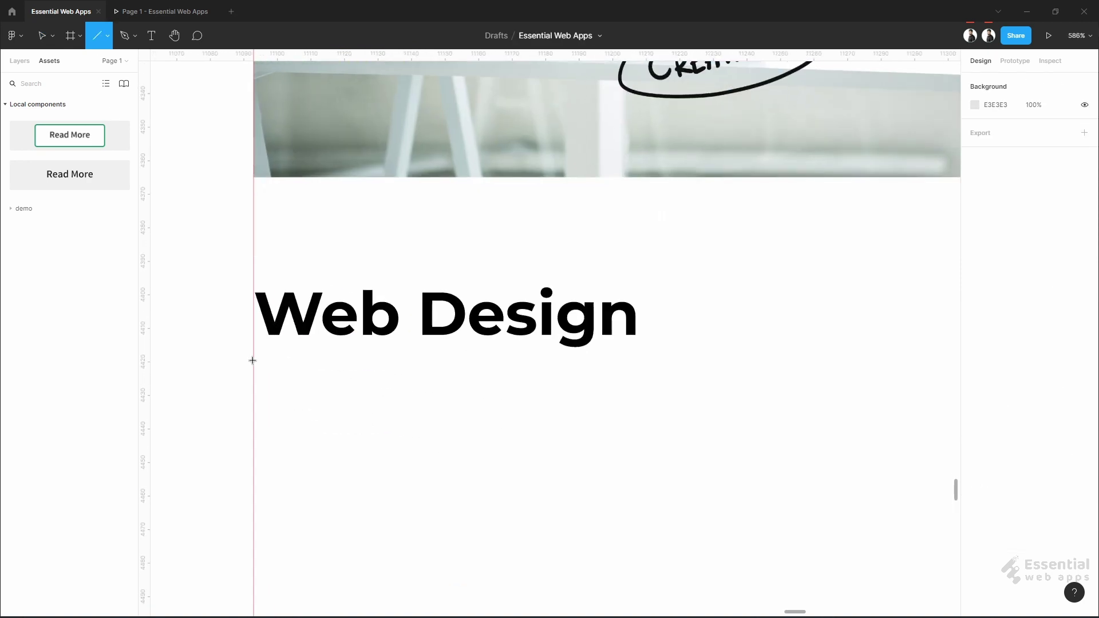
drag(254, 358, 398, 366)
key(ctrl+z)
Draw a horizontal underline beneath the Web Design heading, starting at the guide, and set its width to 50
click(98, 36)
drag(254, 369, 391, 371)
click(992, 128)
text(50)
key(Return)
Set the heading underline's stroke color to dark gray (hex 22) and give the line a round end cap
click(992, 359)
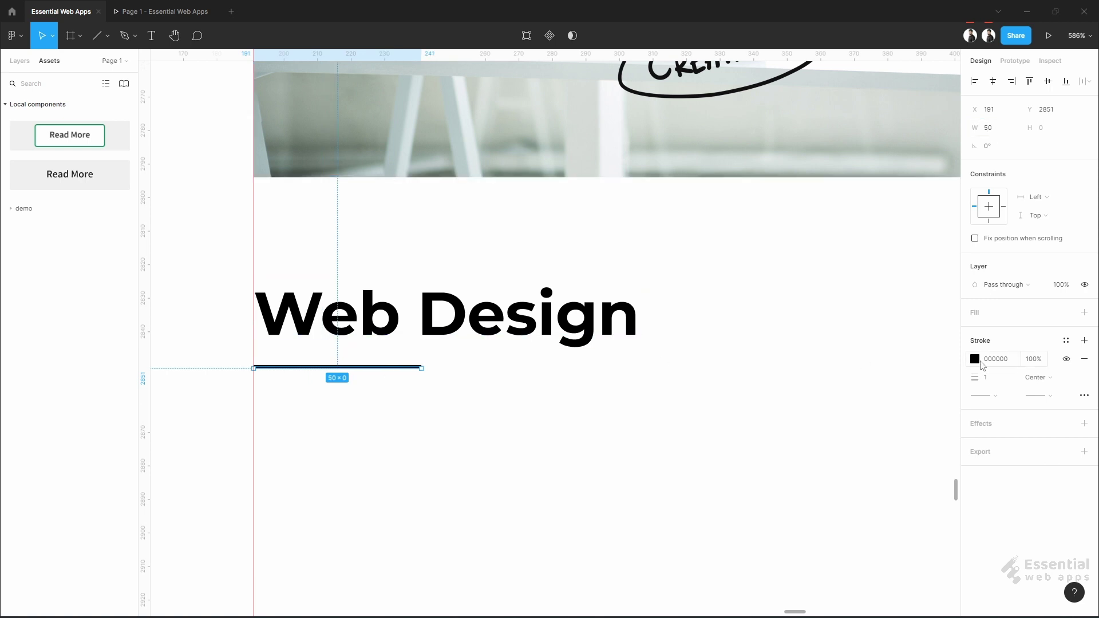
text(22)
key(Return)
click(1042, 395)
click(1002, 473)
click(618, 454)
Duplicate the Style 03 description below the heading underline and remove the "Style 03 -" prefix from the copy
scroll(561, 428, down, 3)
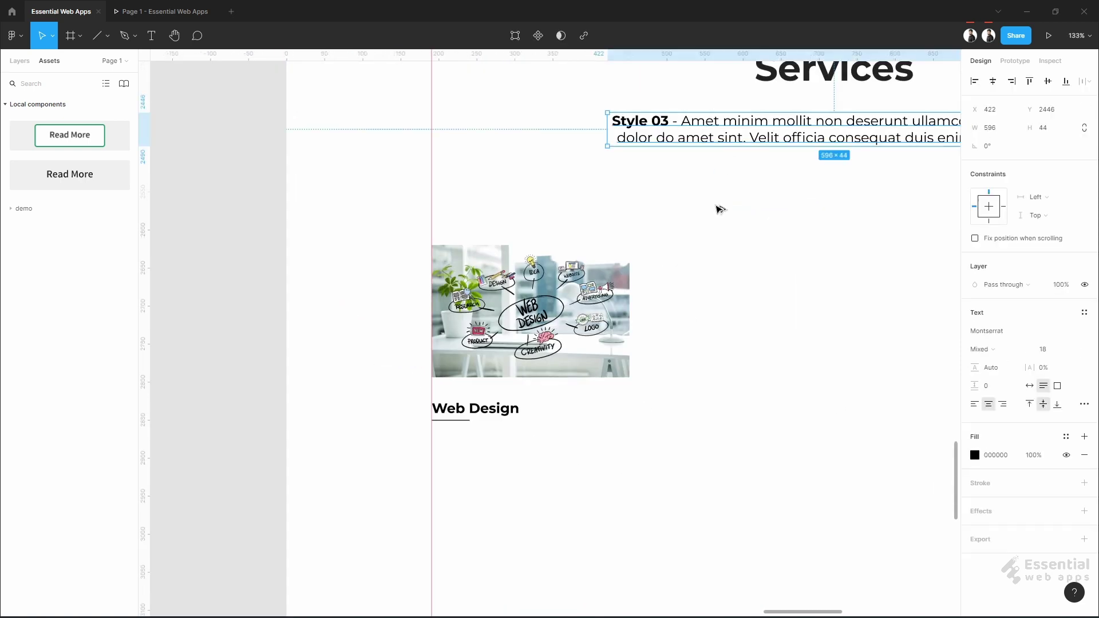
drag(719, 132, 564, 456)
scroll(500, 462, up, 5)
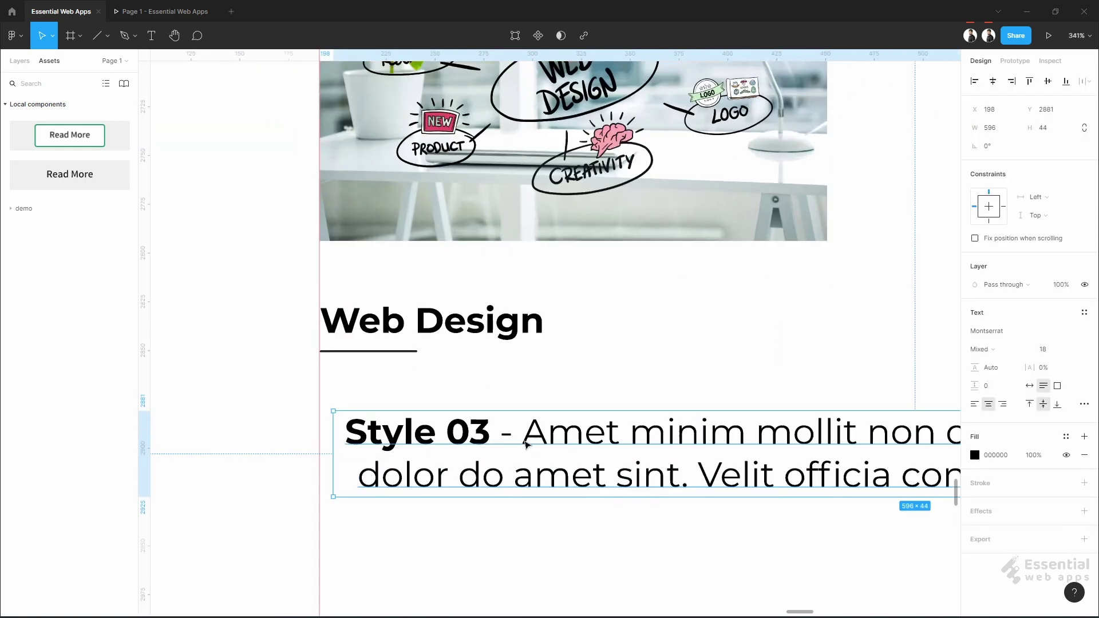
double_click(389, 438)
key(BackSpace)
key(Escape)
Set the copied paragraph's font to Varta with left-aligned text and its width to 300
click(986, 331)
text(Varta)
key(Return)
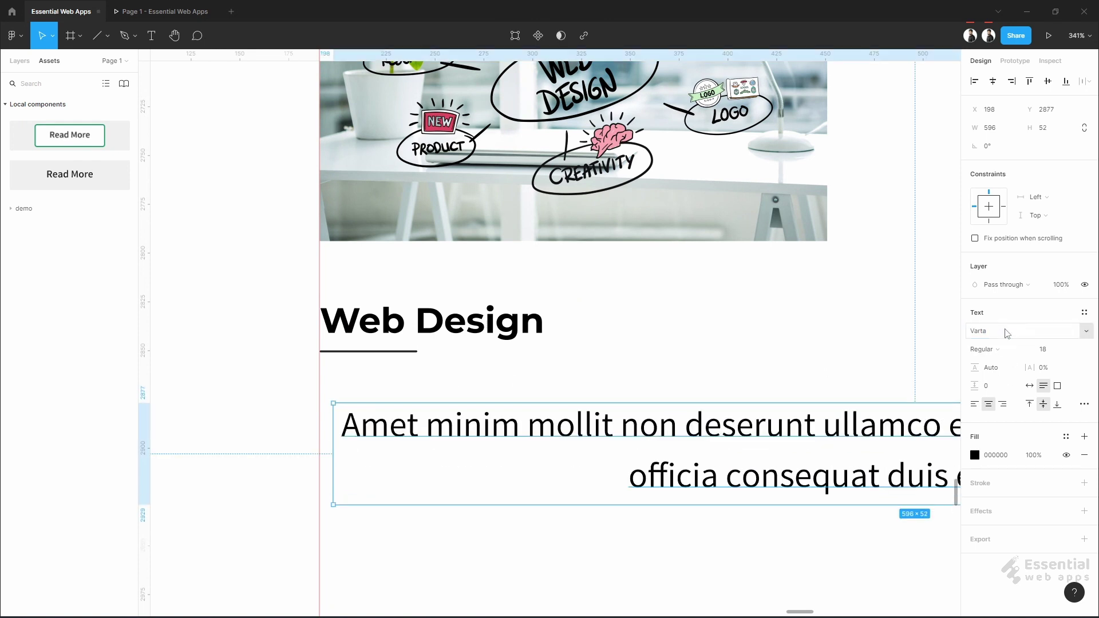
click(995, 128)
text(300)
key(Return)
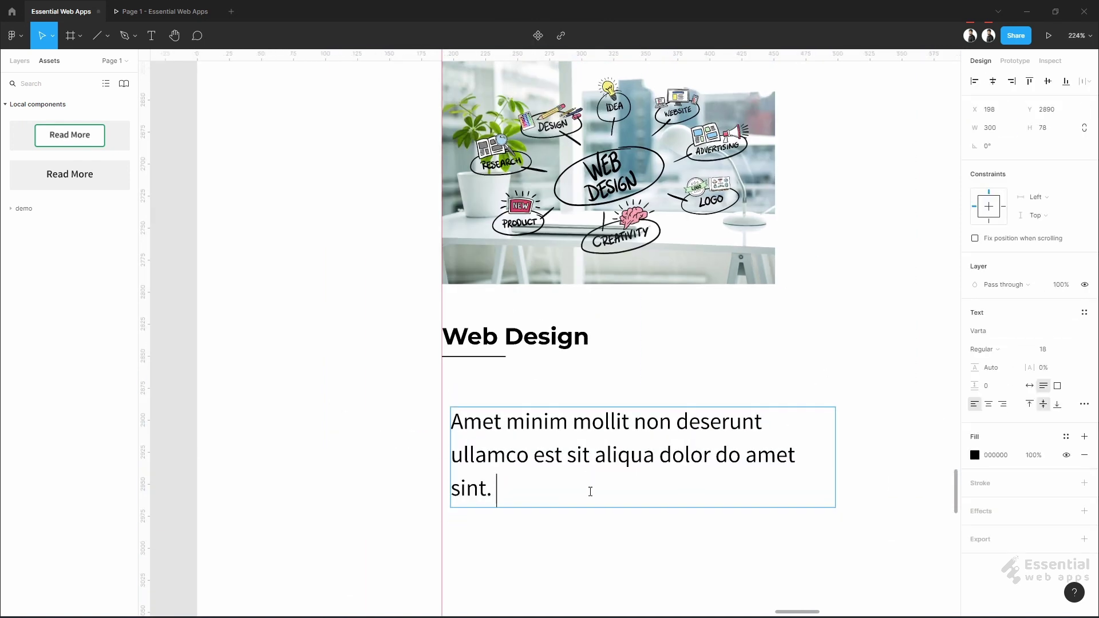
Narrow the paragraph to about 245 wide and move it up to the guide, just below the heading underline
key(Escape)
drag(836, 456, 765, 456)
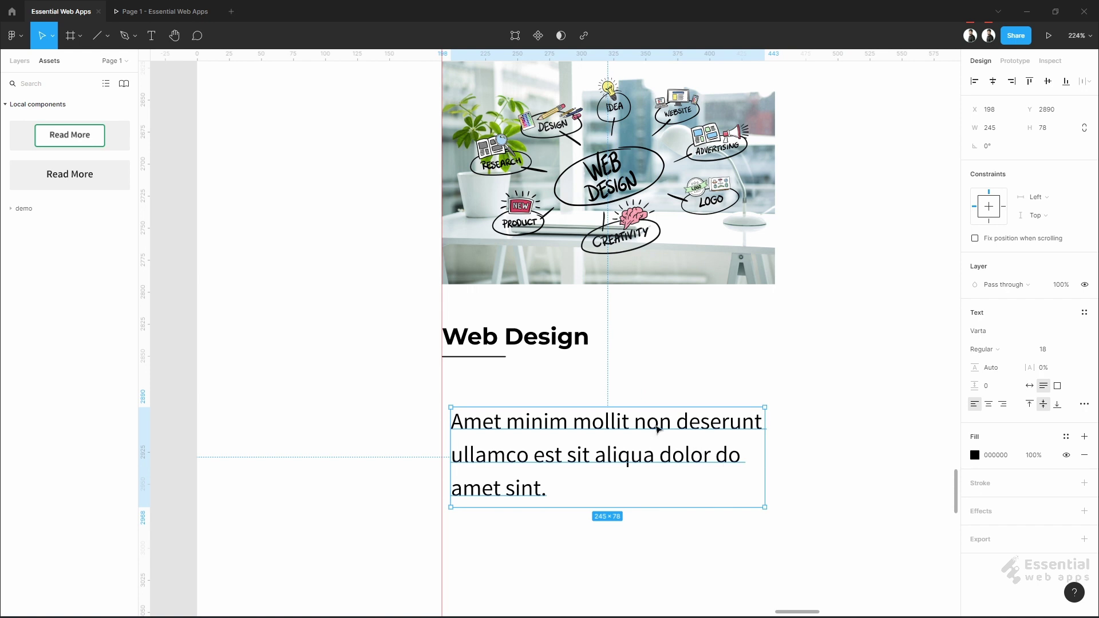
drag(660, 430, 640, 406)
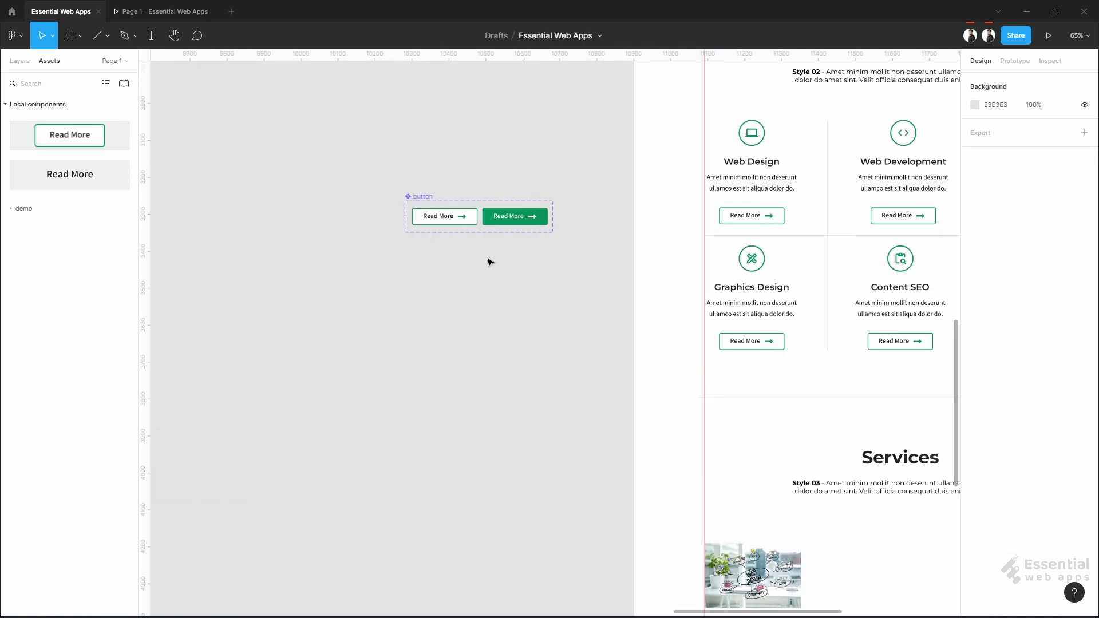
Duplicate the arrow button component set, place the copy beside the Style 03 section and rename it "button-2"
click(429, 199)
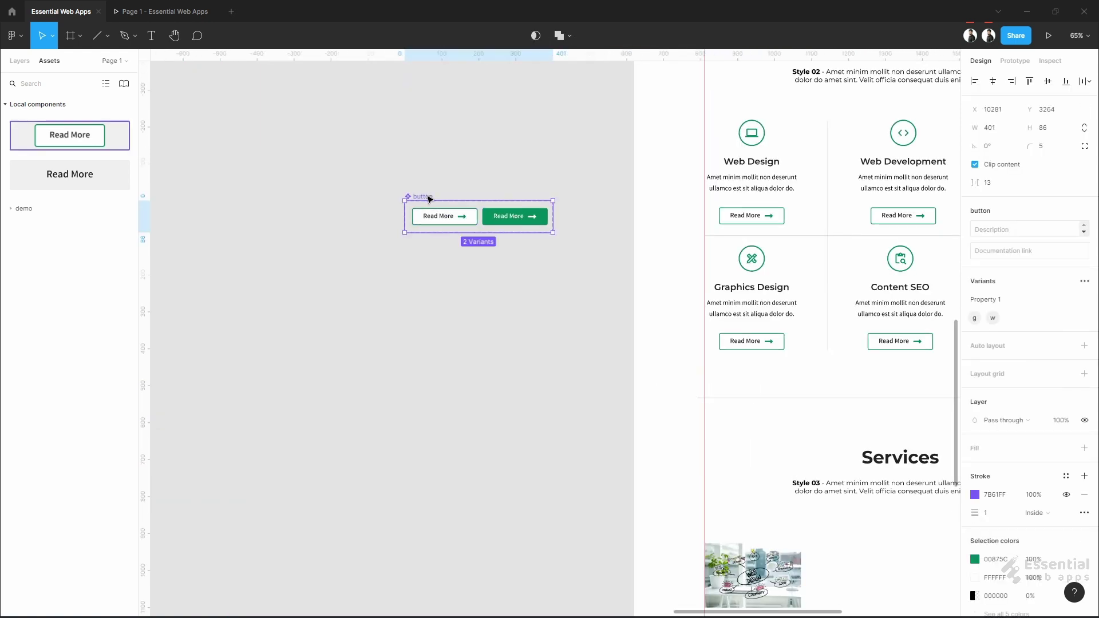
drag(444, 203, 444, 412)
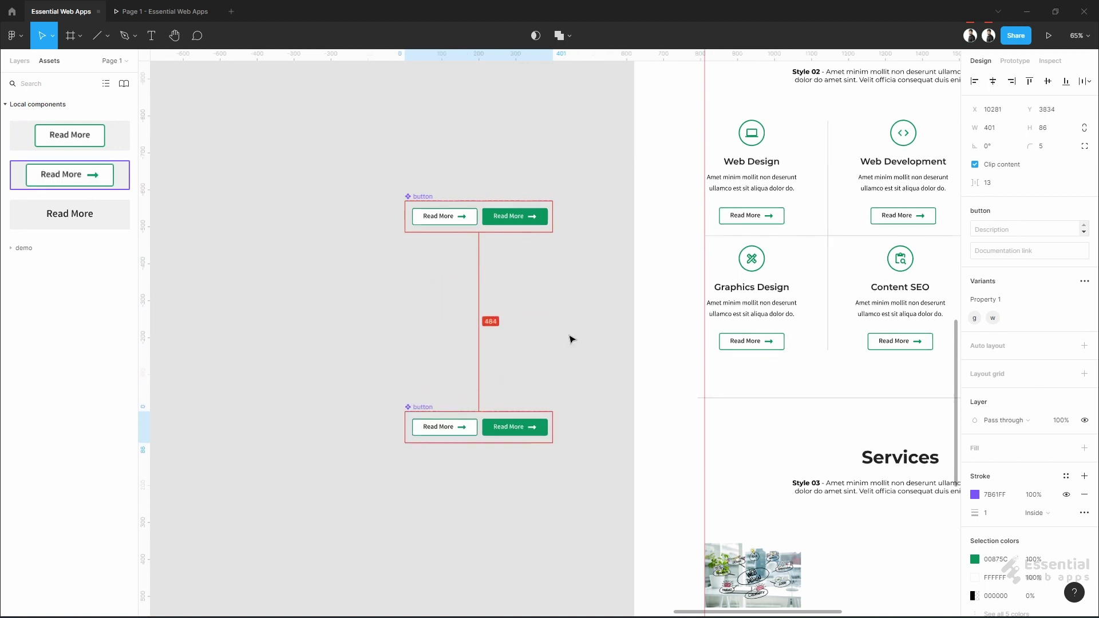
scroll(547, 315, down, 5)
scroll(437, 162, up, 1)
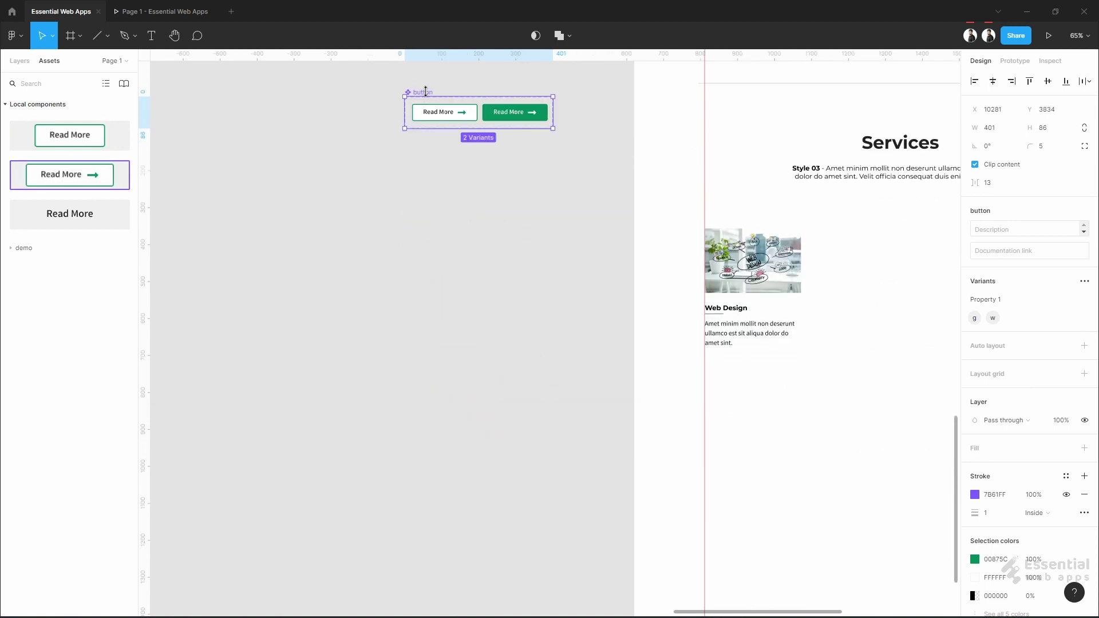
drag(425, 92, 432, 279)
key(shift+2)
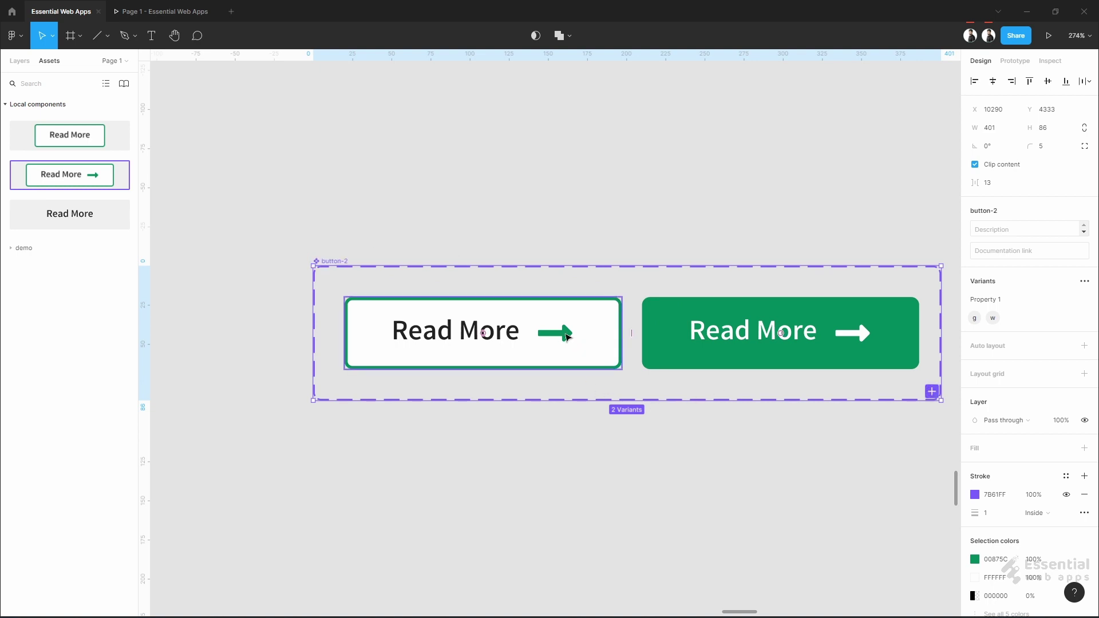
Delete the arrow icons from both button-2 variants and set both variants' corner radius to 0
double_click(566, 337)
key(Delete)
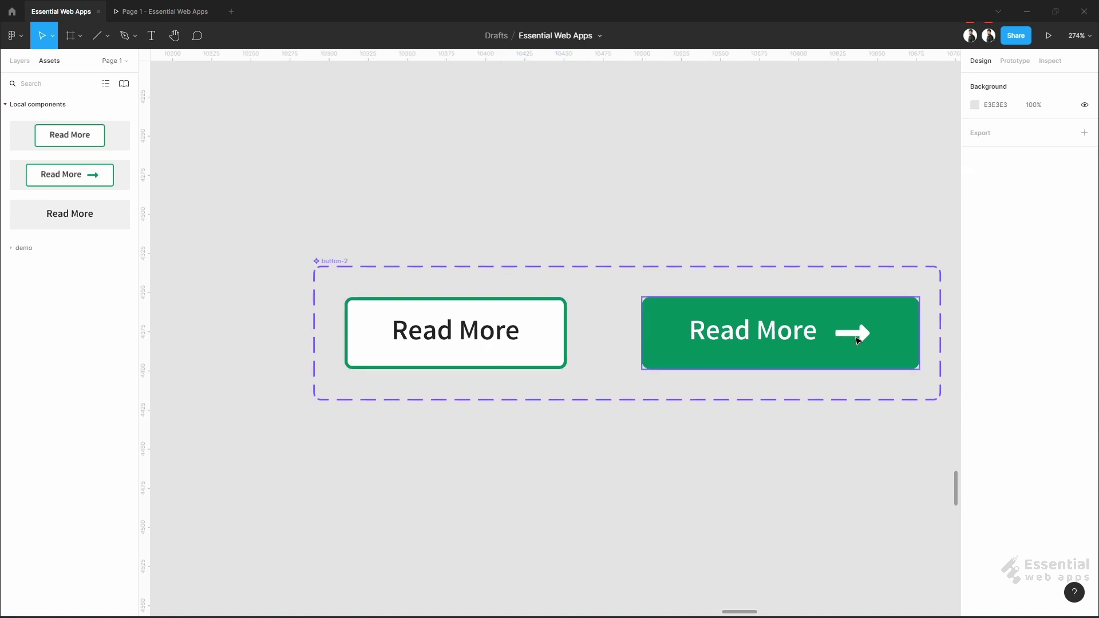
double_click(867, 336)
key(Delete)
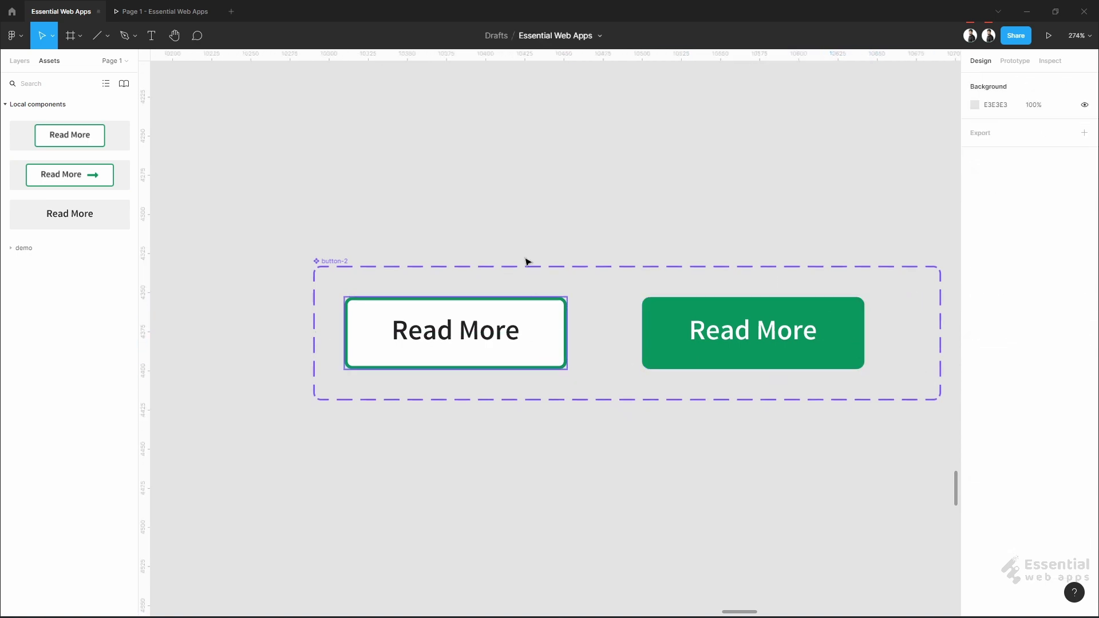
click(534, 333)
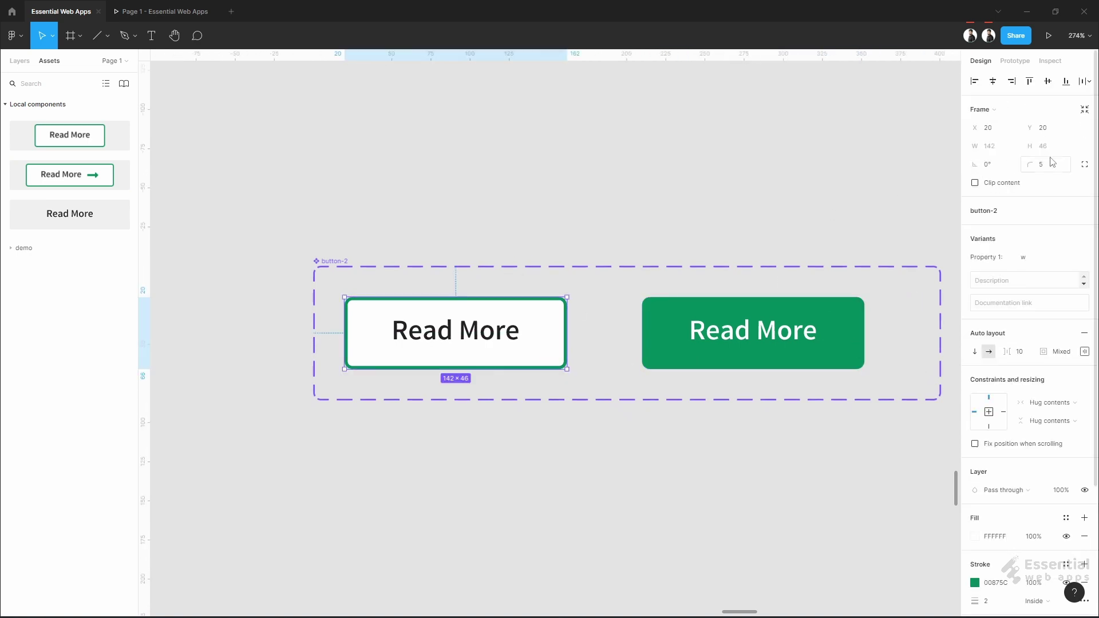
click(835, 333)
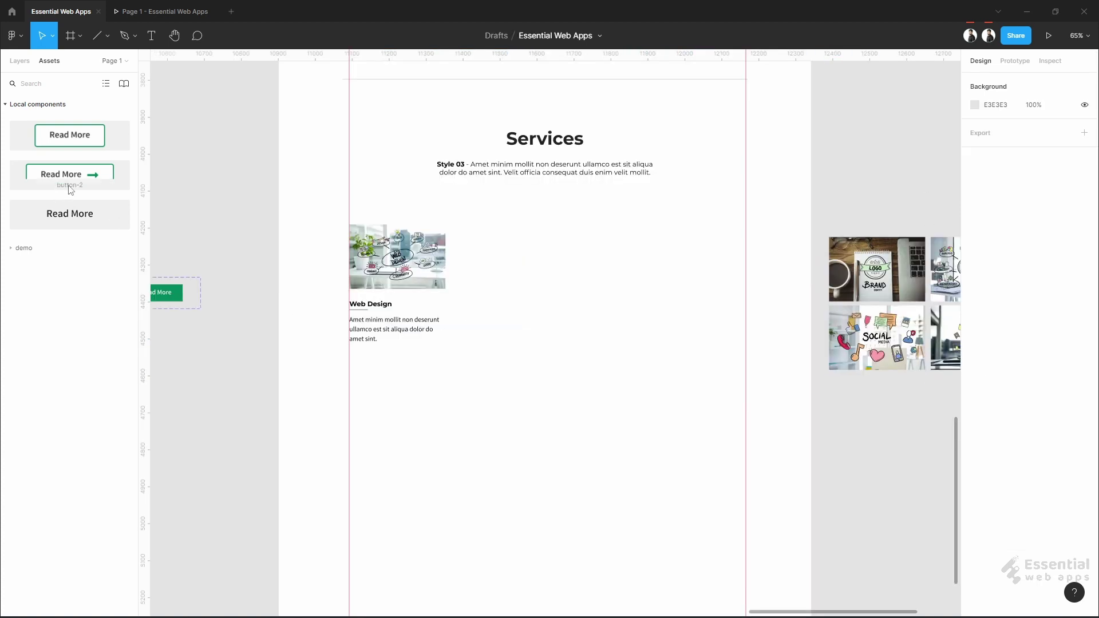
Place a white button-2 instance below the Web Design paragraph, aligned with the guide at X 191, Y 2974
drag(67, 184, 385, 375)
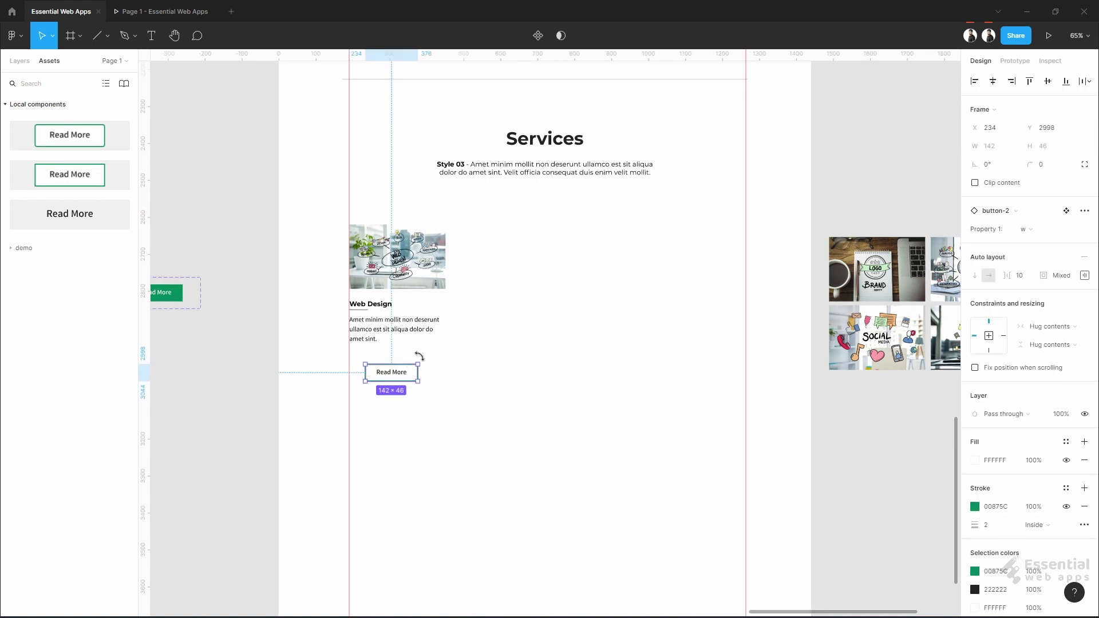
scroll(362, 378, up, 5)
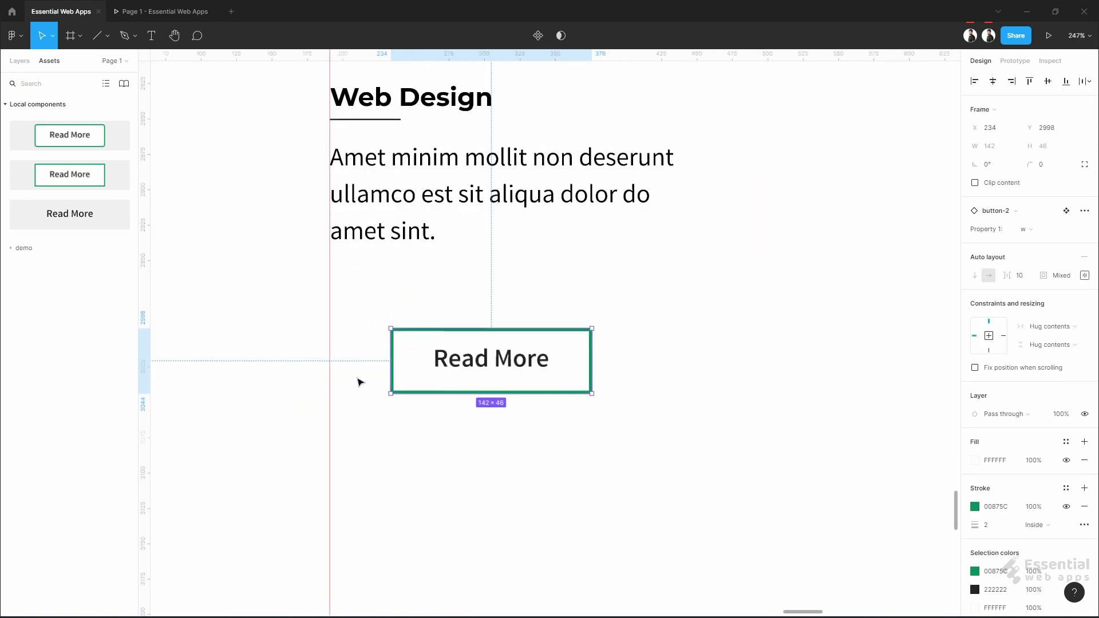
drag(477, 357, 424, 320)
key(alt)
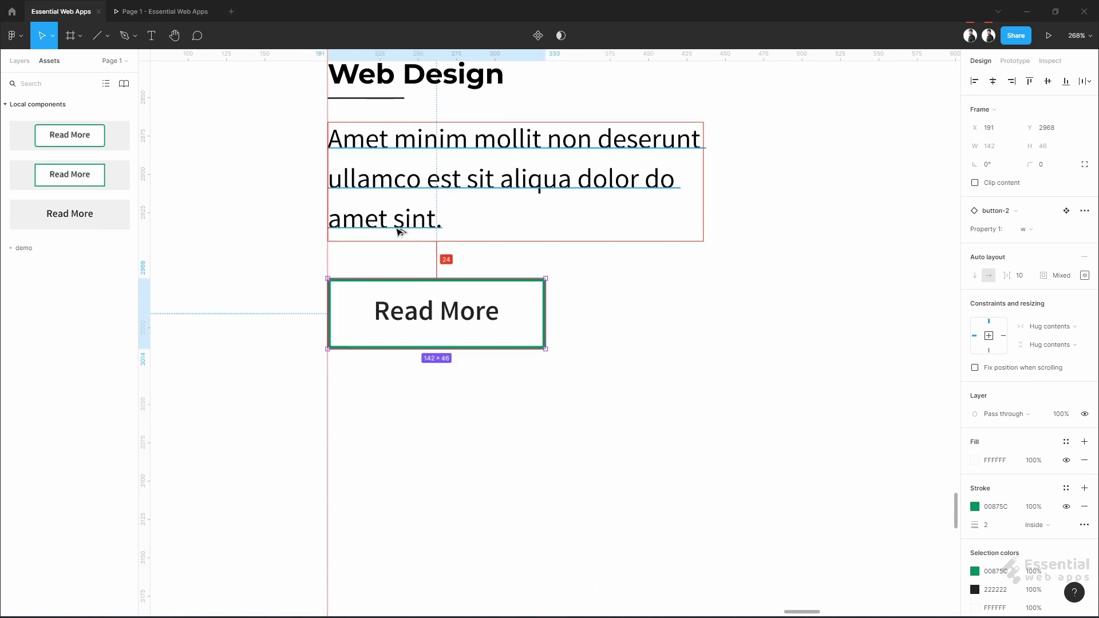
key(Down)
key(Down)
key(Down)
key(Down)
key(Down)
key(Down)
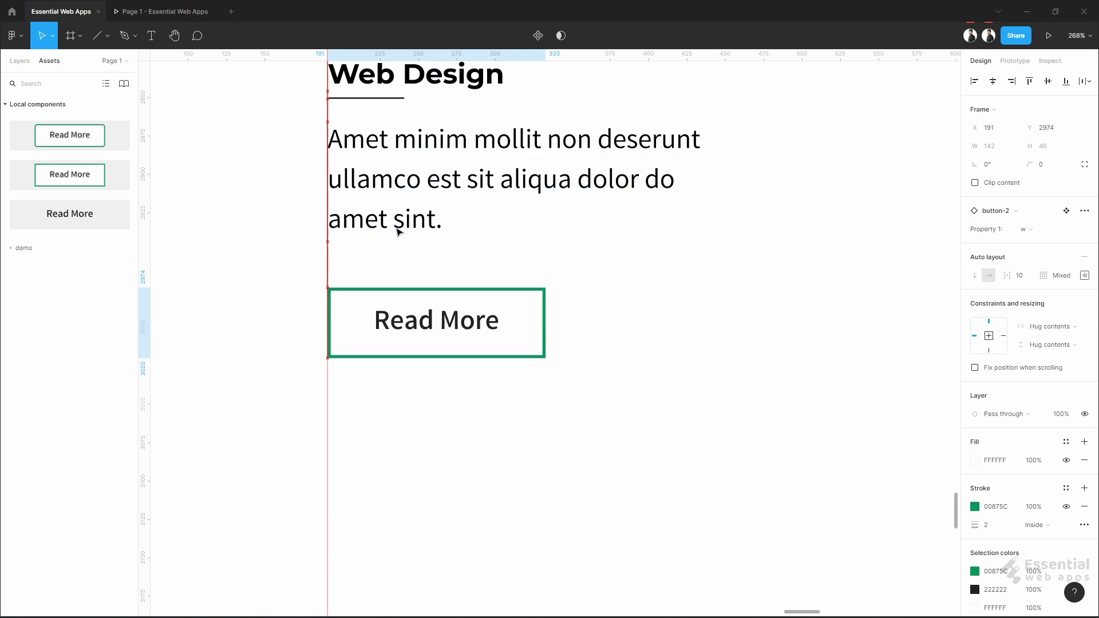
Wrap the Web Design heading, its underline and the paragraph together in an auto layout frame
key(alt)
scroll(635, 370, down, 5)
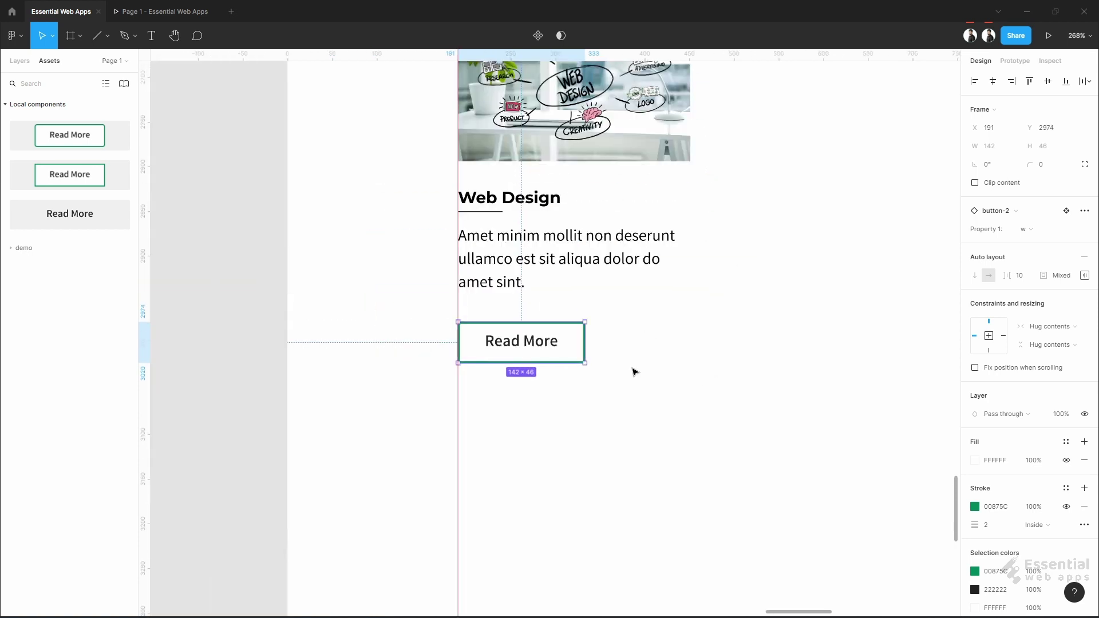
drag(625, 419, 583, 468)
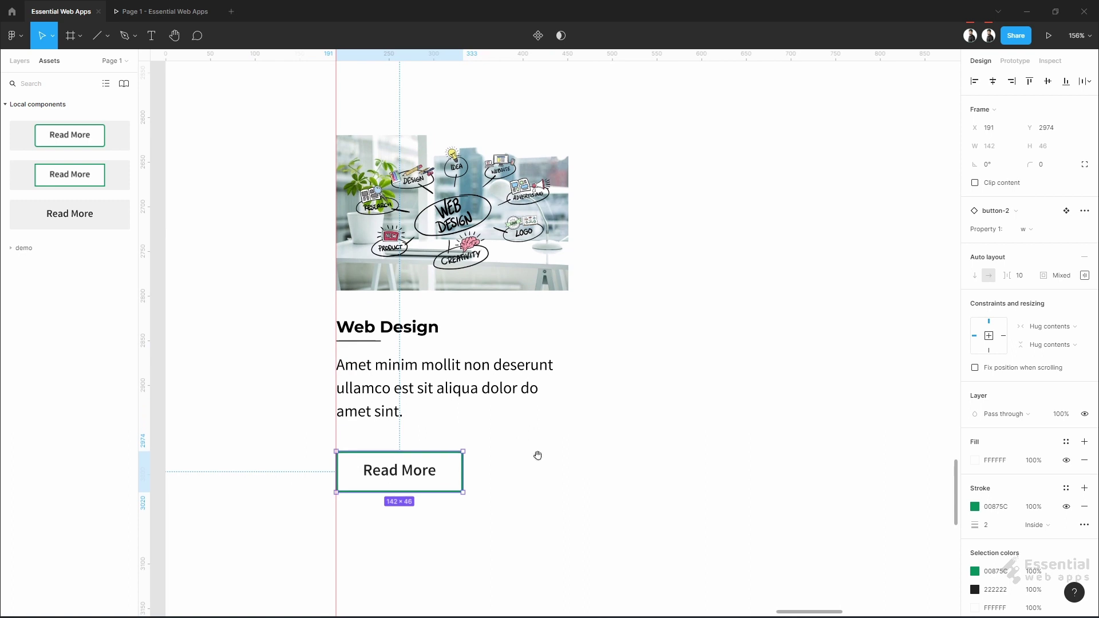
drag(297, 318, 404, 412)
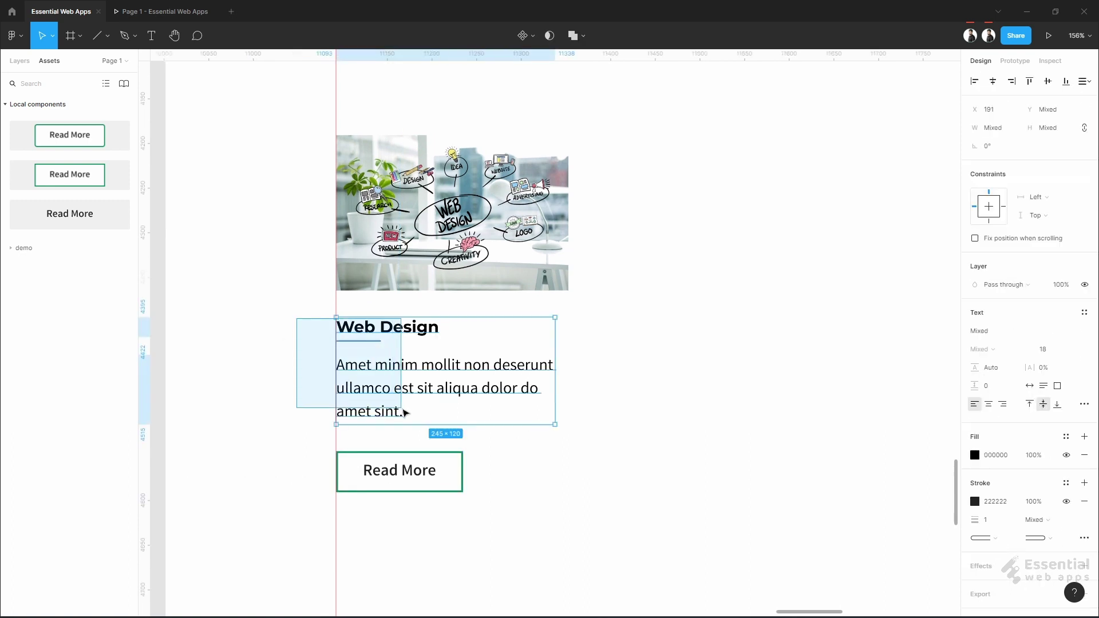
key(shift+a)
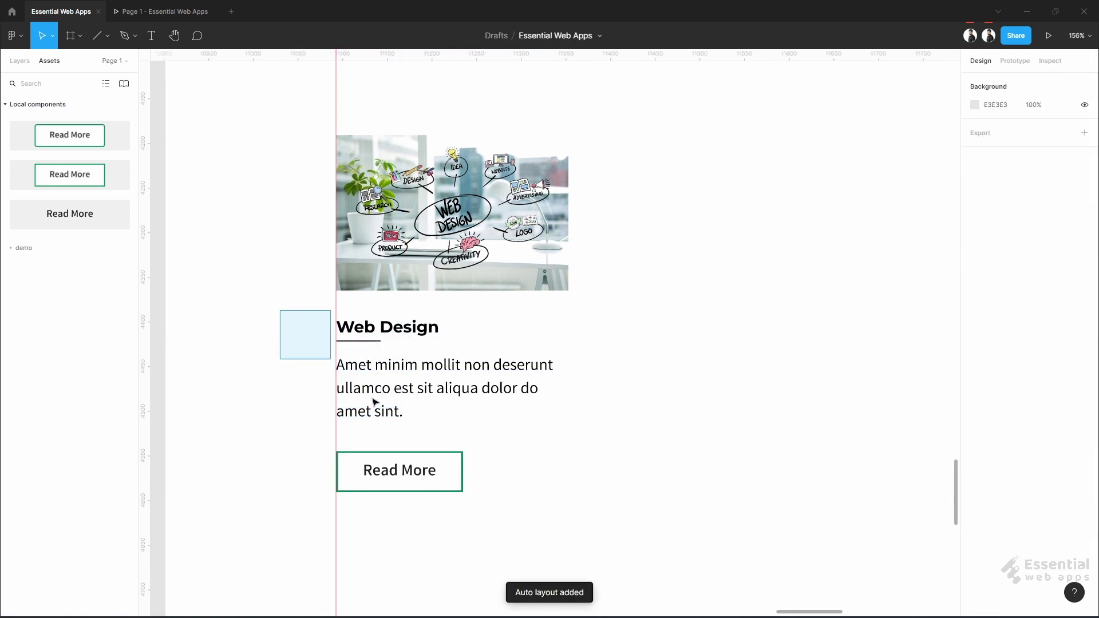
right_click(359, 394)
click(421, 497)
Combine the Web Design image, text block and Read More button into one vertical auto layout card
drag(293, 213, 383, 469)
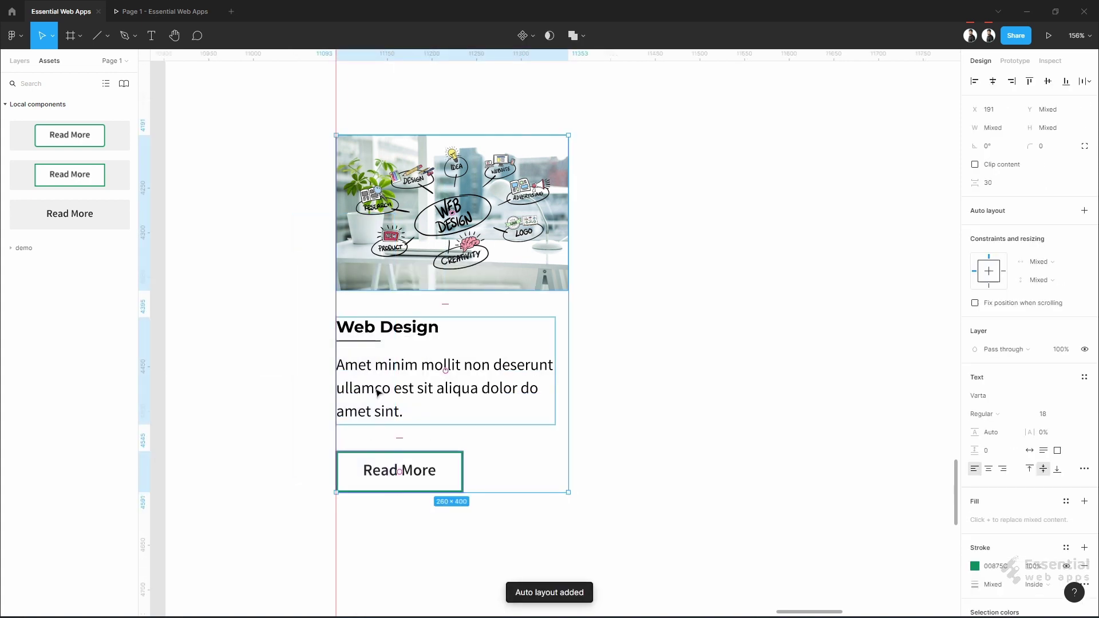
right_click(370, 372)
click(458, 484)
click(633, 429)
Duplicate the Web Design card twice to the right to form a row of three
ctrl+scroll(633, 429, down, 4)
drag(716, 404, 482, 401)
alt+drag(330, 349, 528, 345)
Set the horizontal spacing between the three cards to 35 and centre the row beneath the Services heading
drag(240, 486, 739, 275)
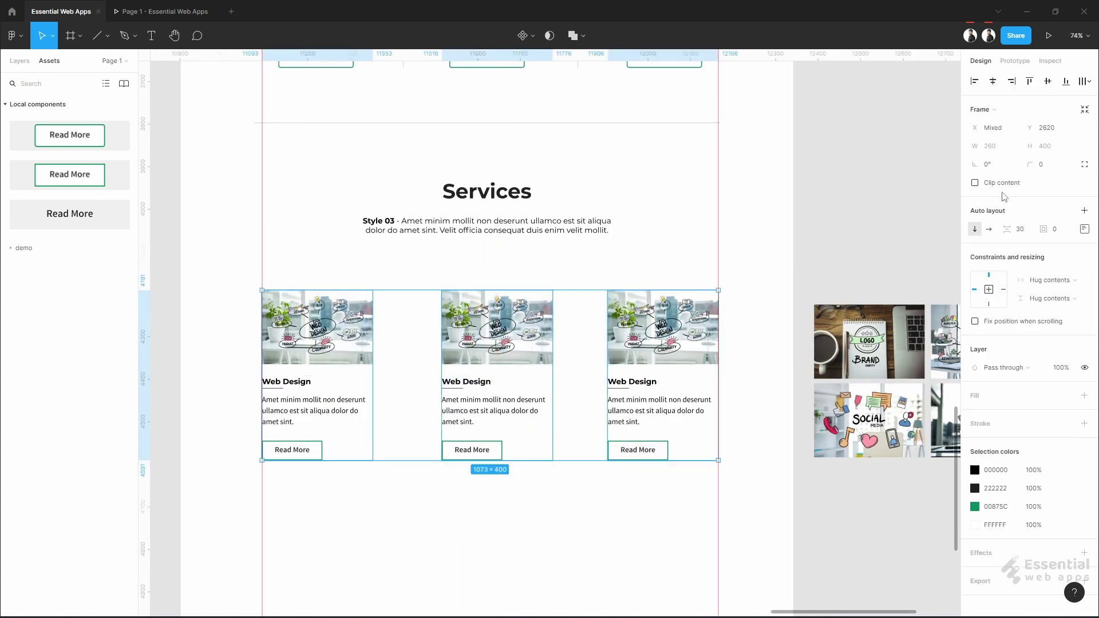
click(708, 451)
click(997, 203)
text(35)
key(Return)
drag(465, 350, 512, 349)
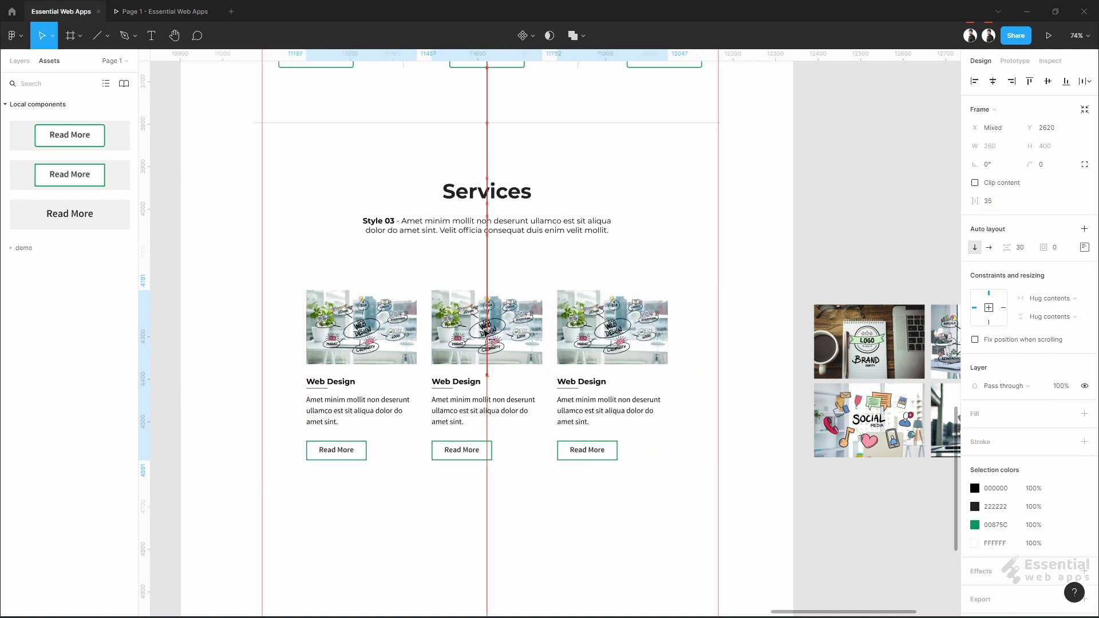
Duplicate the three-card row and place the copy below the first row at Y 3080
scroll(512, 246, down, 2)
scroll(512, 246, down, 1)
alt+drag(512, 246, 512, 442)
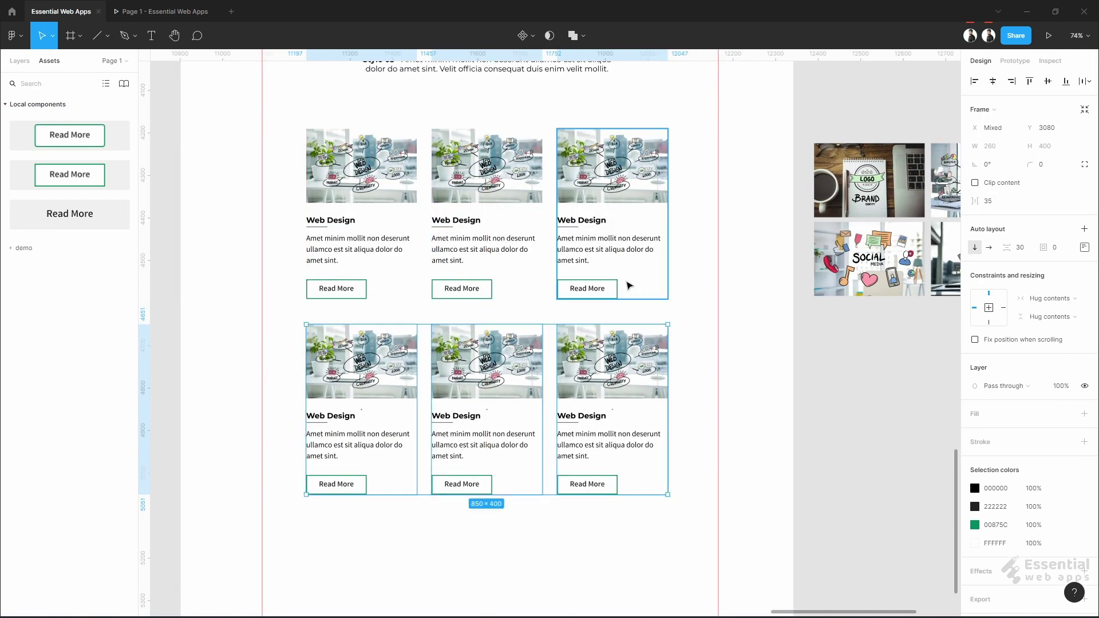
click(695, 311)
Replace the image in the first row's middle card with the responsive design picture from beside the page
drag(774, 275, 697, 330)
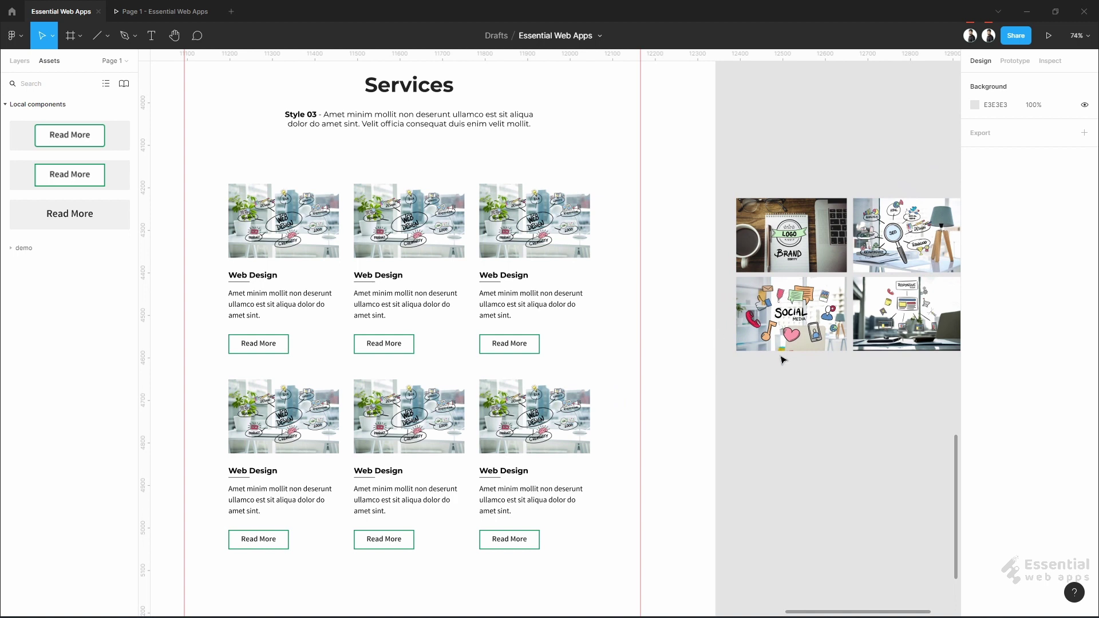
click(933, 318)
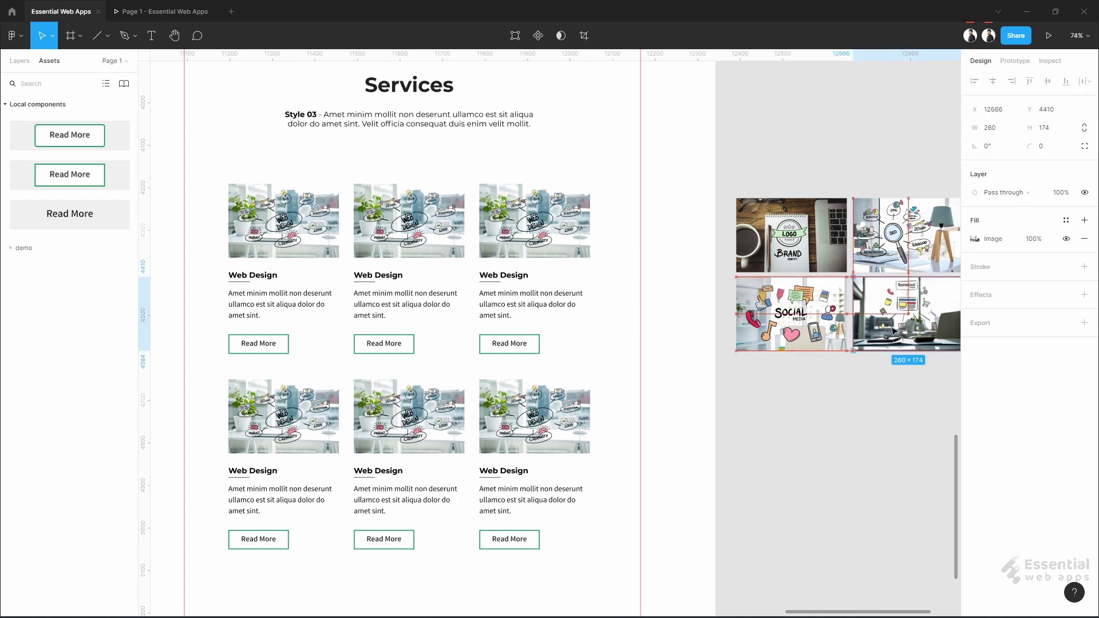
drag(928, 309, 422, 269)
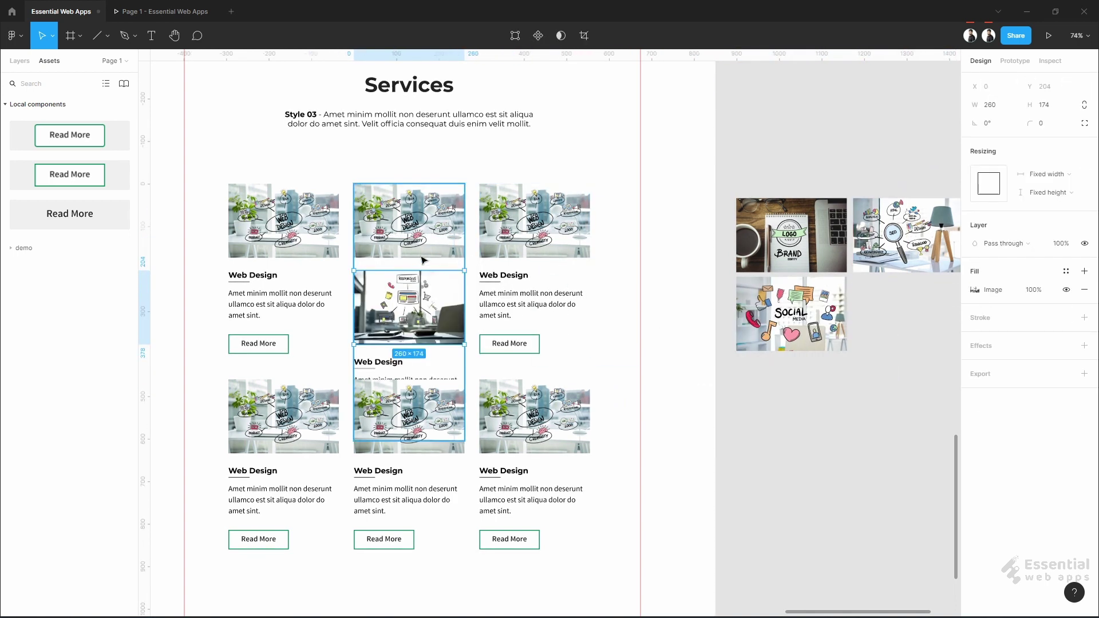
click(424, 230)
key(Delete)
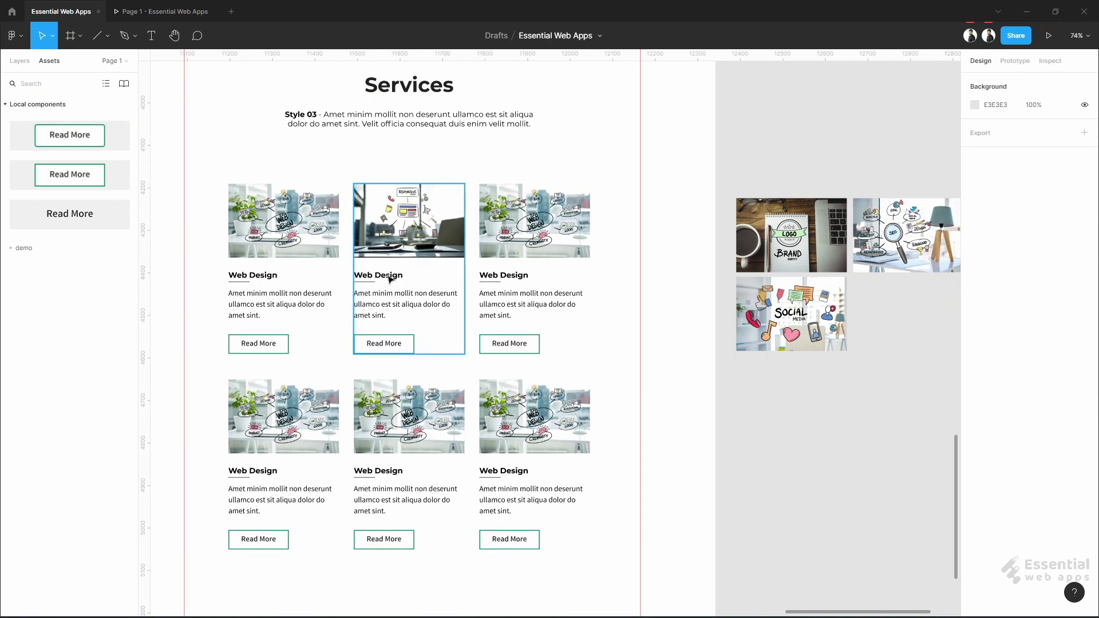
Change the headings of the first row's second and third cards to "Responsive Design" and "Online Marketing"
scroll(385, 283, up, 5)
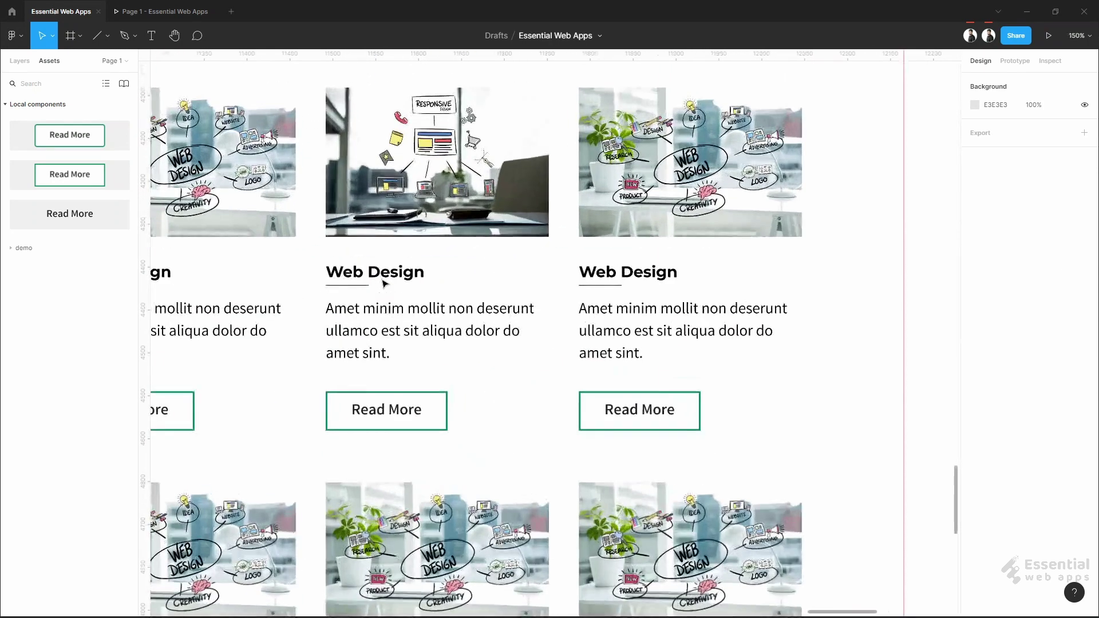
scroll(385, 283, down, 2)
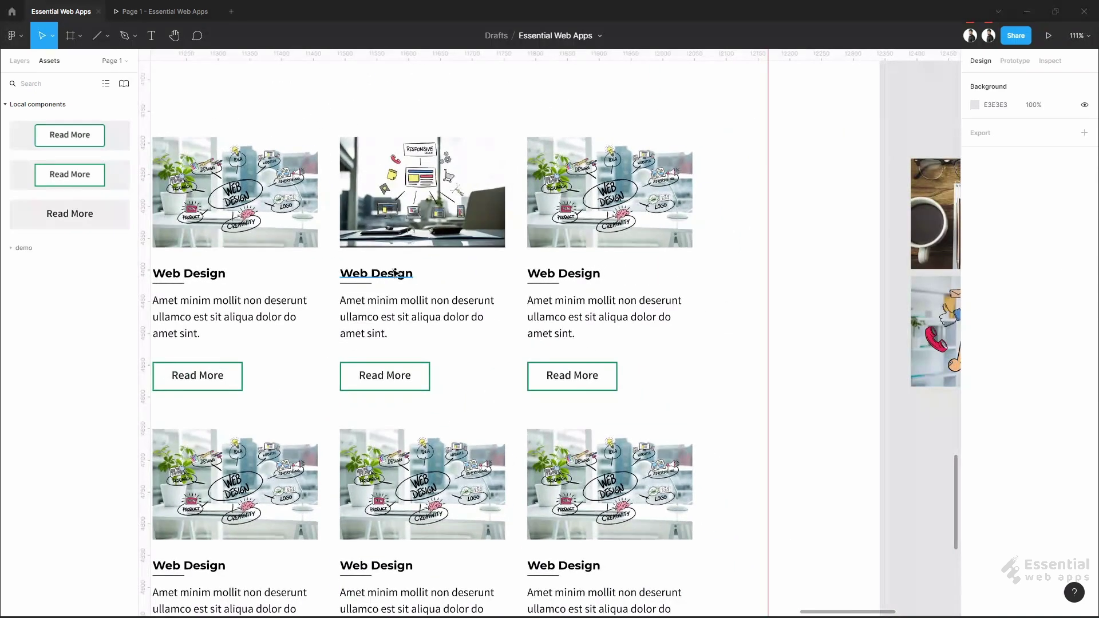
click(395, 277)
click(394, 276)
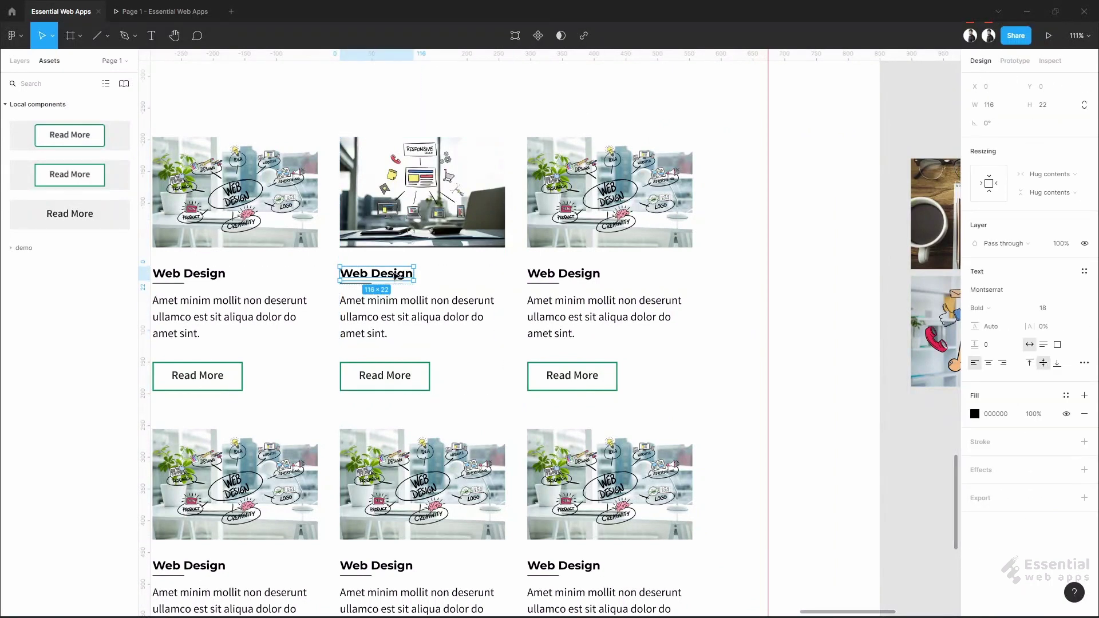
double_click(394, 276)
text(Responsive)
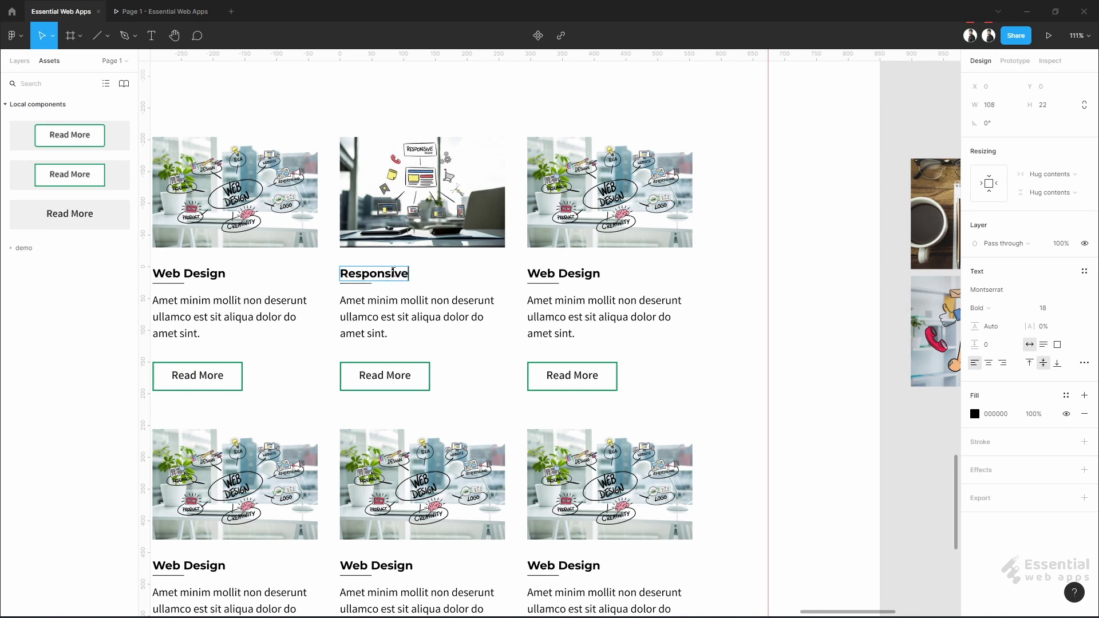
text( Design)
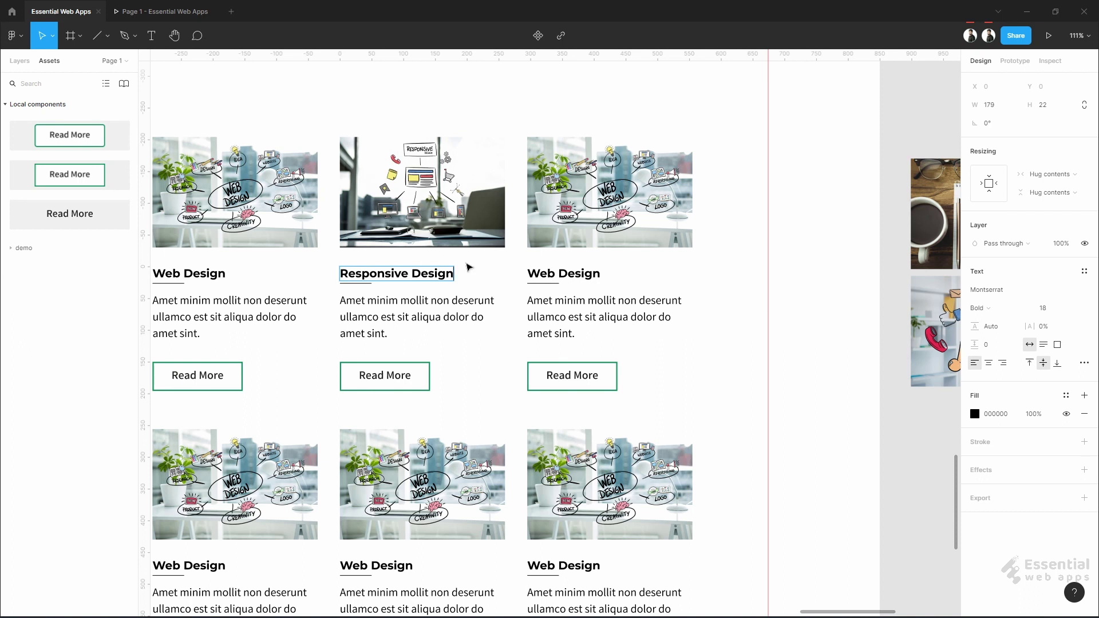
double_click(554, 273)
text(Online Marketing)
Change the second row's headings to "Online Presence", "Branding" and "Content SEO"
double_click(189, 565)
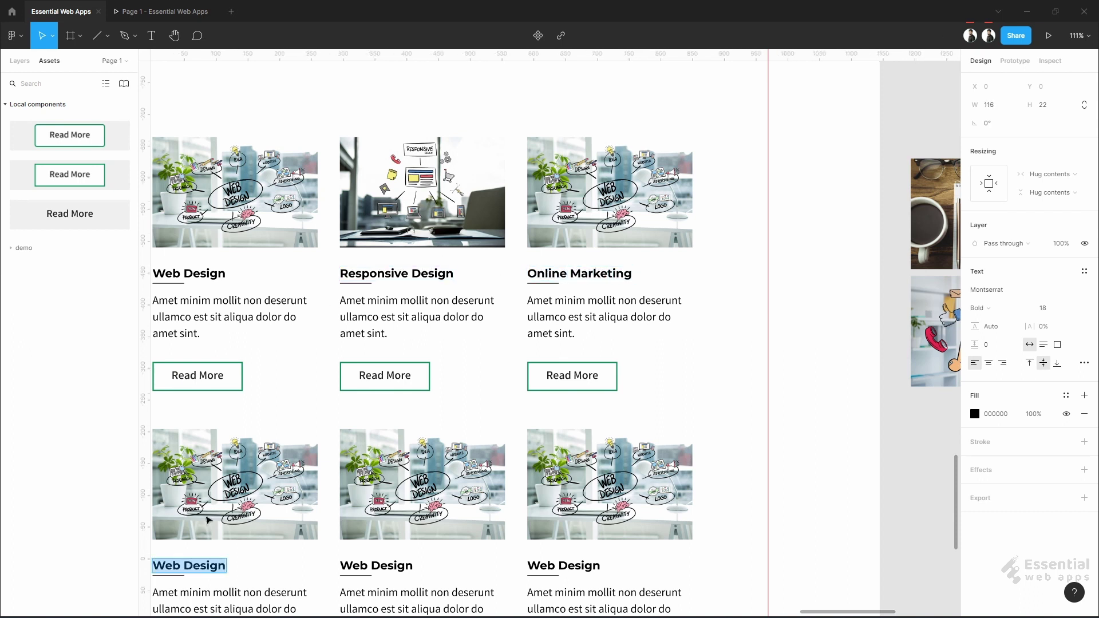
text(Online)
key(Tab)
text(Bra)
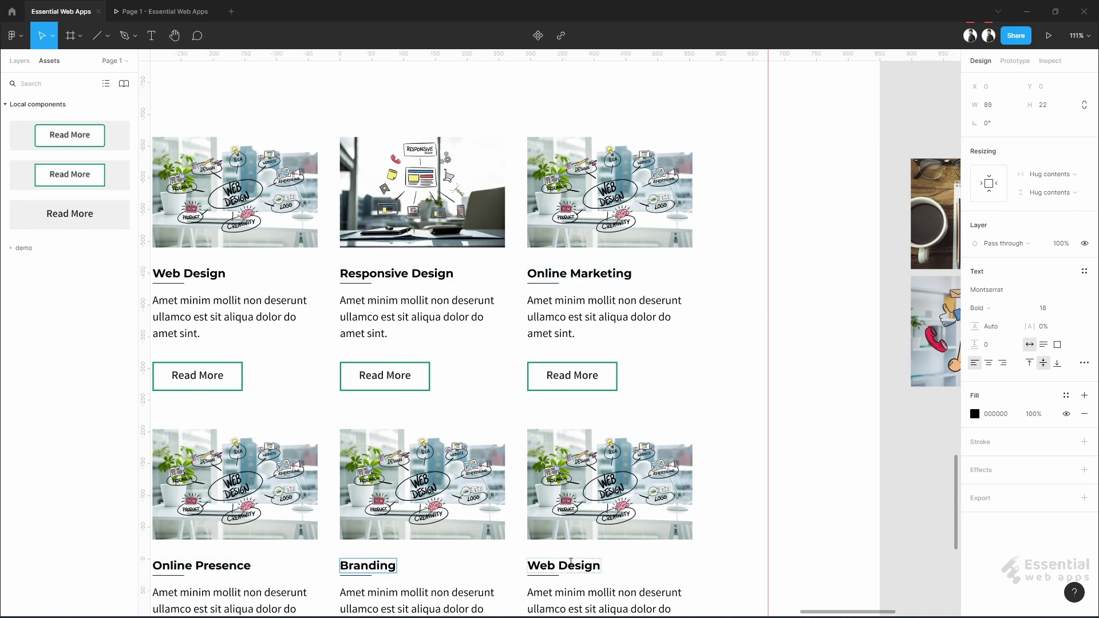
double_click(570, 563)
text(Content SEO)
Replace the Online Marketing card's image with the online marketing picture and the Online Presence card's image with the social media picture
click(774, 400)
click(775, 400)
scroll(773, 400, down, 3)
drag(875, 495, 643, 507)
click(900, 313)
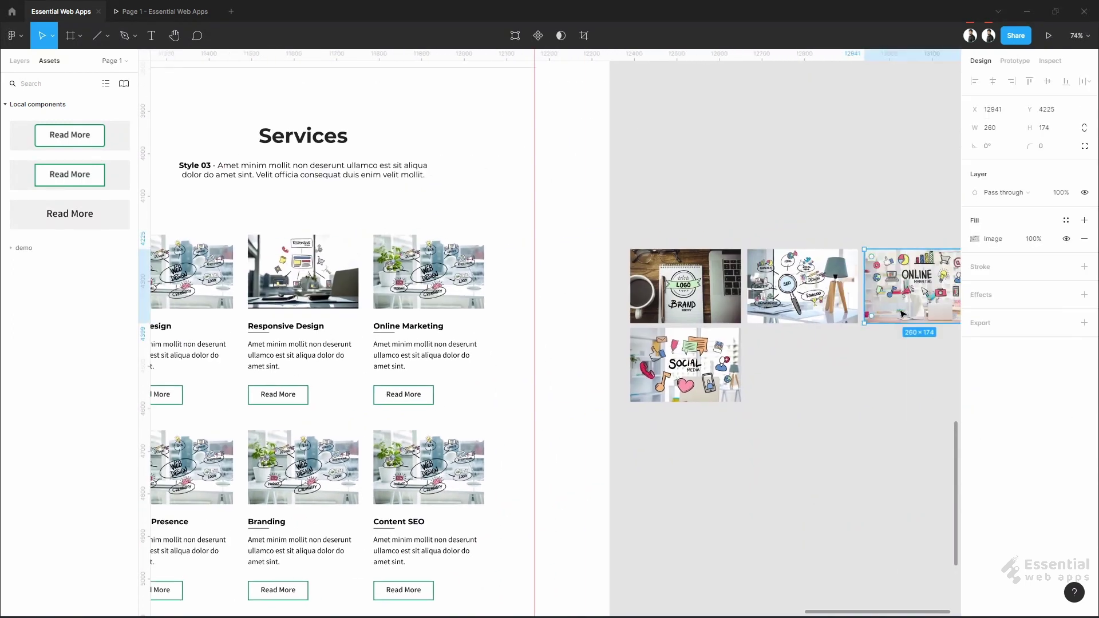
drag(901, 314, 409, 299)
key(Escape)
scroll(704, 446, left, 2)
drag(788, 368, 280, 471)
key(Escape)
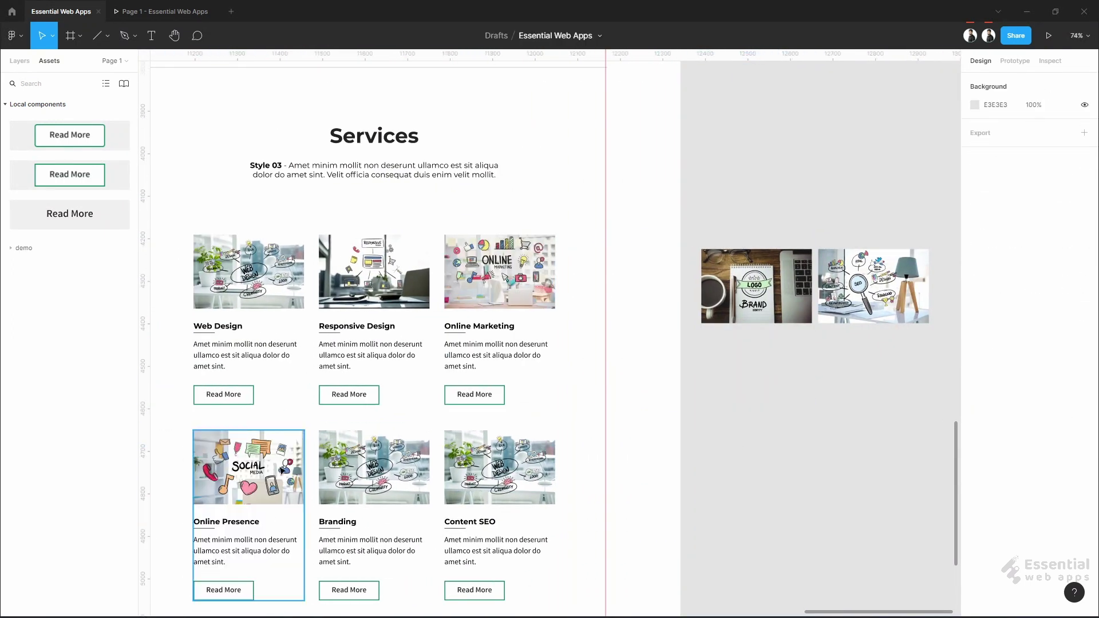
Replace the Branding card's image with the logo and brand picture and the Content SEO card's image with the SEO picture
drag(756, 285, 374, 504)
click(373, 467)
key(Delete)
drag(873, 286, 512, 507)
click(500, 467)
key(Delete)
Switch to the Page 1 prototype preview to check the six service cards
click(164, 11)
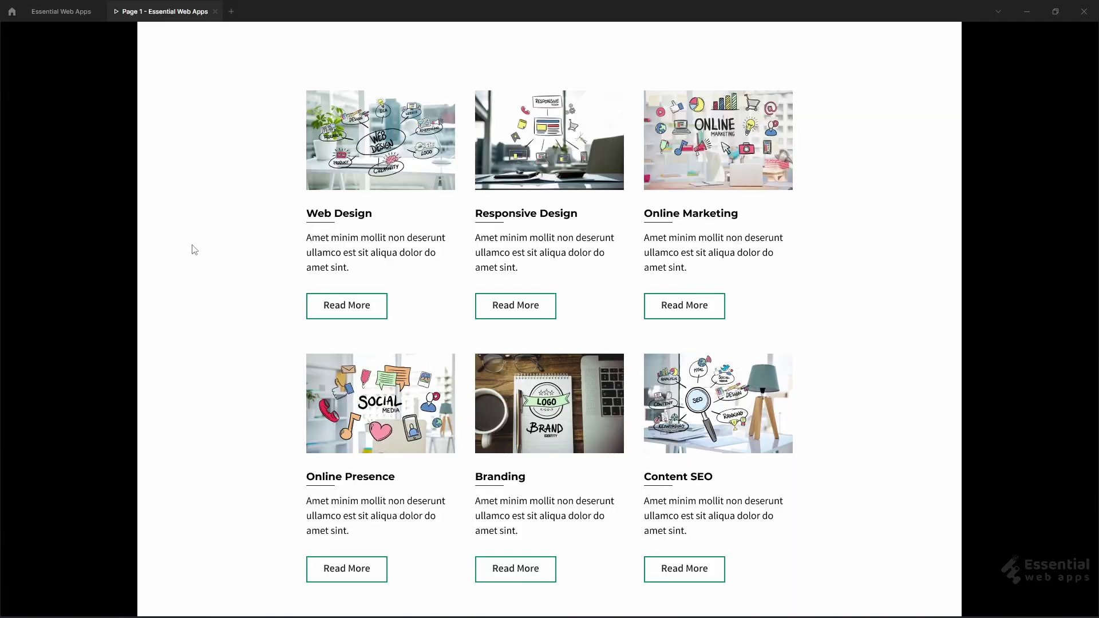